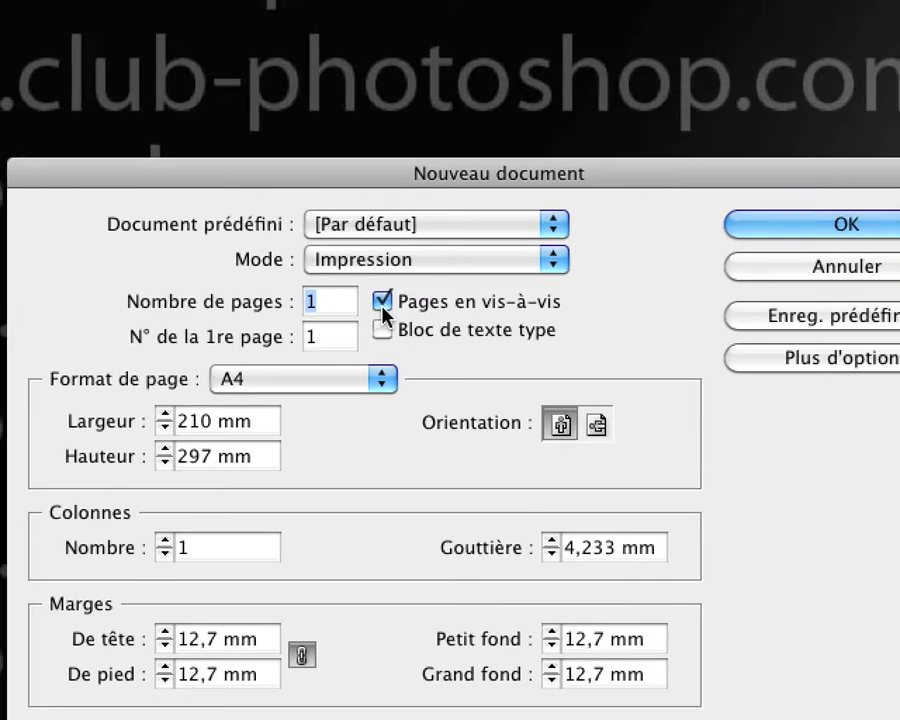
Create a one-page A4 print document without facing pages (Pages en vis-à-vis), keeping the 12,7 mm margins
click(382, 302)
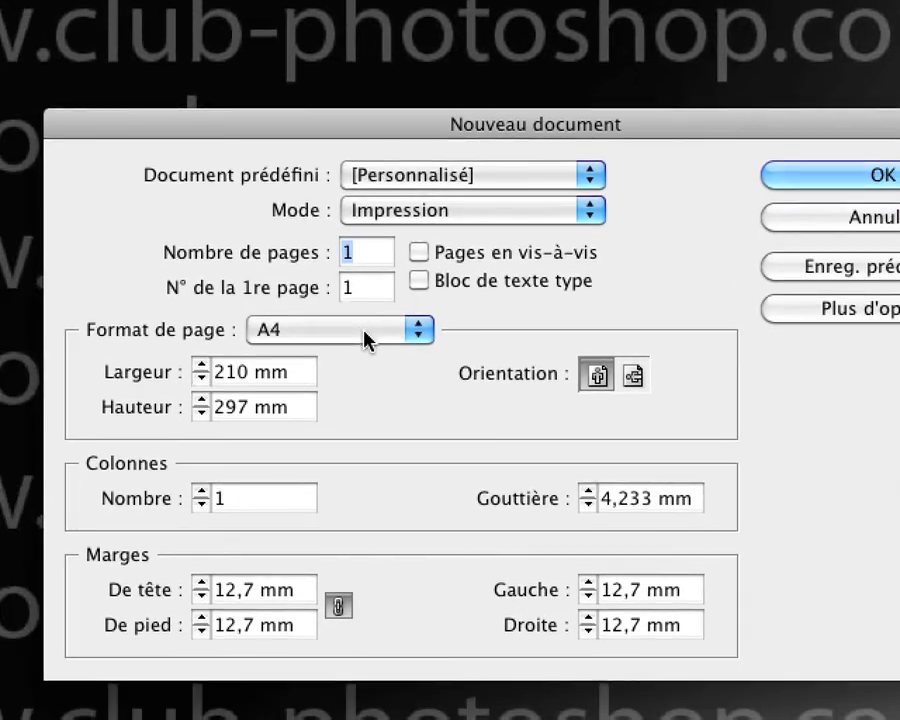
click(300, 378)
click(368, 340)
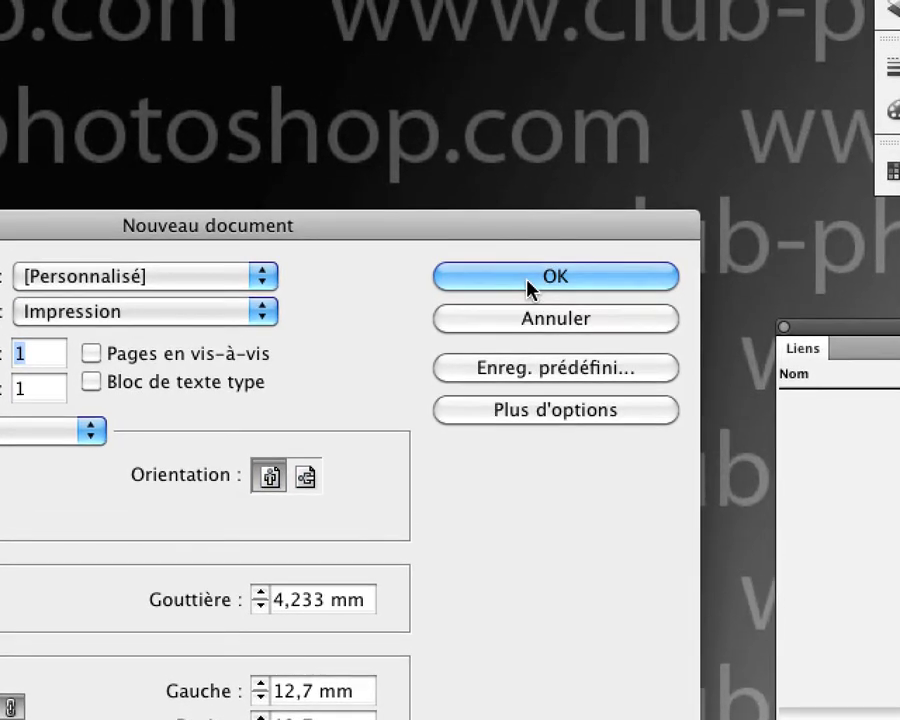
click(528, 270)
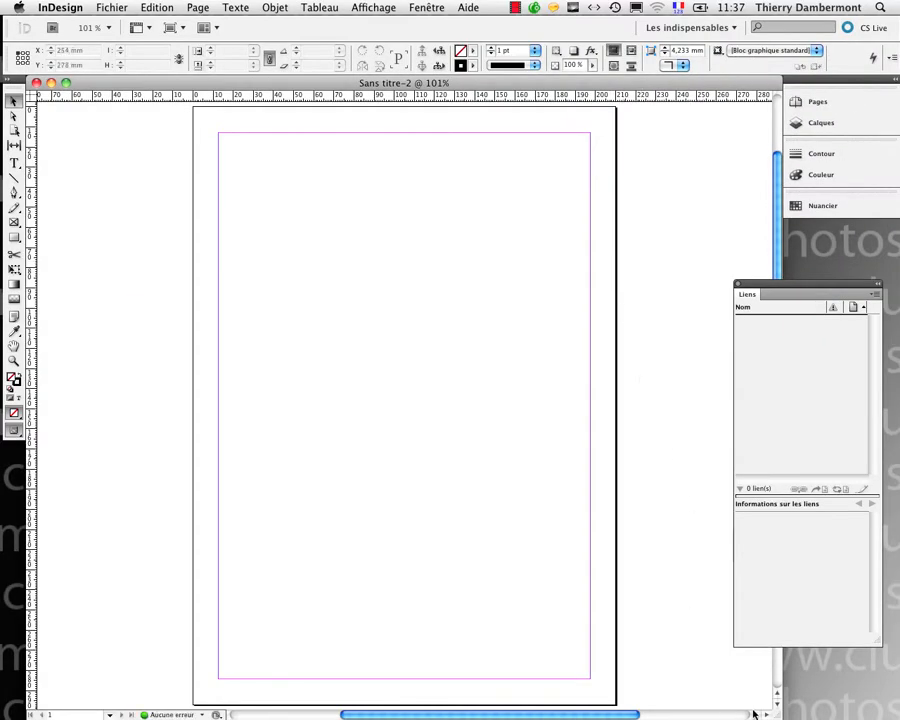
Narrow the document window beside the panels and display the page at 75%
drag(777, 713, 597, 714)
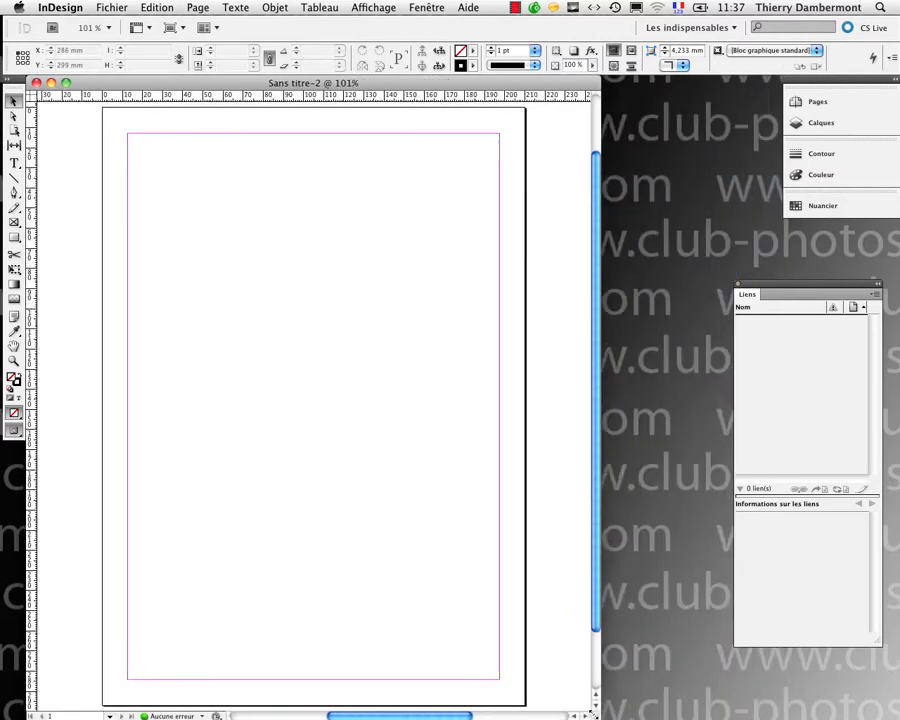
key(super+1)
key(super+minus)
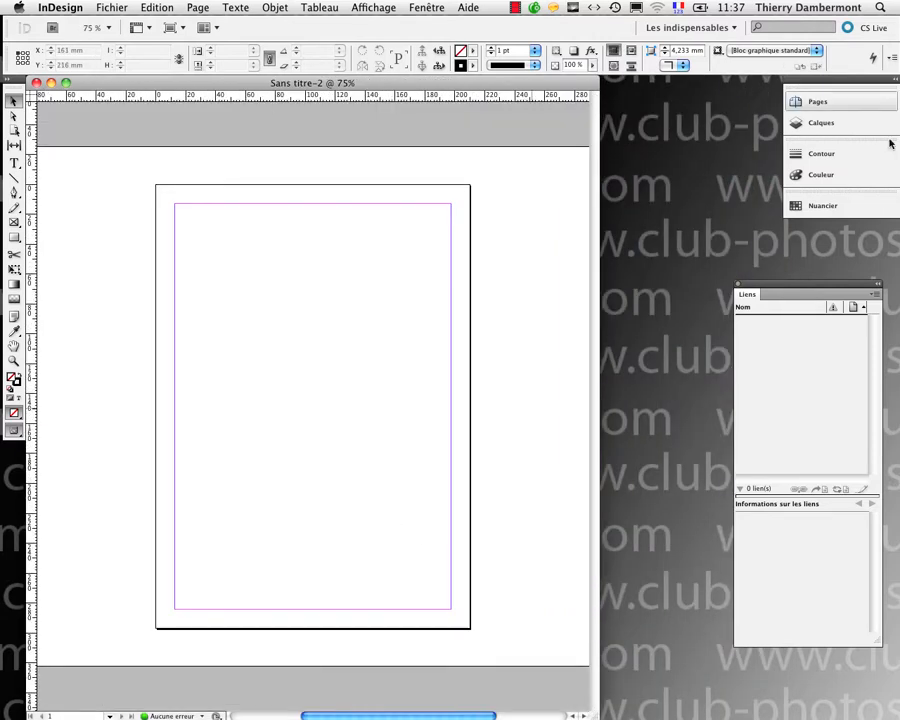
Detach the page overview as a floating palette, collapse the layers list and enlarge the palette
click(836, 101)
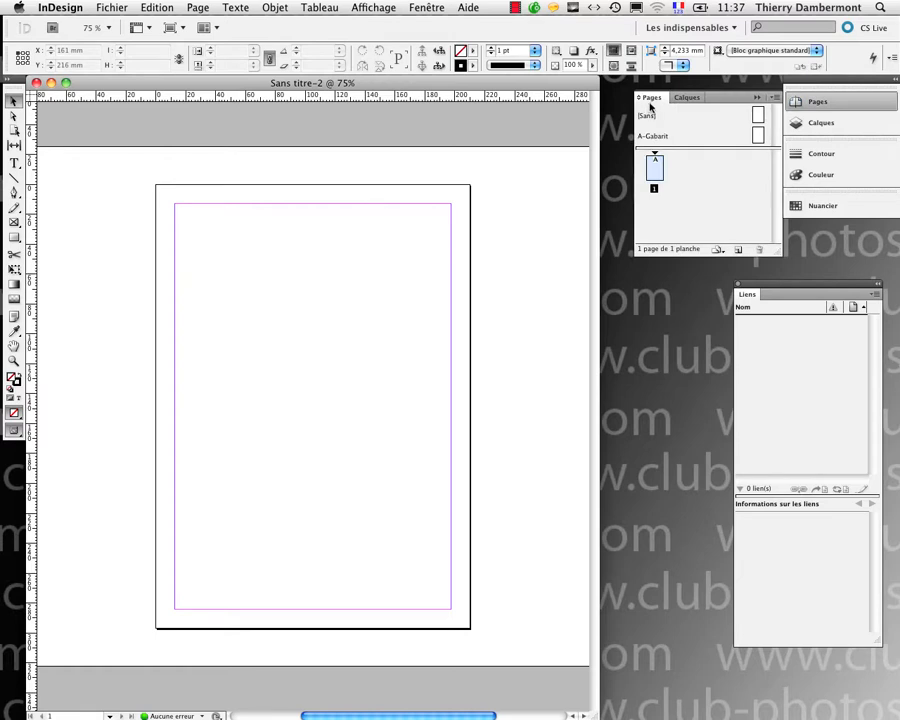
drag(651, 106, 530, 118)
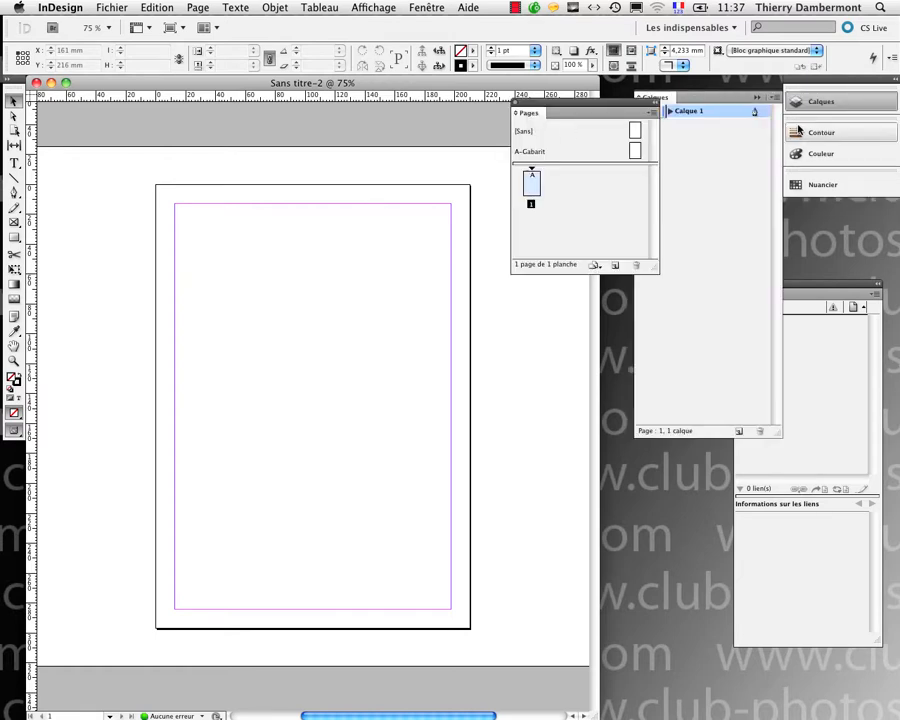
click(753, 98)
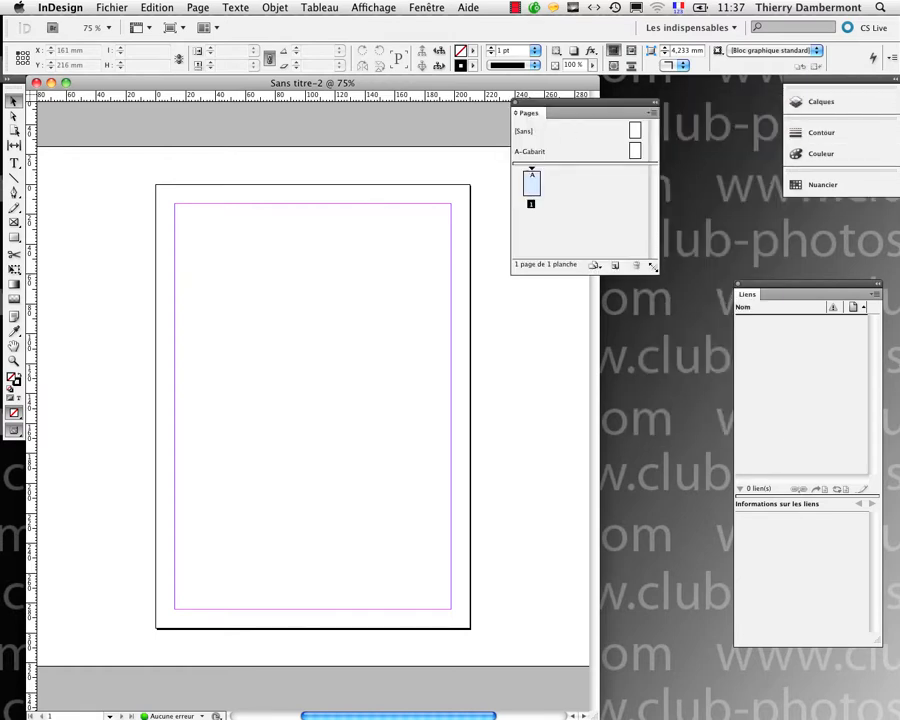
drag(652, 275, 678, 396)
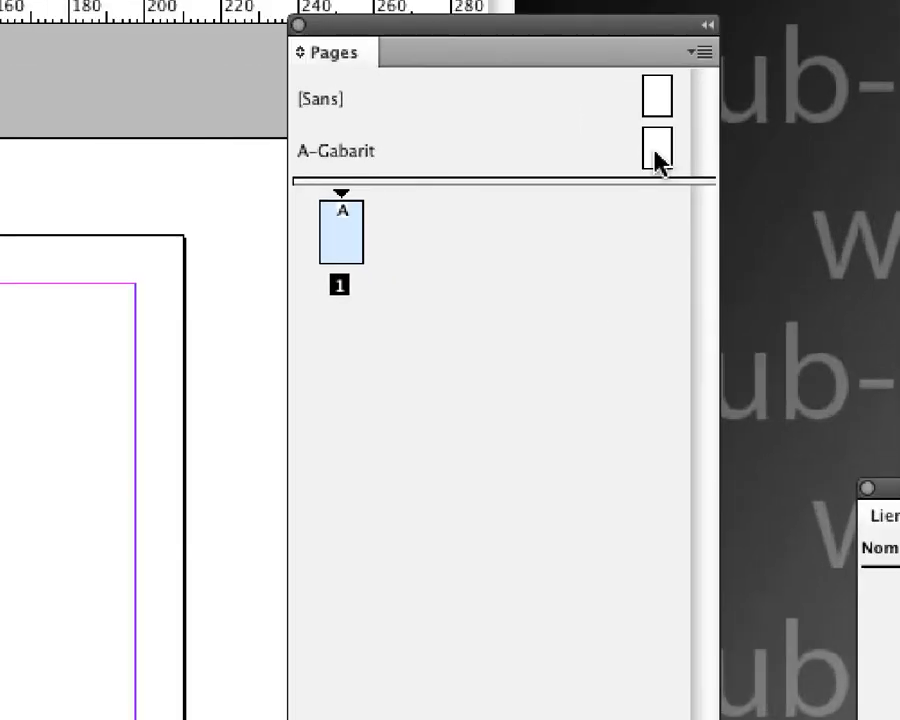
Open the A-Gabarit master page for editing and fit it in a slightly wider document window
click(655, 151)
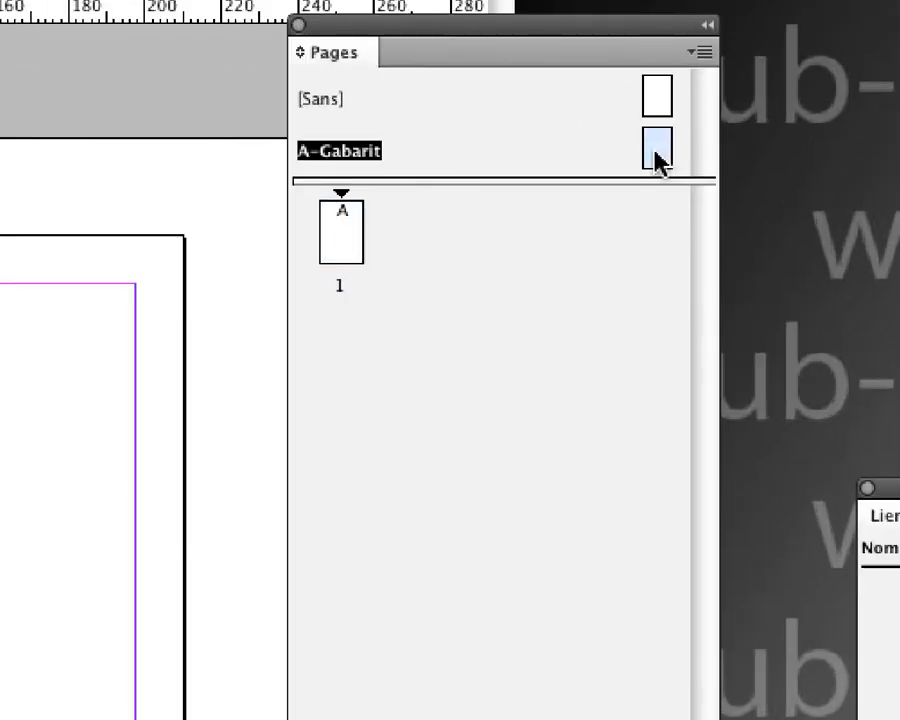
double_click(655, 151)
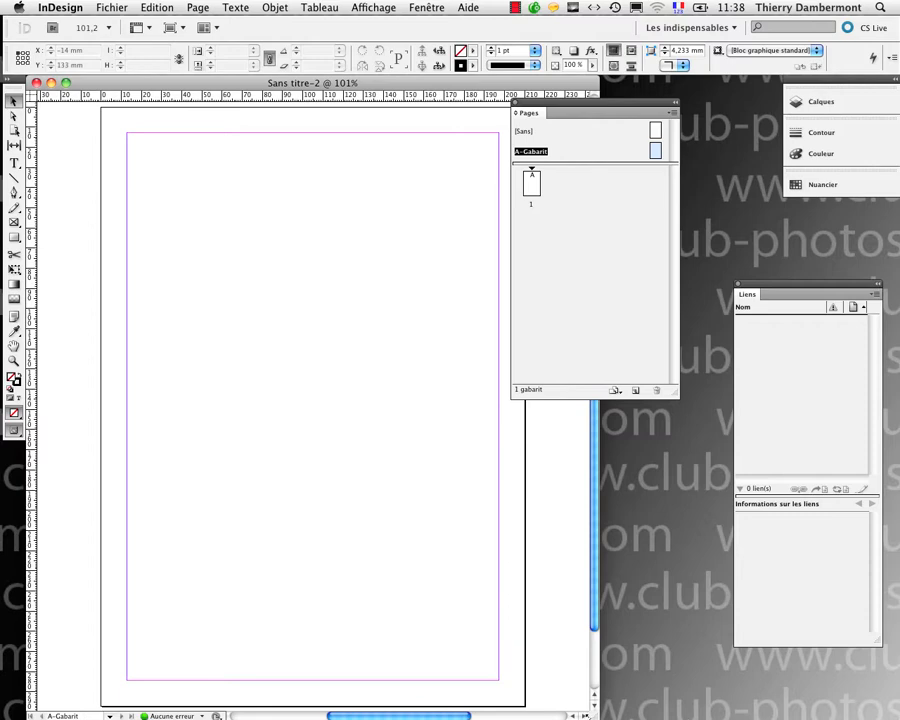
drag(597, 716, 611, 620)
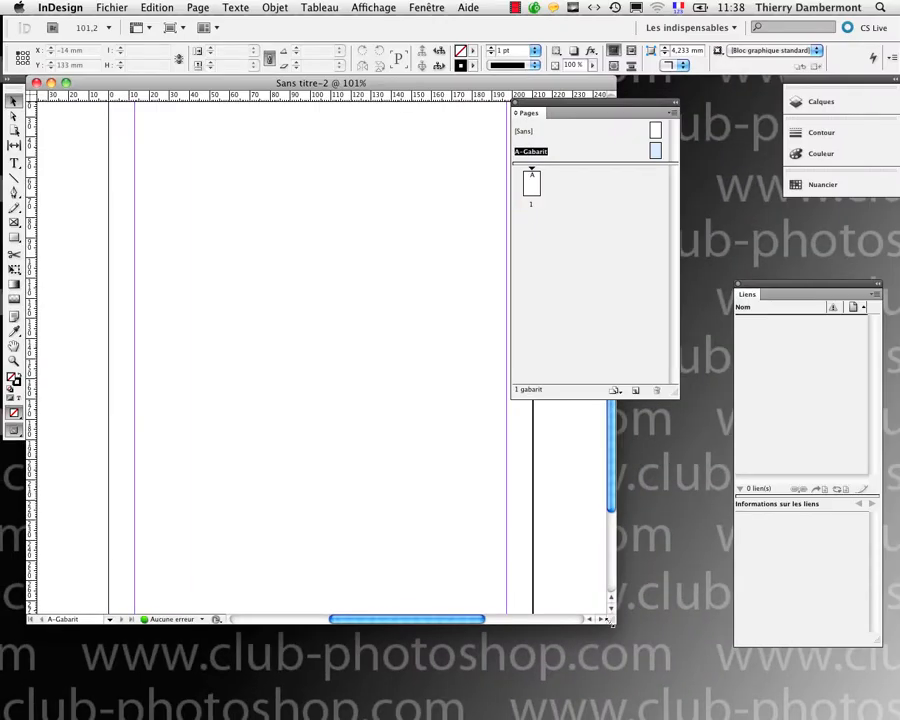
drag(611, 621, 620, 712)
key(super+0)
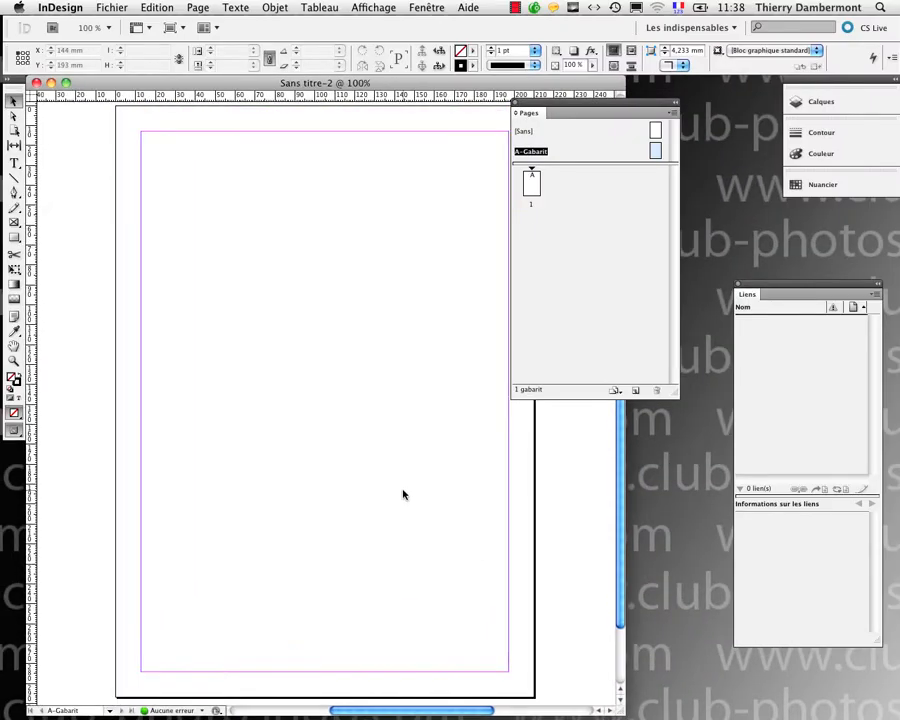
Unlink the A-Gabarit master's margins and set the top margin to 20 mm and the bottom margin to 30 mm
click(236, 7)
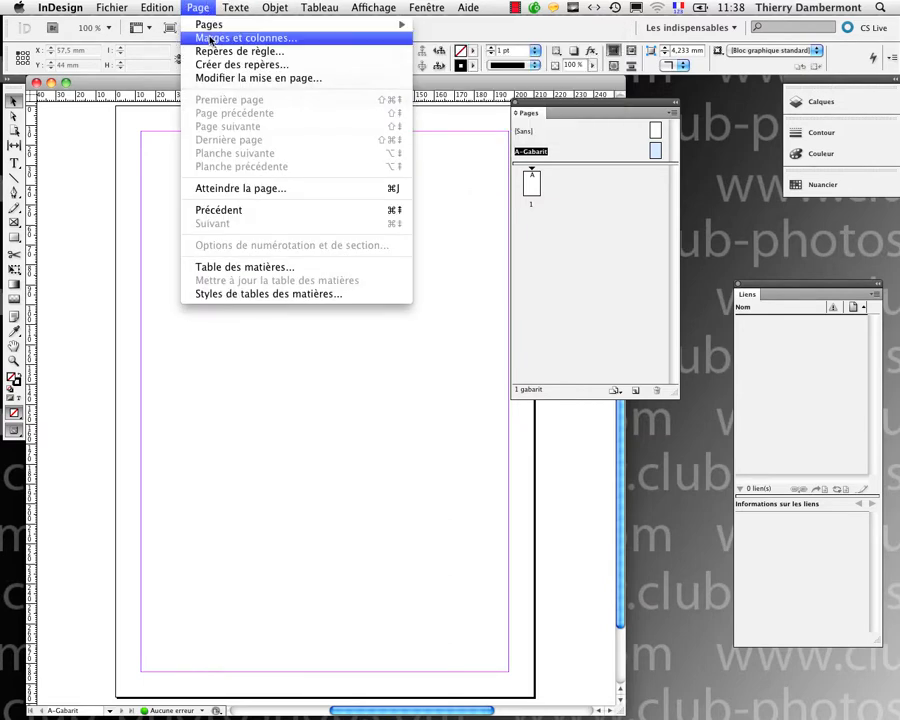
click(212, 40)
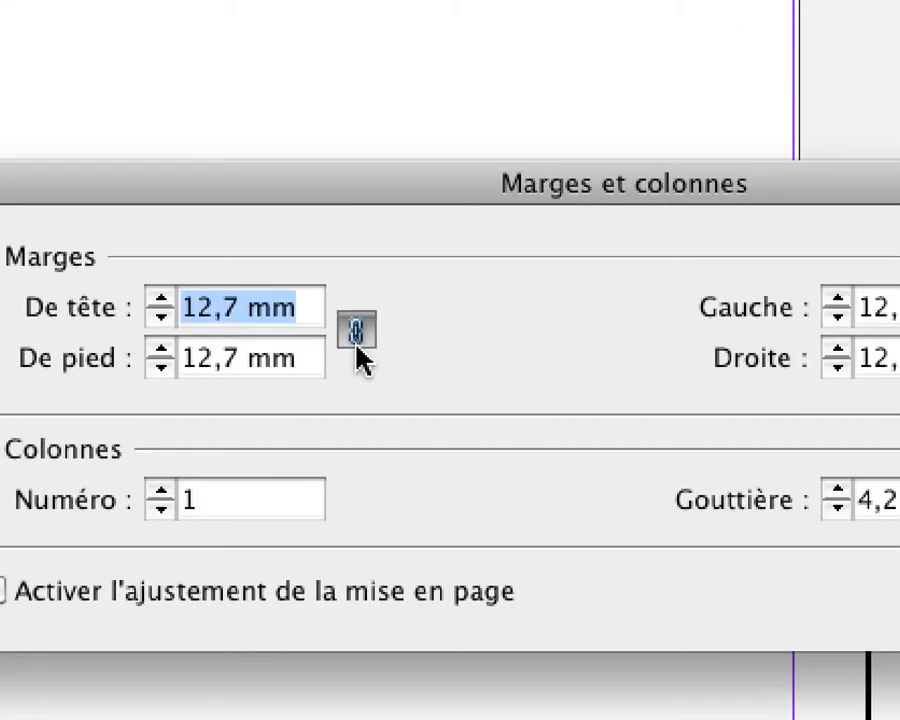
click(356, 343)
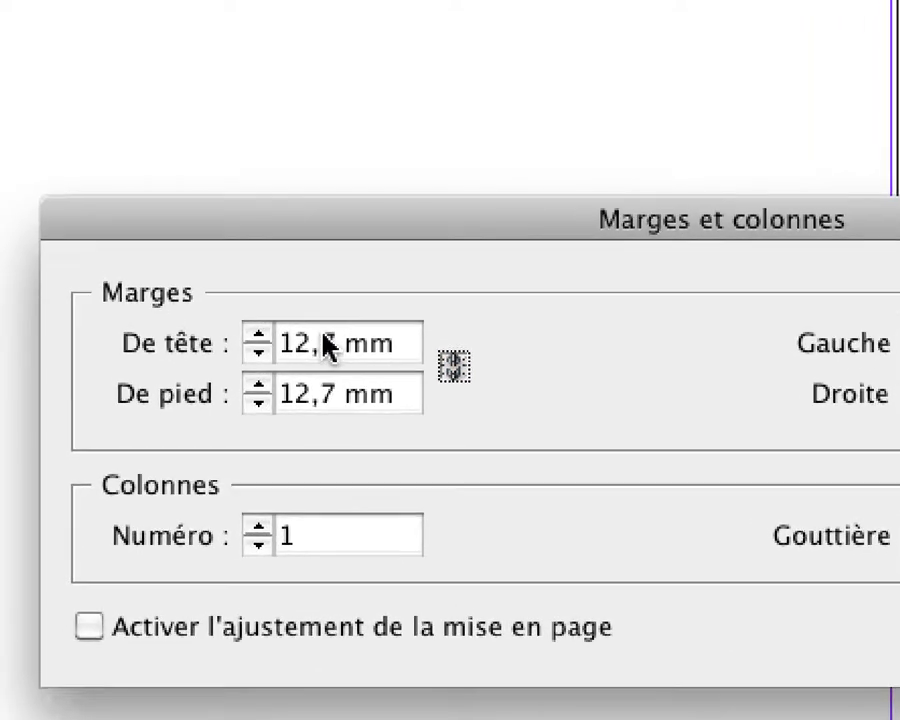
drag(323, 343, 280, 341)
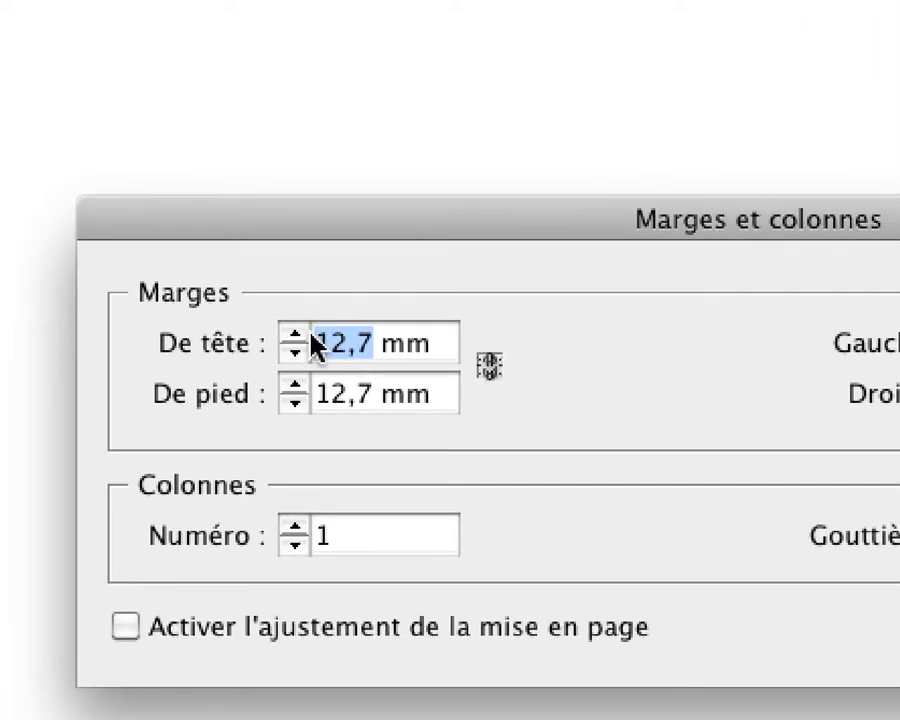
text(20)
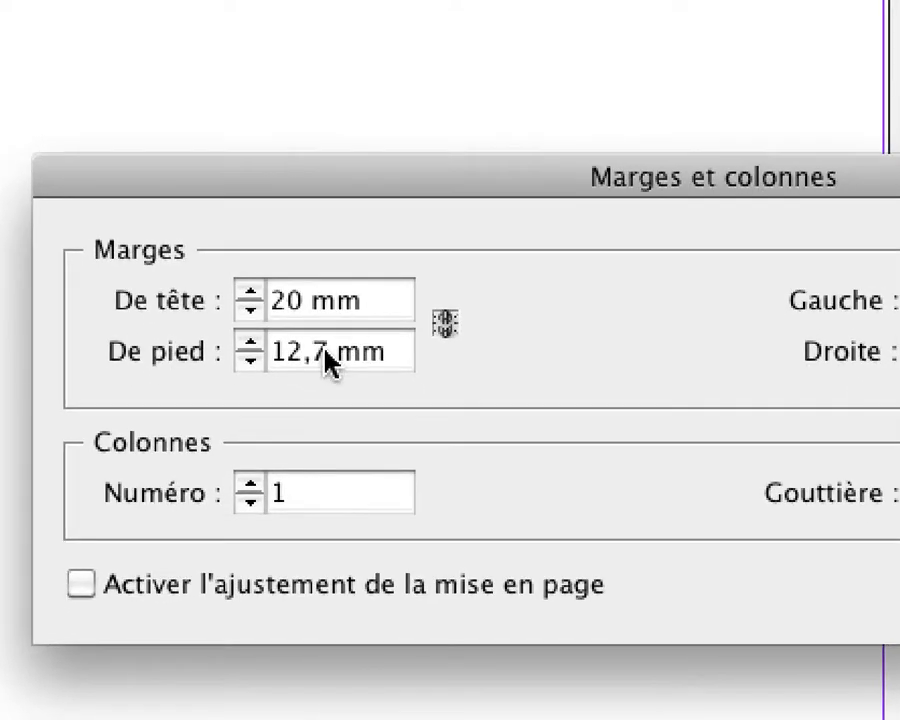
drag(326, 350, 268, 352)
text(30)
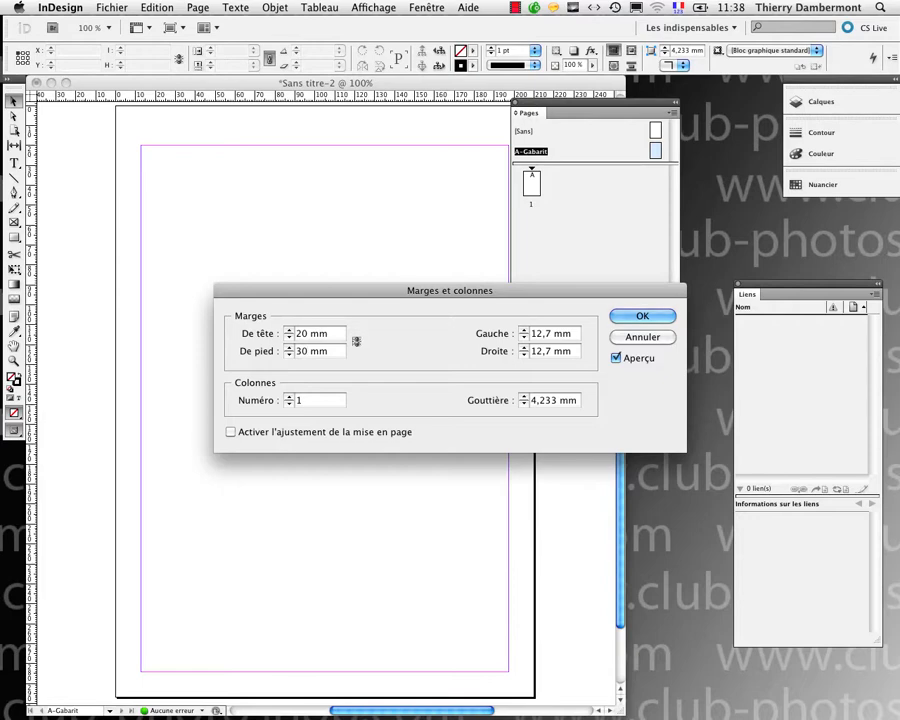
drag(500, 290, 714, 224)
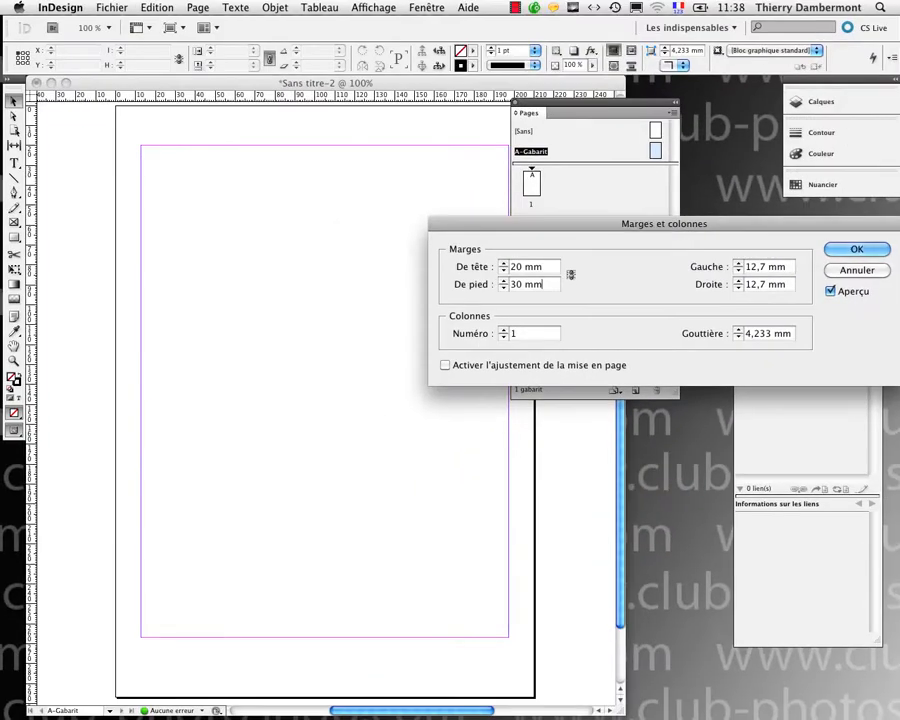
key(super+minus)
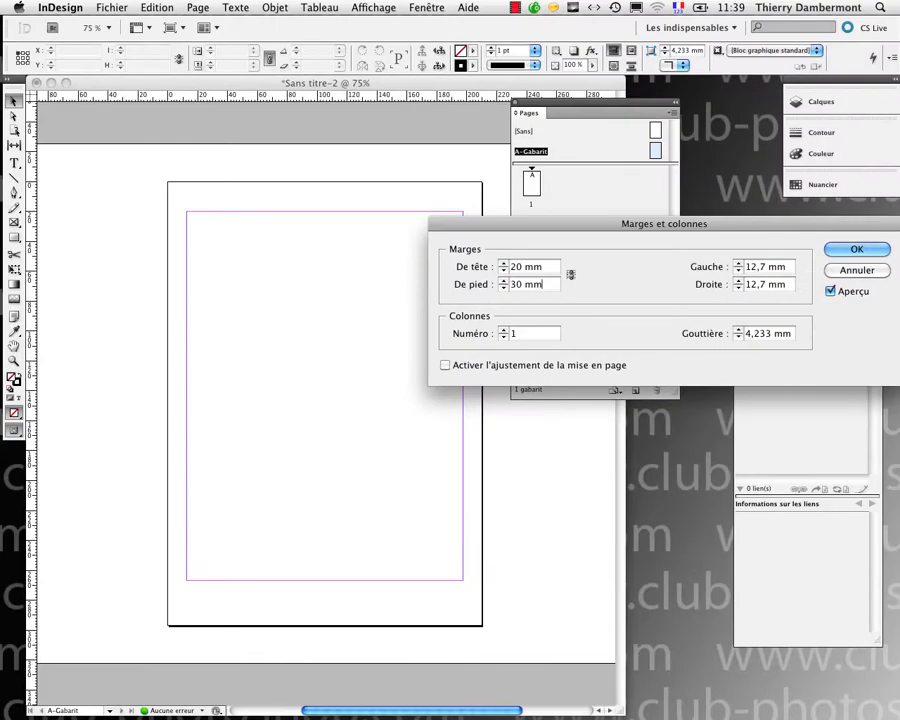
drag(664, 223, 521, 209)
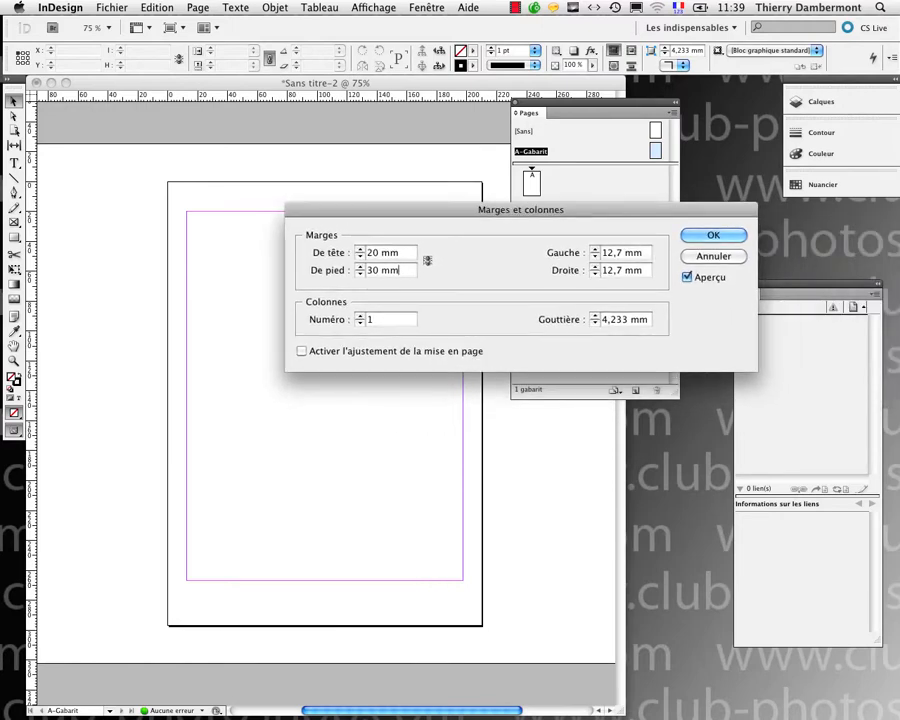
key(Return)
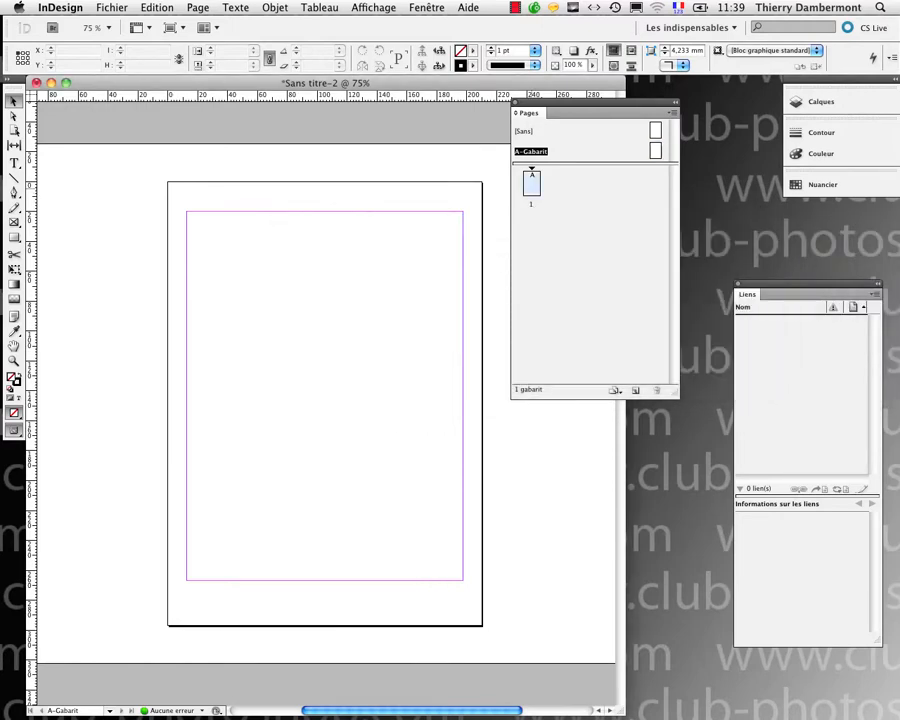
Display document page 1 and enlarge the floating page overview to make room for more pages
double_click(531, 183)
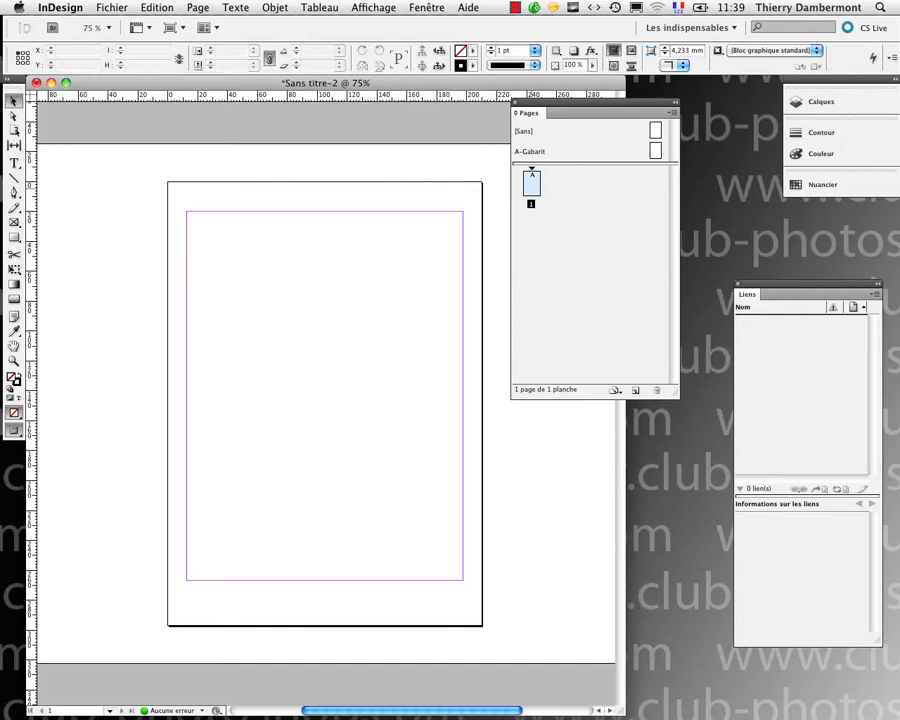
drag(677, 396, 691, 510)
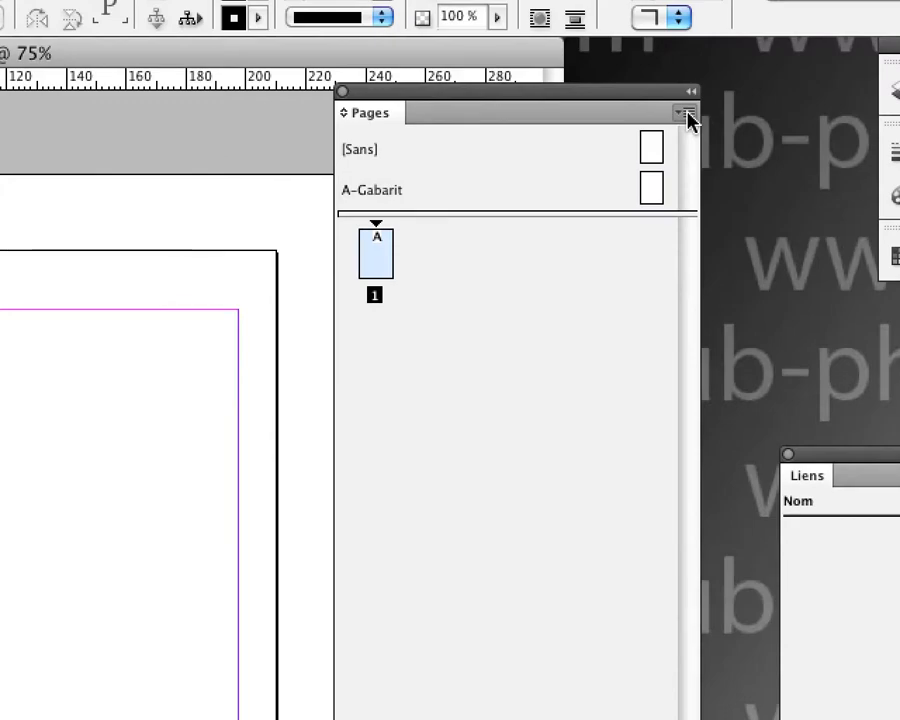
Start inserting pages and set the number of new pages to 15
click(687, 113)
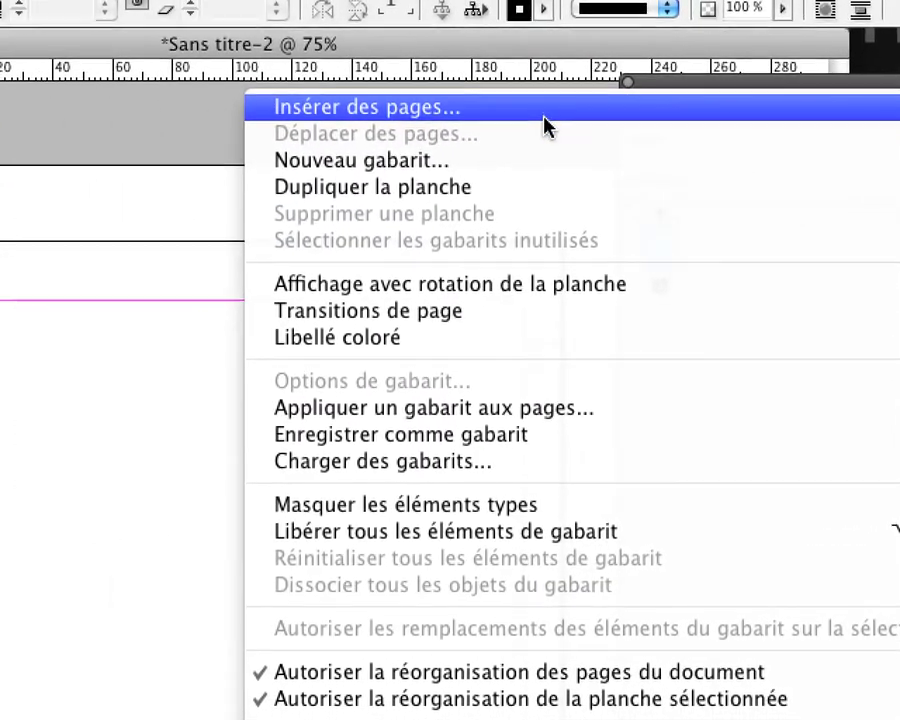
click(543, 117)
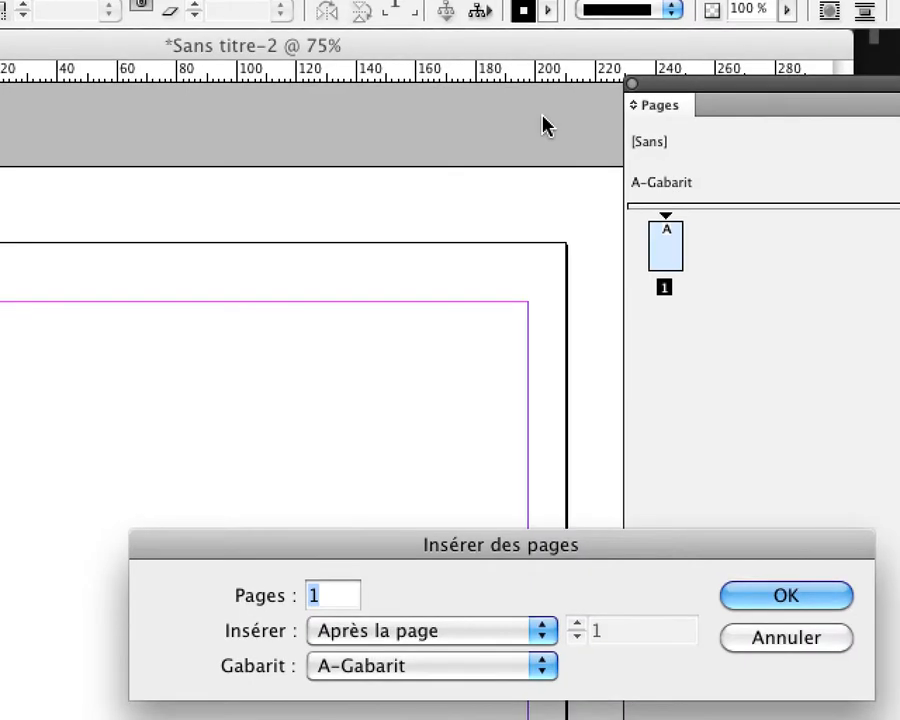
key(alt)
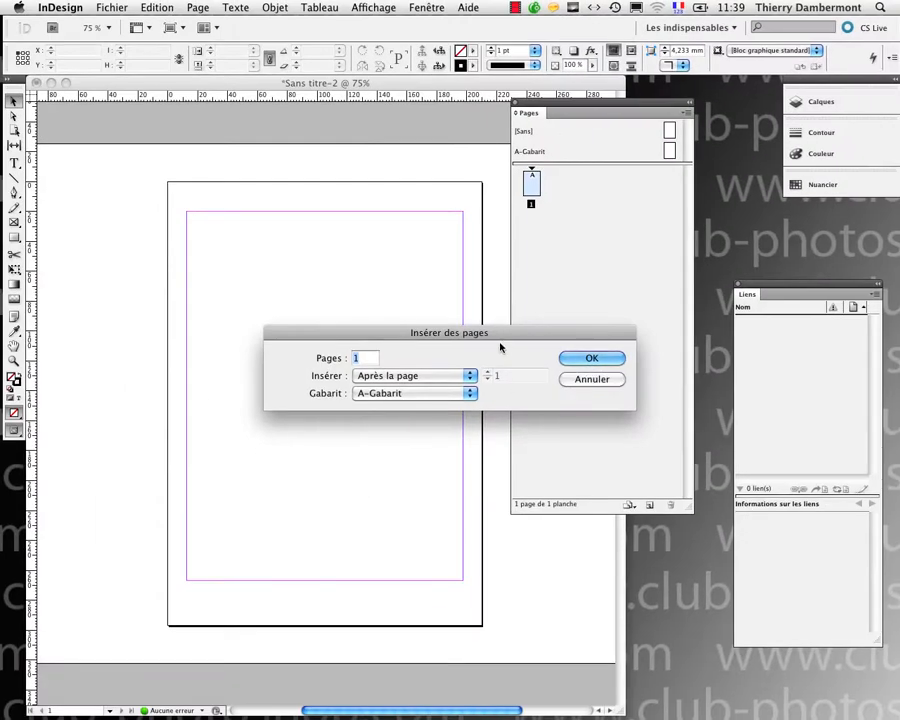
drag(500, 347, 592, 252)
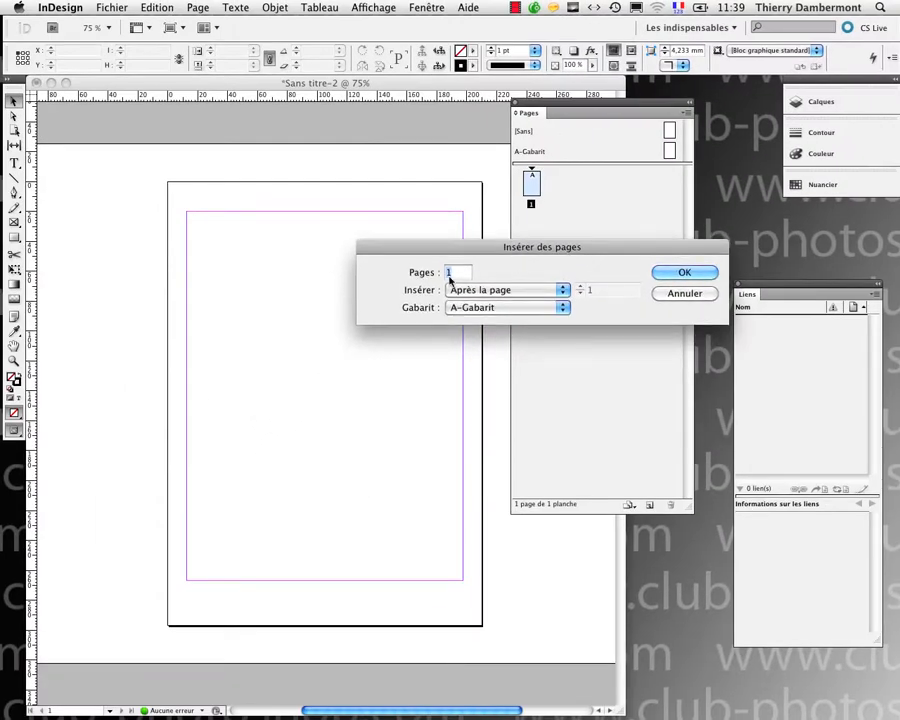
key(alt)
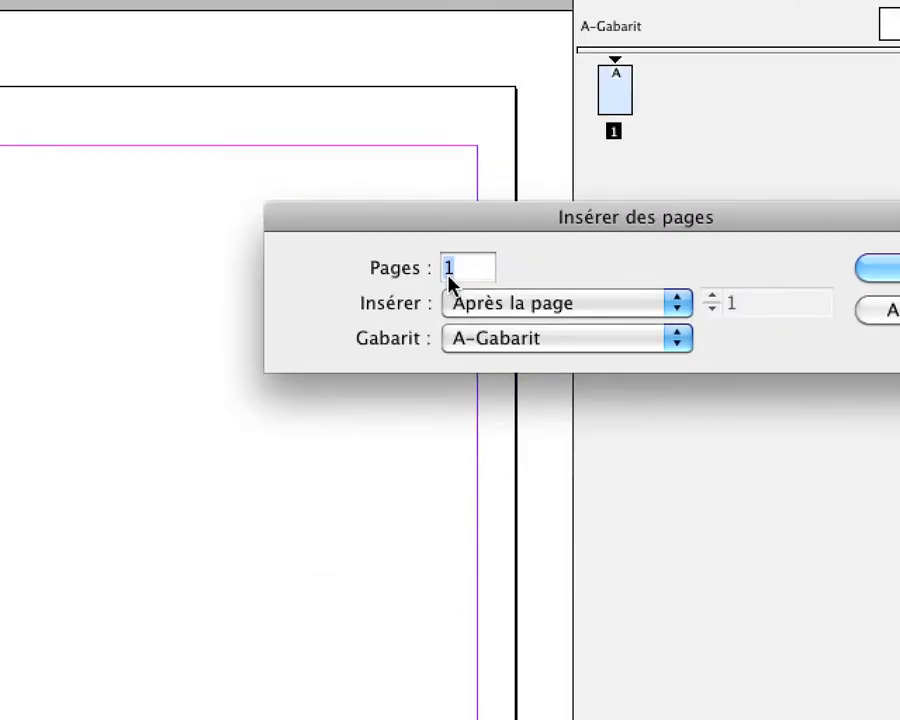
text(15)
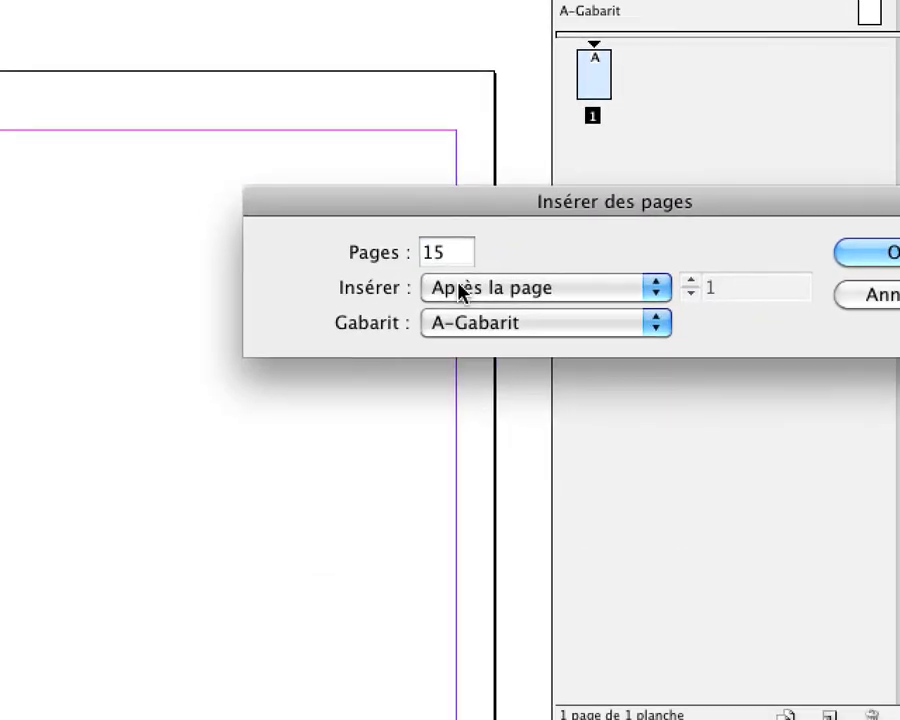
Insert the 15 pages after page 1 based on the A-Gabarit master, and lengthen the page overview to show more of them
click(460, 288)
click(460, 288)
click(460, 288)
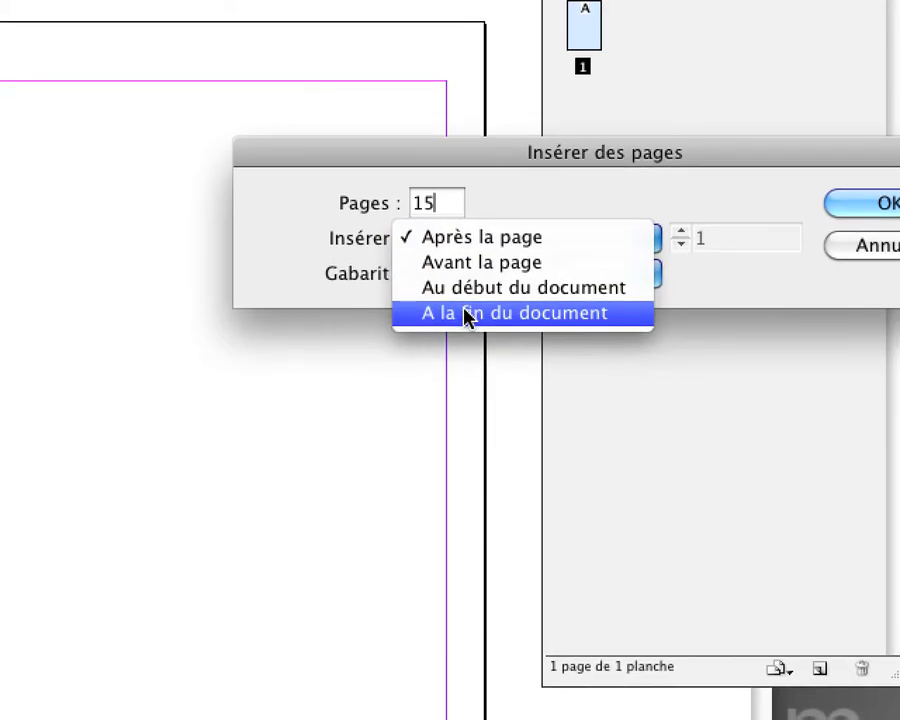
click(465, 313)
click(460, 237)
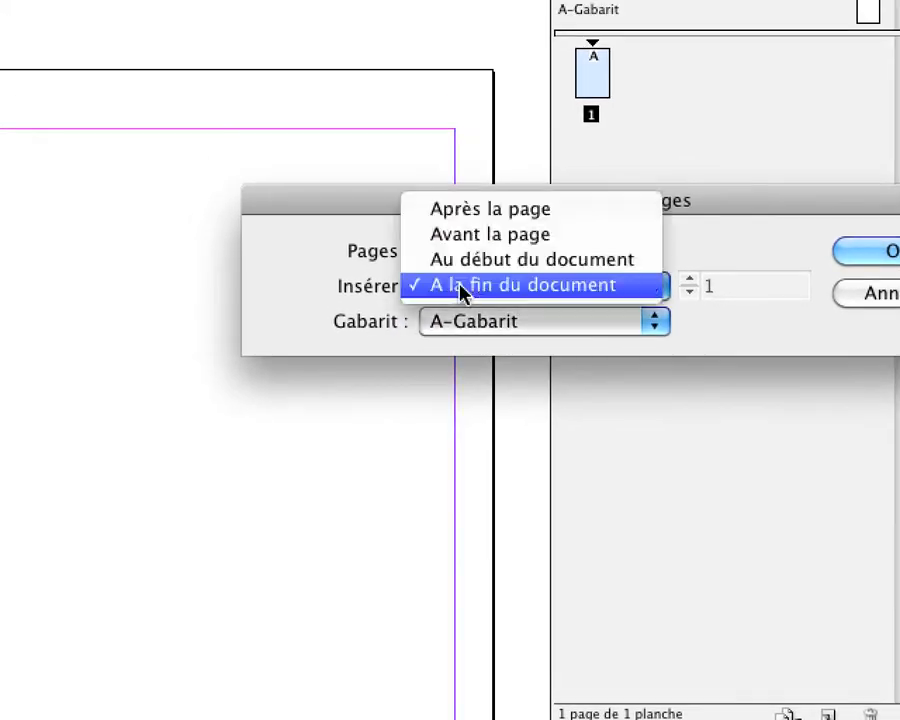
click(460, 255)
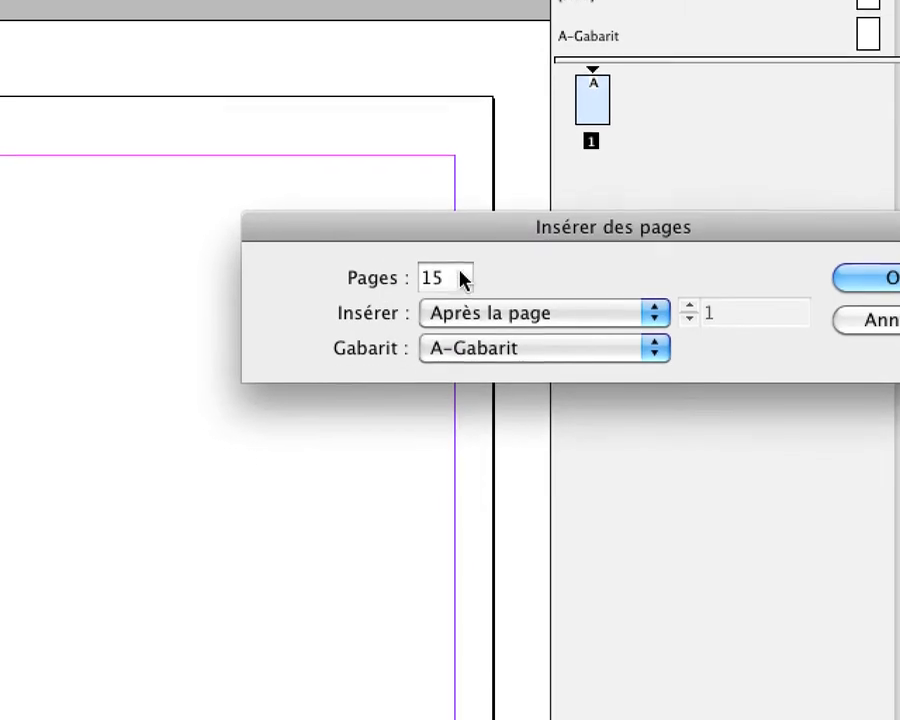
click(476, 366)
click(466, 296)
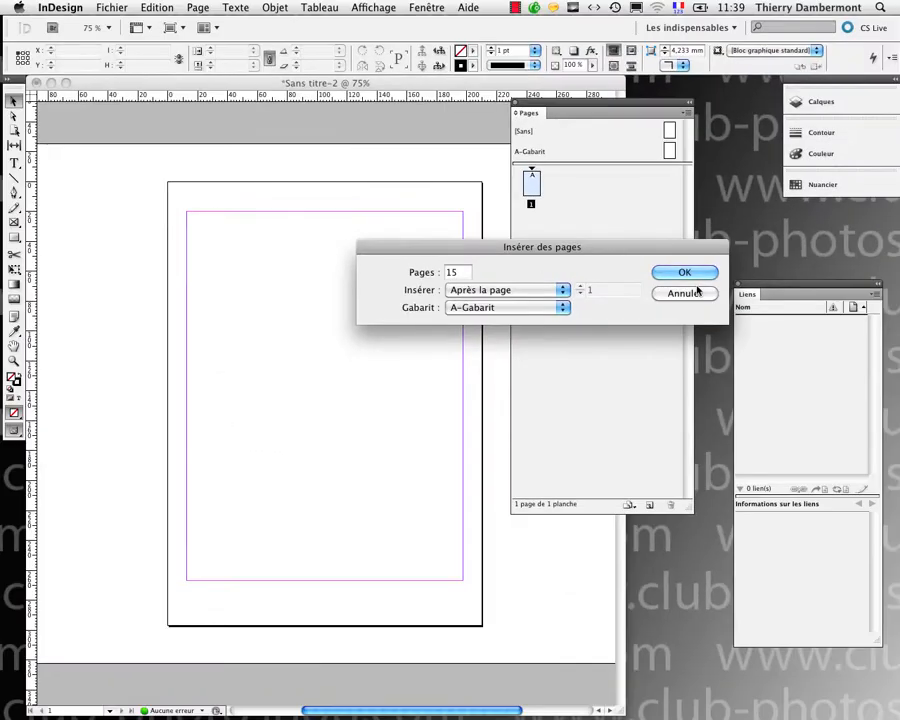
click(882, 262)
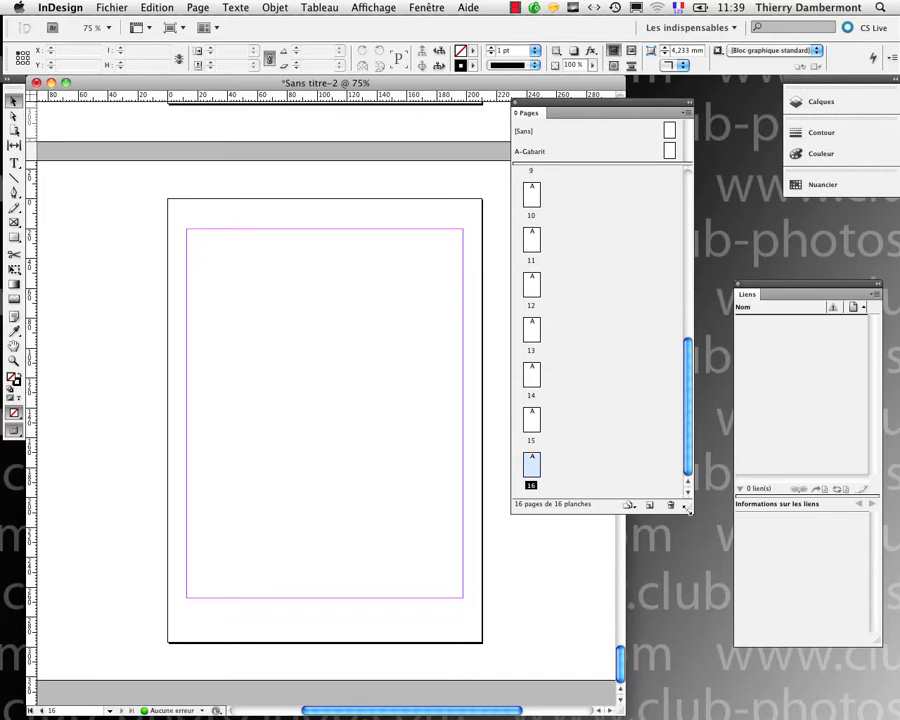
drag(686, 512, 689, 702)
scroll(641, 641, up, 5)
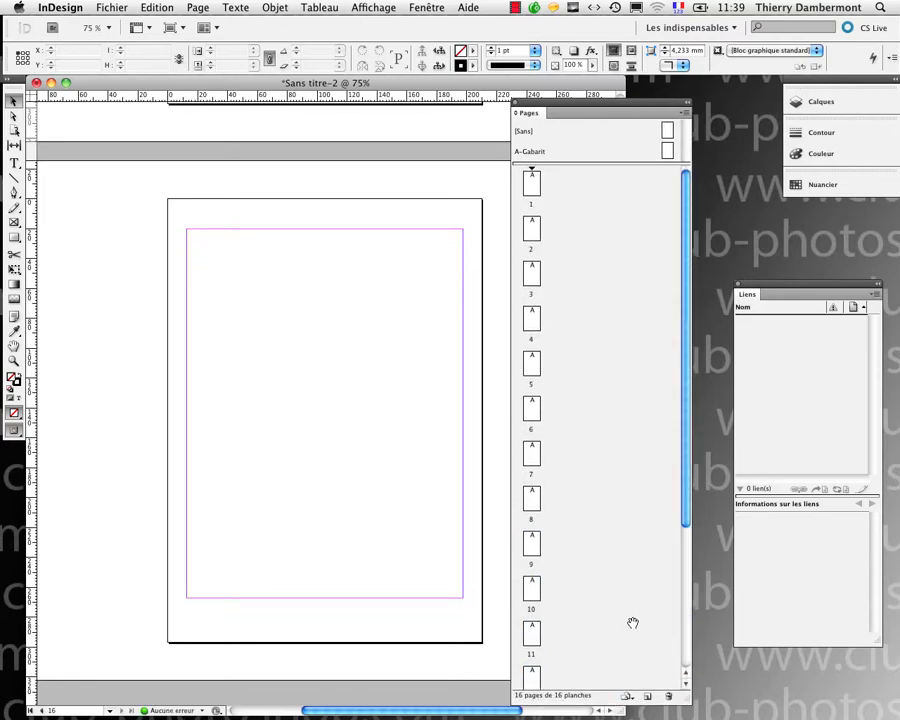
Save the document as "doc 16 pages recto.indd" in the InDesign 25 février folder, in InDesign CS5 format
click(112, 7)
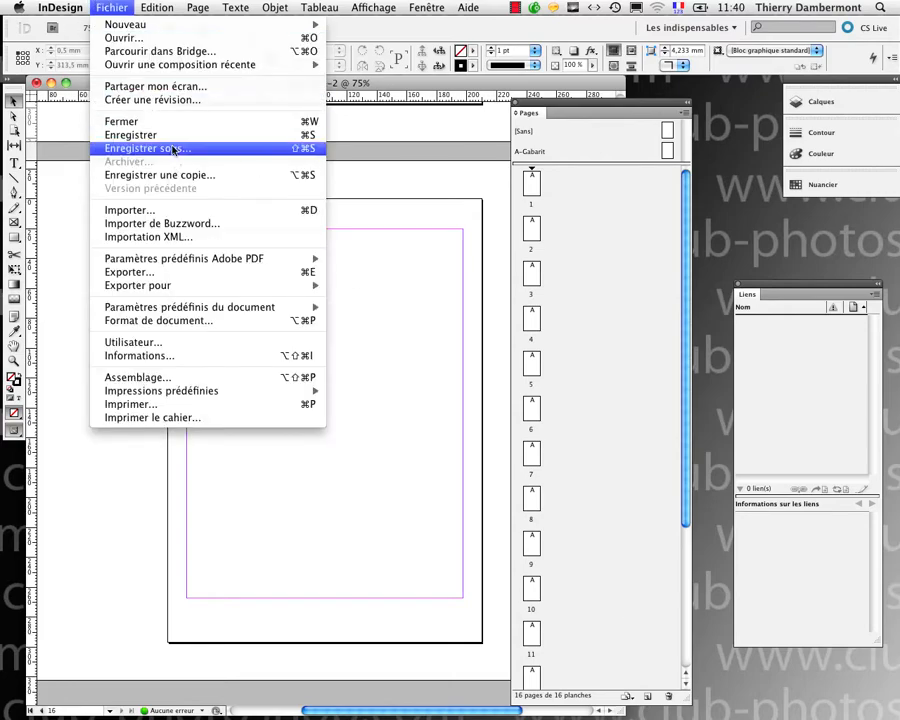
click(174, 149)
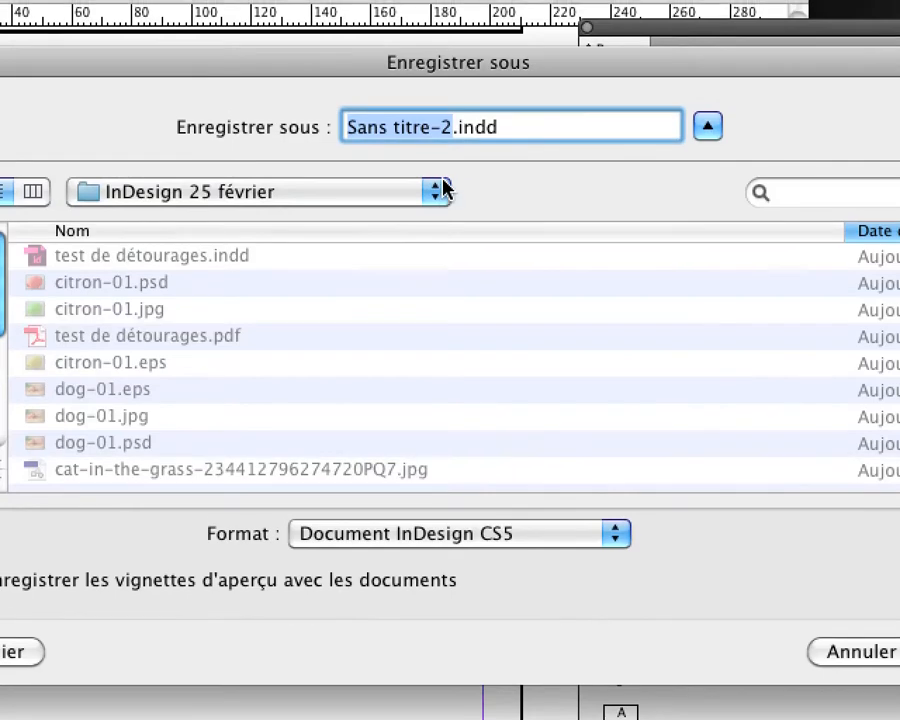
text(doc 16 p)
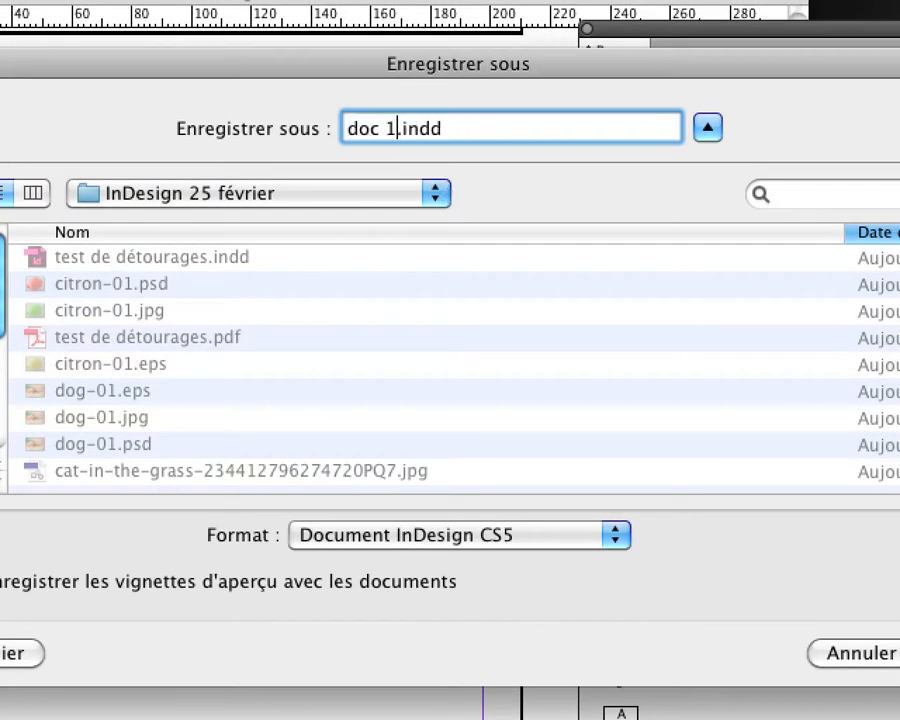
text(ages rect)
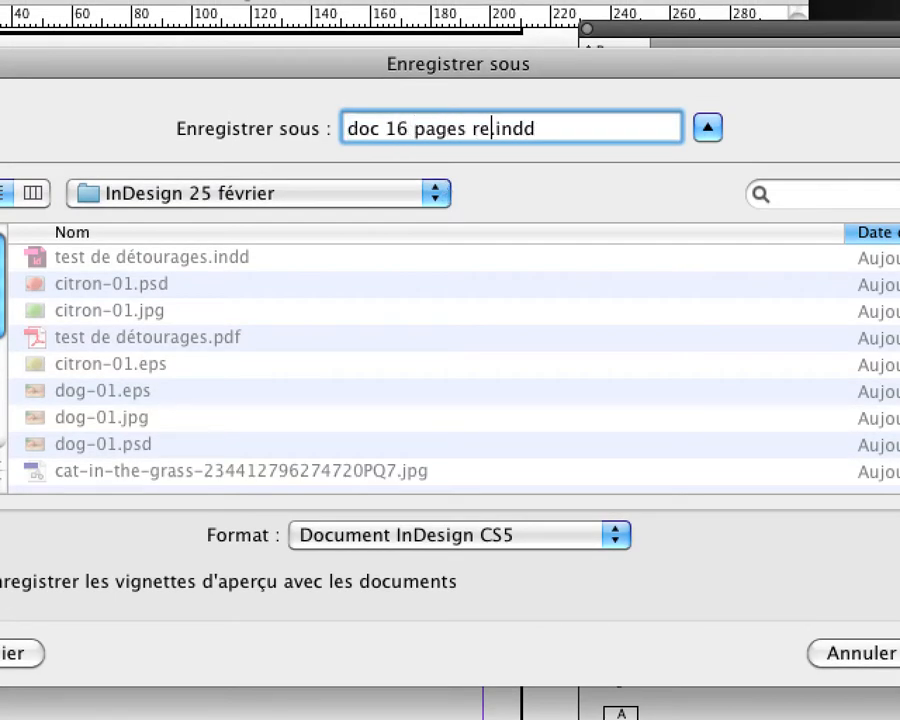
text(o)
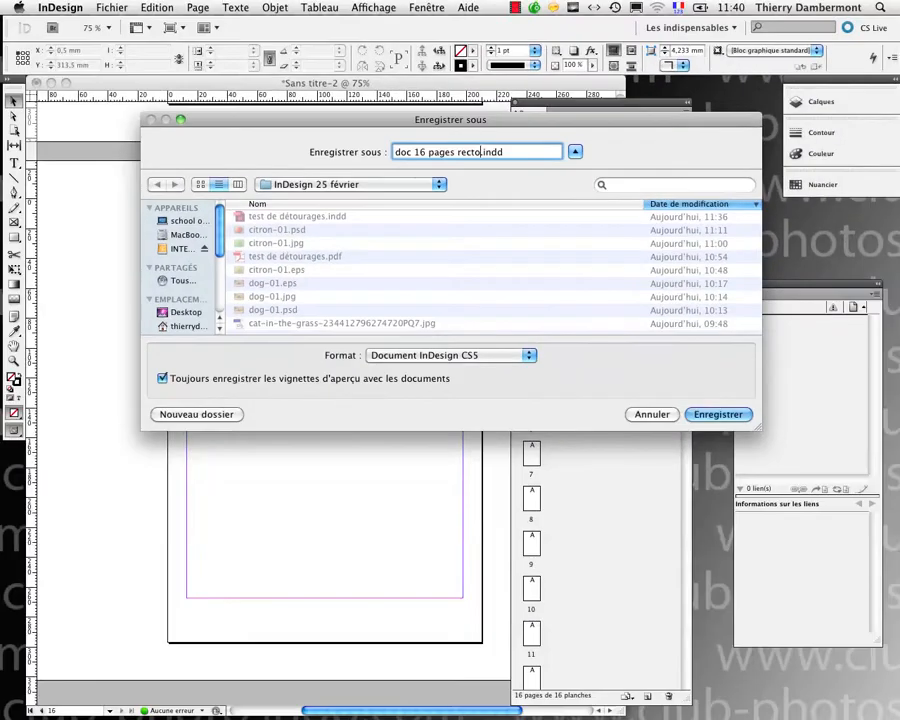
click(716, 413)
Move the floating page overview clear of the document page and display the A-Gabarit master for editing
drag(586, 108, 688, 88)
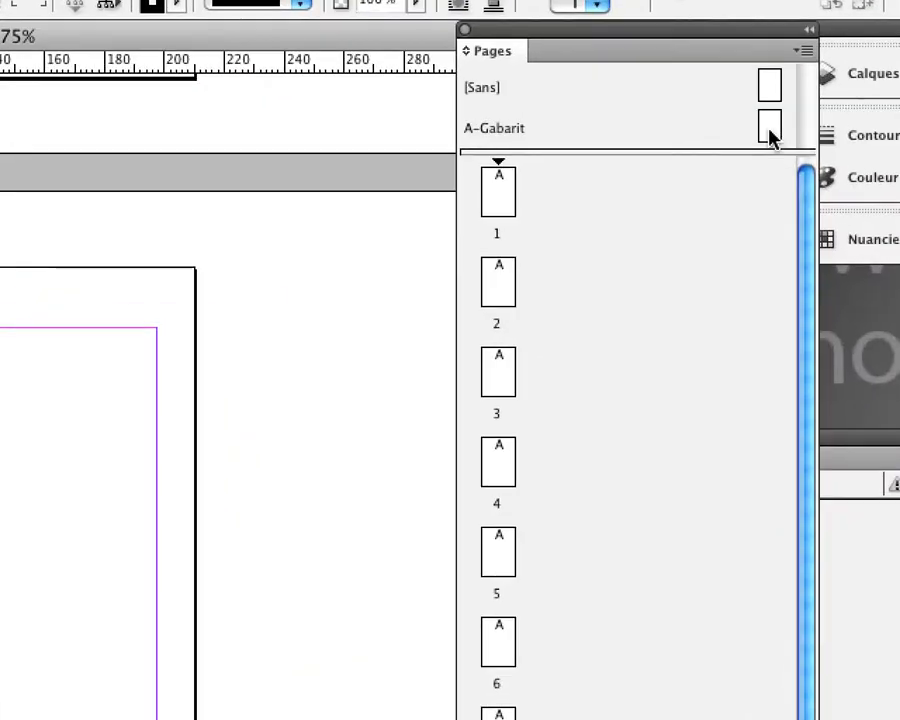
click(769, 131)
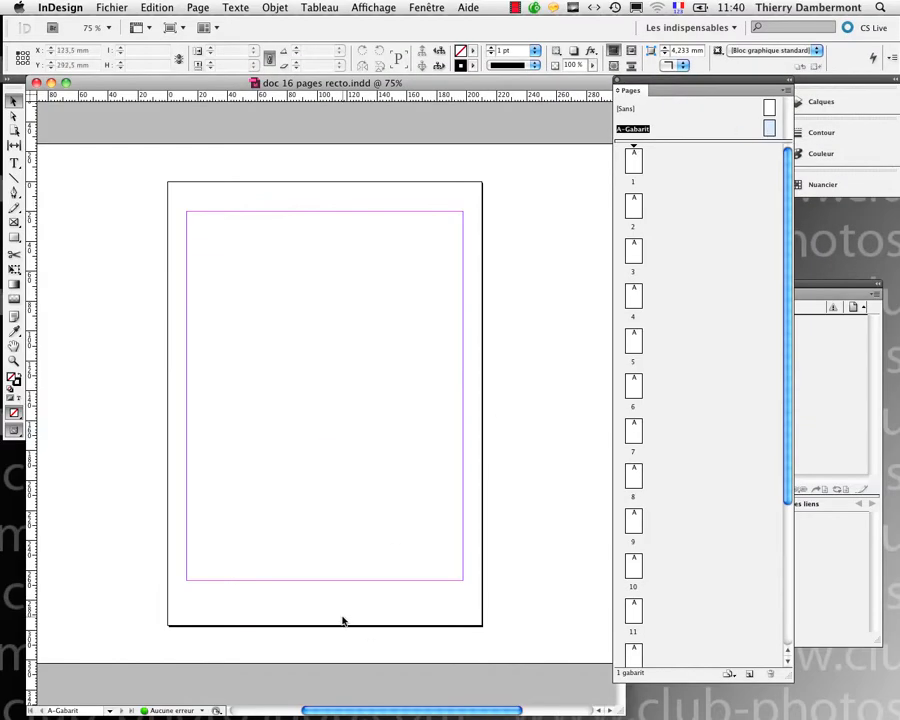
key(super+1)
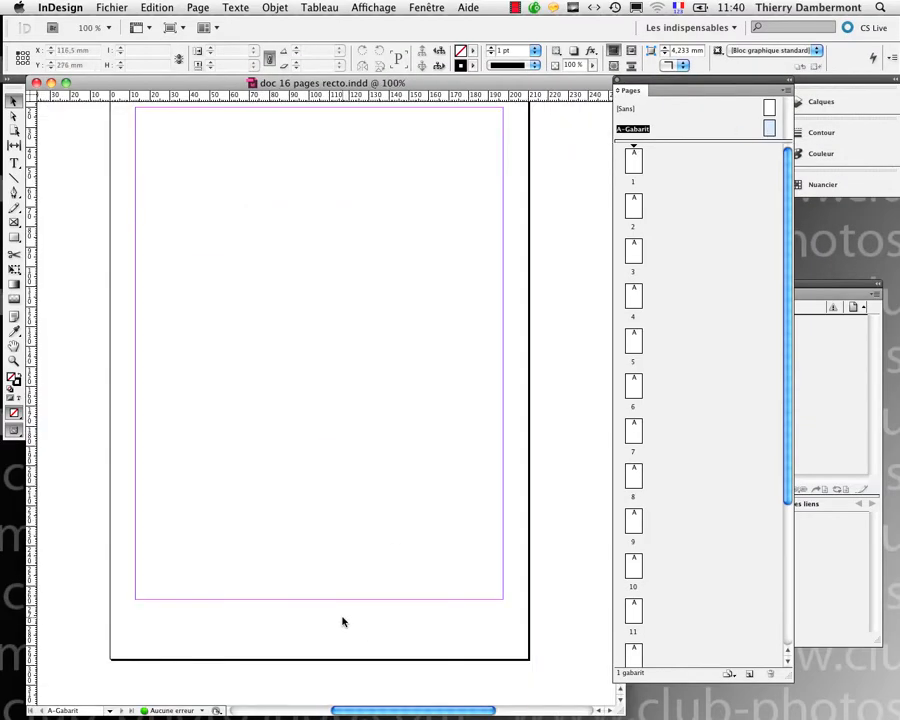
key(super+equal)
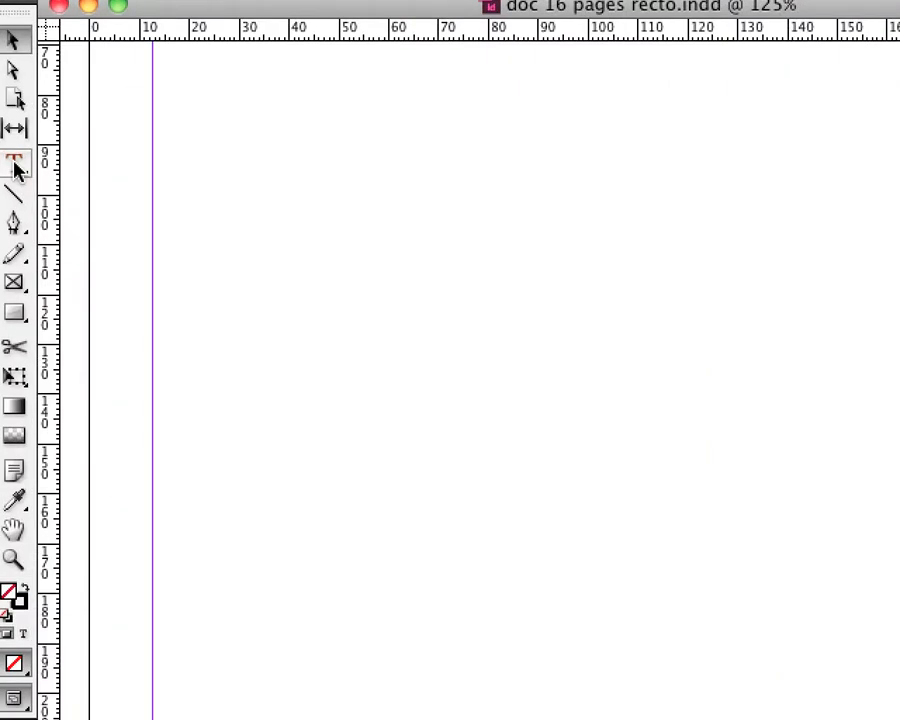
Float the toolbox in two columns and draw a text frame about 36 by 18 mm below the master's bottom margin
click(15, 166)
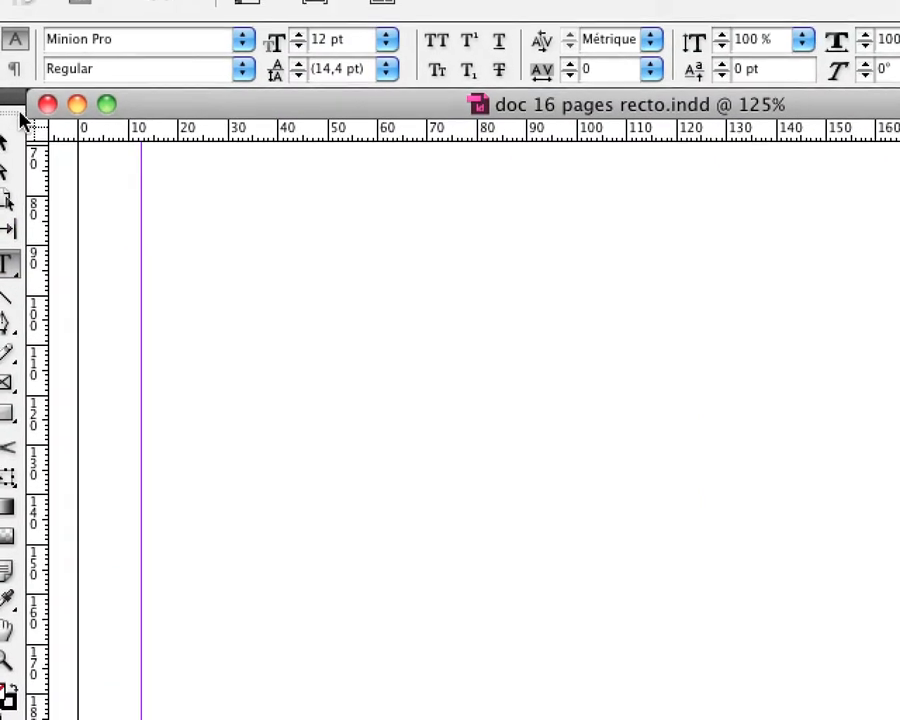
drag(20, 108, 208, 199)
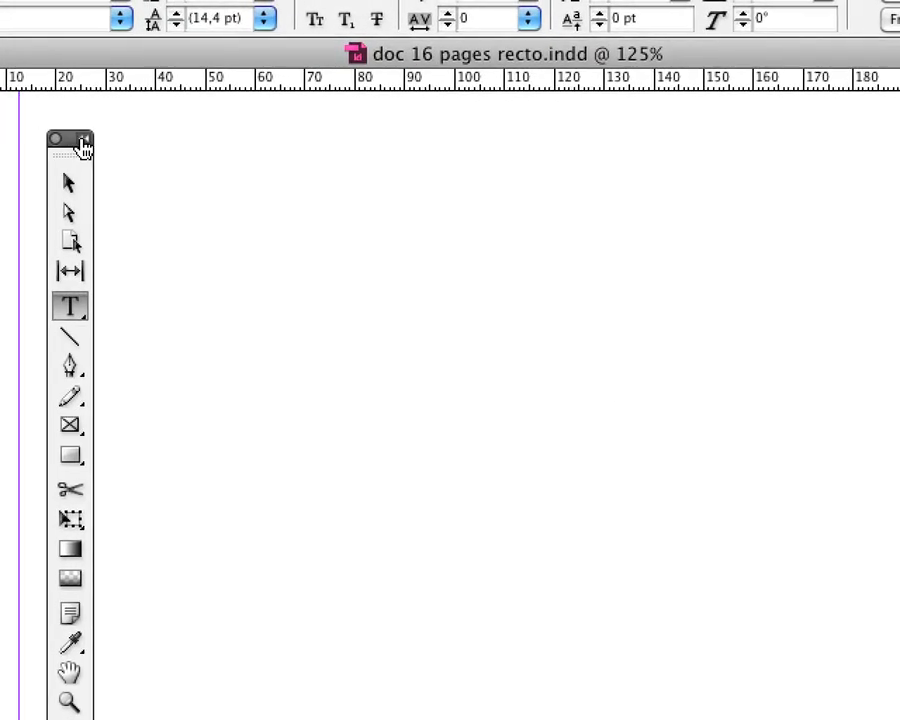
click(84, 142)
click(70, 152)
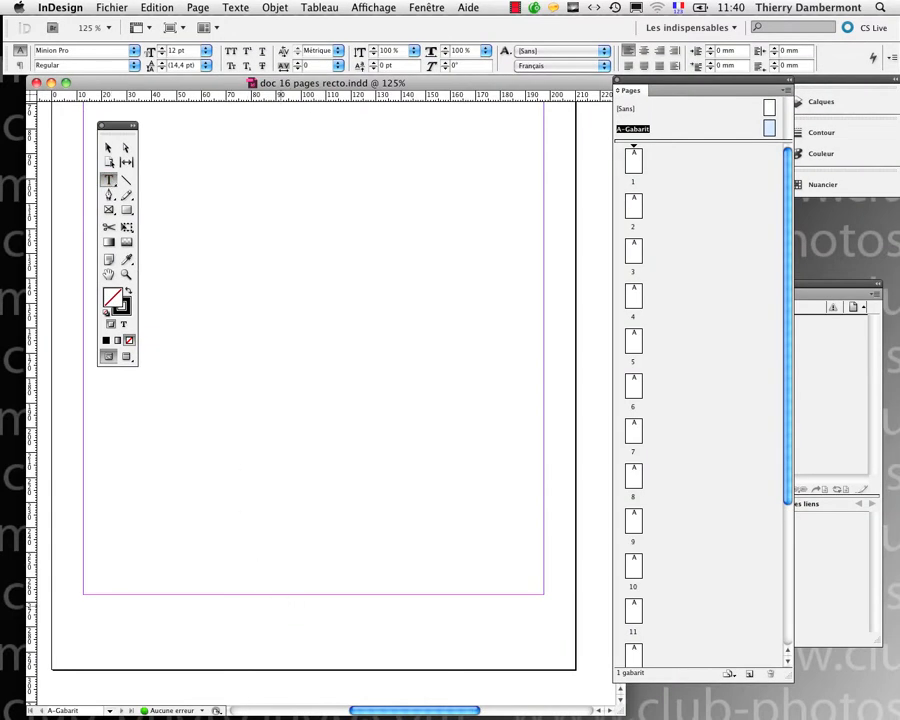
drag(281, 605, 370, 649)
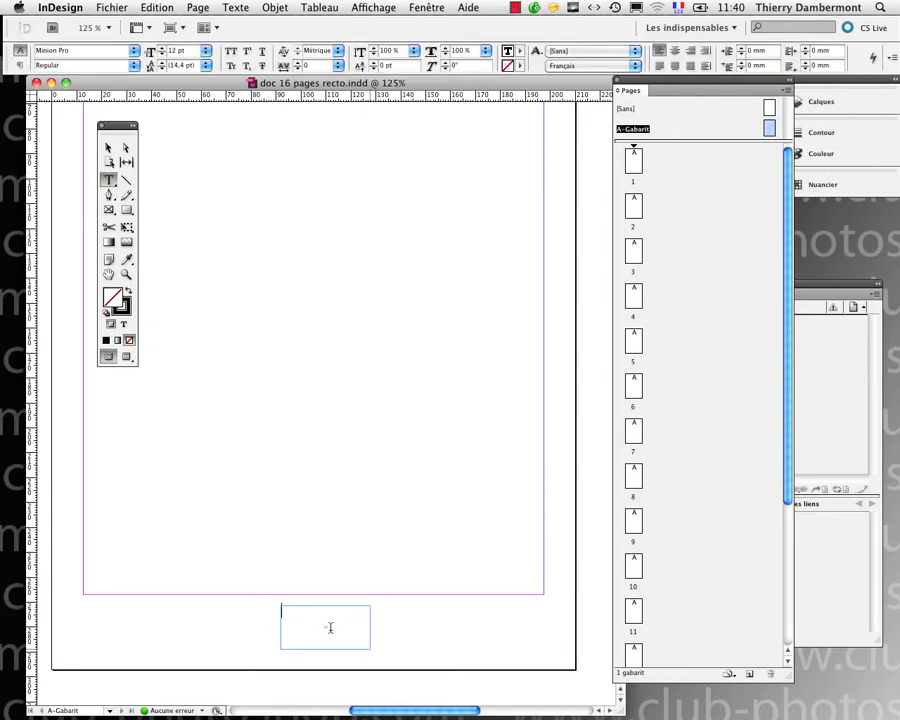
click(40, 516)
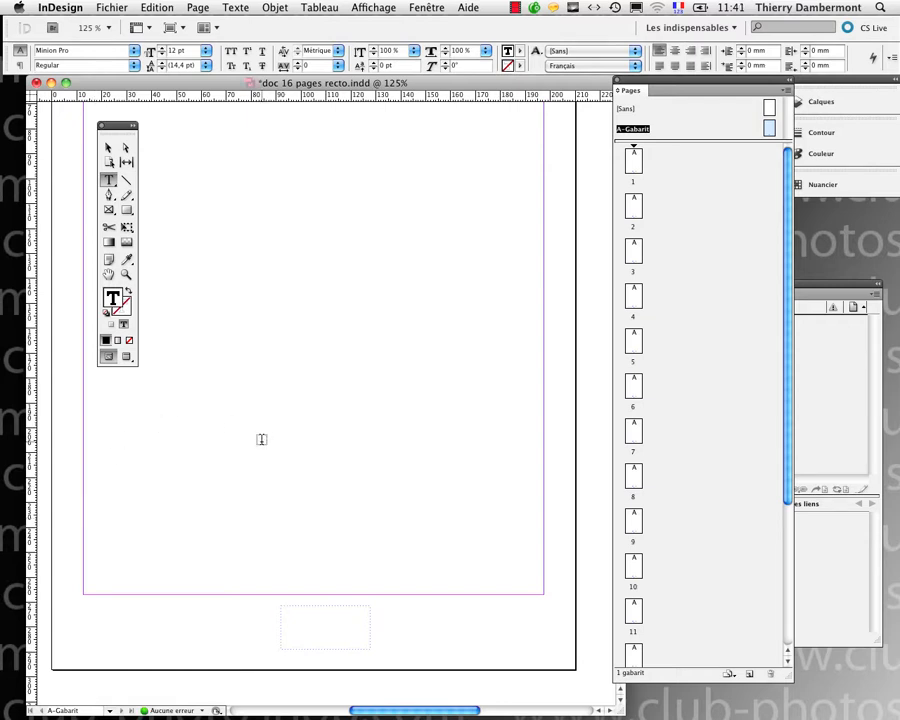
Move the toolbox off the page and centre the text frame horizontally on the master page, aligned with the smart guide
key(super+minus)
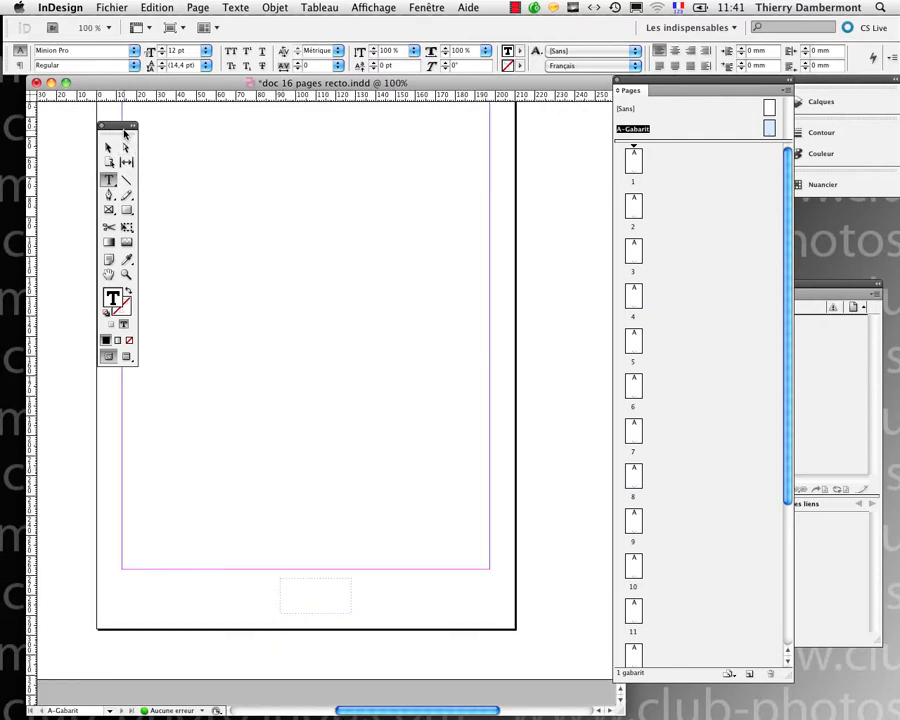
drag(121, 127, 77, 122)
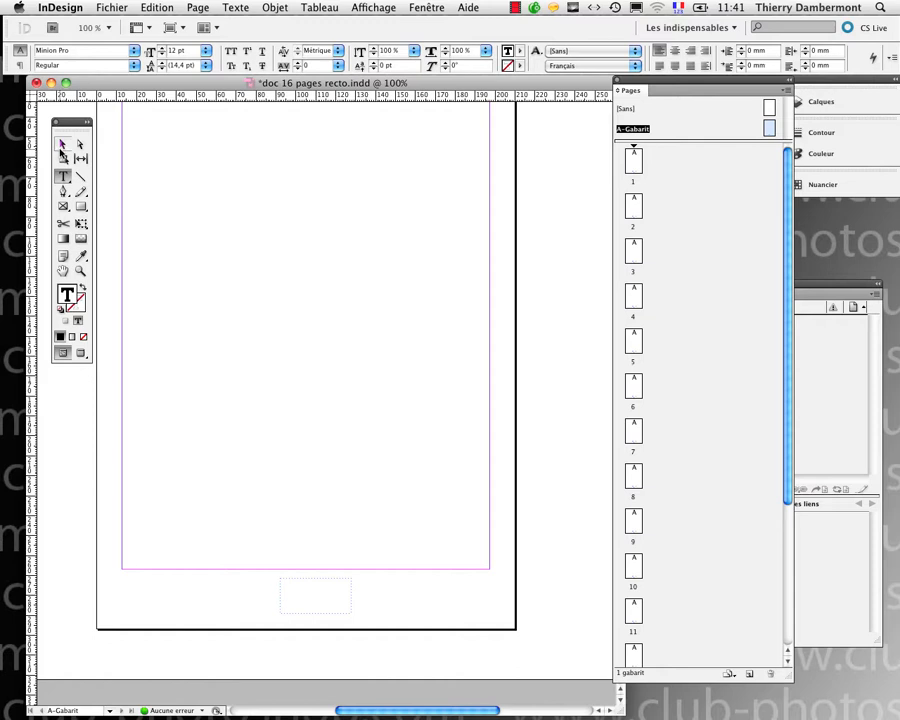
click(62, 145)
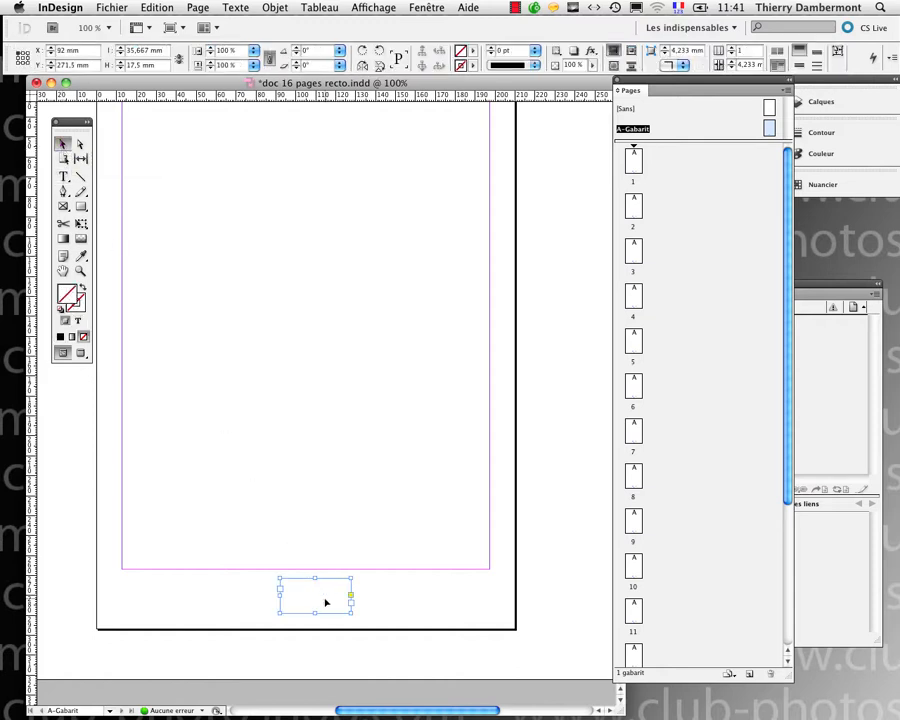
mouse_move(306, 581)
mouse_down()
mouse_move(372, 585)
mouse_move(297, 583)
mouse_up()
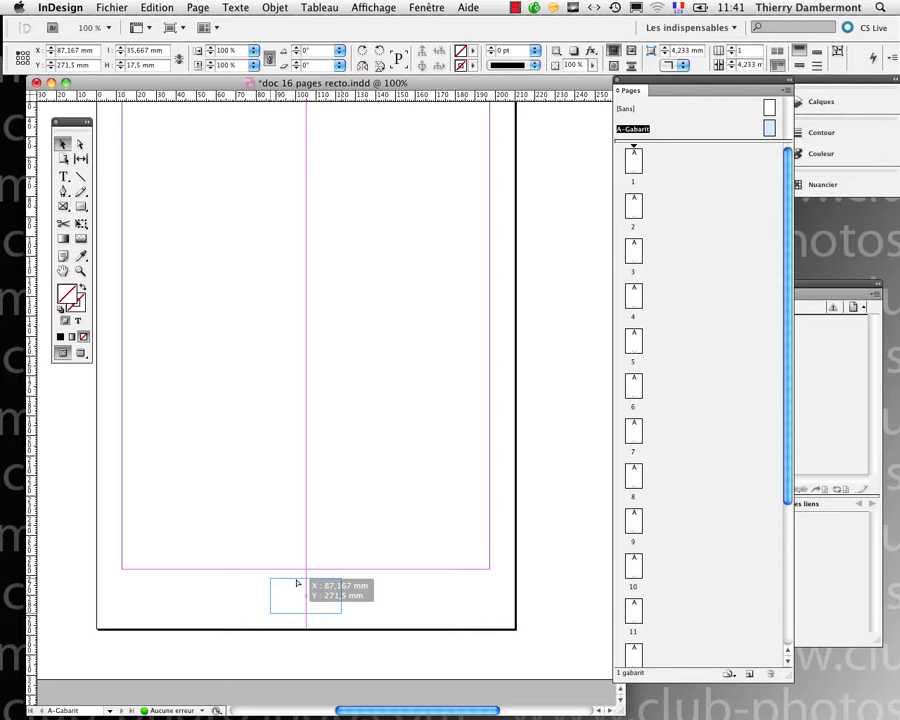
mouse_move(296, 583)
mouse_down()
mouse_move(266, 583)
mouse_move(295, 585)
mouse_up()
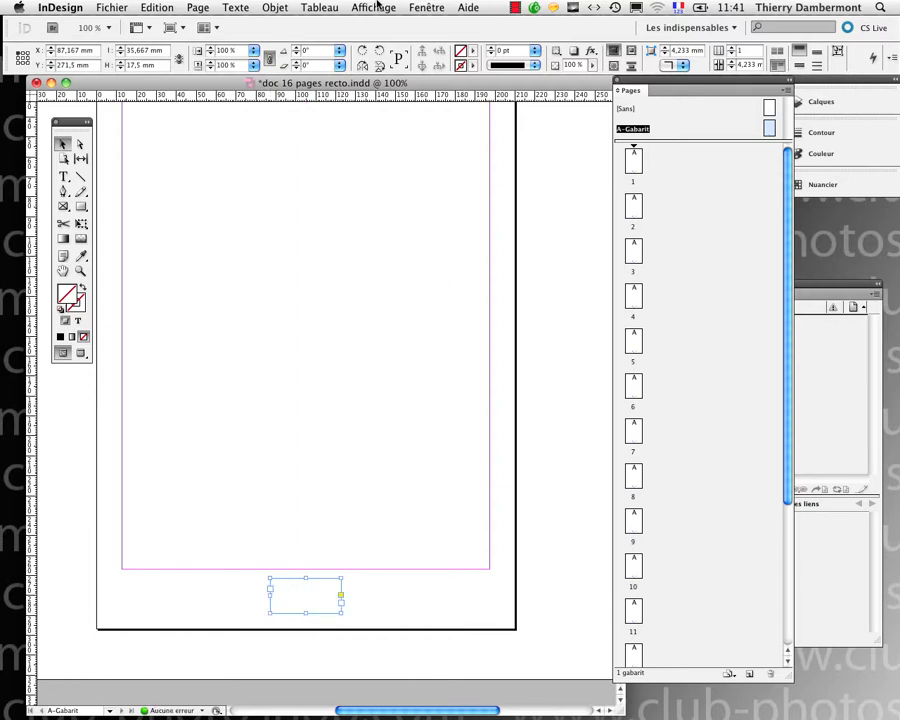
Check whether smart guides (Repères commentés) are enabled among the grid and guide options
click(377, 7)
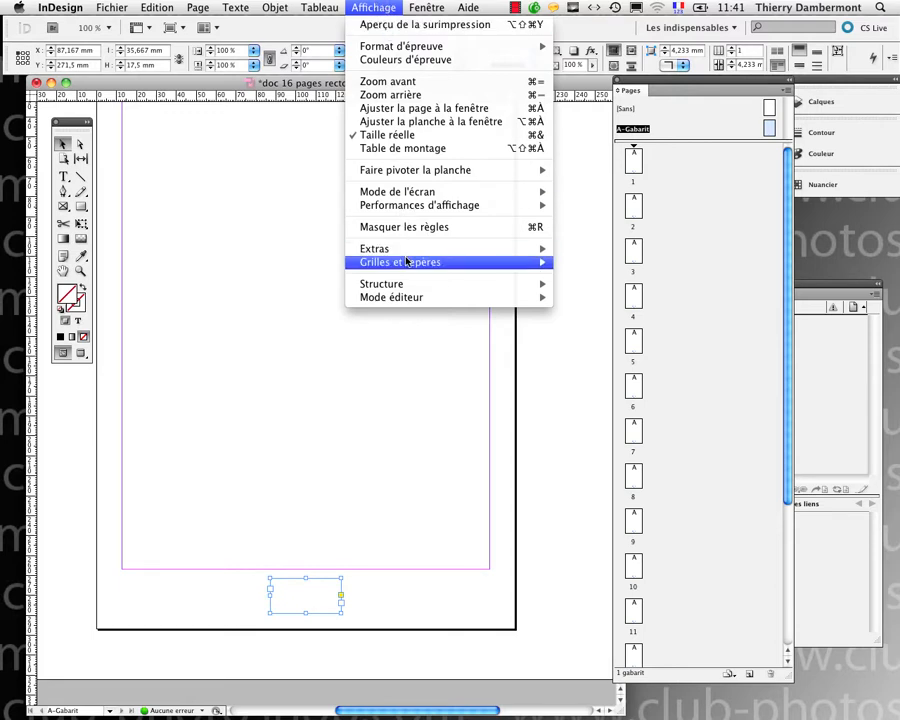
mouse_move(406, 263)
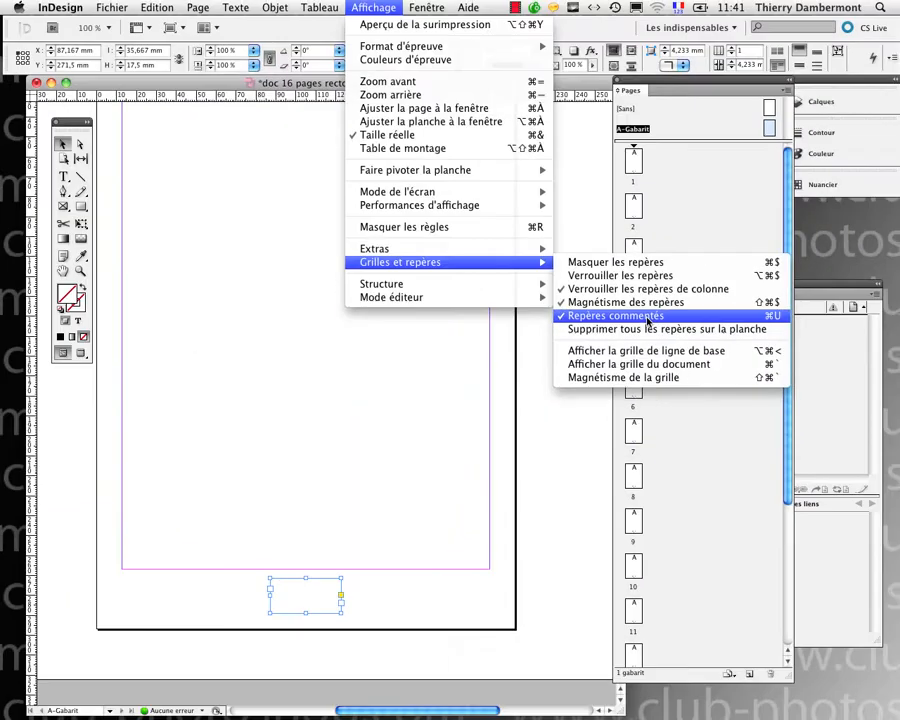
key(Escape)
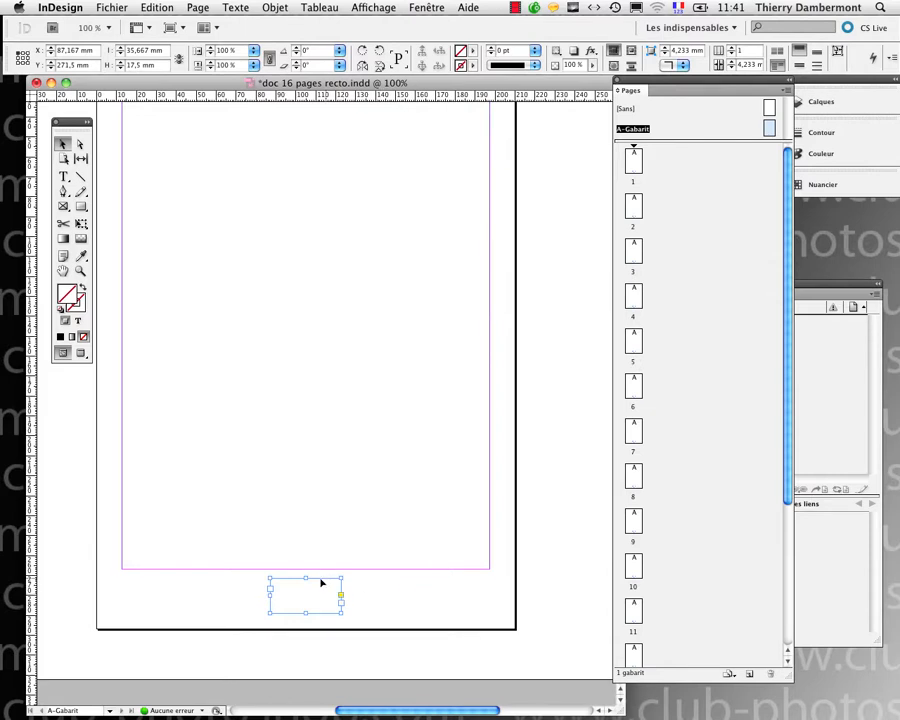
Move the text frame to the lower-right corner of the master page, at X 165 mm and Y 273 mm
mouse_move(321, 582)
mouse_down()
mouse_move(274, 580)
mouse_move(329, 584)
mouse_up()
key(super+minus)
key(super+minus)
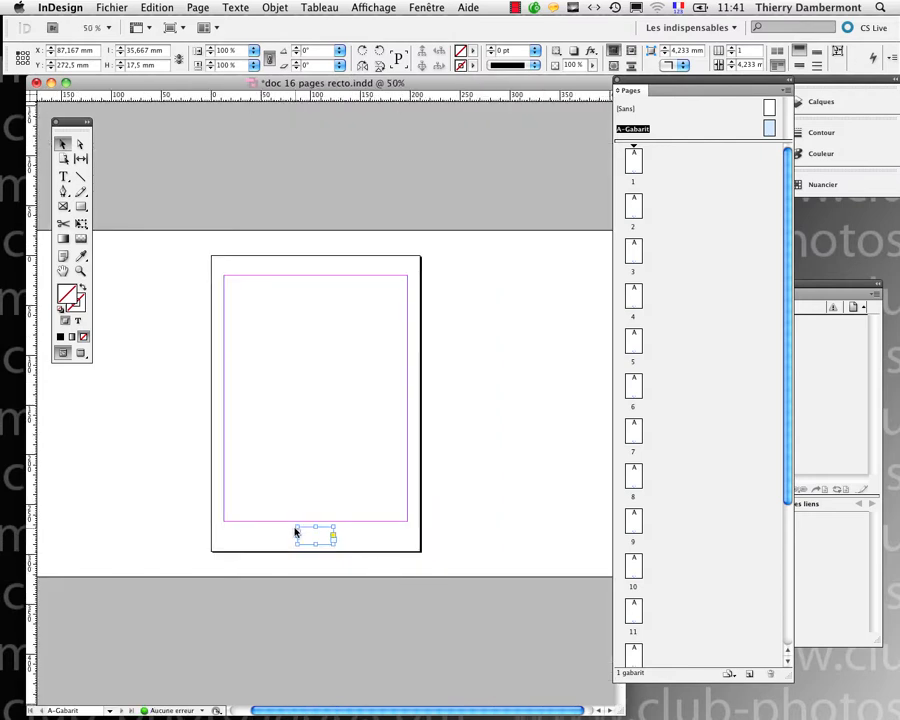
drag(295, 525, 378, 532)
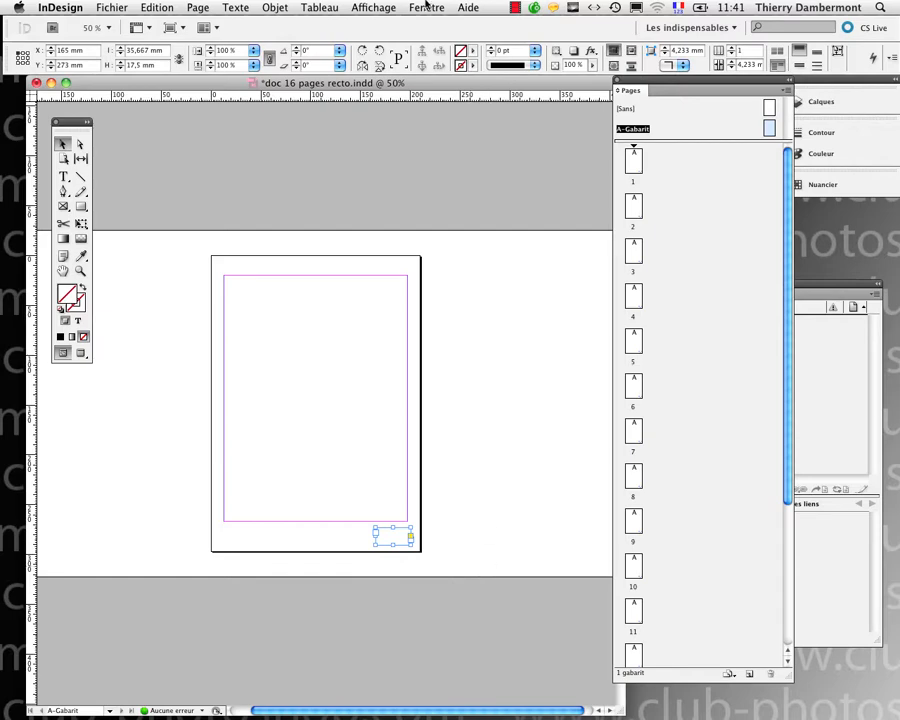
Centre the text frame horizontally relative to the page (Aligner sur la page) with the Alignement options, and deselect it
click(425, 7)
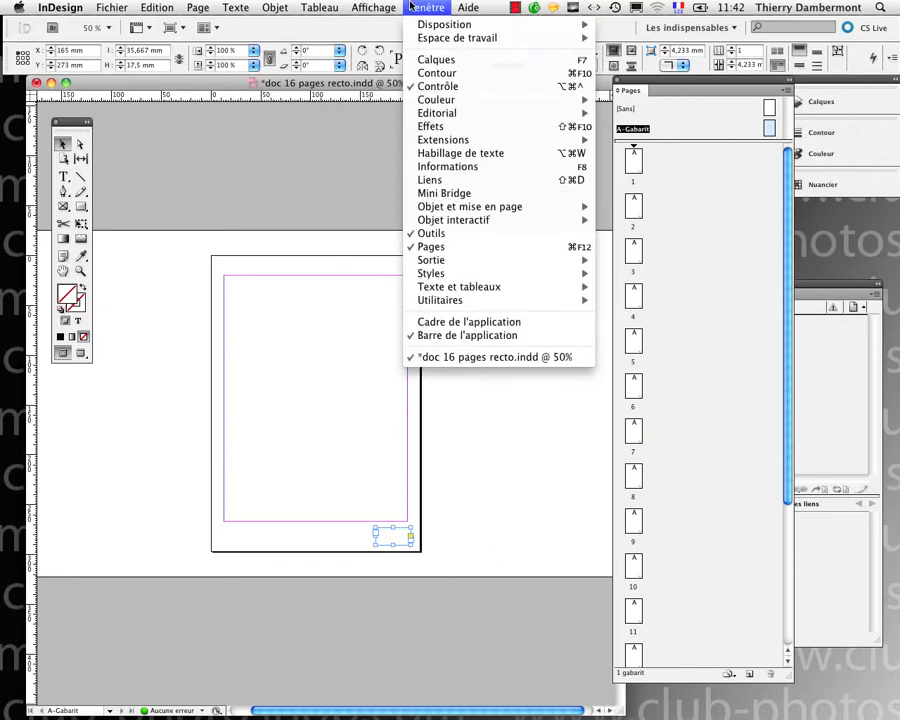
mouse_move(440, 207)
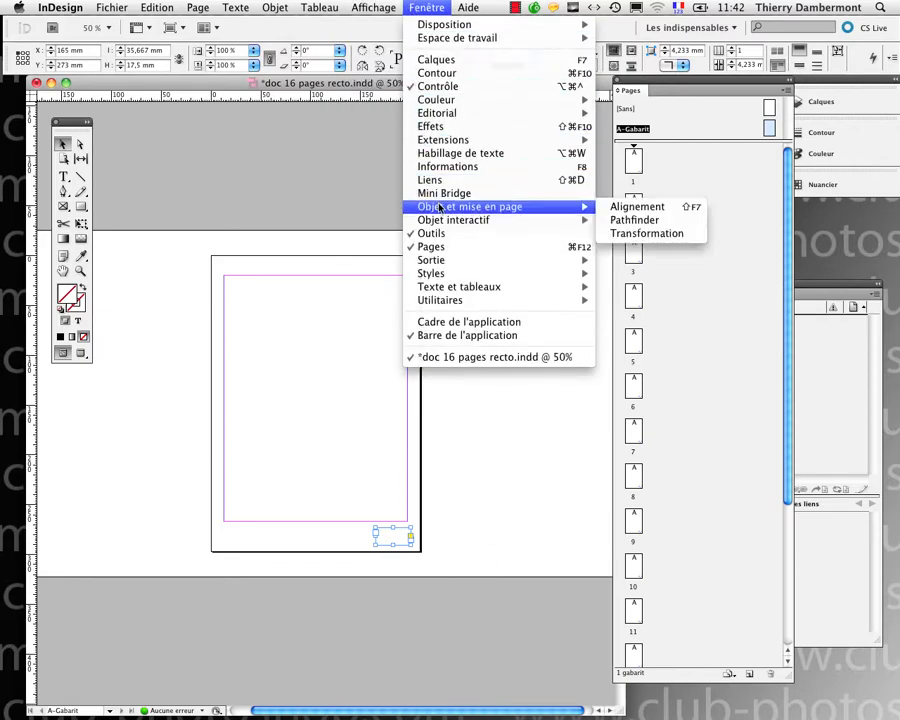
click(685, 209)
drag(450, 296, 450, 129)
click(450, 215)
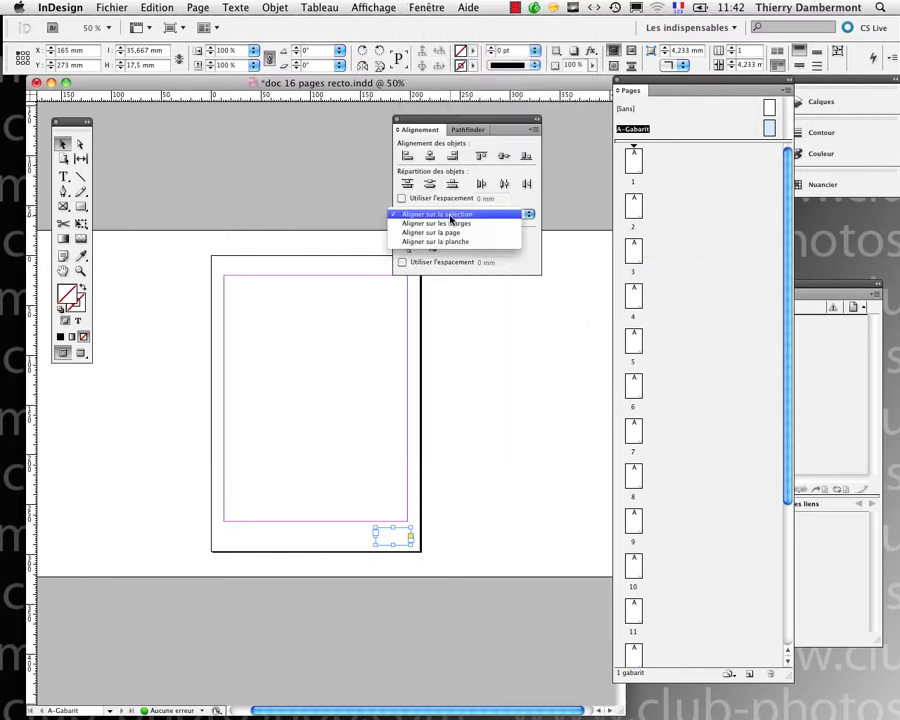
click(450, 215)
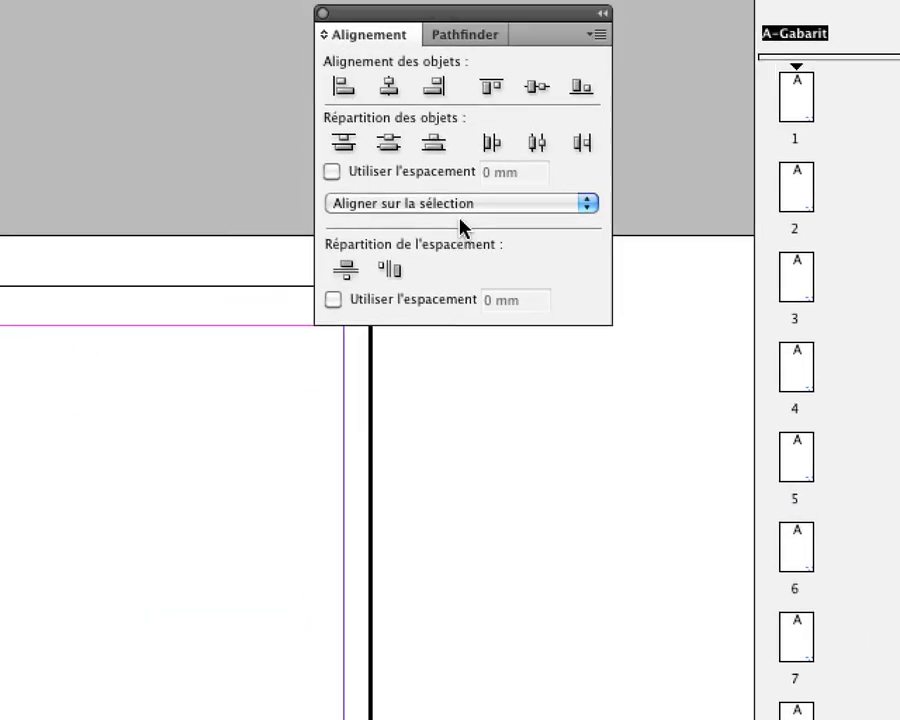
click(459, 216)
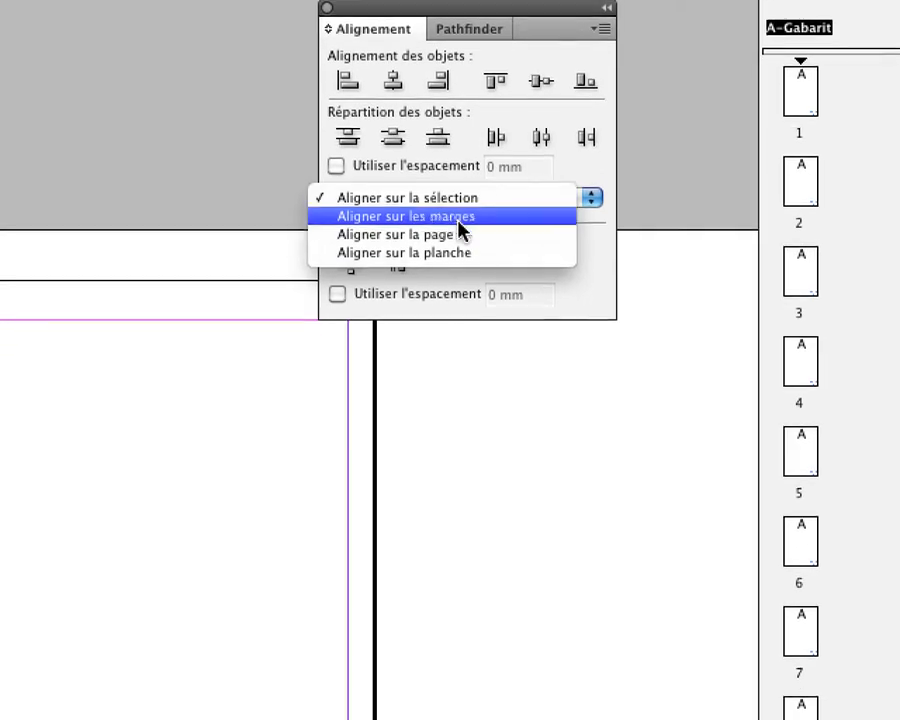
click(459, 253)
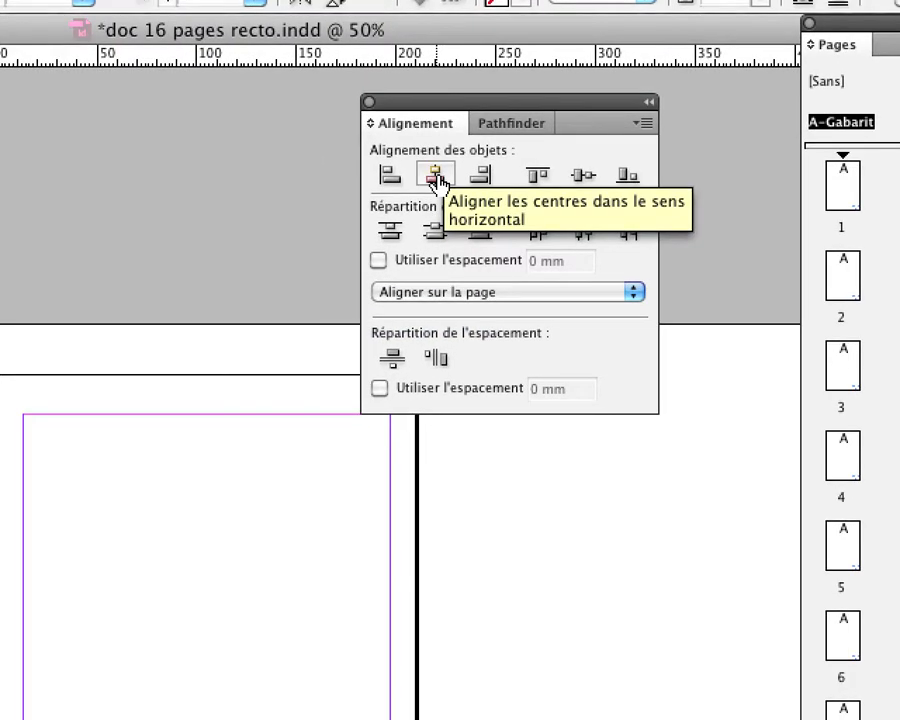
click(437, 177)
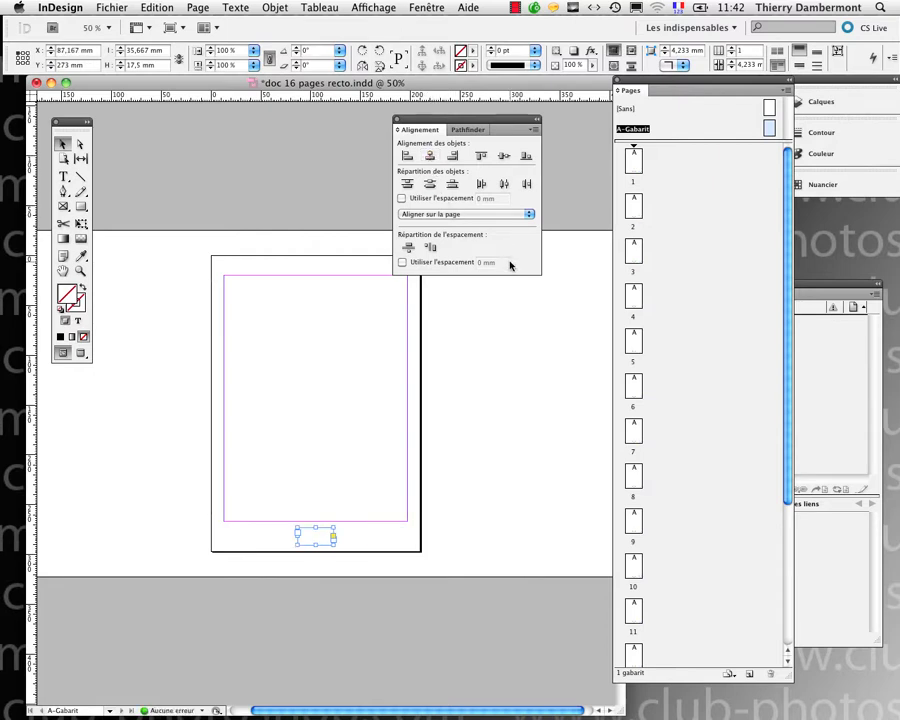
key(shift+F7)
click(474, 462)
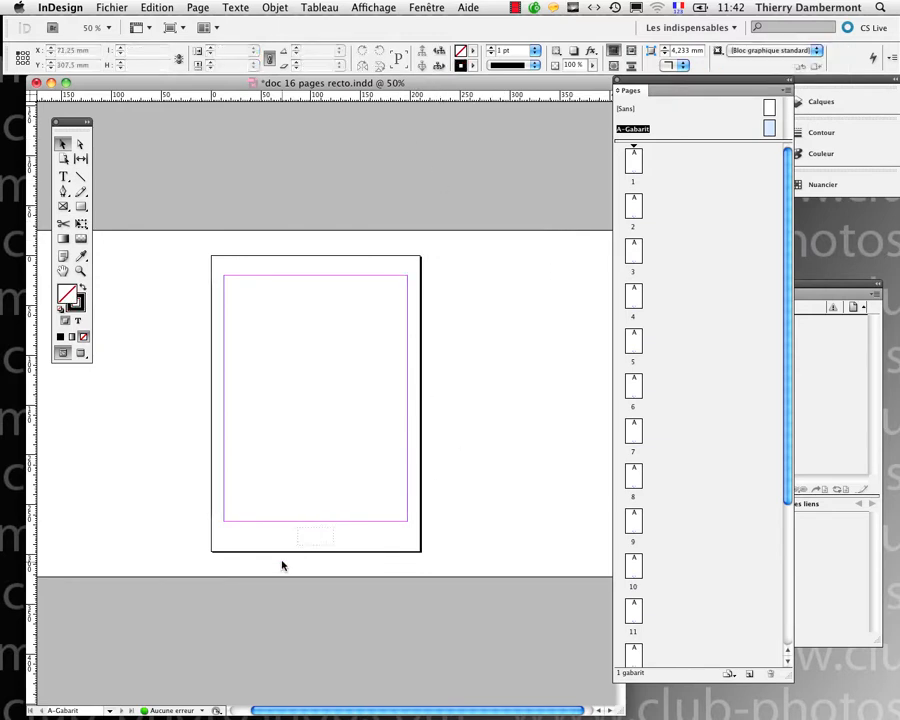
Insert the current page number marker (Numéro de page active) in the master's text frame and check it on page 6
key(super+1)
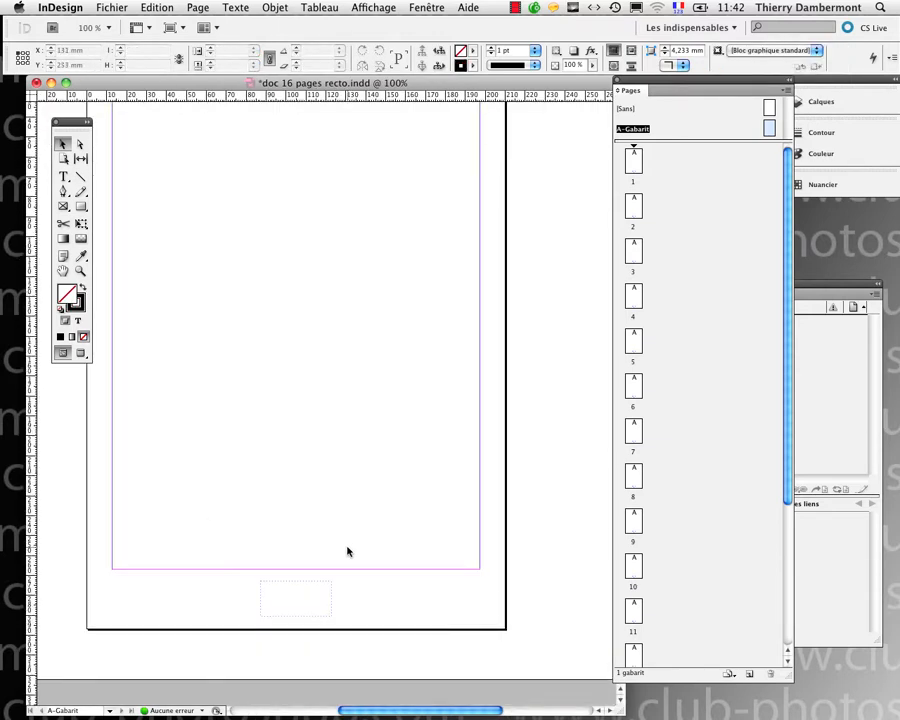
click(62, 179)
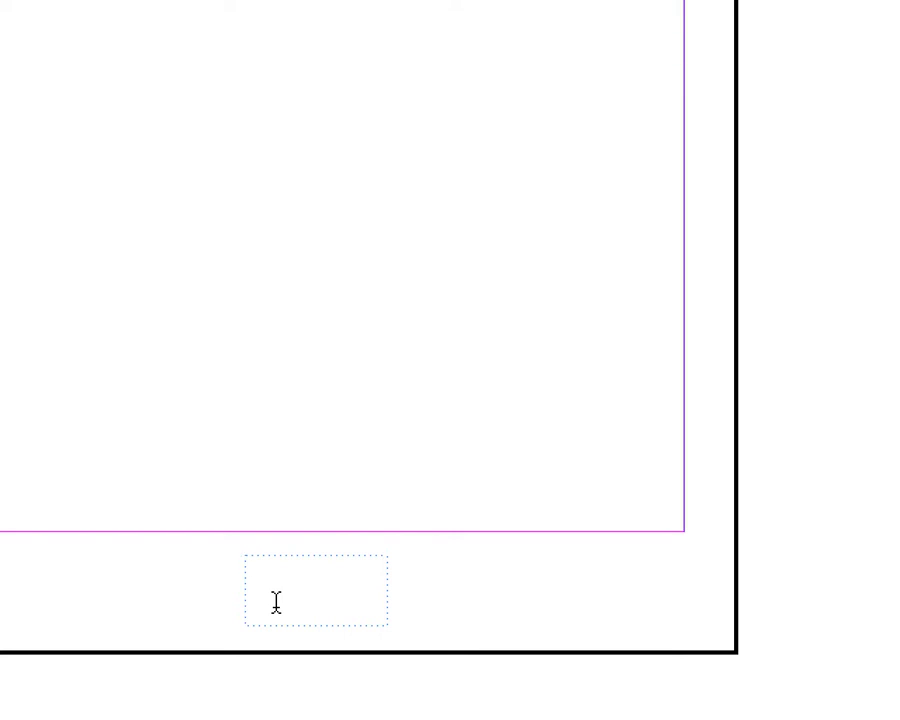
right_click(276, 601)
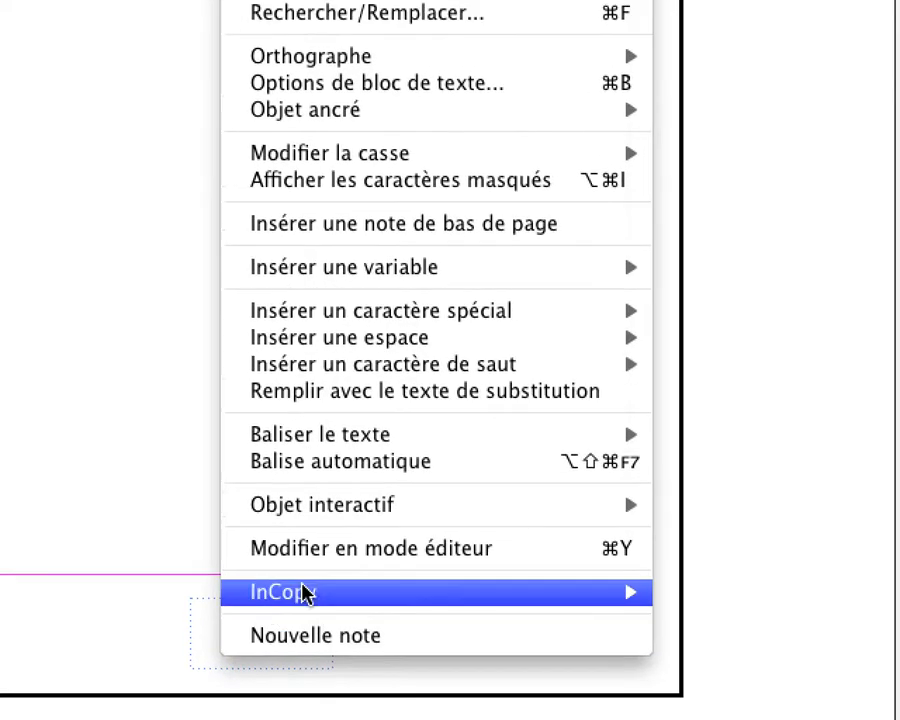
mouse_move(350, 445)
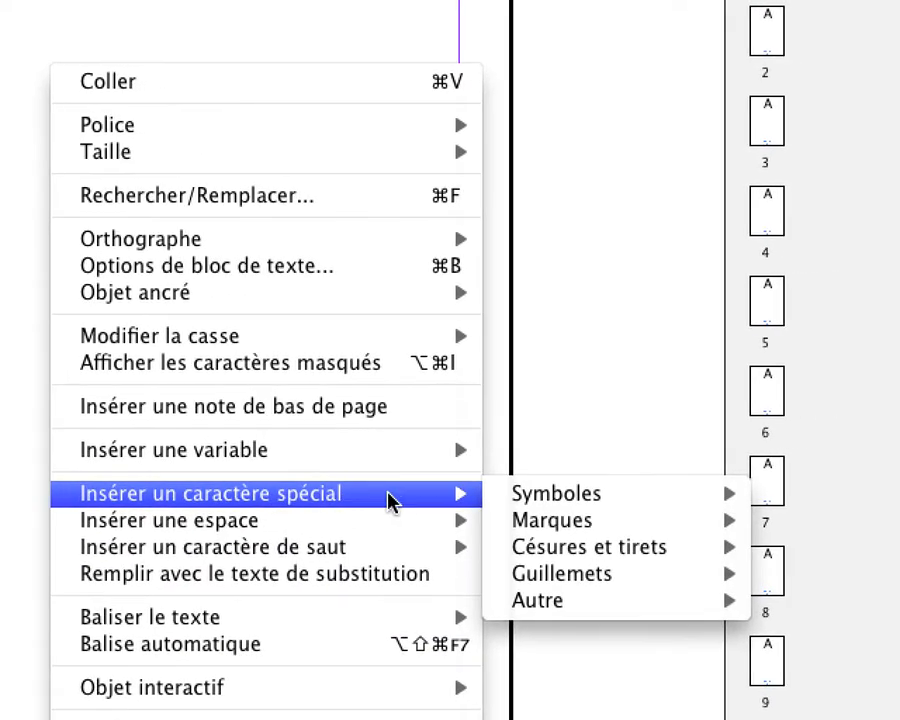
mouse_move(477, 522)
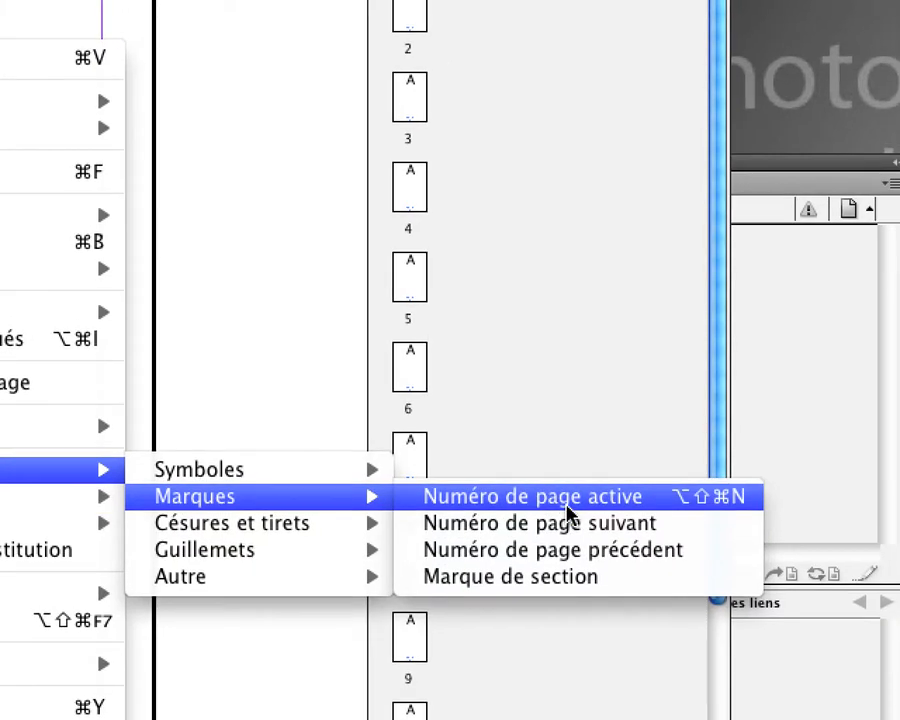
click(566, 505)
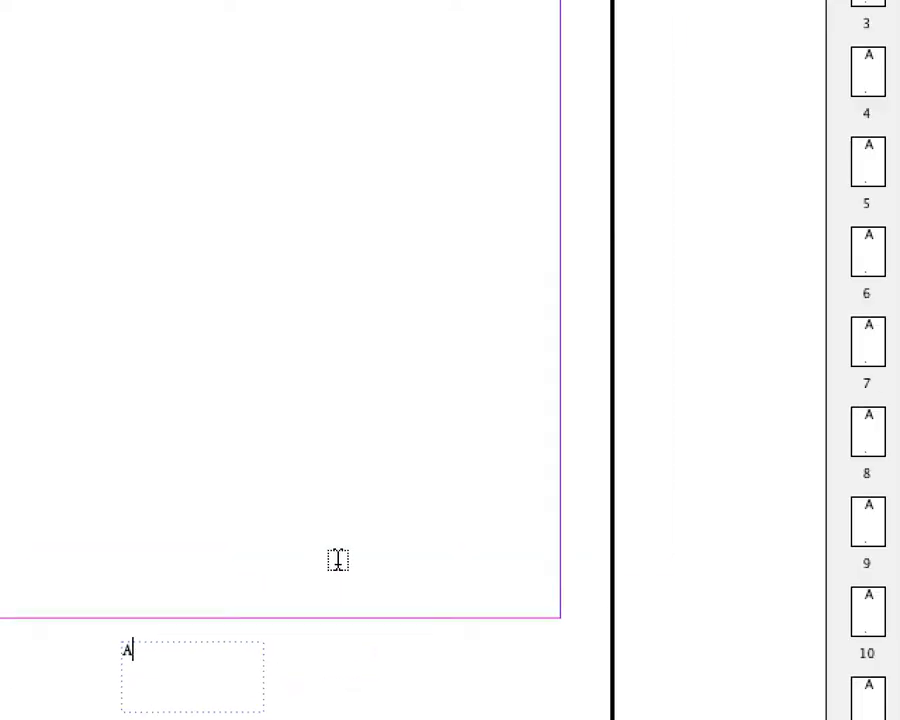
double_click(512, 470)
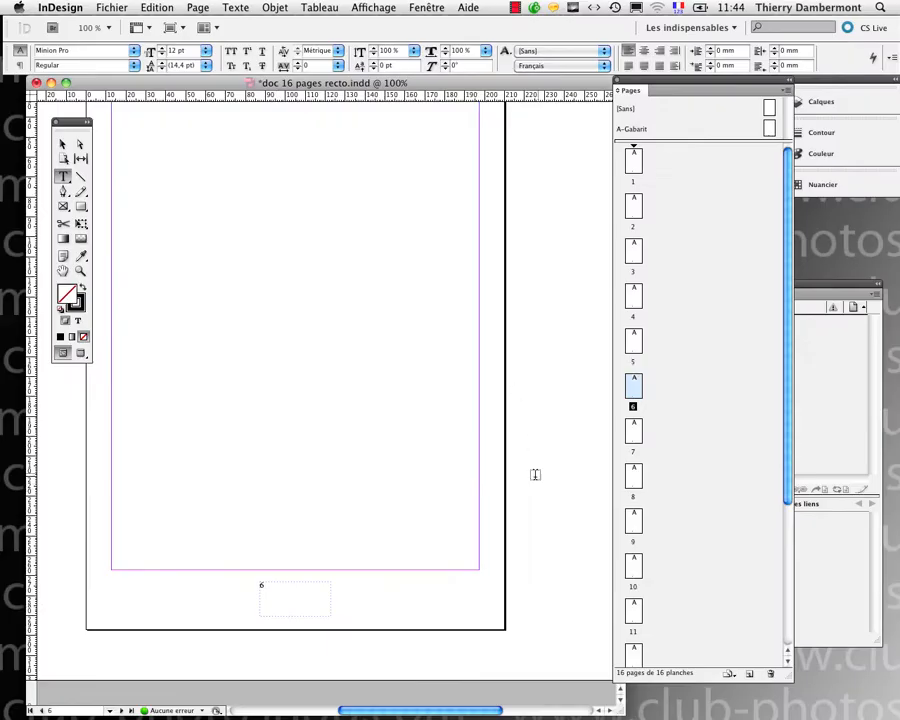
Return to the A-Gabarit master and centre the page number marker's paragraph horizontally in its frame
double_click(771, 129)
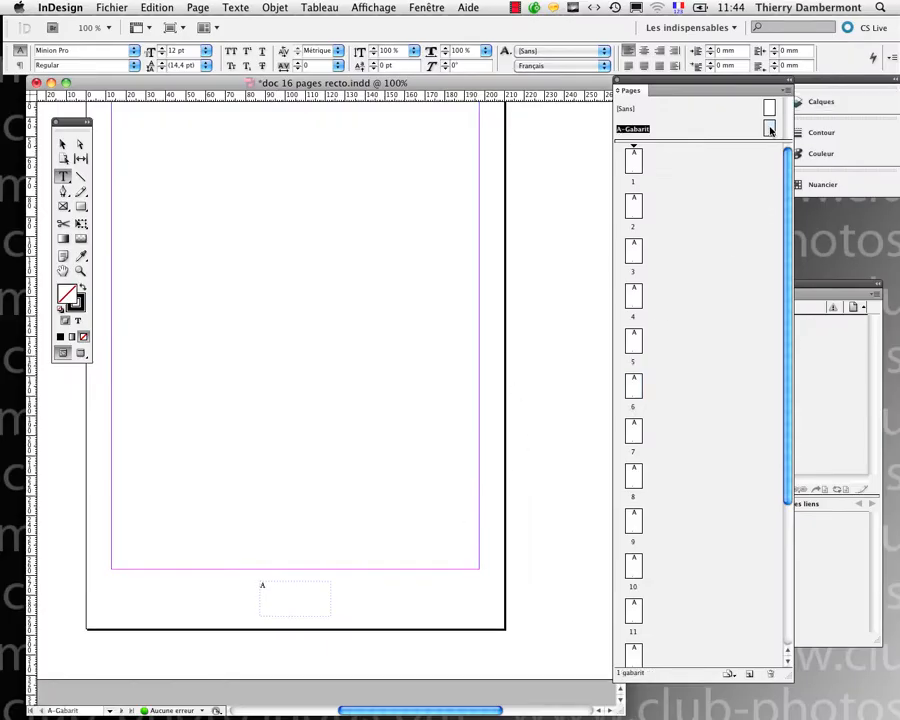
scroll(247, 628, up, 2)
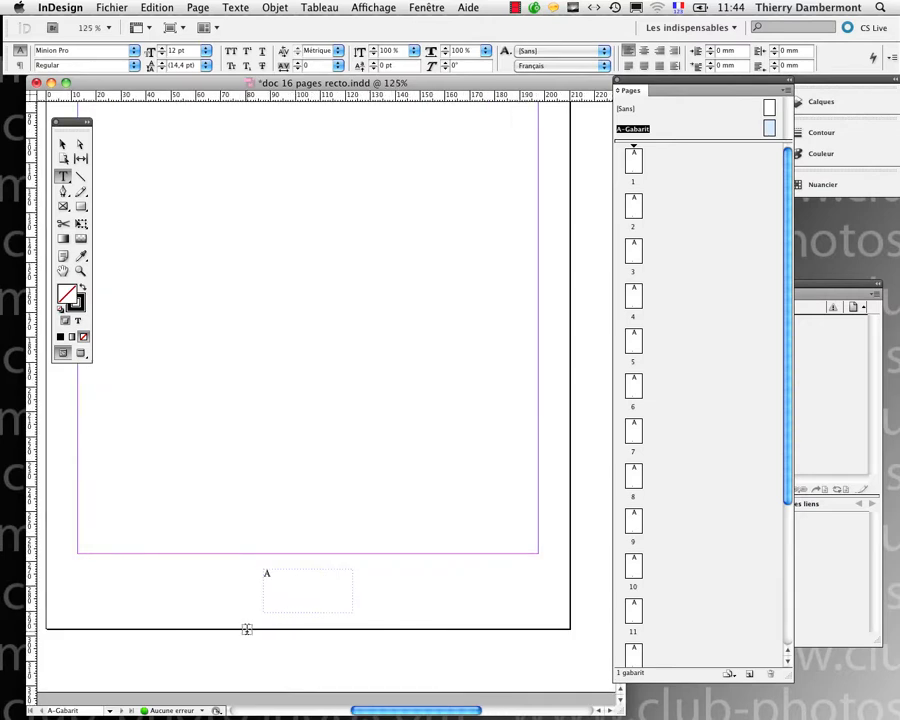
click(282, 580)
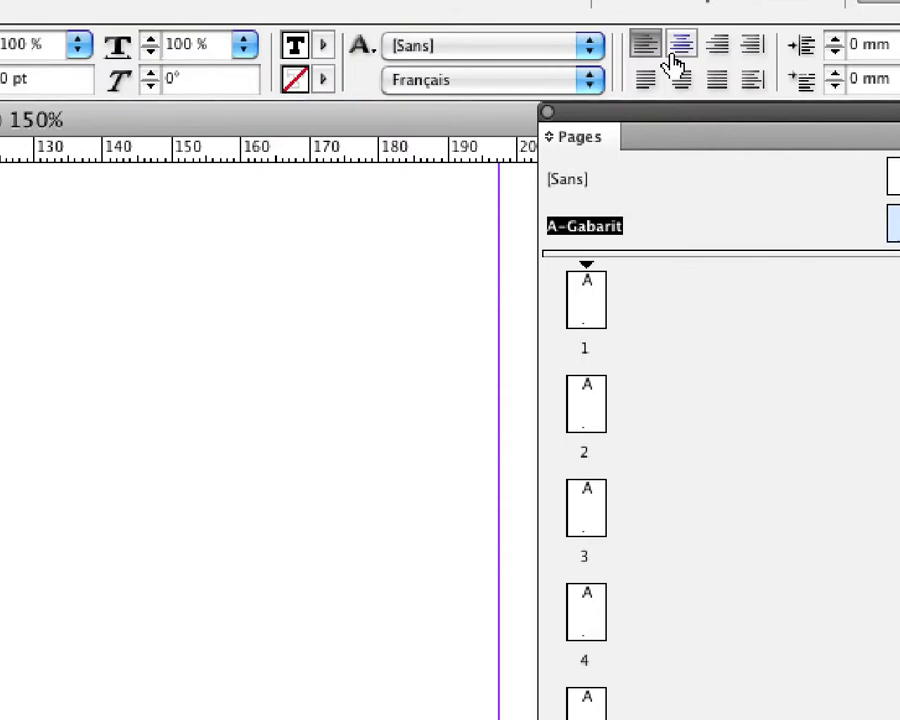
click(233, 7)
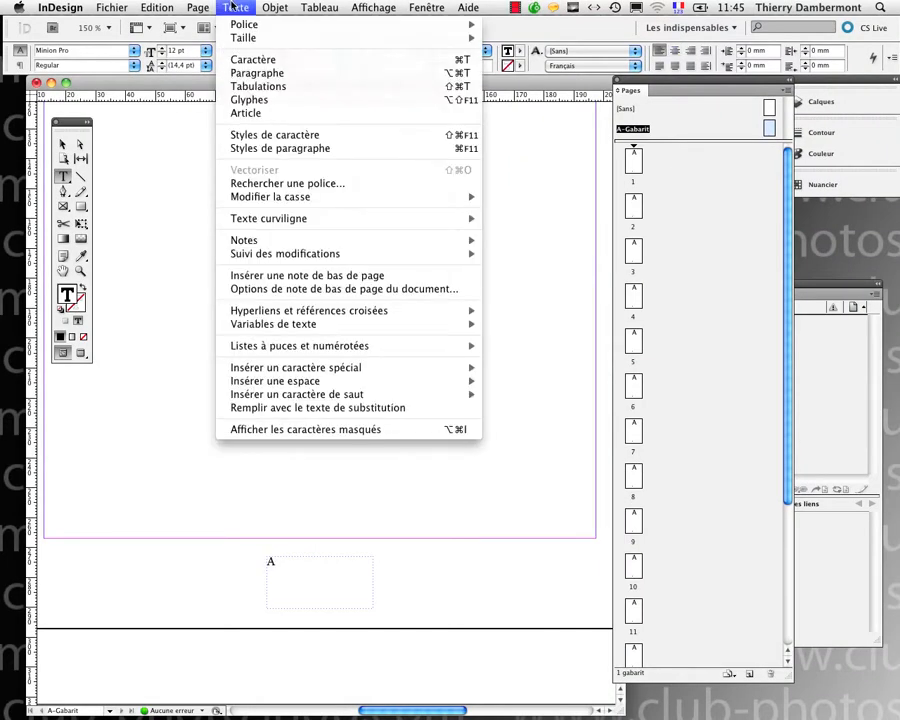
click(254, 76)
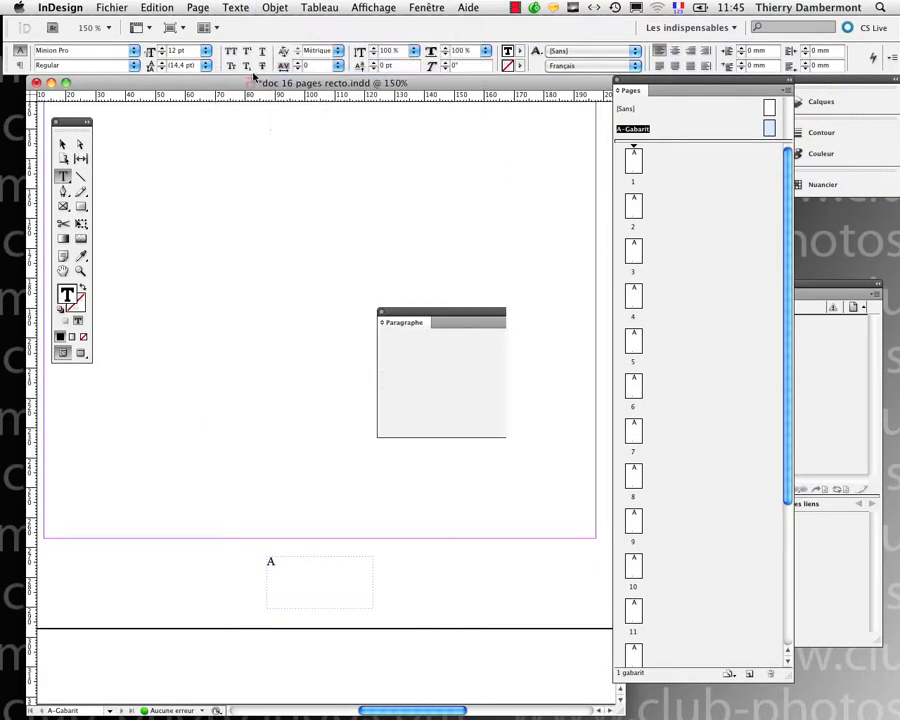
drag(422, 310, 396, 534)
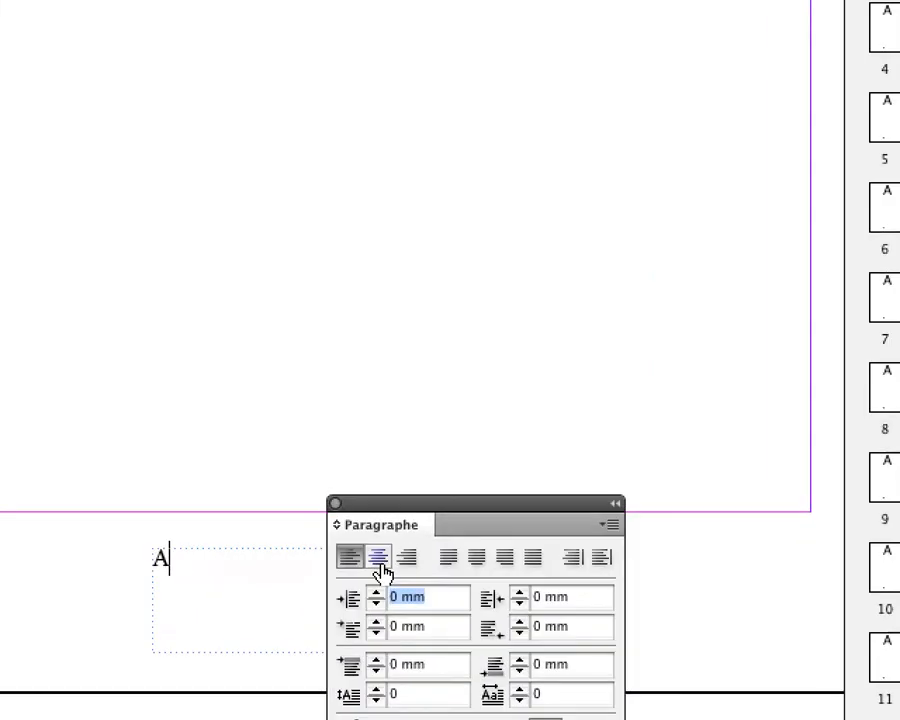
click(378, 558)
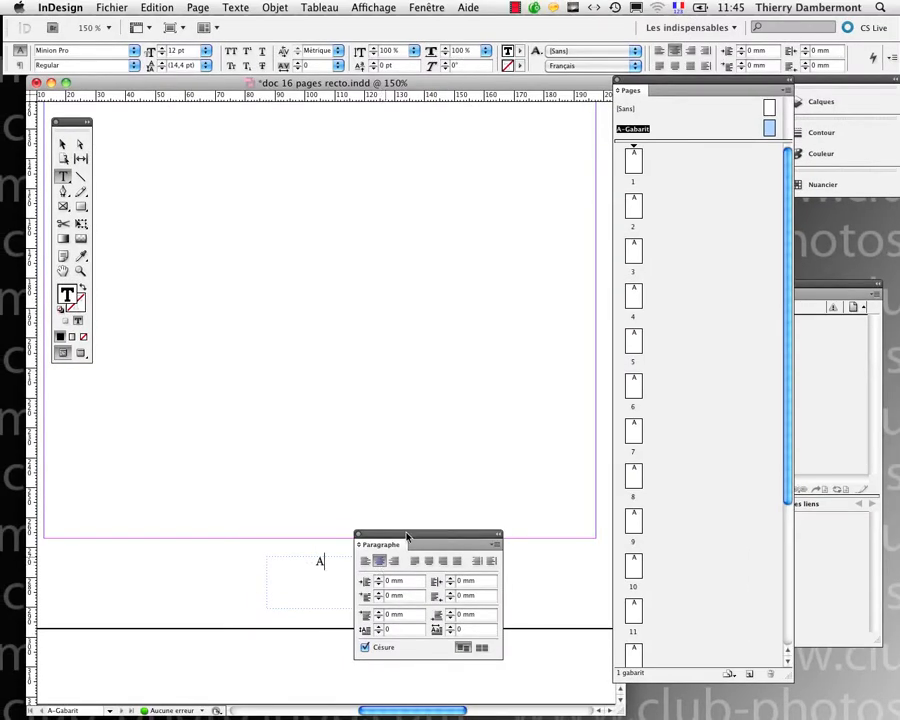
drag(385, 544, 508, 527)
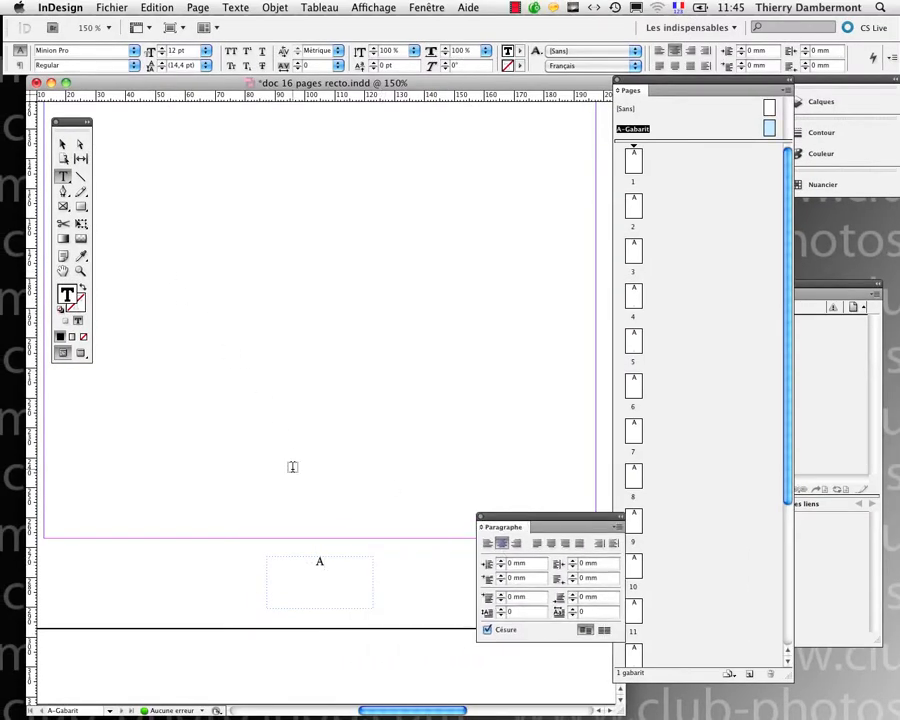
Set the text frame's vertical justification to Centrer with the preview on, and shorten the frame to about 8.5 mm high
click(61, 147)
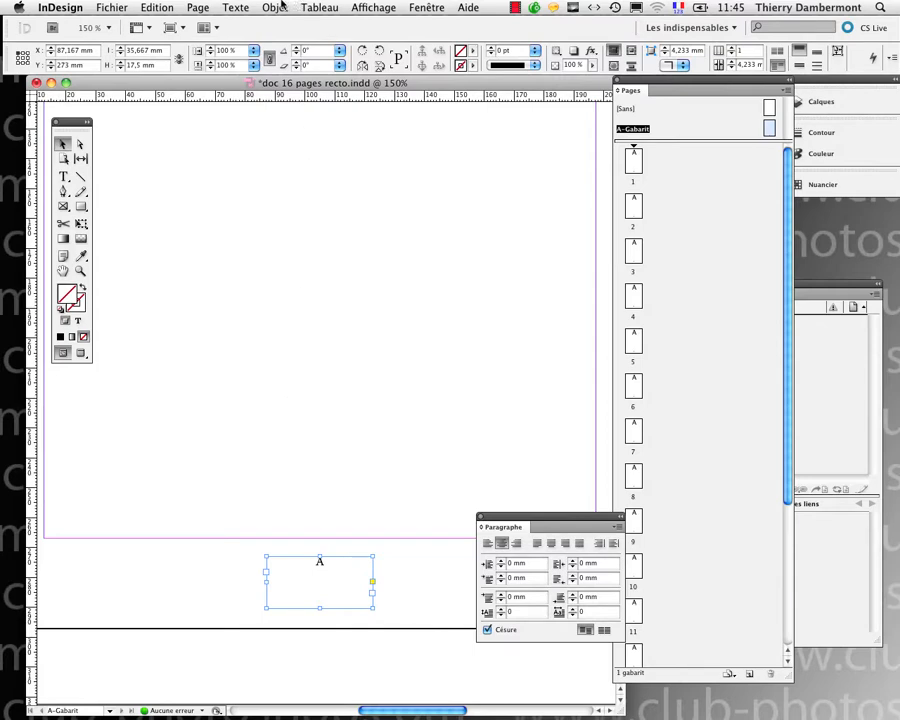
click(276, 7)
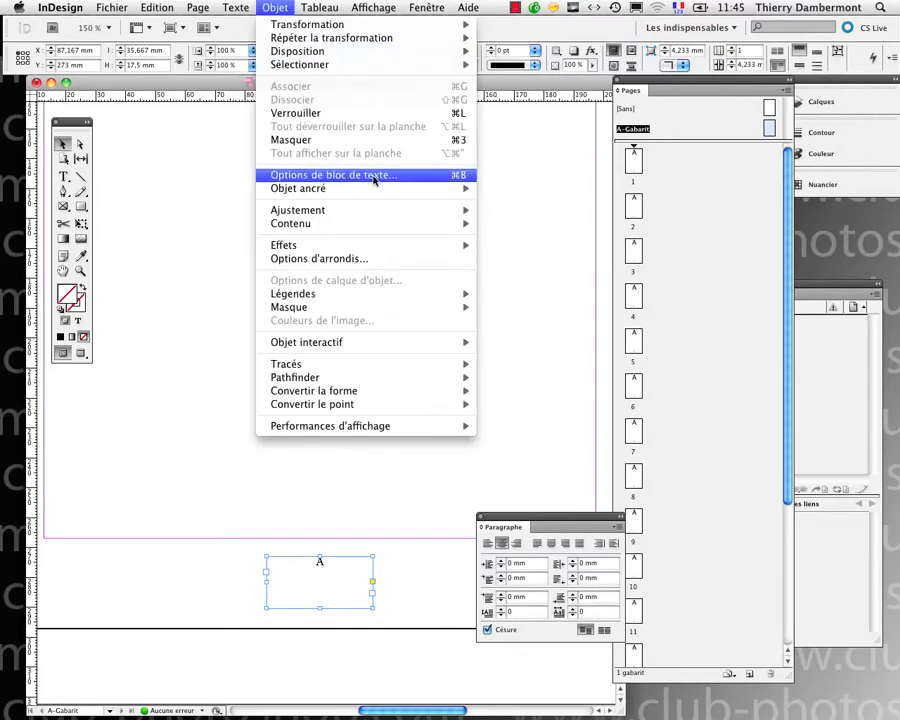
click(374, 177)
drag(411, 166, 473, 85)
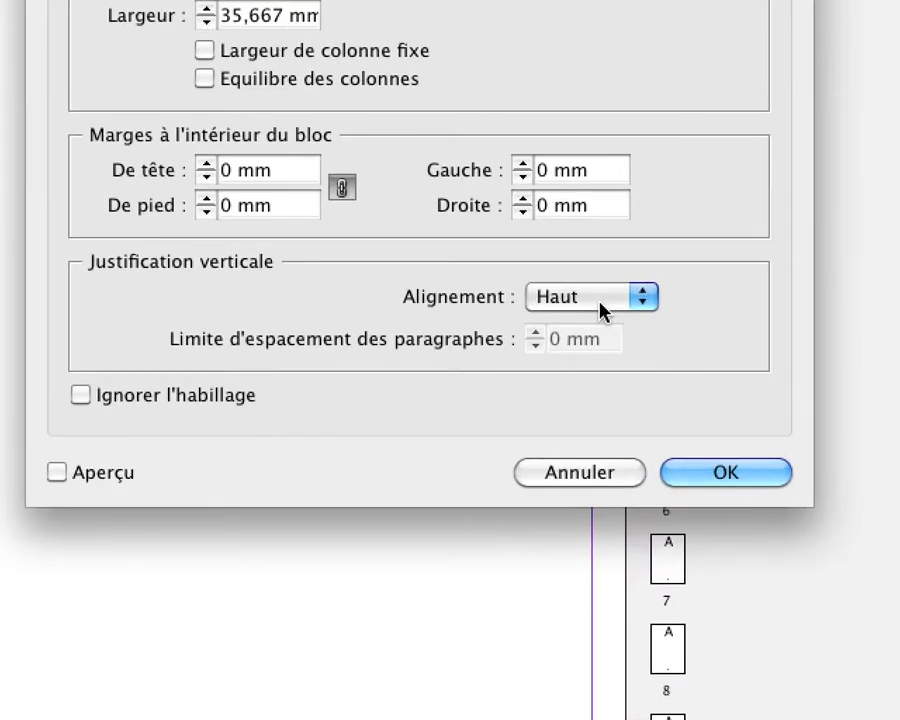
click(599, 305)
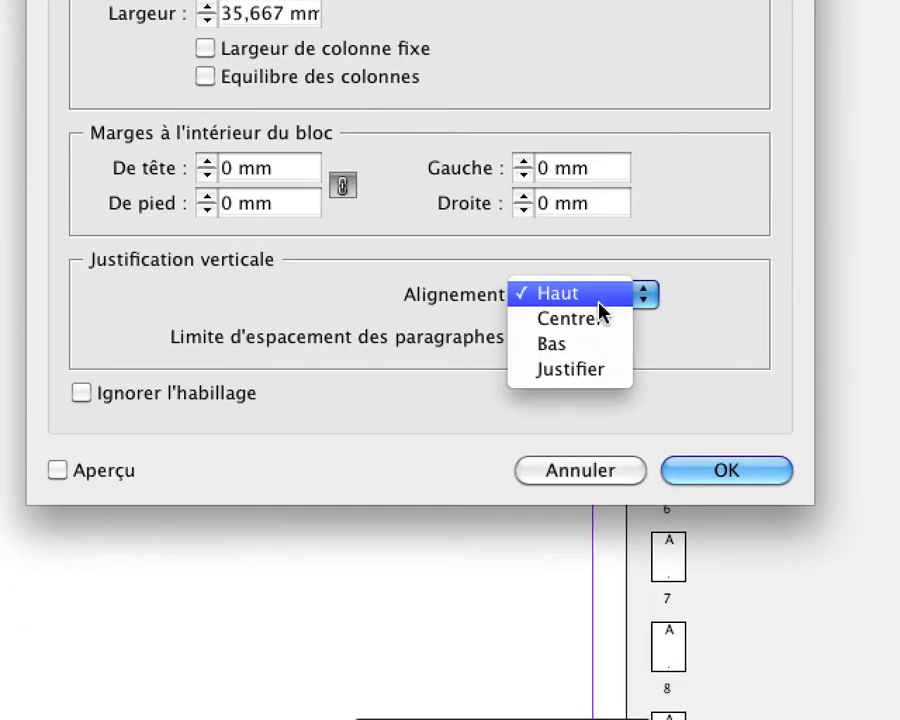
click(603, 315)
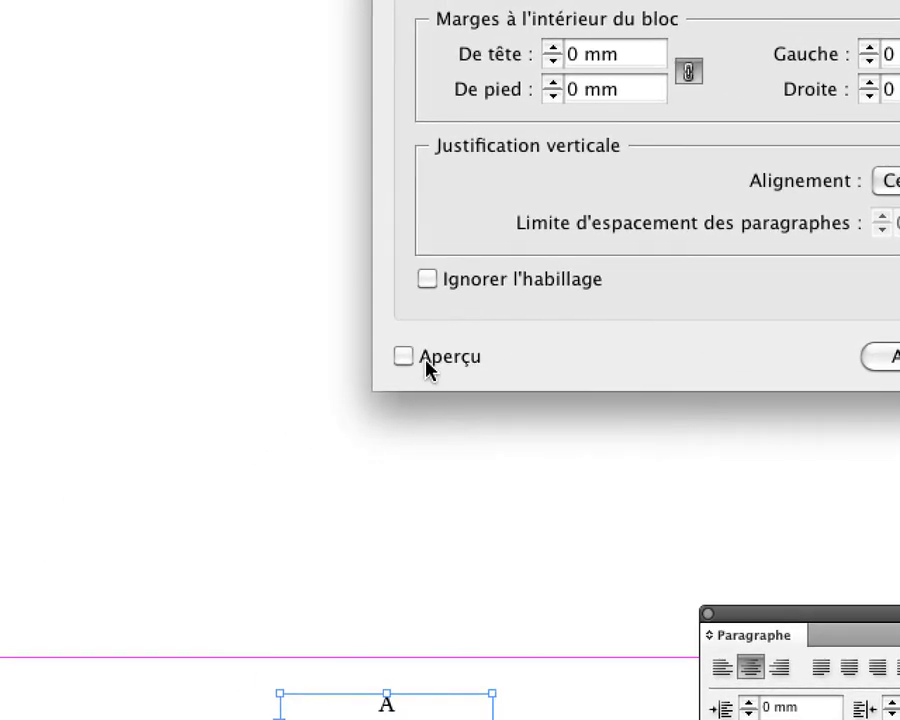
click(72, 467)
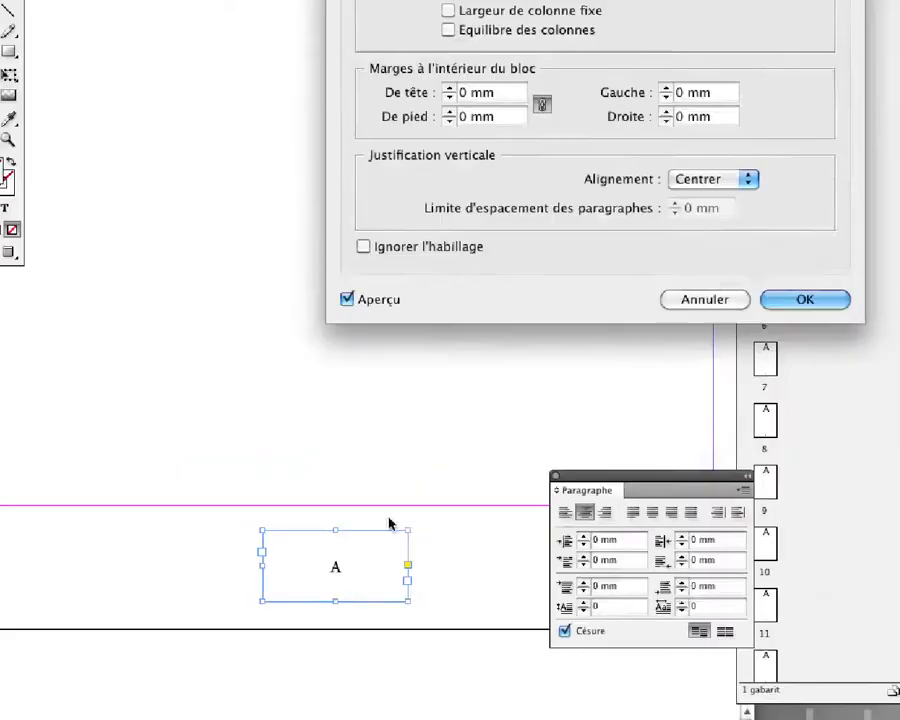
key(Return)
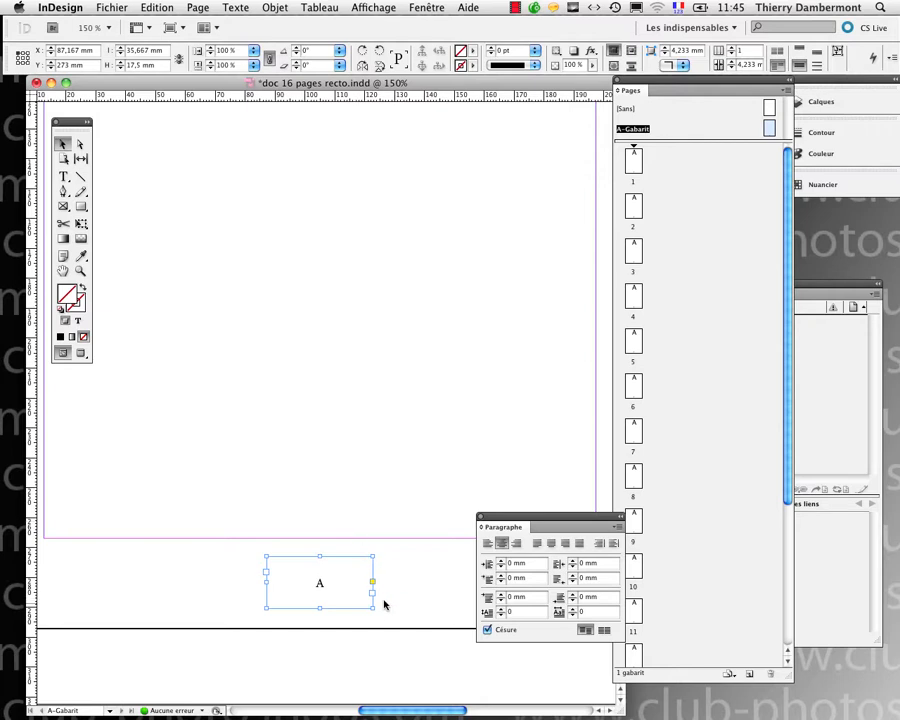
drag(320, 608, 324, 581)
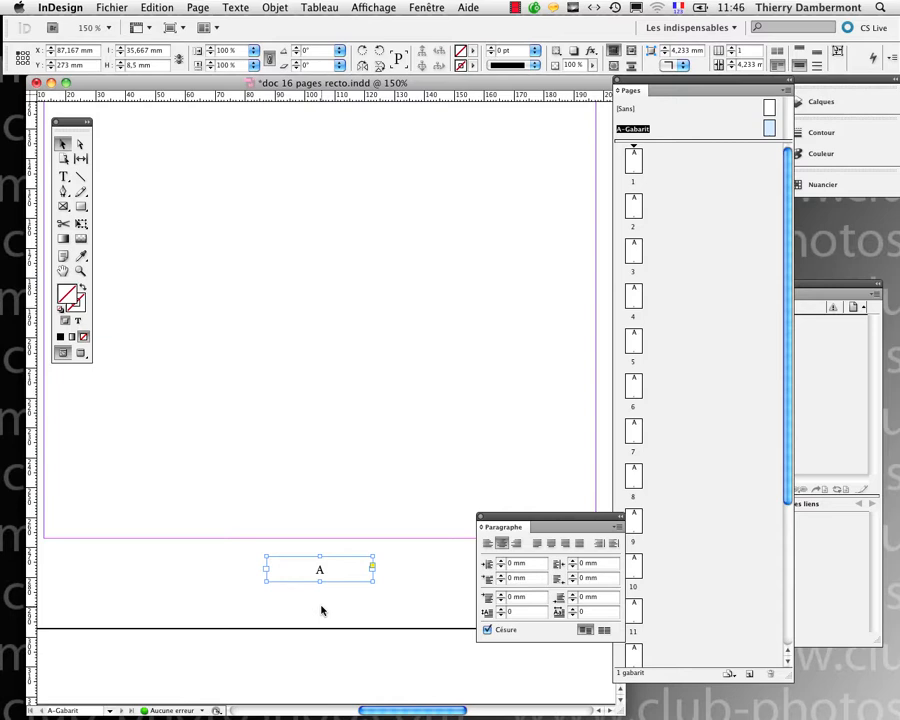
Check the automatic page numbering on document pages 5, 7, 9 and 10
double_click(633, 340)
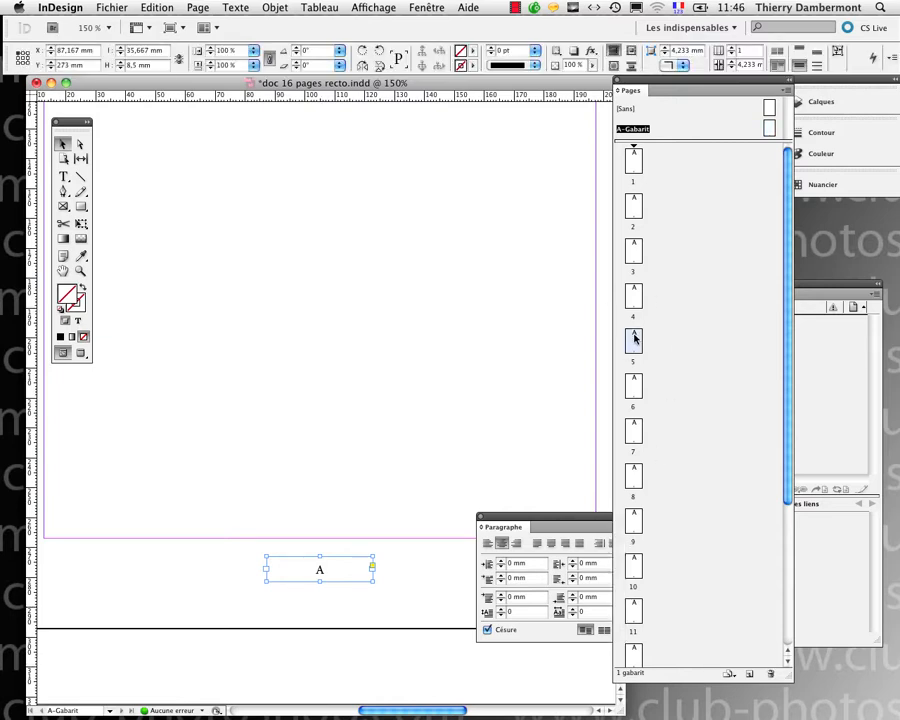
double_click(641, 432)
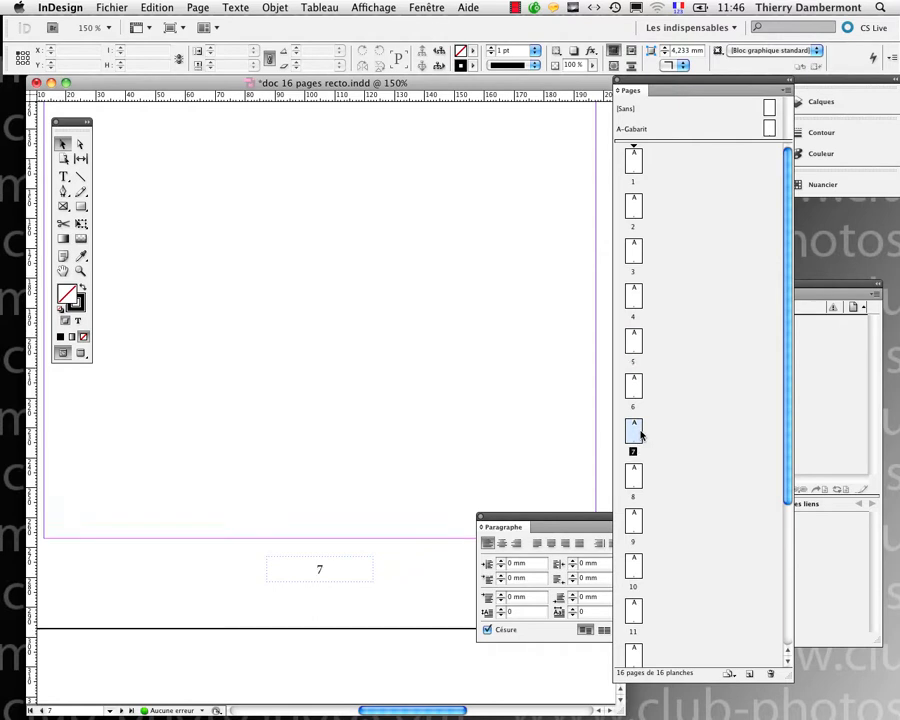
double_click(635, 517)
key(super+minus)
key(super+minus)
key(super+minus)
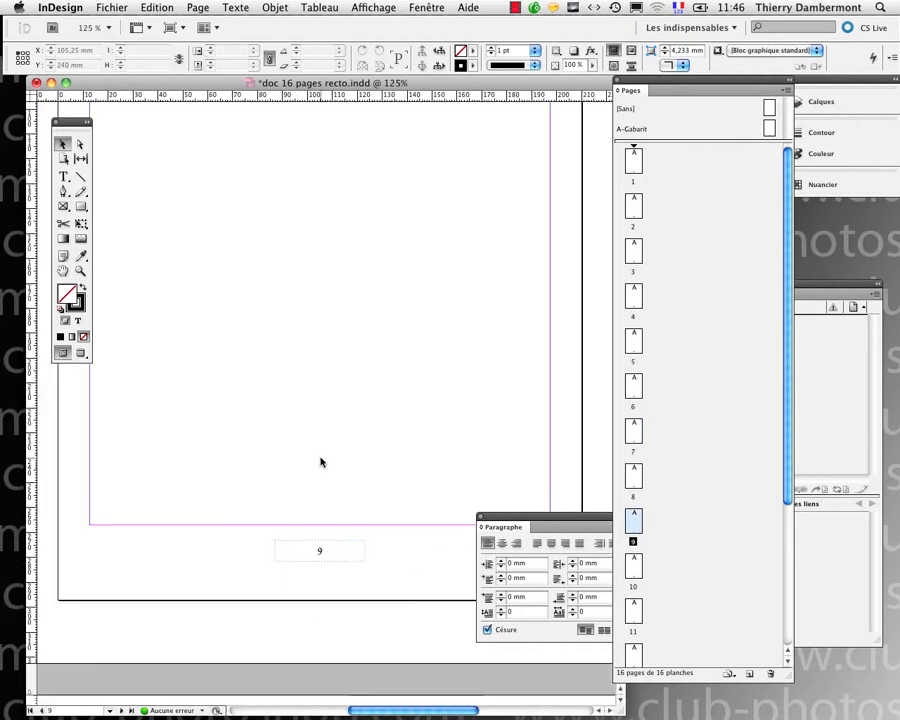
double_click(640, 568)
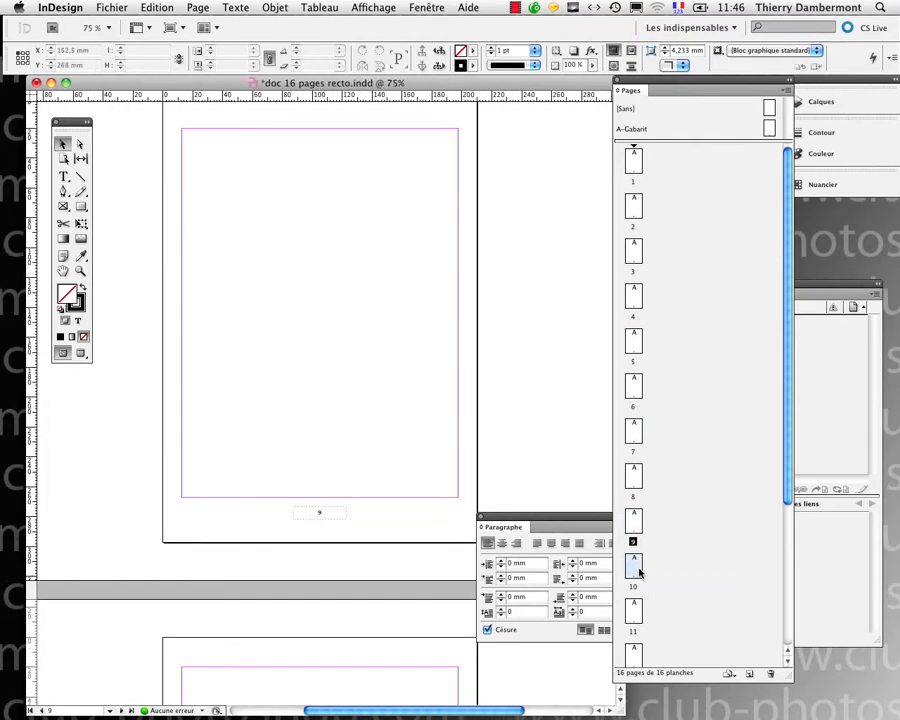
Check the automatic page numbering on document pages 11, 12, 6, 5, 4, 3 and 1
double_click(636, 612)
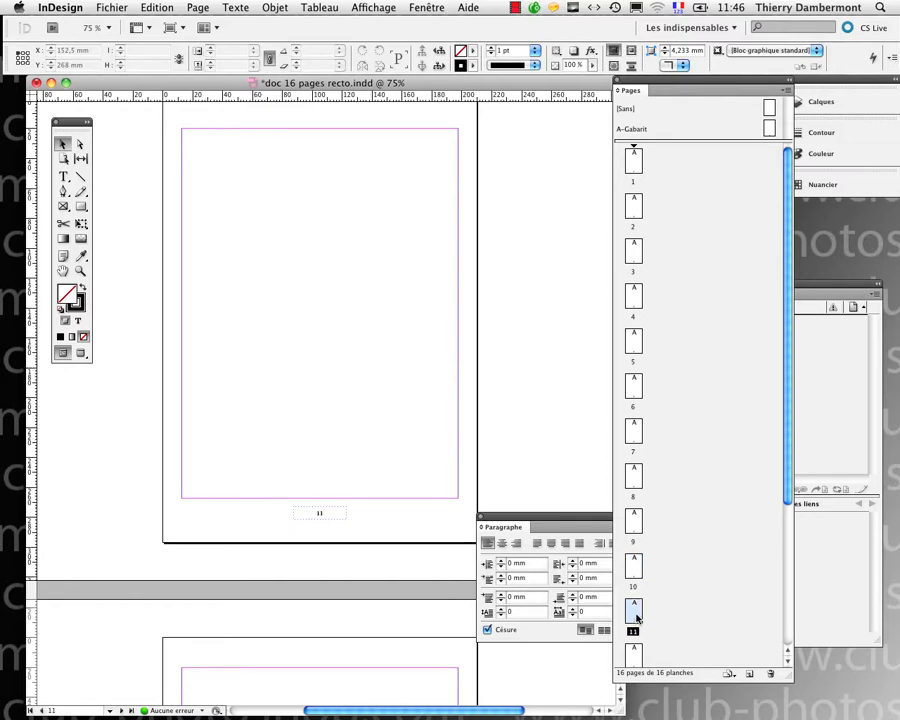
double_click(633, 650)
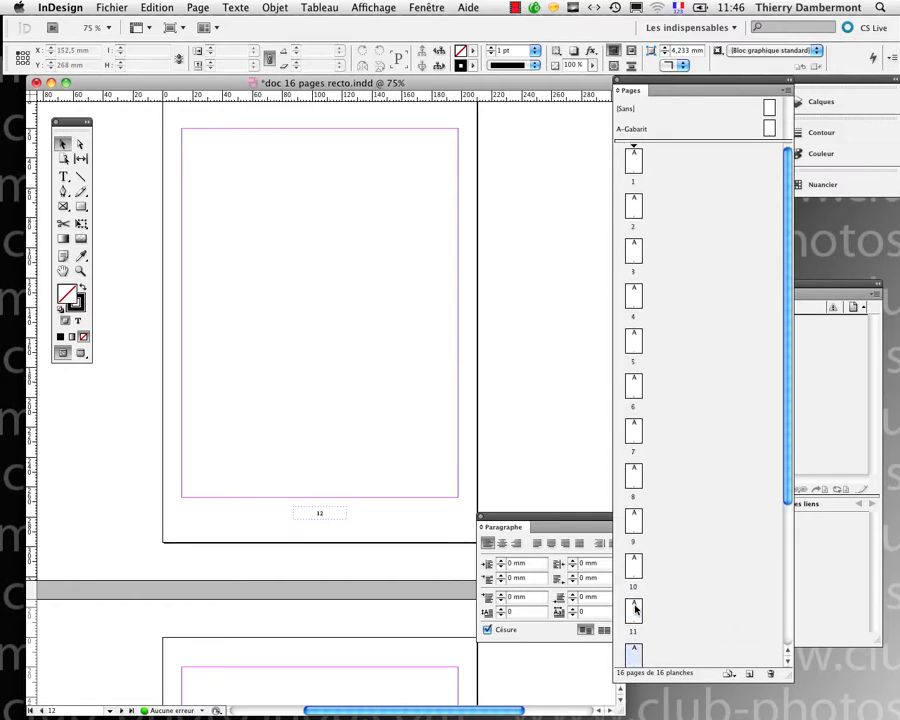
double_click(633, 388)
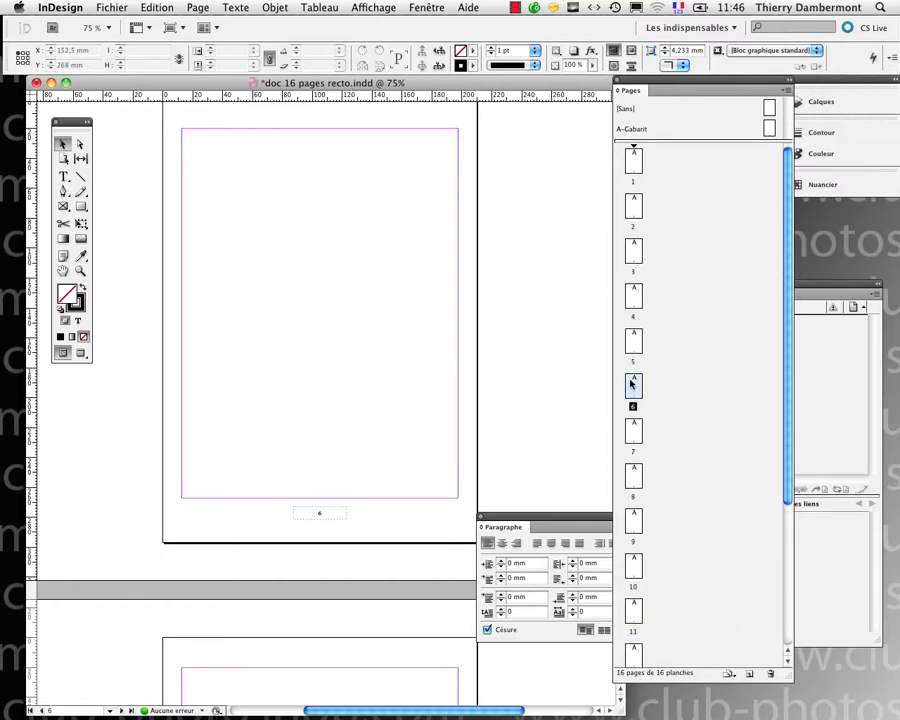
double_click(633, 340)
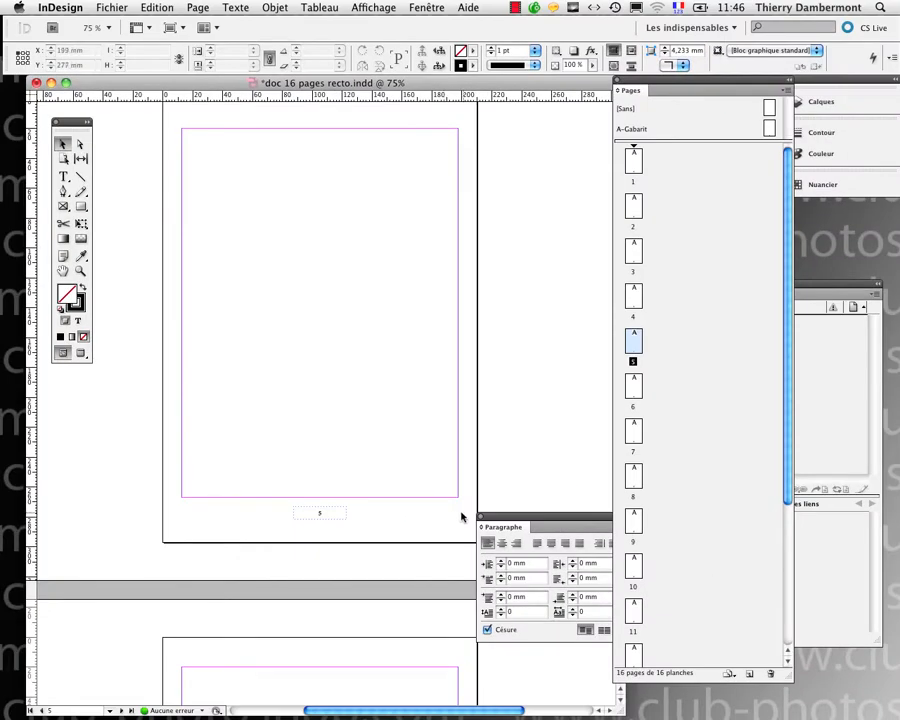
double_click(634, 296)
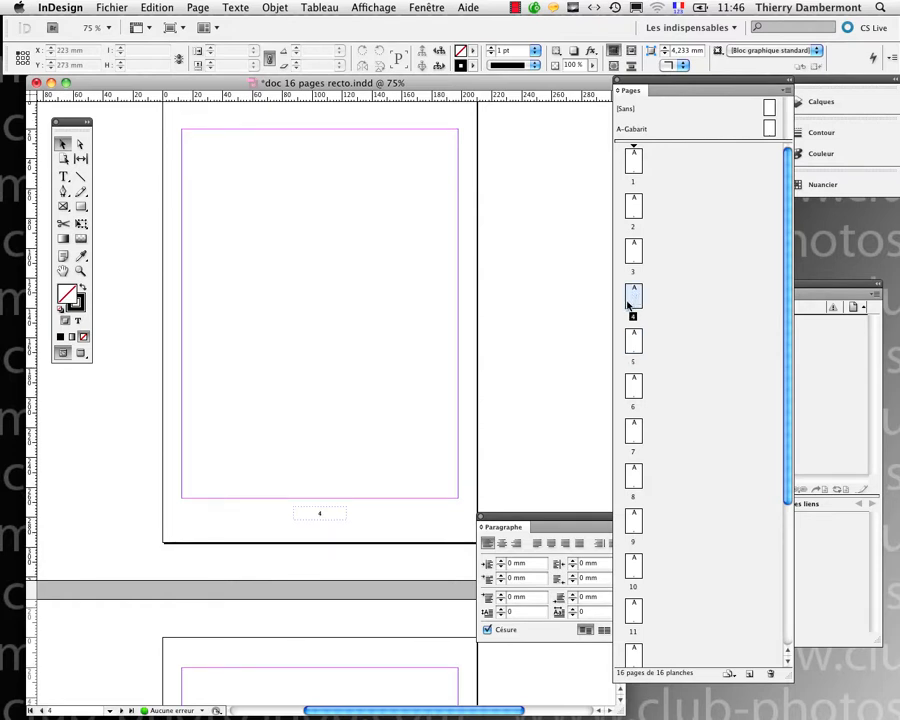
double_click(635, 250)
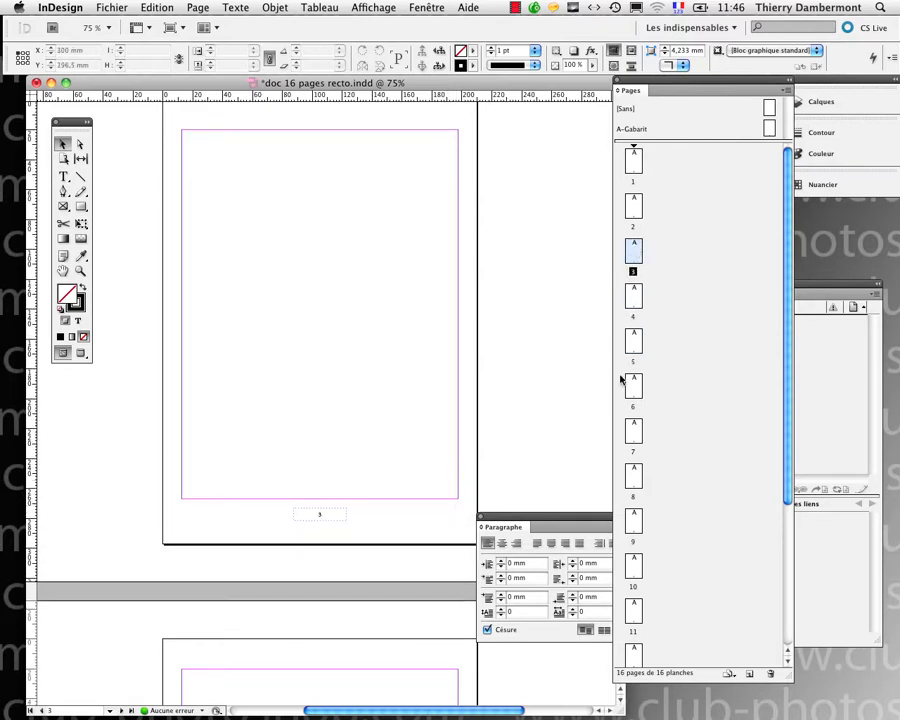
double_click(636, 163)
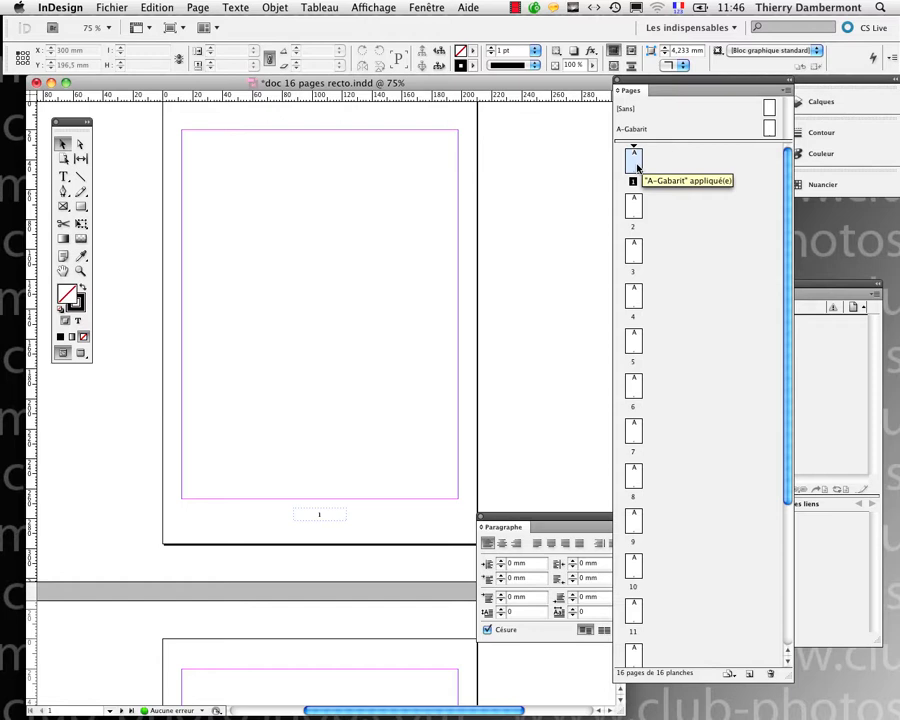
Return to the A-Gabarit master and open the guide creation settings (Créer des repères) with the preview enabled
double_click(770, 130)
key(super+minus)
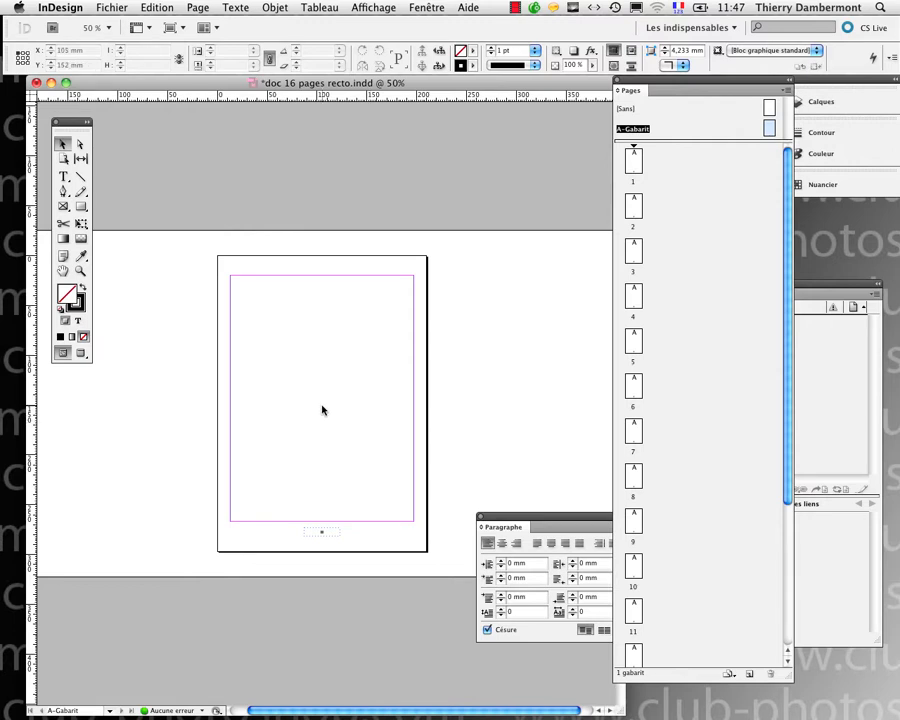
key(super+equal)
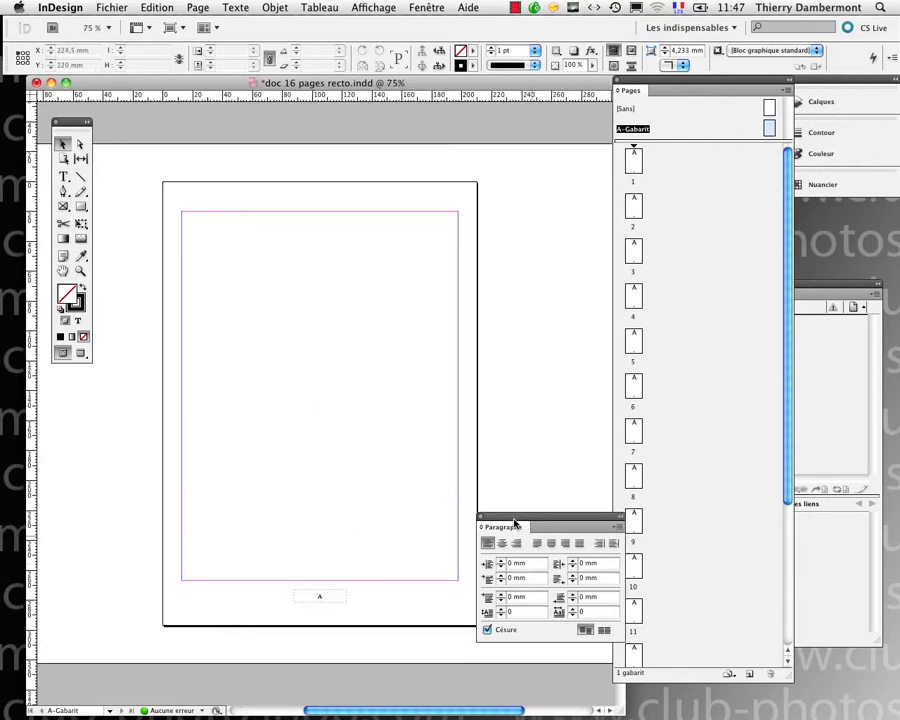
drag(515, 522, 560, 520)
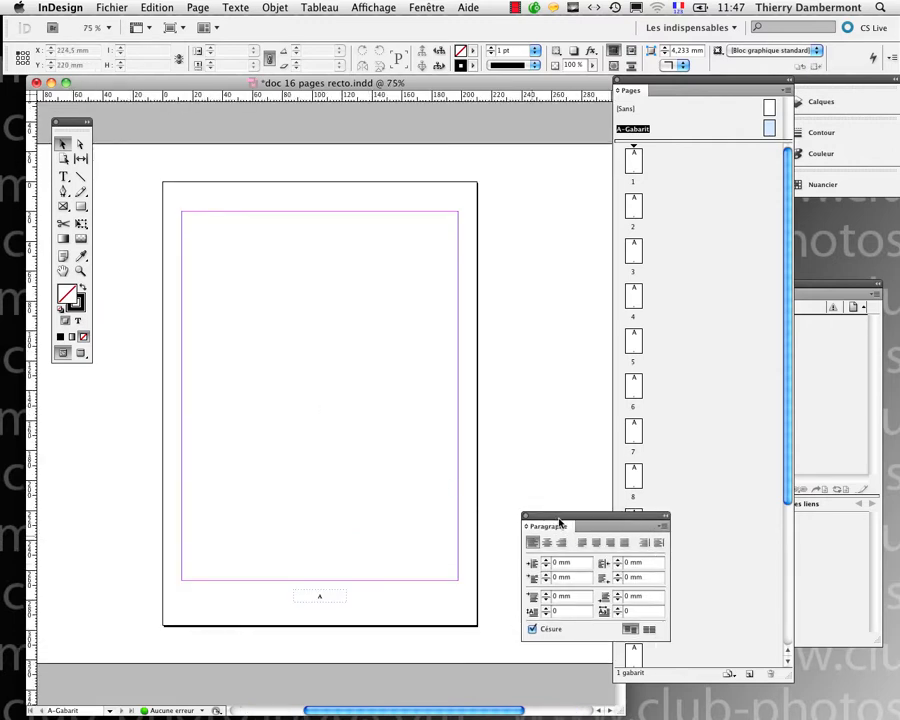
click(267, 8)
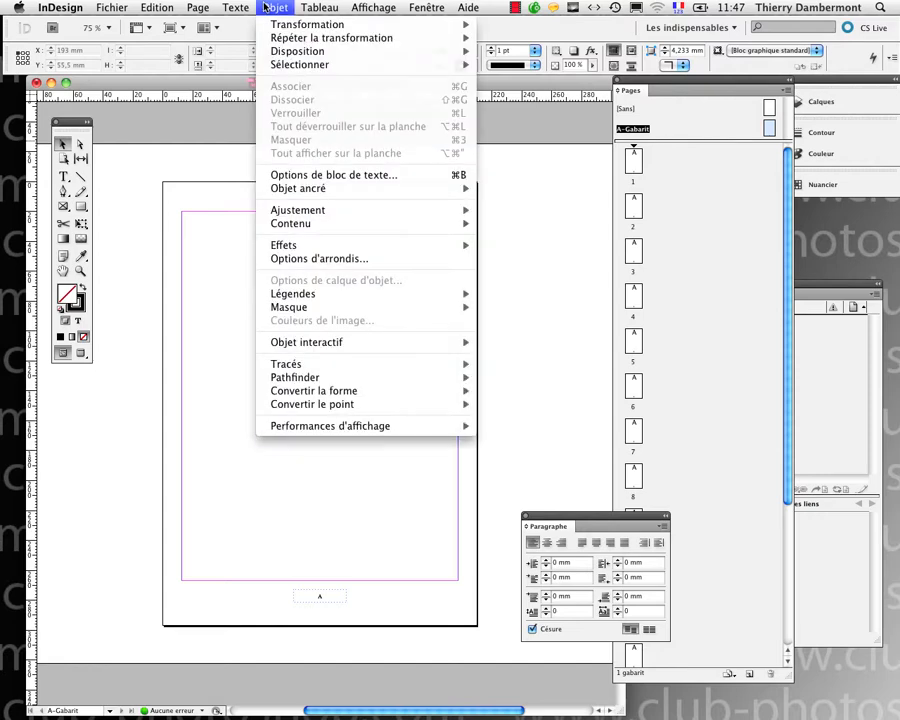
mouse_move(254, 7)
mouse_move(200, 6)
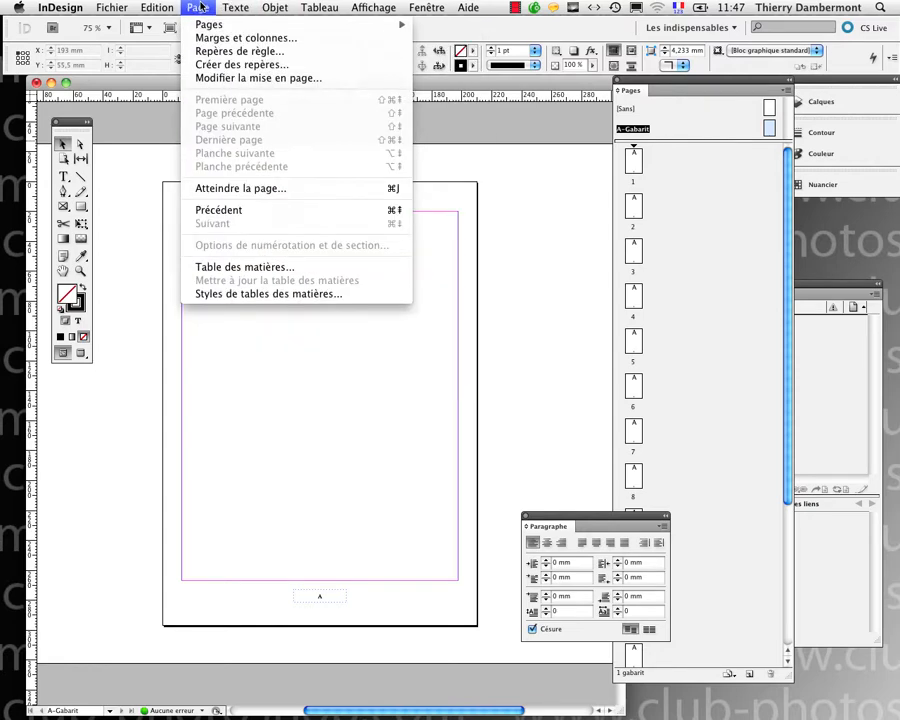
click(225, 65)
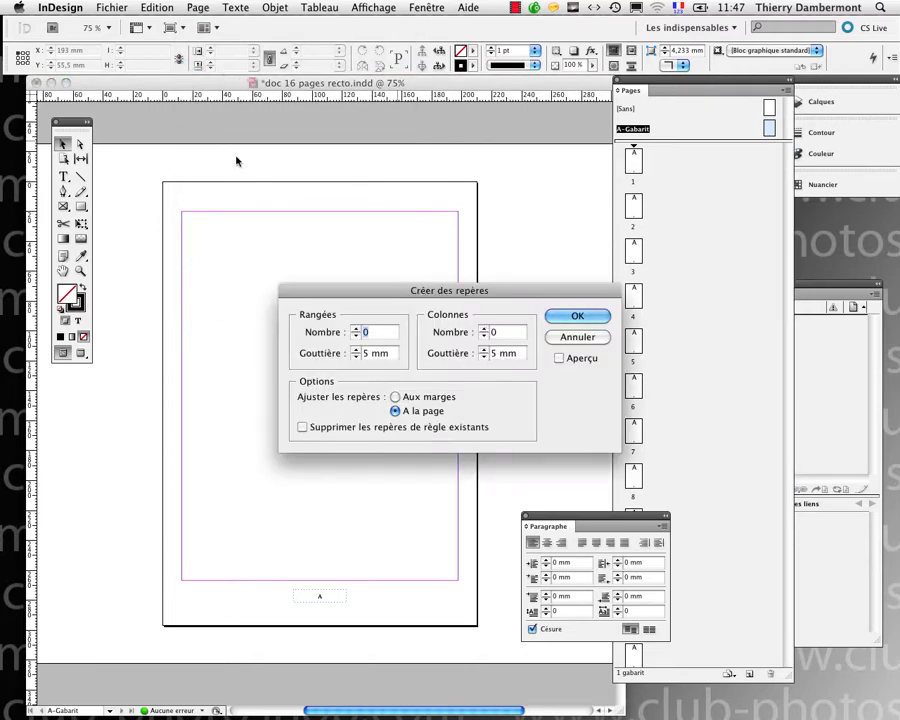
drag(395, 289, 511, 169)
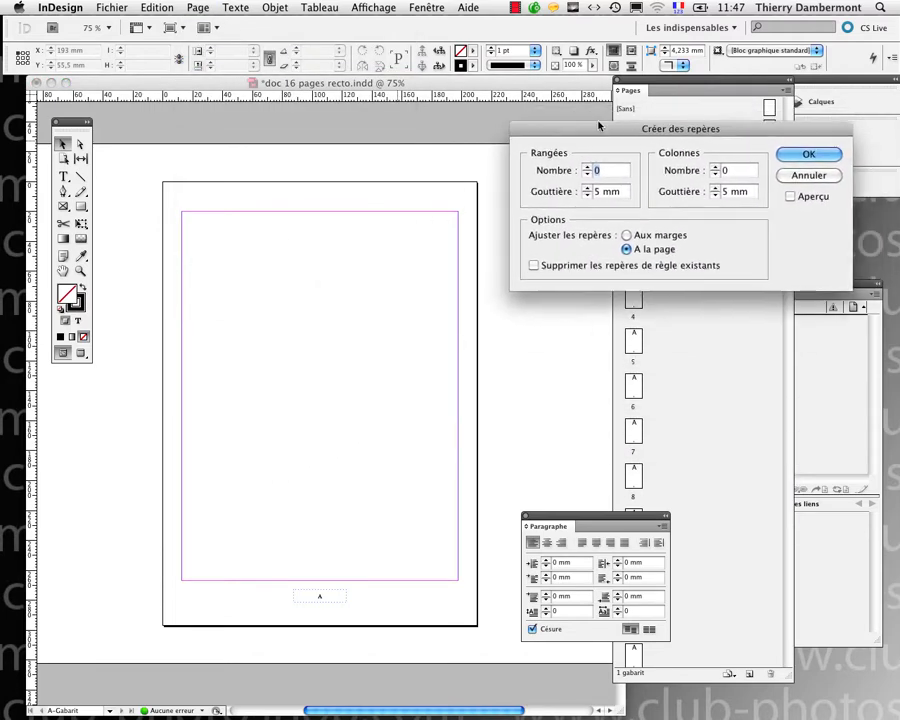
click(784, 197)
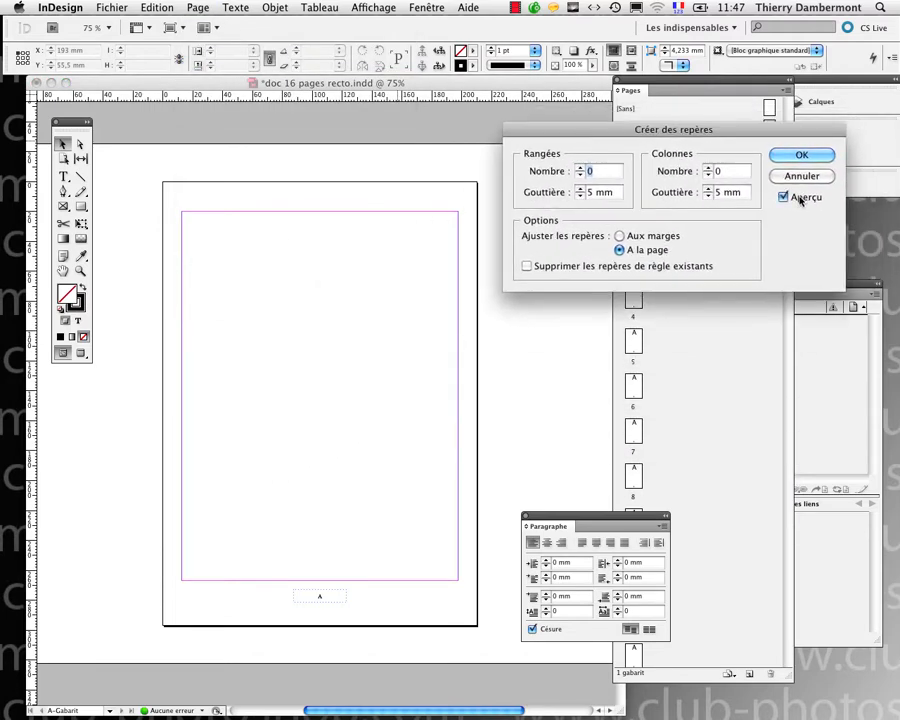
Set the guides to 6 columns with a 0 mm gutter, fitted to the margins (Aux marges)
click(707, 168)
click(707, 168)
click(707, 168)
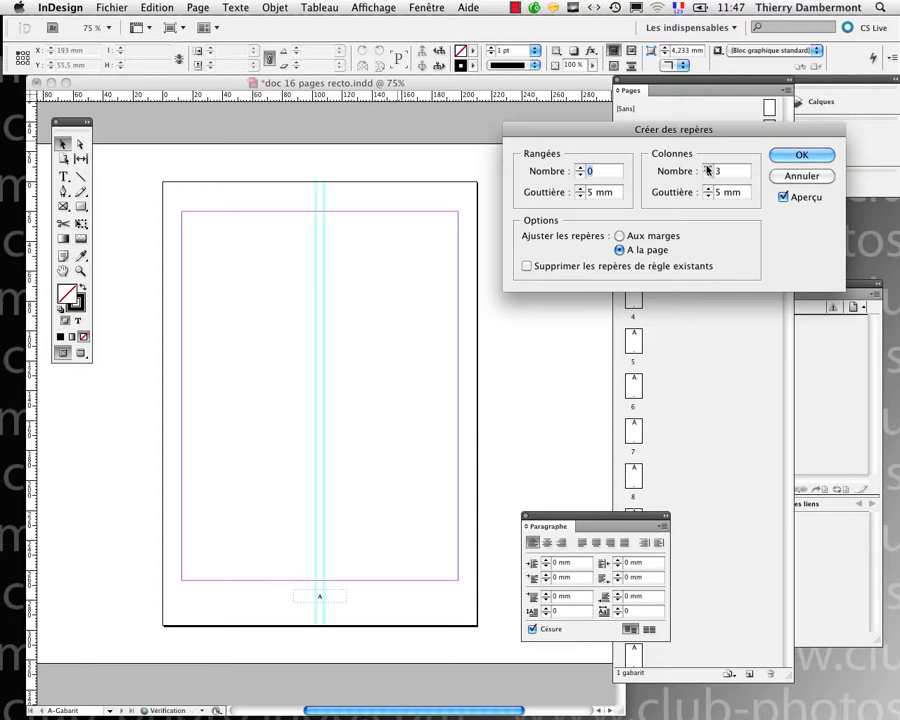
click(707, 168)
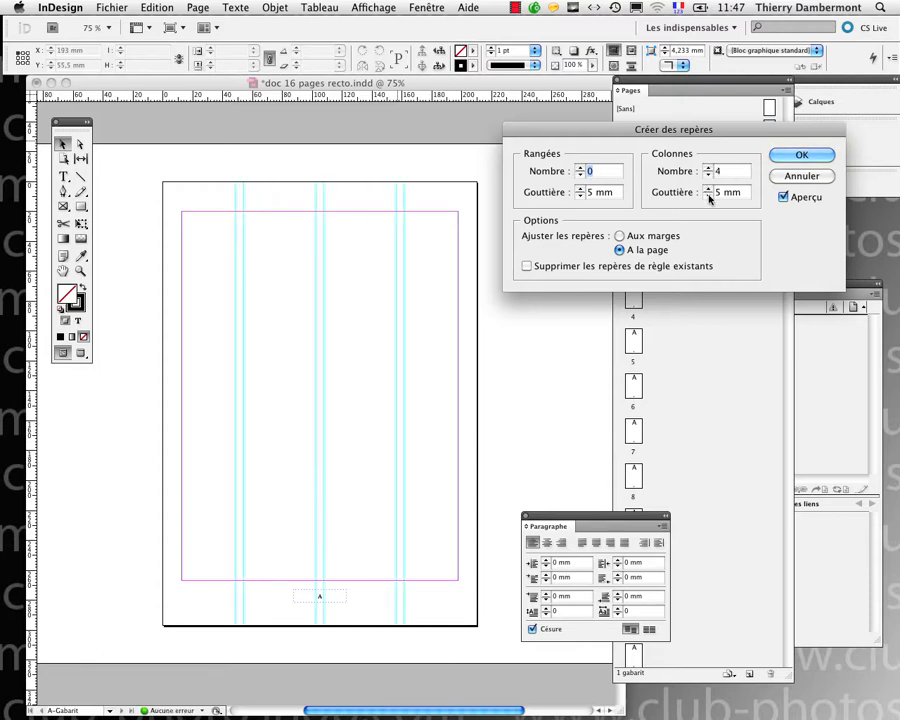
click(709, 196)
click(709, 196)
click(709, 196)
click(709, 196)
click(709, 196)
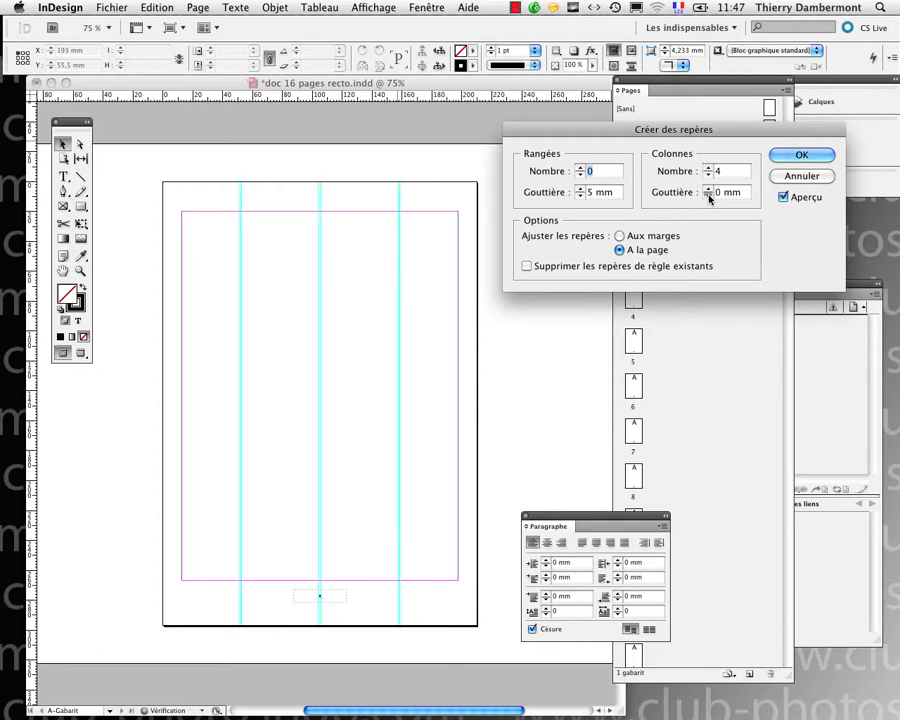
click(708, 168)
click(708, 168)
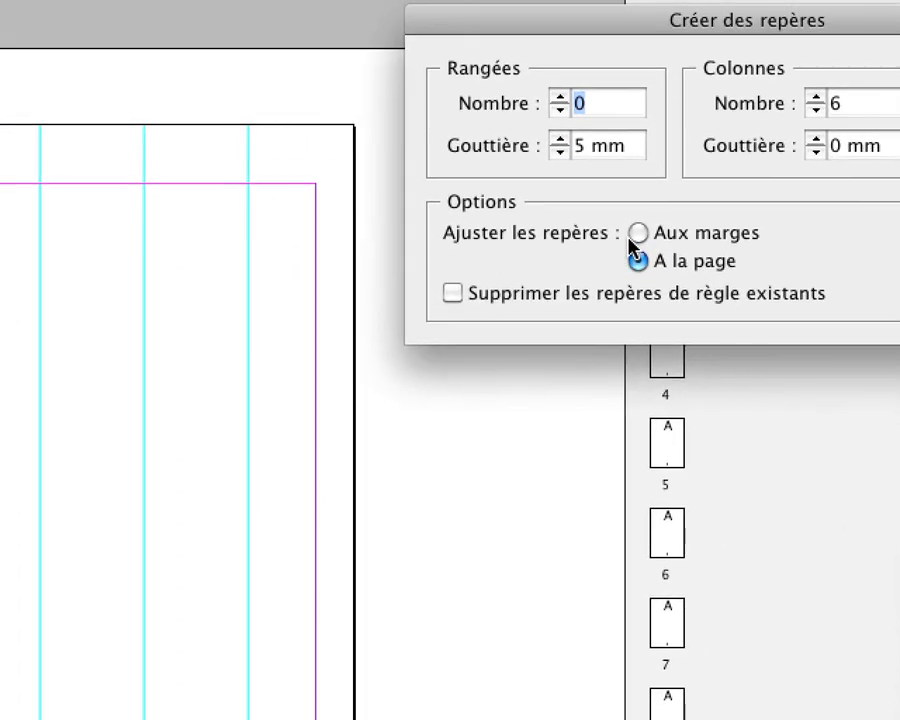
click(853, 260)
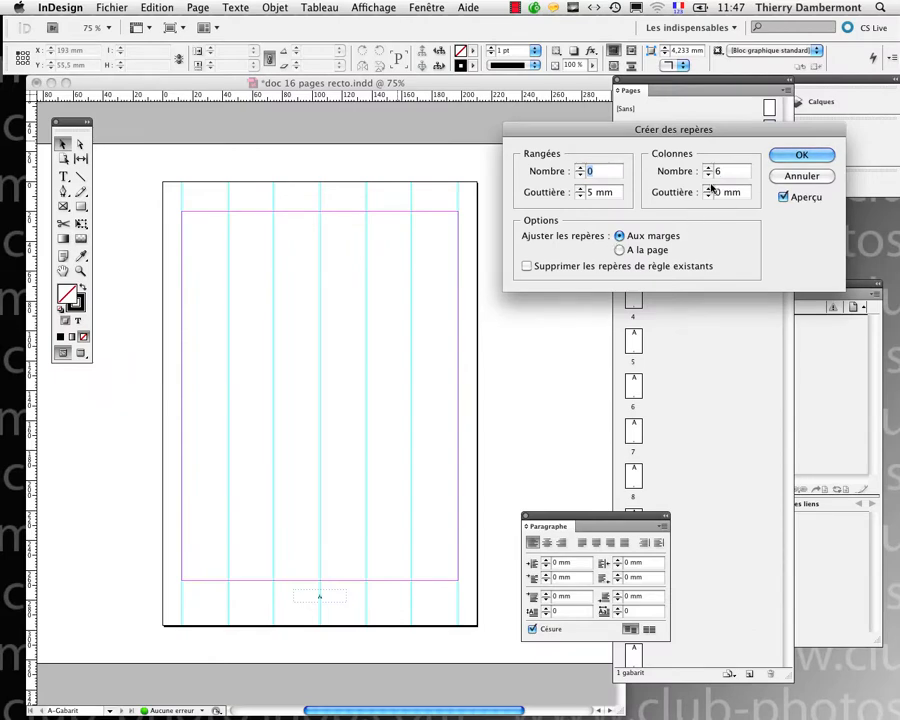
Set the guides to 6 rows with a 0 mm gutter and create the guide grid on the master
click(579, 168)
click(579, 168)
click(579, 168)
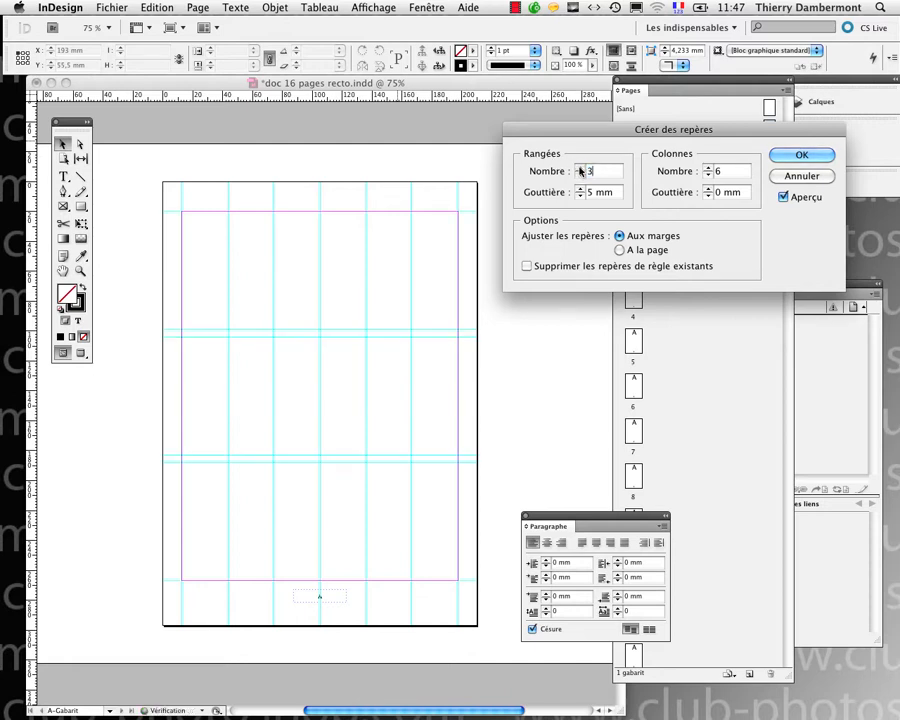
click(579, 168)
click(580, 195)
click(580, 195)
click(580, 195)
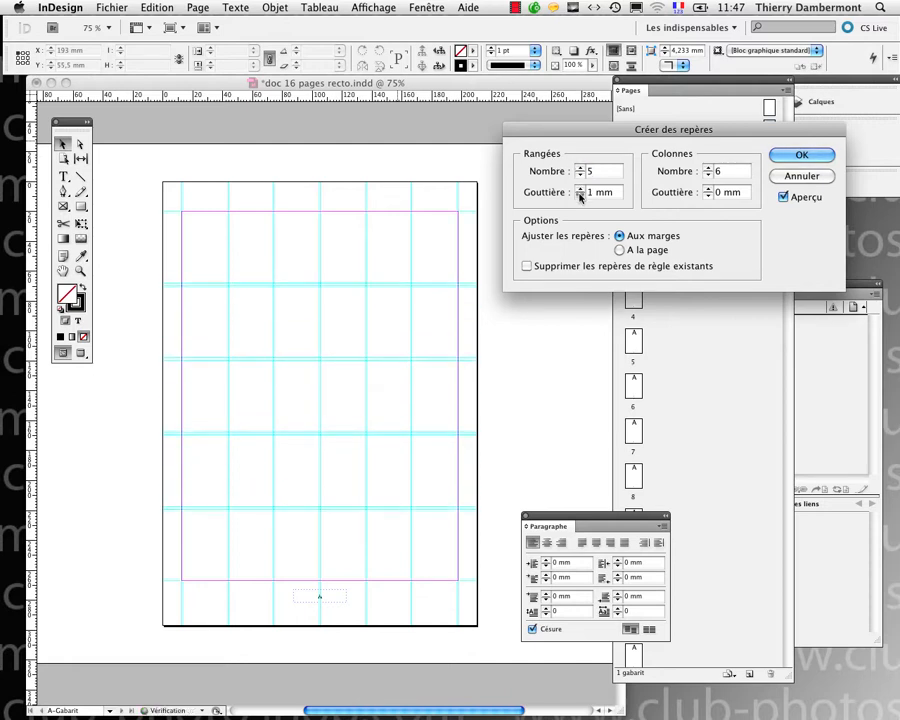
click(580, 195)
click(580, 195)
click(579, 174)
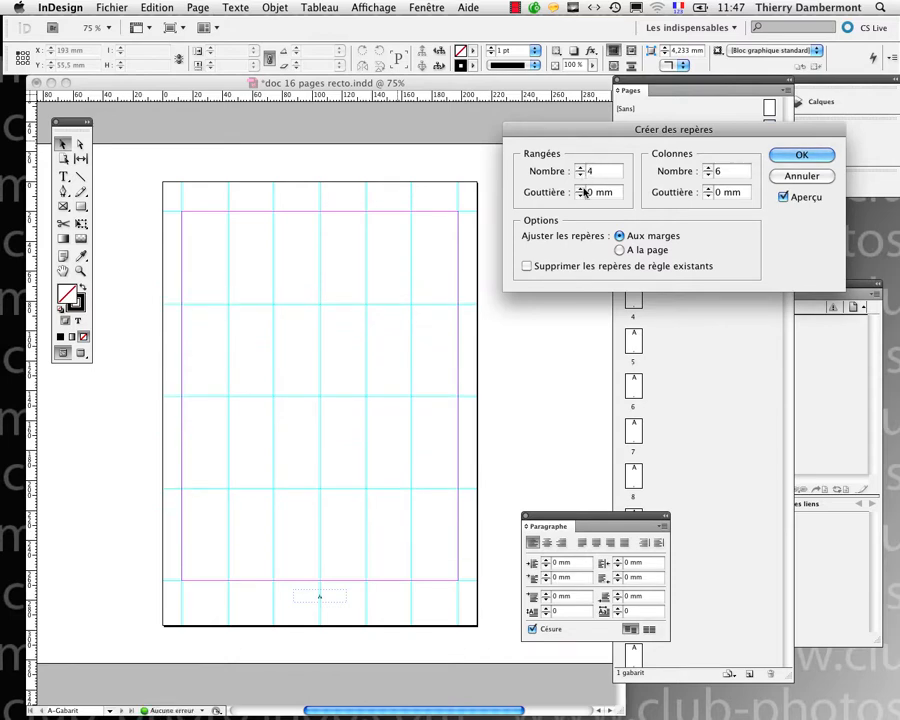
click(580, 168)
click(580, 168)
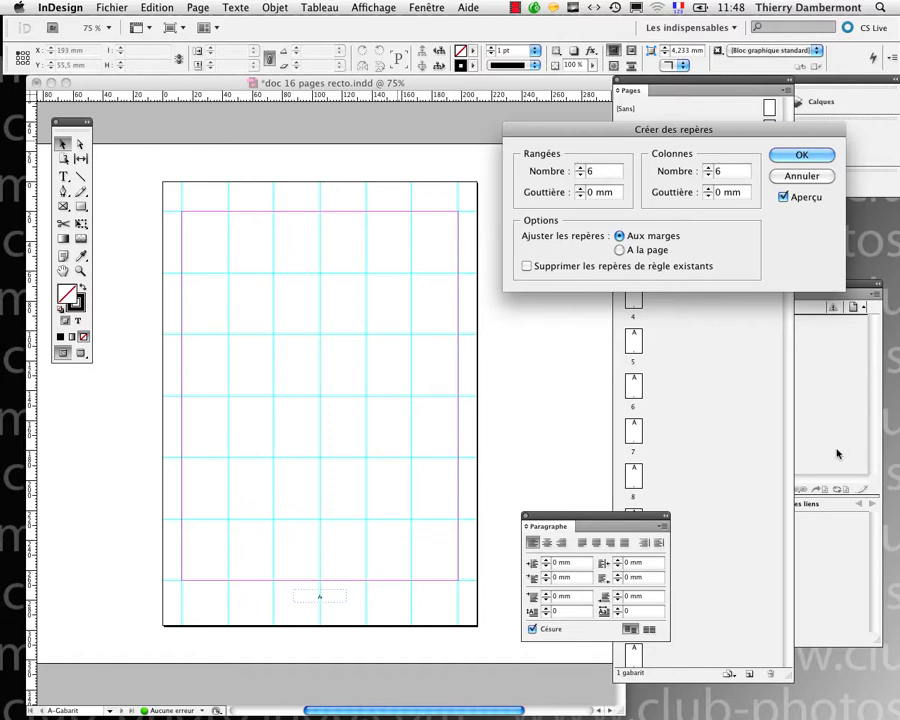
click(798, 157)
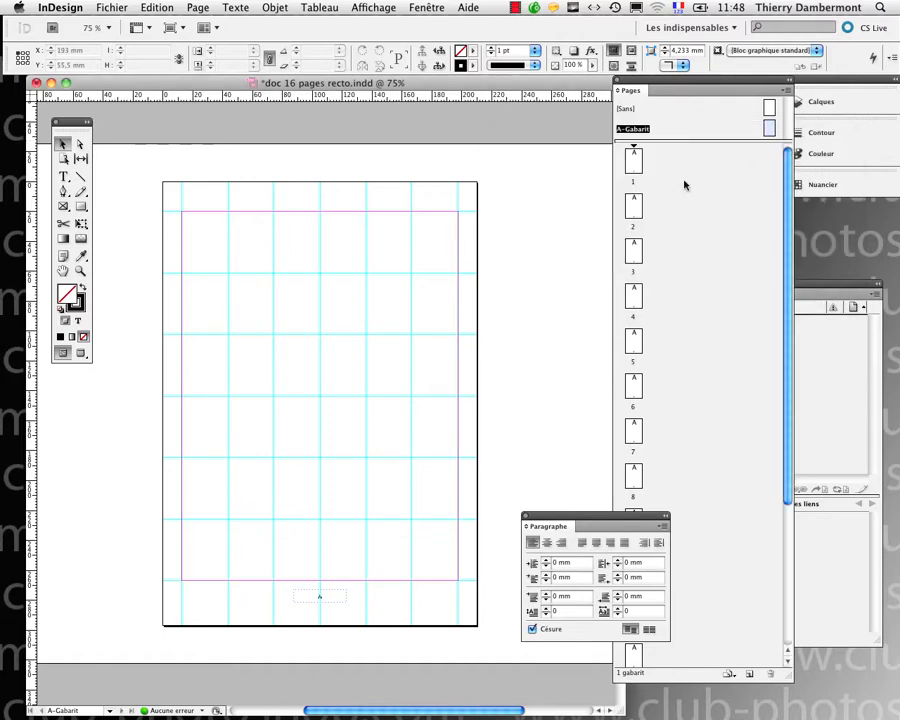
Check the guide grid on document pages 2 to 8 and page 1, and return to the A-Gabarit master
double_click(636, 205)
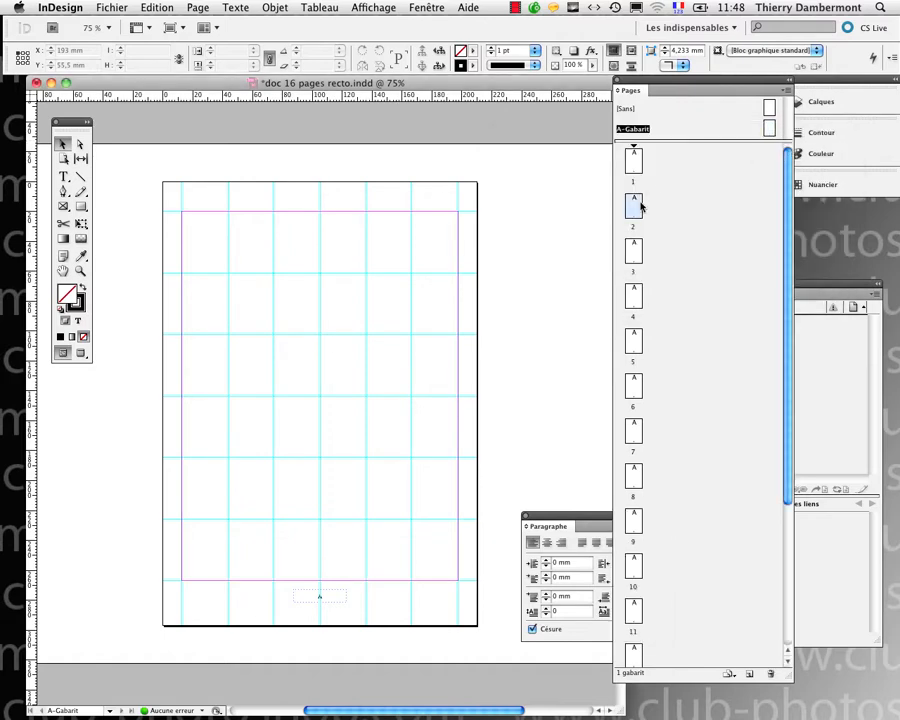
double_click(633, 258)
double_click(633, 297)
click(633, 343)
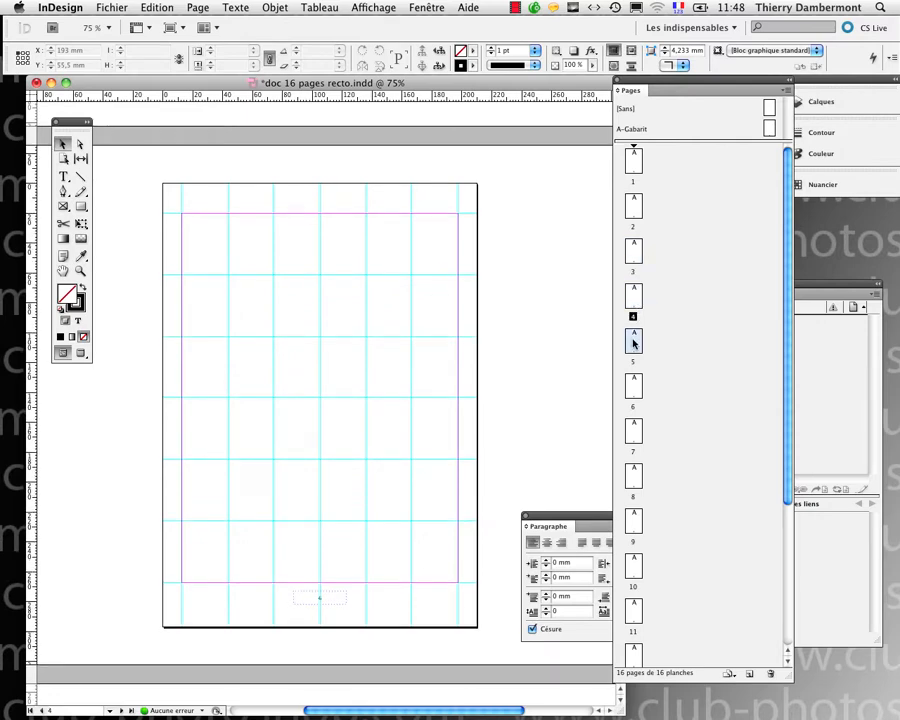
double_click(633, 343)
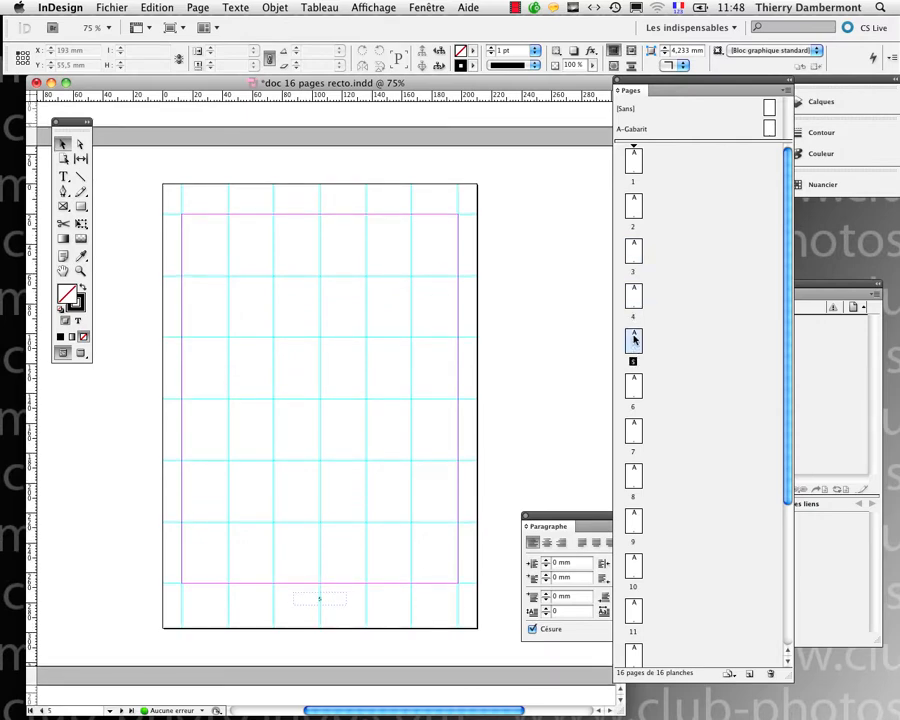
double_click(633, 387)
double_click(633, 432)
click(636, 478)
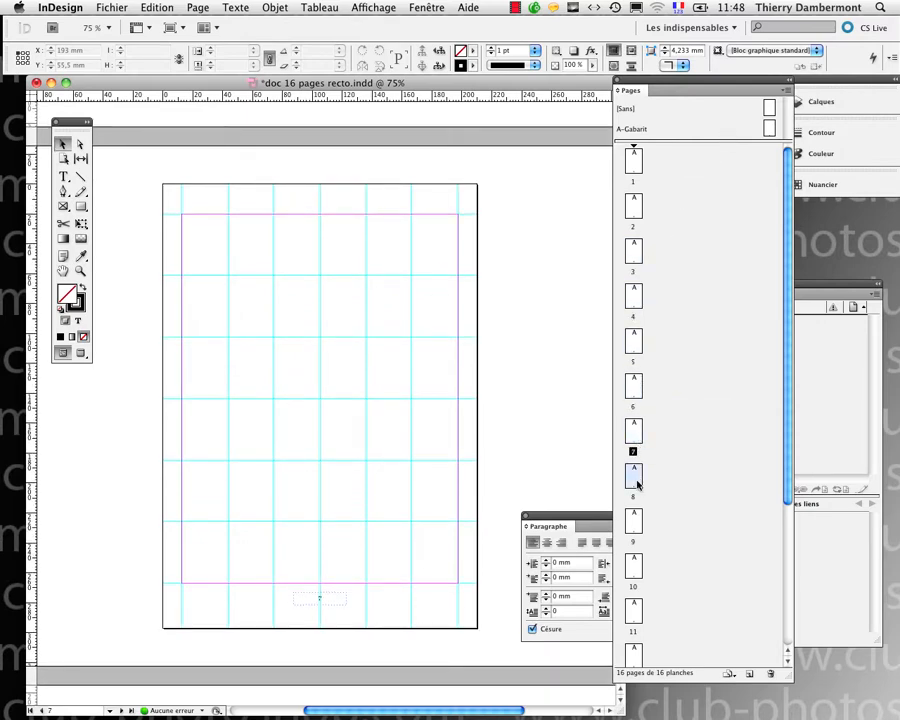
double_click(637, 483)
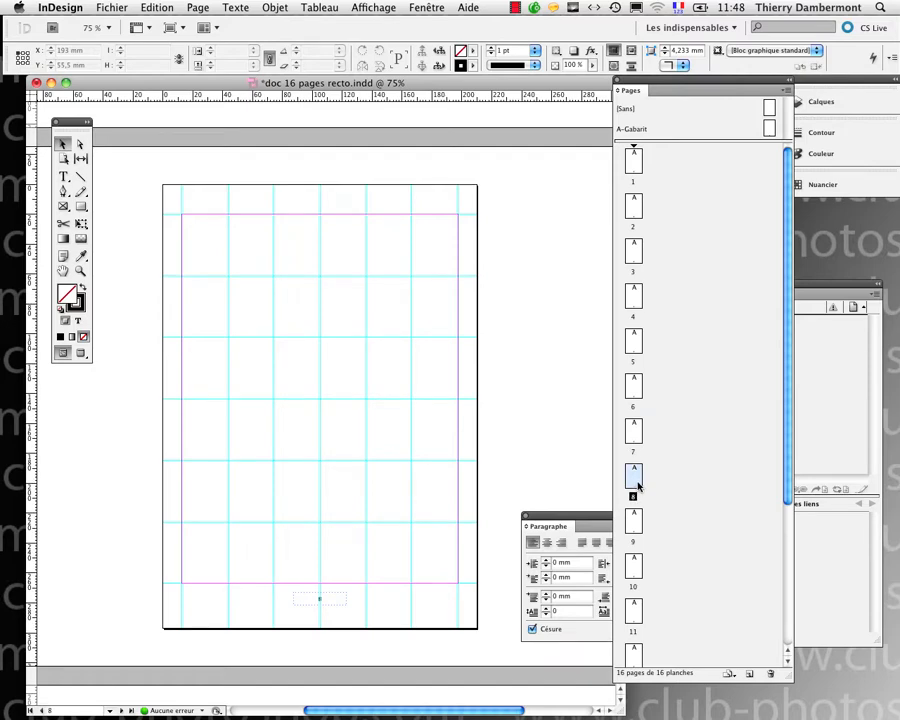
double_click(633, 163)
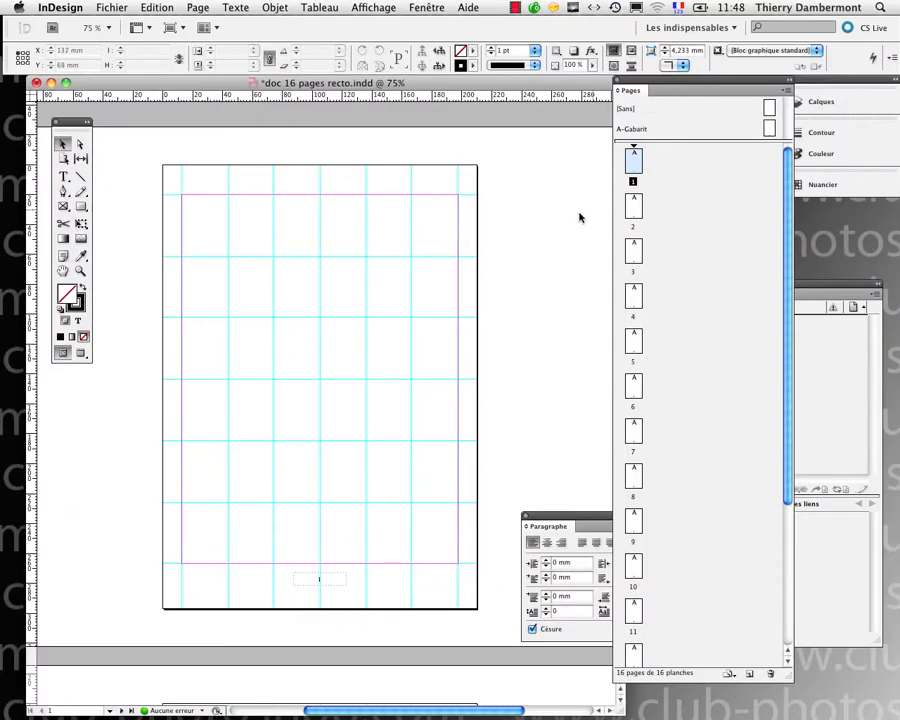
double_click(772, 131)
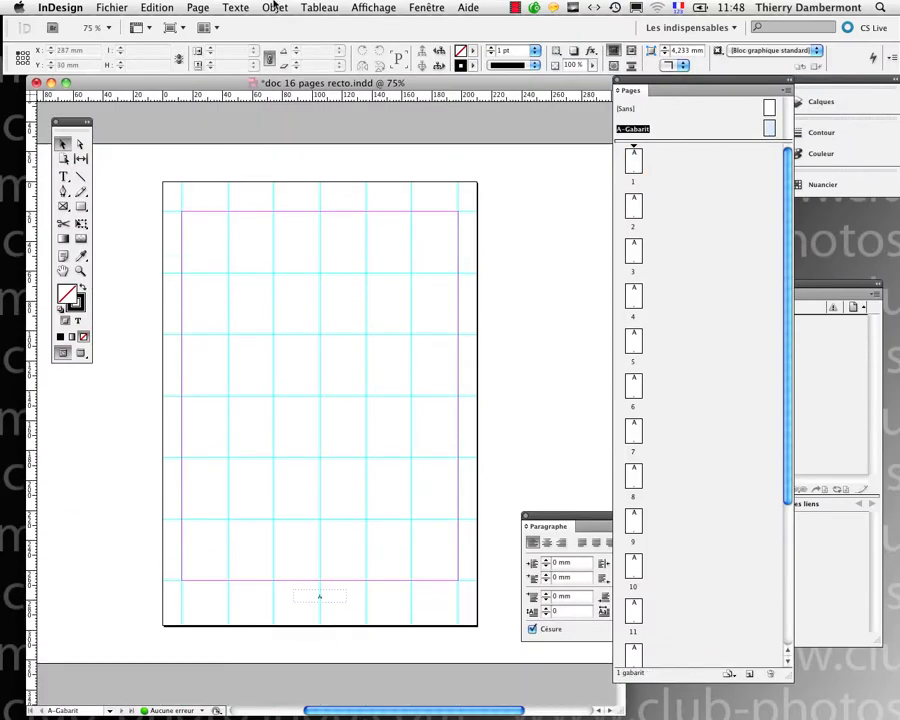
Try marquee selections over the master's guides and page number frame, clearing the selection each time
drag(147, 157, 501, 369)
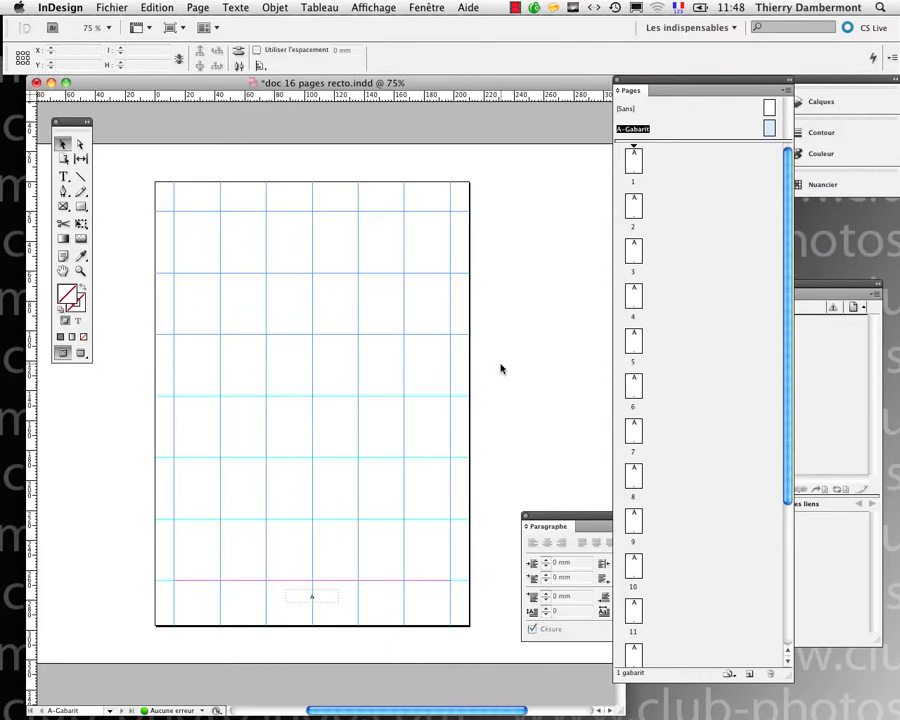
click(501, 369)
drag(131, 174, 490, 655)
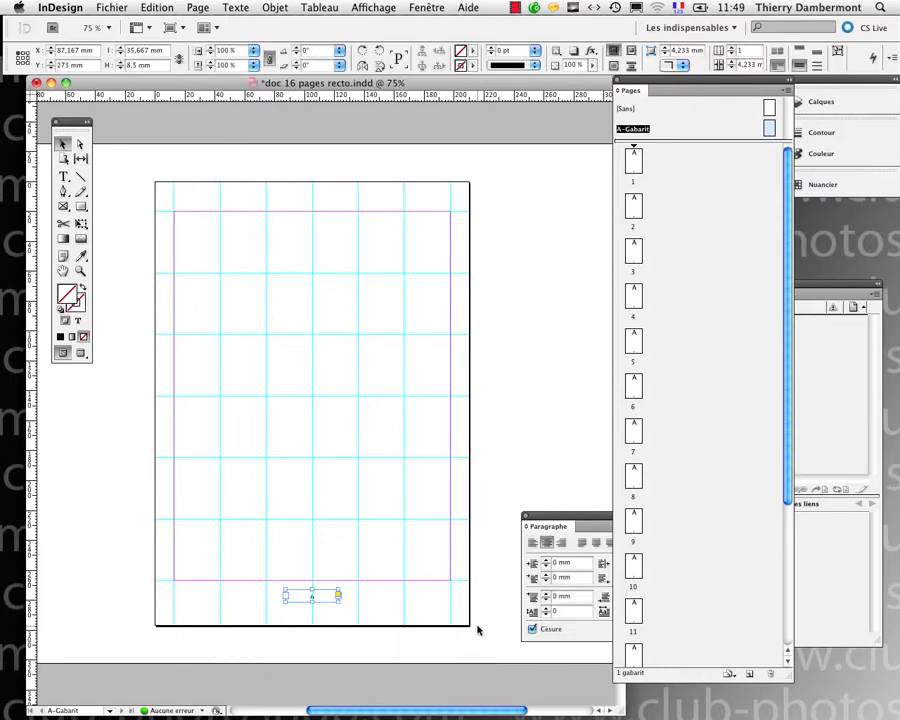
click(477, 630)
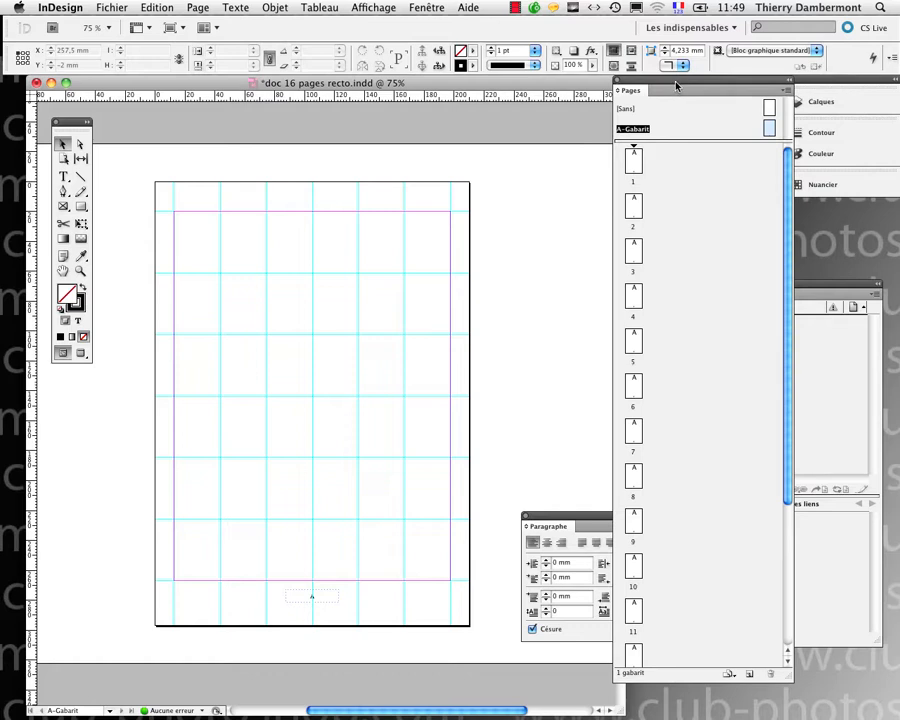
Open the Calques panel and float it over the document as a smaller panel beside the Pages panel
drag(677, 89, 616, 89)
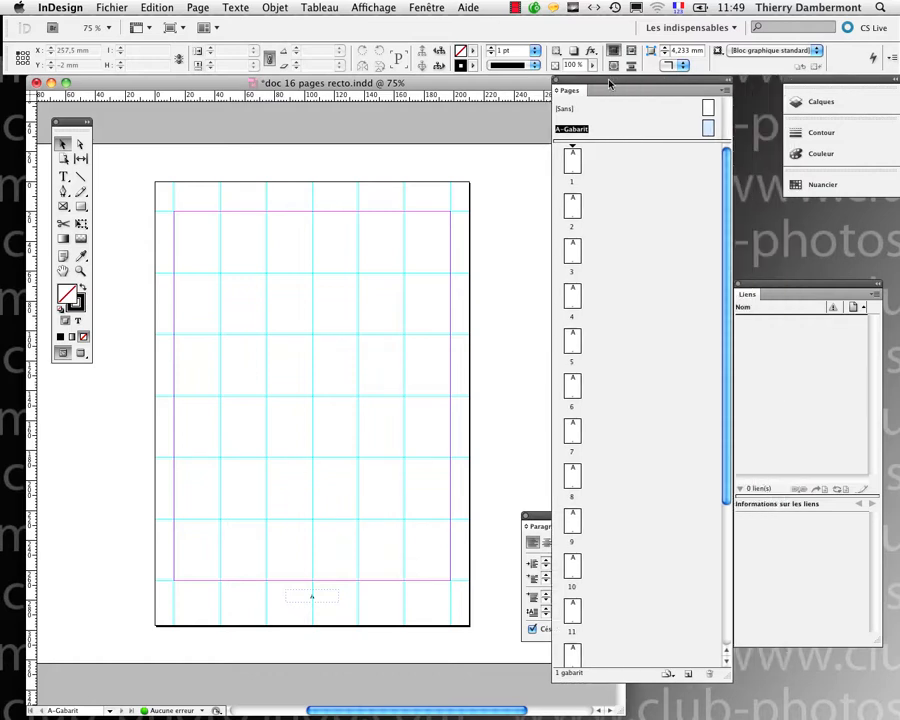
click(808, 106)
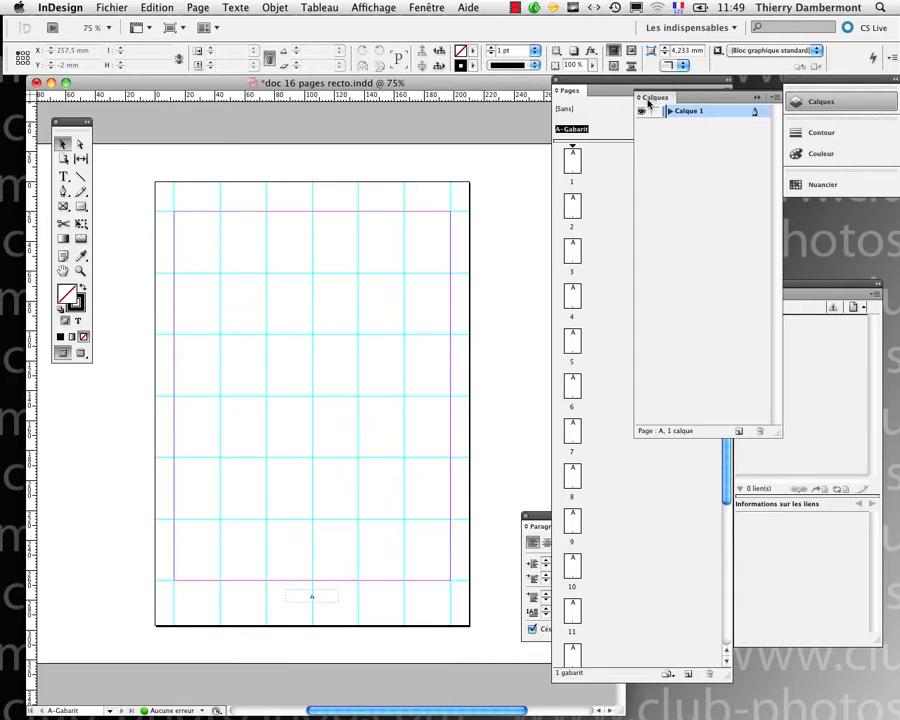
drag(643, 99, 358, 152)
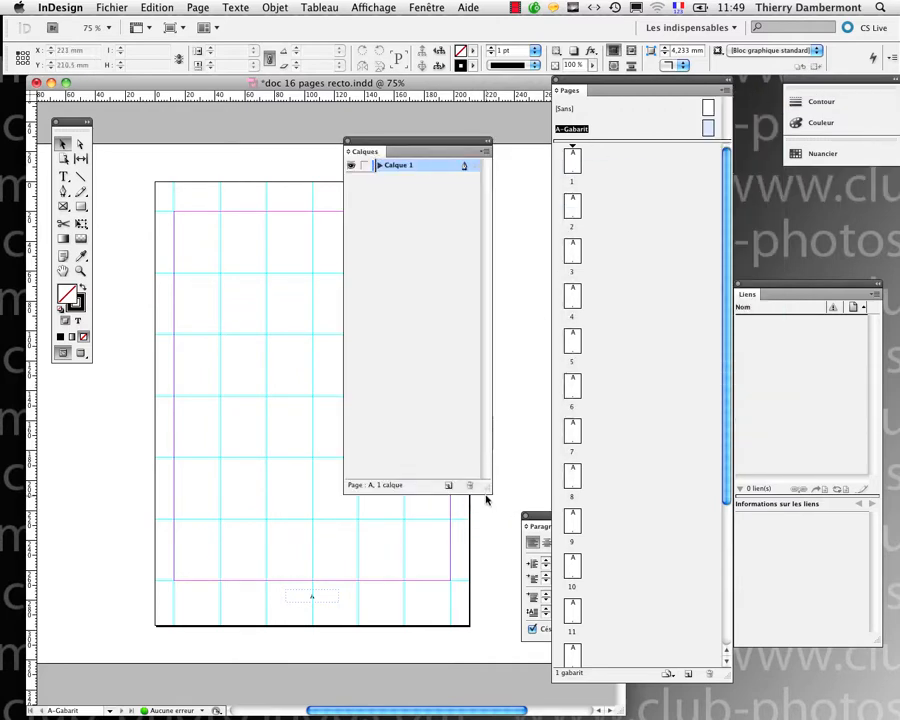
drag(489, 491, 520, 260)
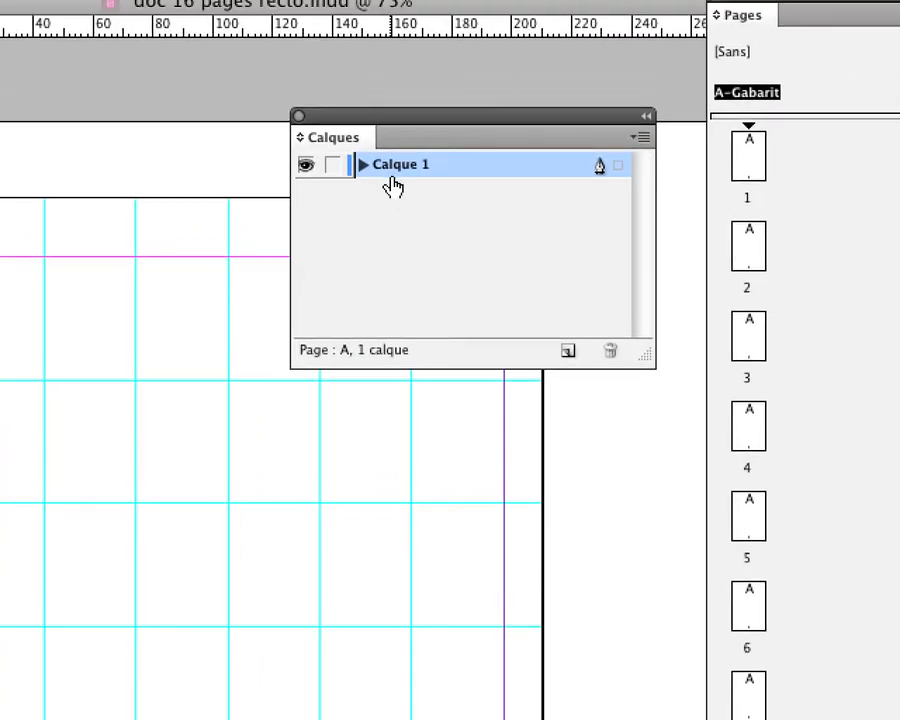
Rename the layer Calque 1 as "GAB-A - repères"
double_click(394, 184)
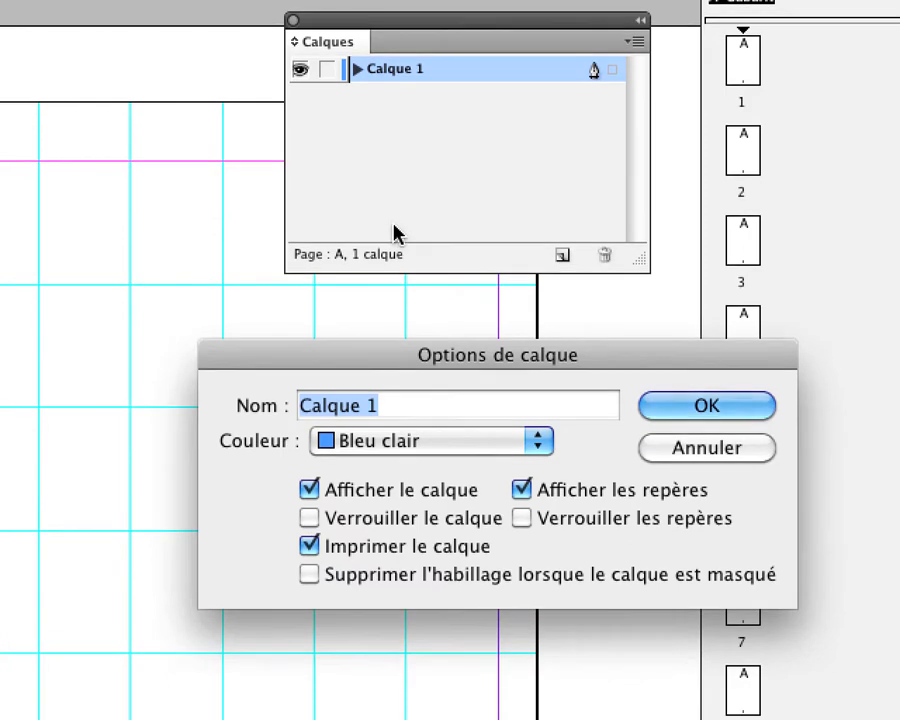
text(repères)
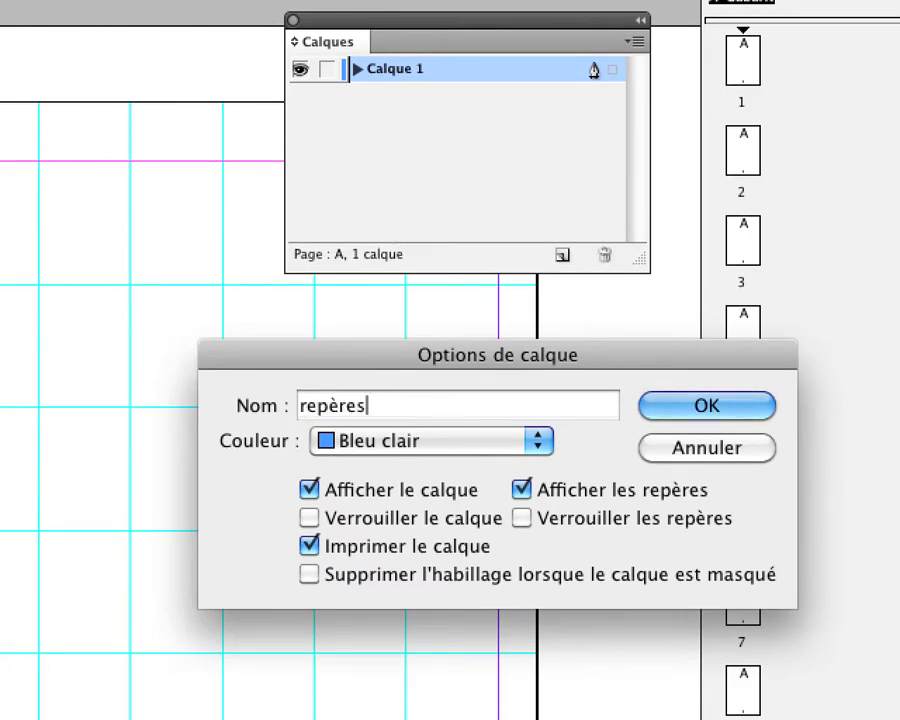
key(alt)
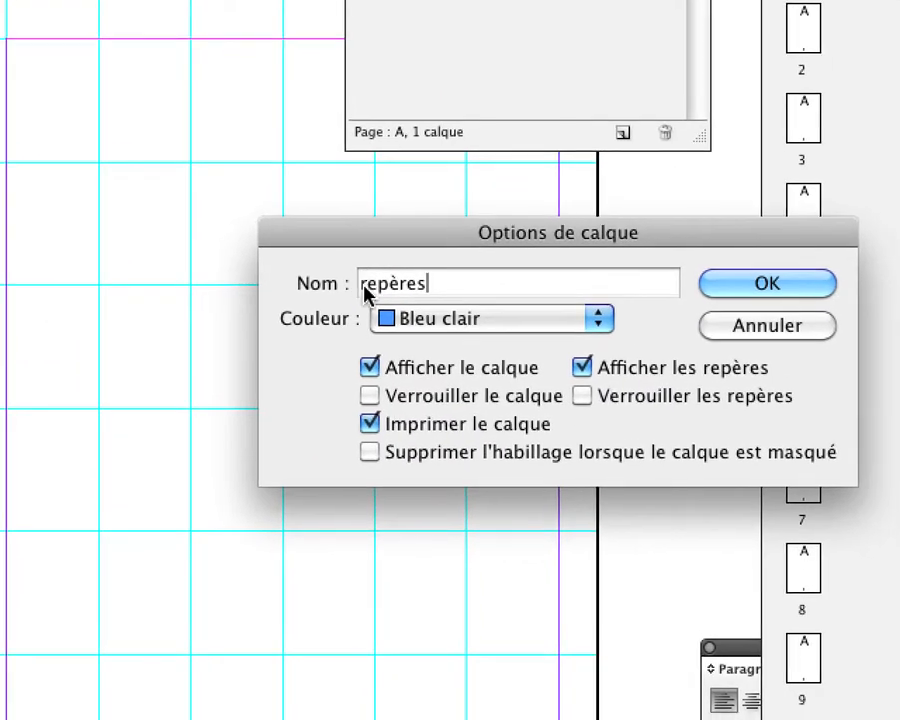
click(363, 285)
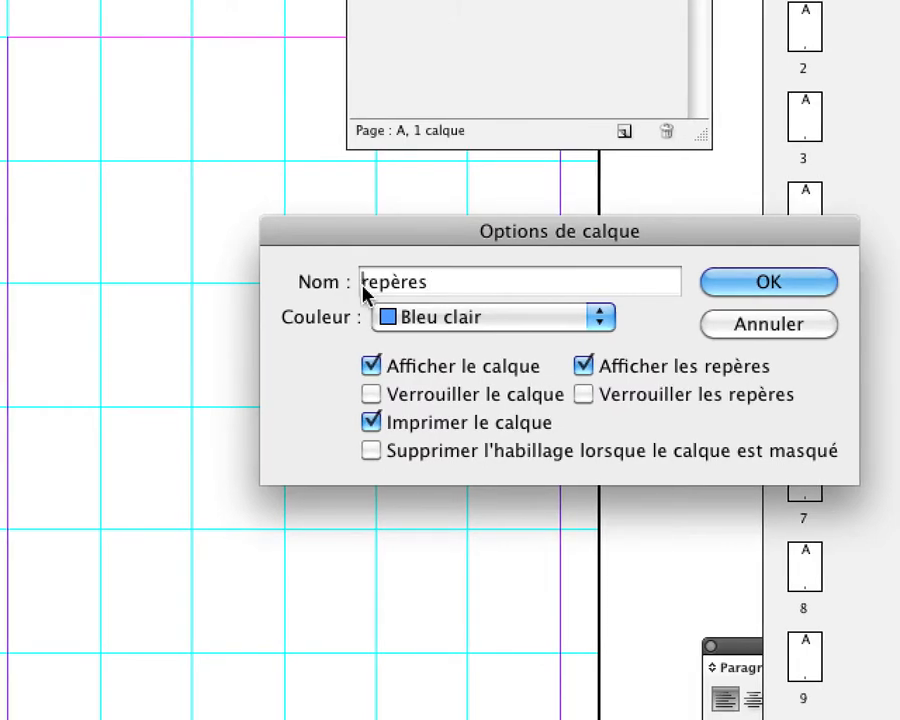
text(GAB)
text(-A -)
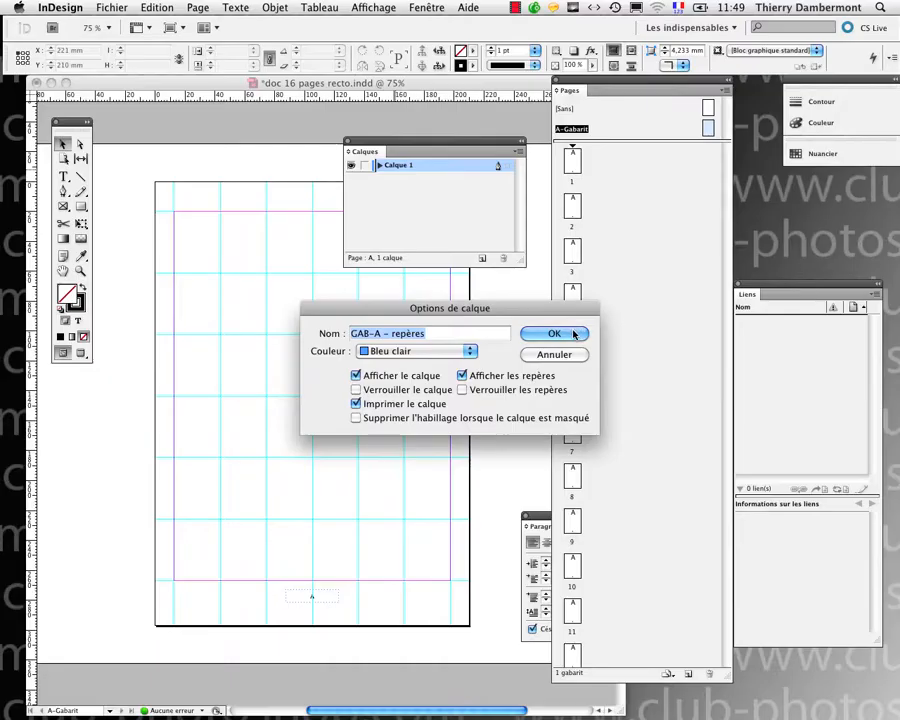
click(676, 279)
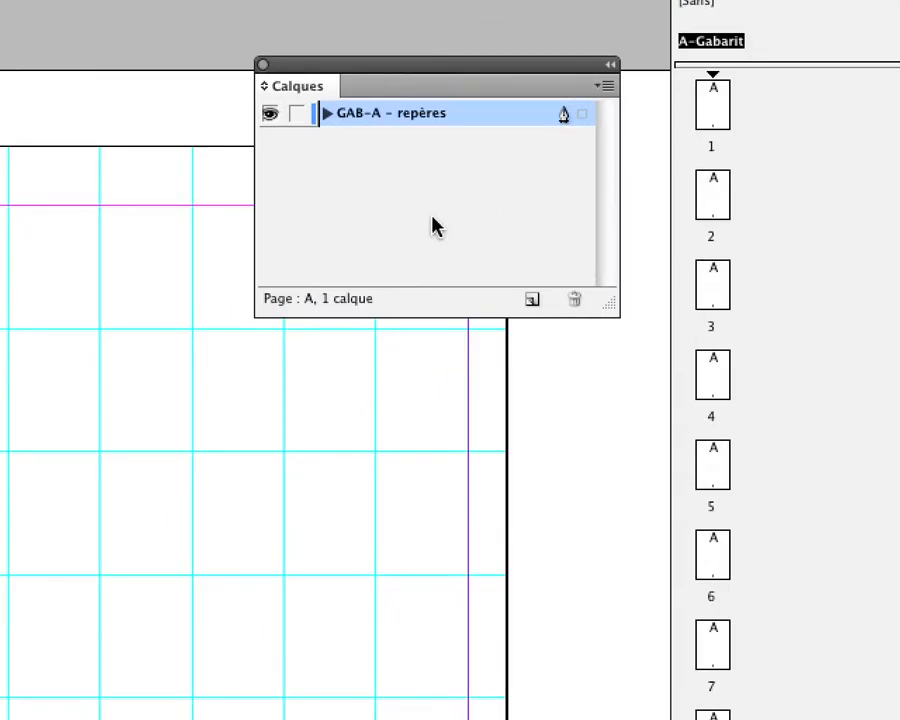
Create a second layer above the guides layer and name it "GAB-A - numérotation auto"
click(537, 300)
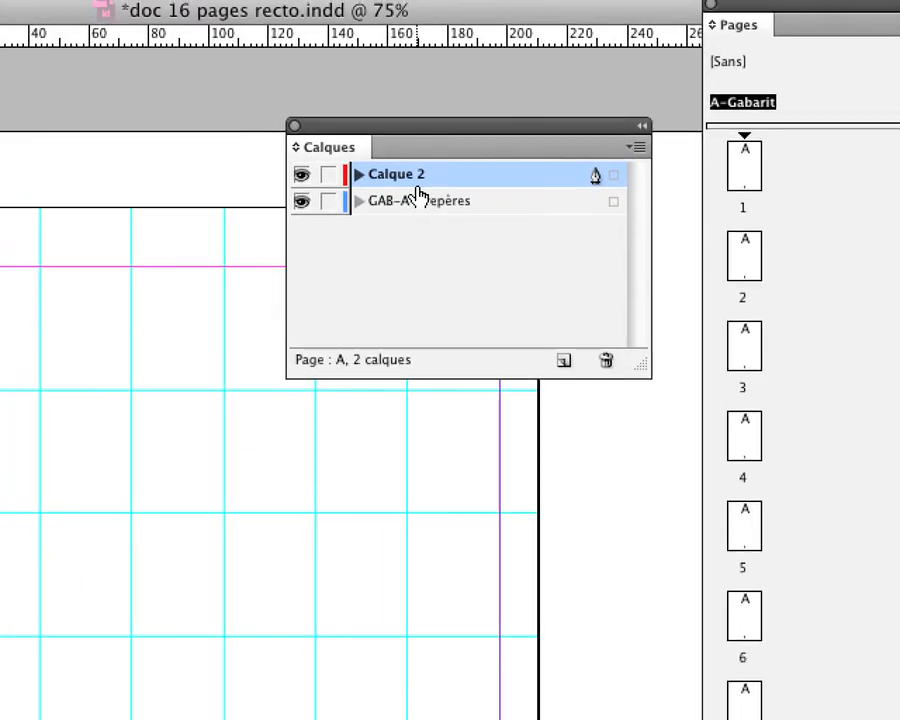
double_click(418, 193)
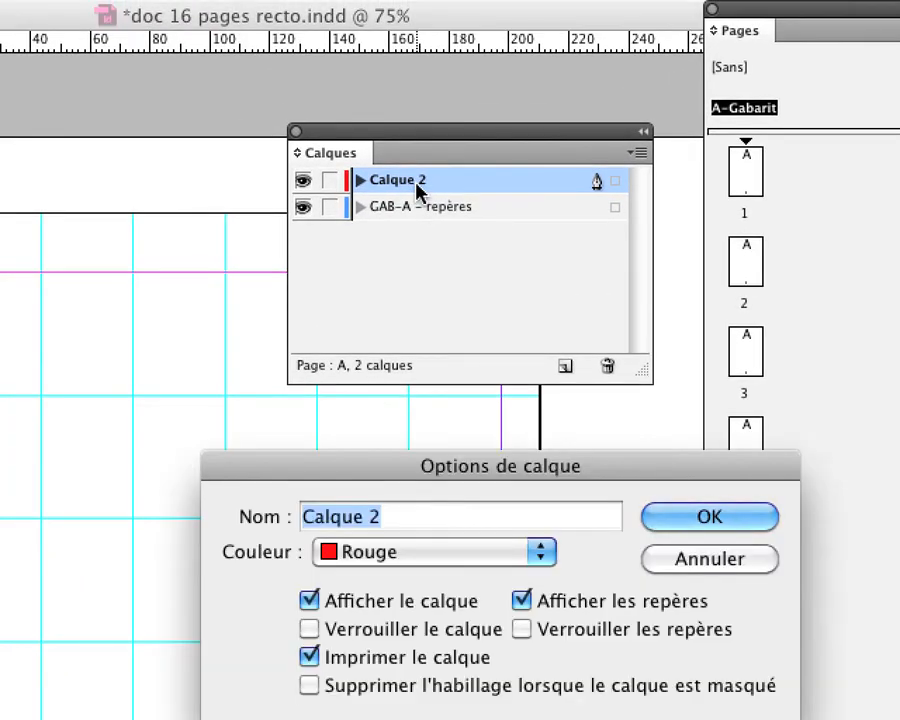
text(GAB)
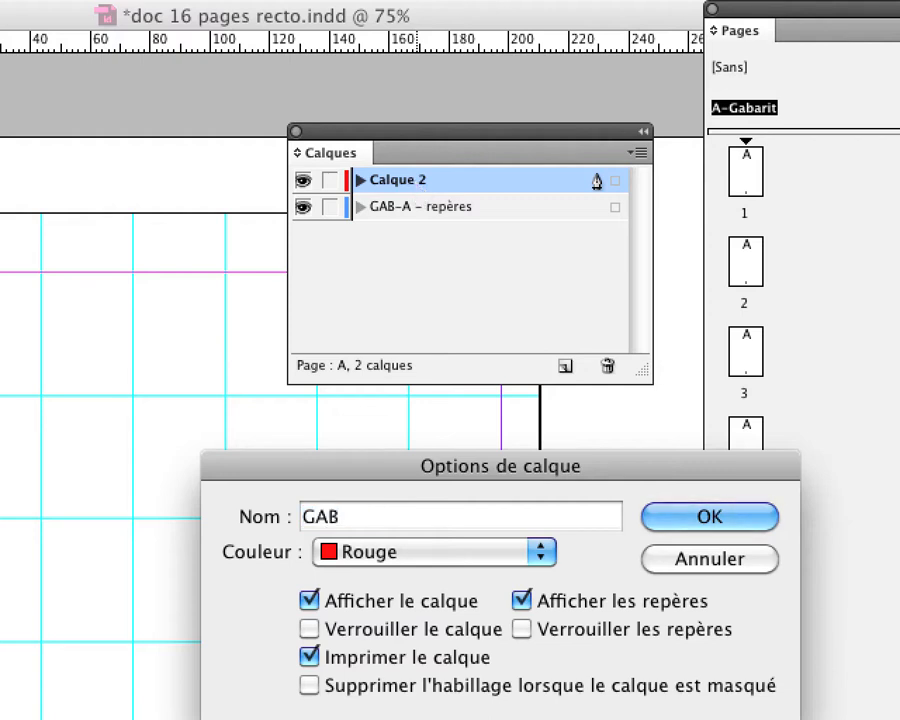
text(-A)
text( -)
text(numér)
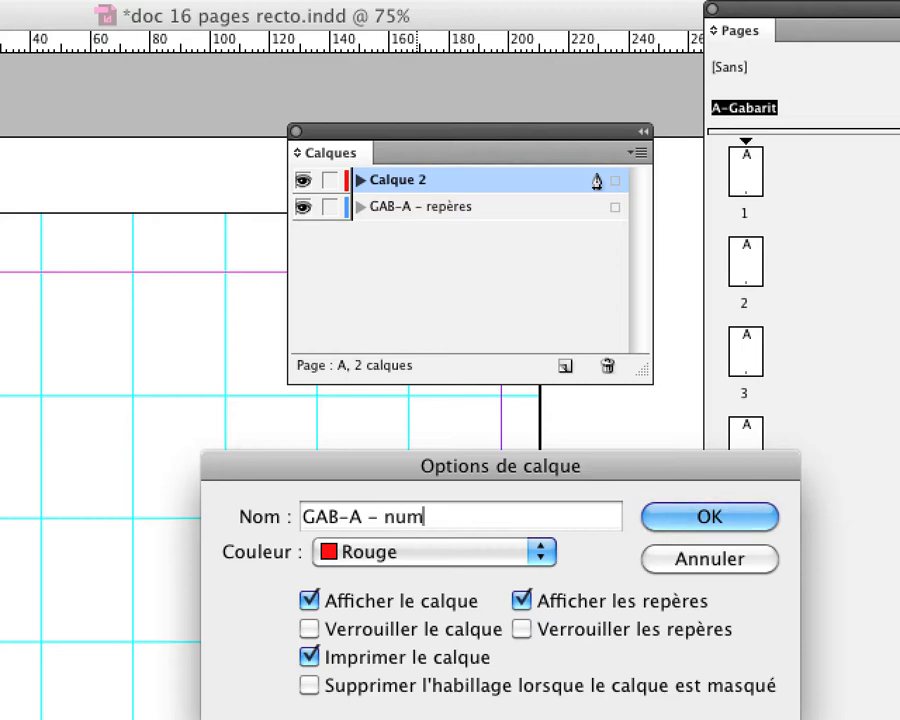
text(otation auto)
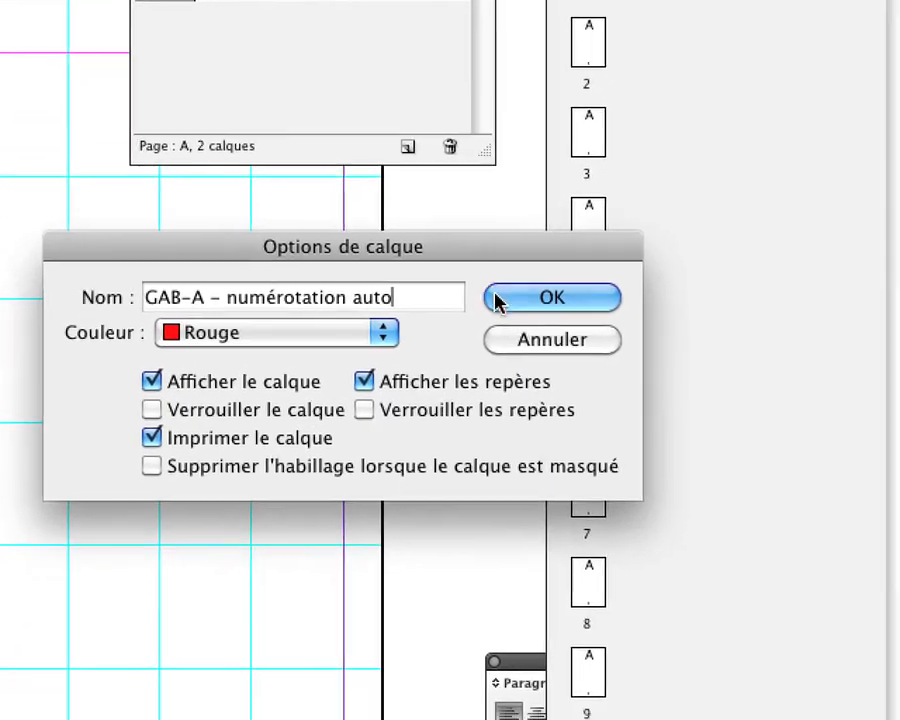
click(506, 333)
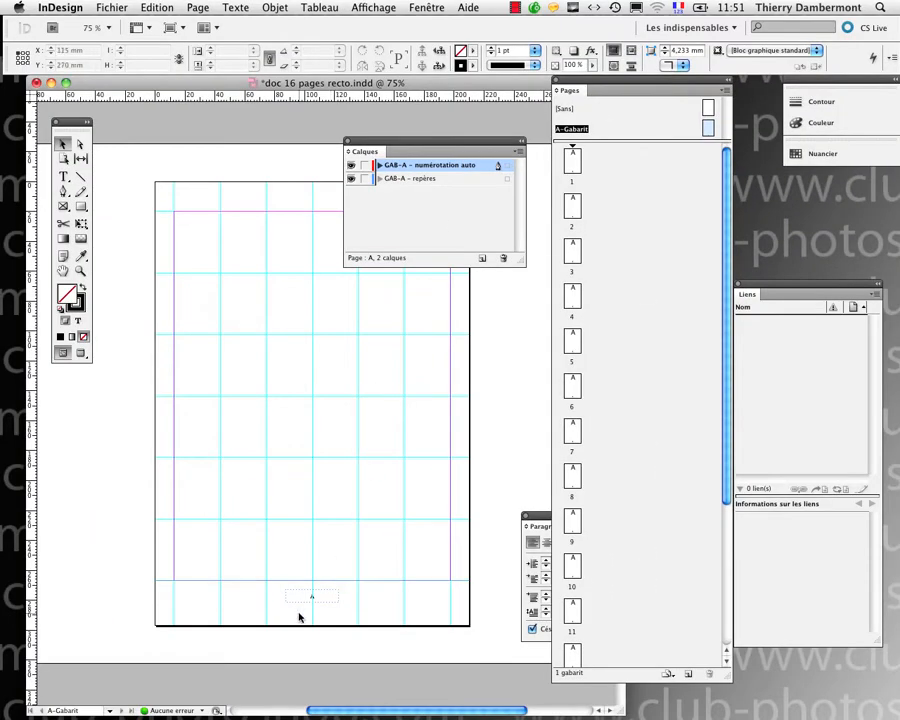
Check which layer holds the master's page number frame, view document page 5 and return to the A-Gabarit master
key(super+equal)
key(super+equal)
key(super+equal)
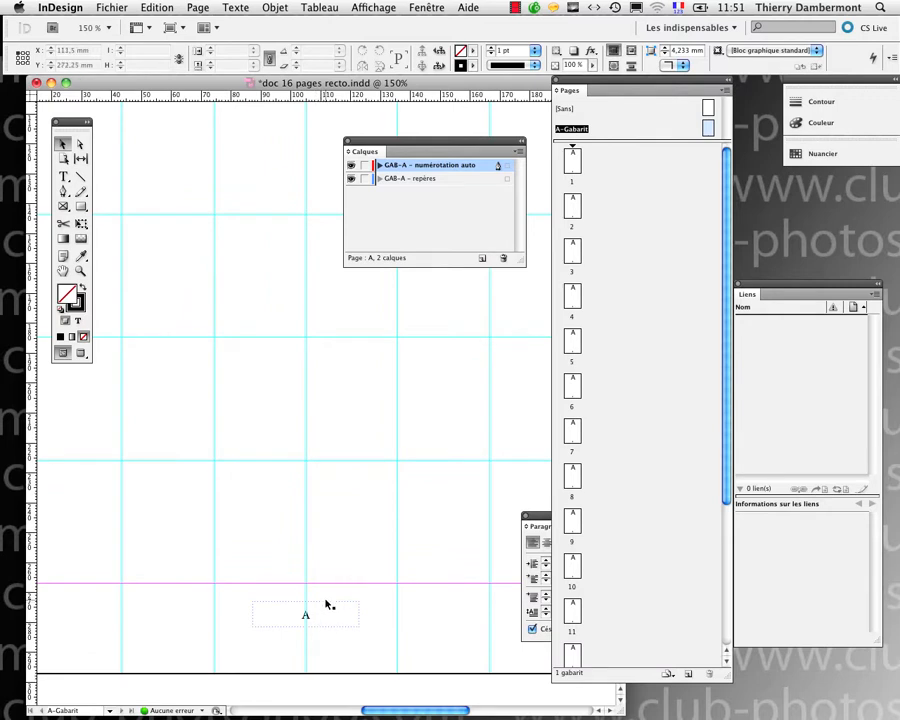
click(328, 607)
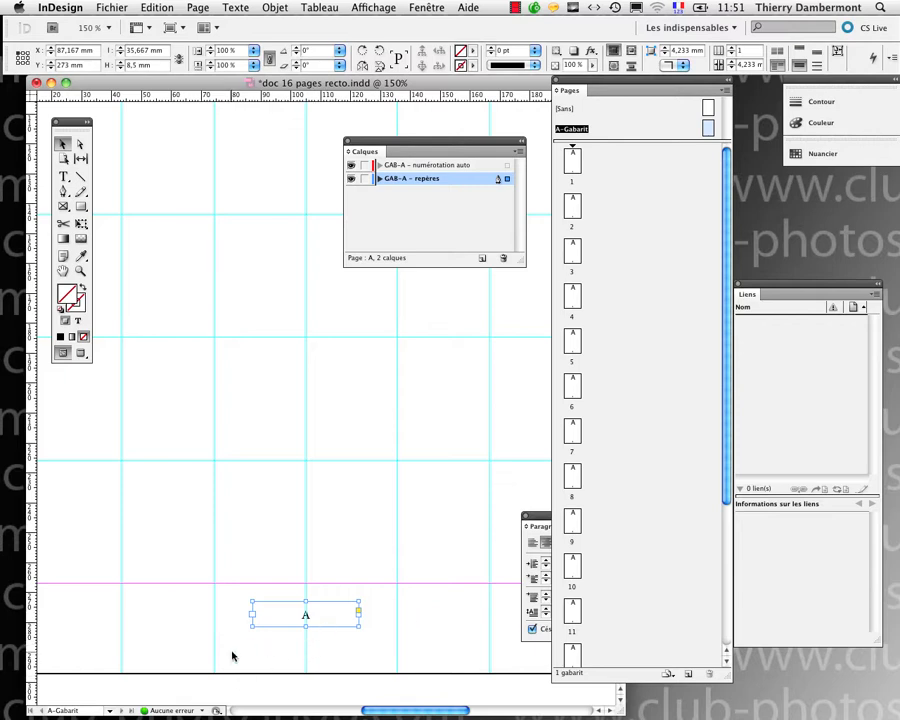
double_click(571, 341)
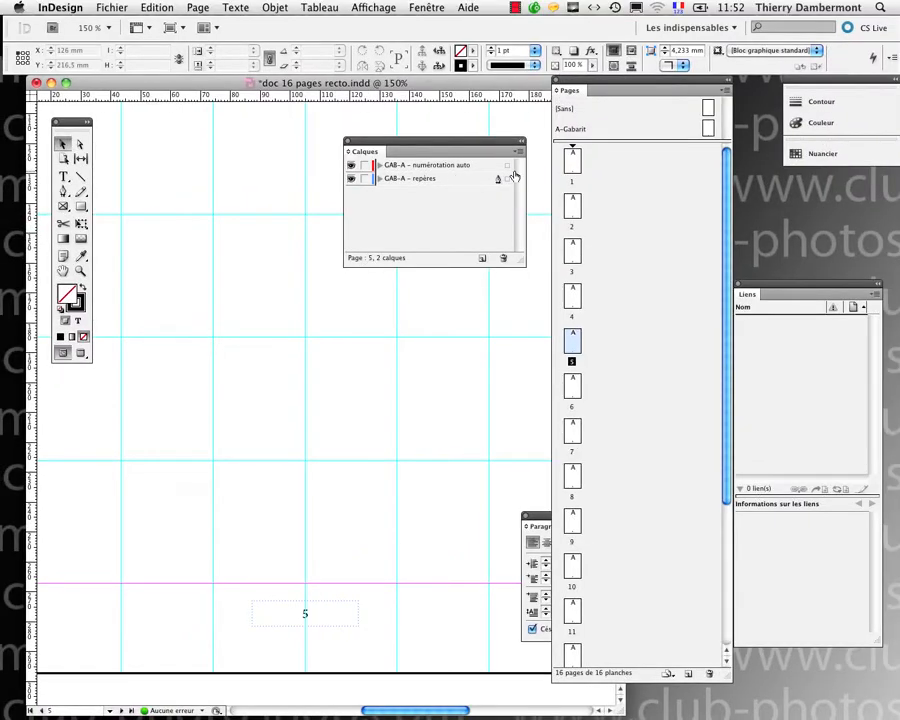
double_click(708, 129)
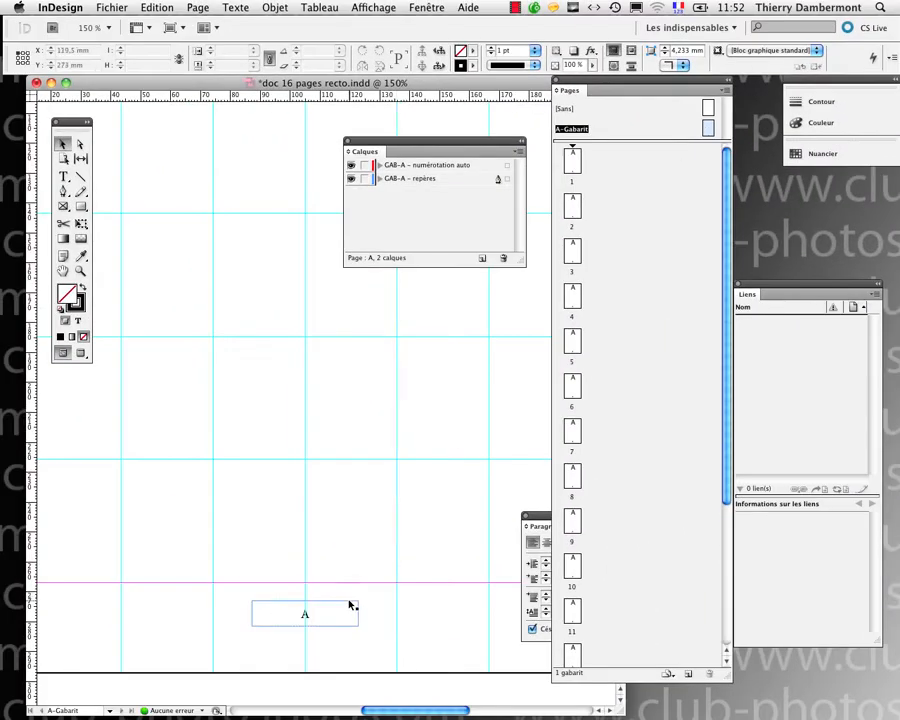
Move the master's page number frame to the GAB-A - numérotation auto layer and lock that layer
click(352, 606)
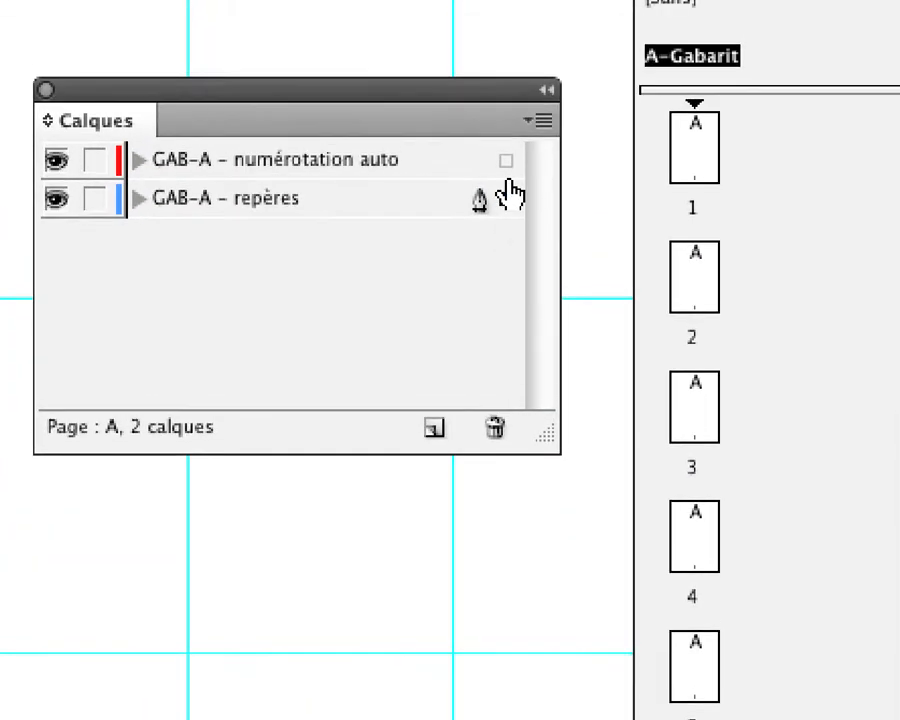
drag(509, 183, 508, 172)
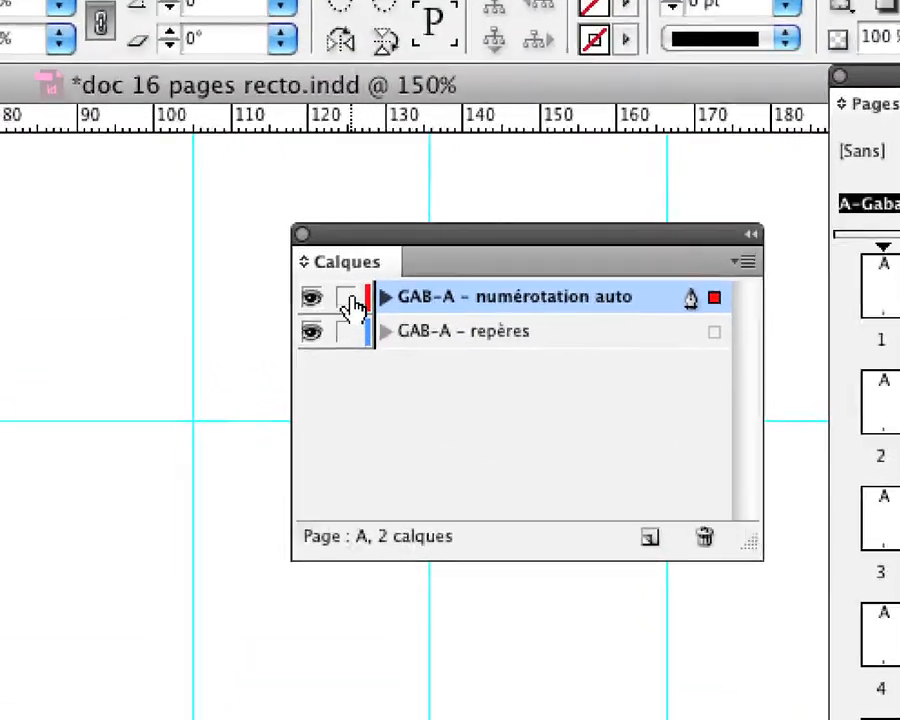
click(309, 194)
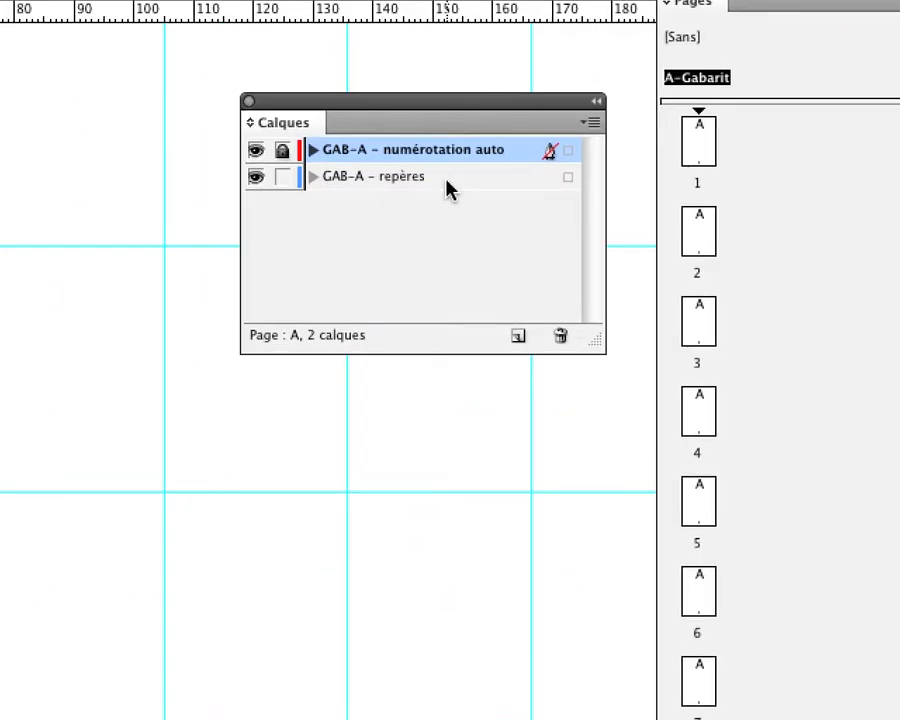
Make GAB-A - repères the active layer and marquee-select all the guides on the A-Gabarit master
click(447, 184)
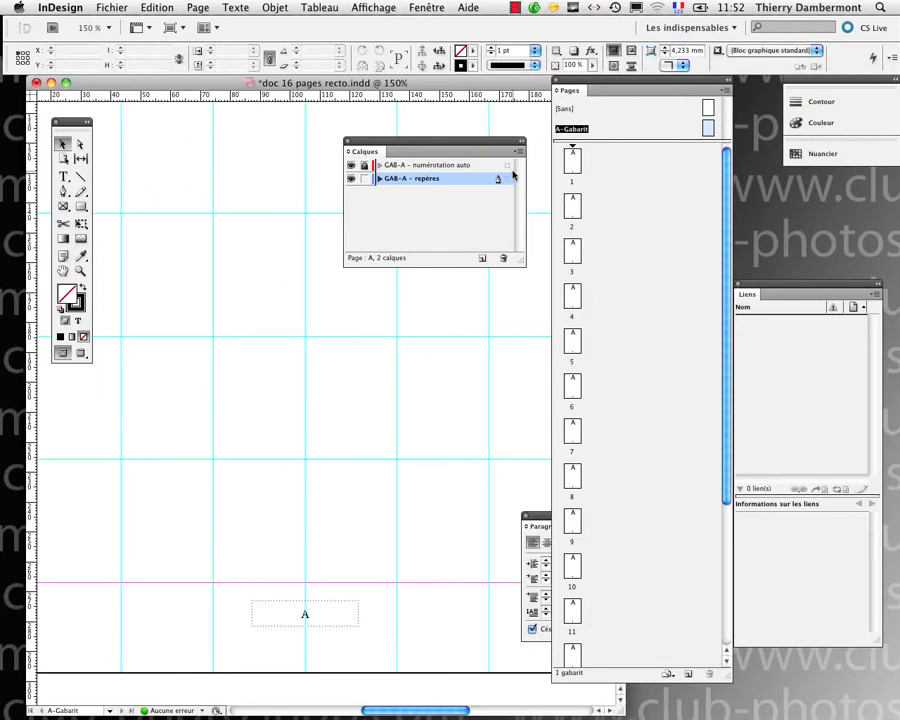
key(super+minus)
key(super+minus)
key(super+minus)
key(super+minus)
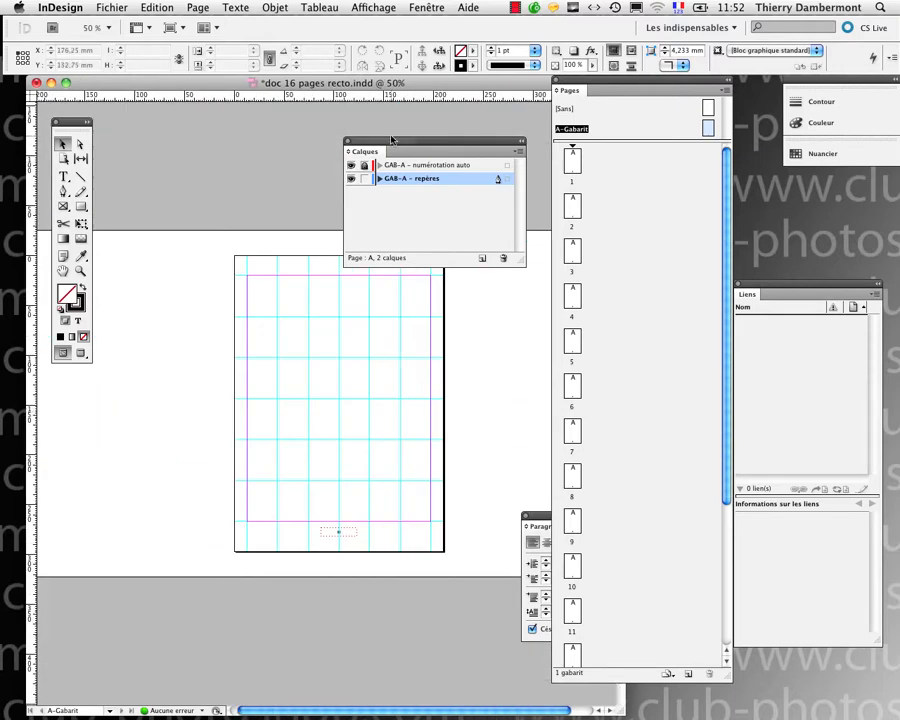
drag(380, 150, 520, 153)
drag(201, 237, 481, 565)
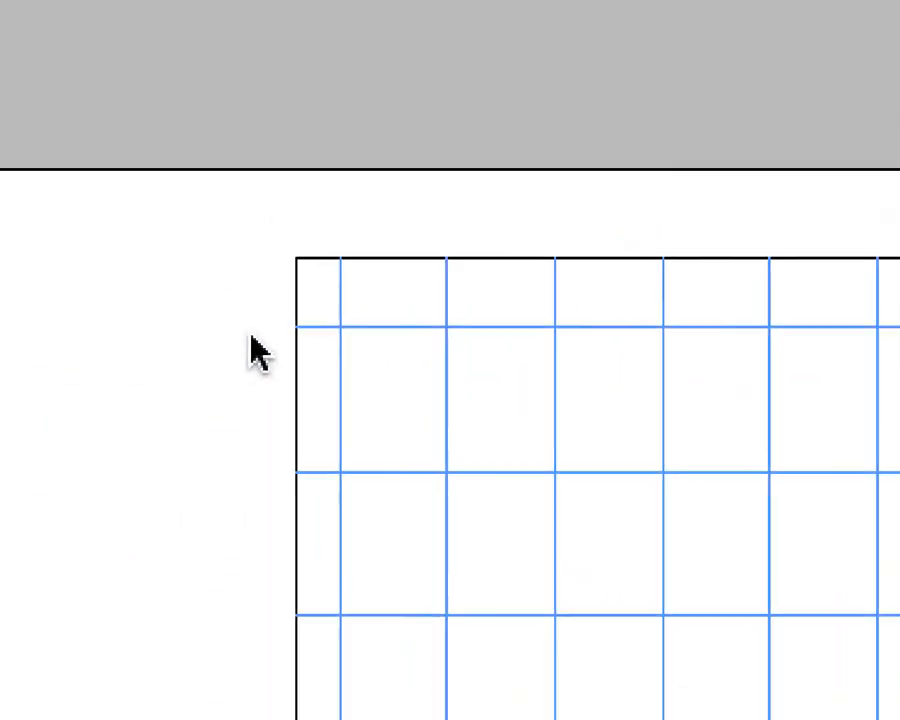
drag(228, 273, 670, 719)
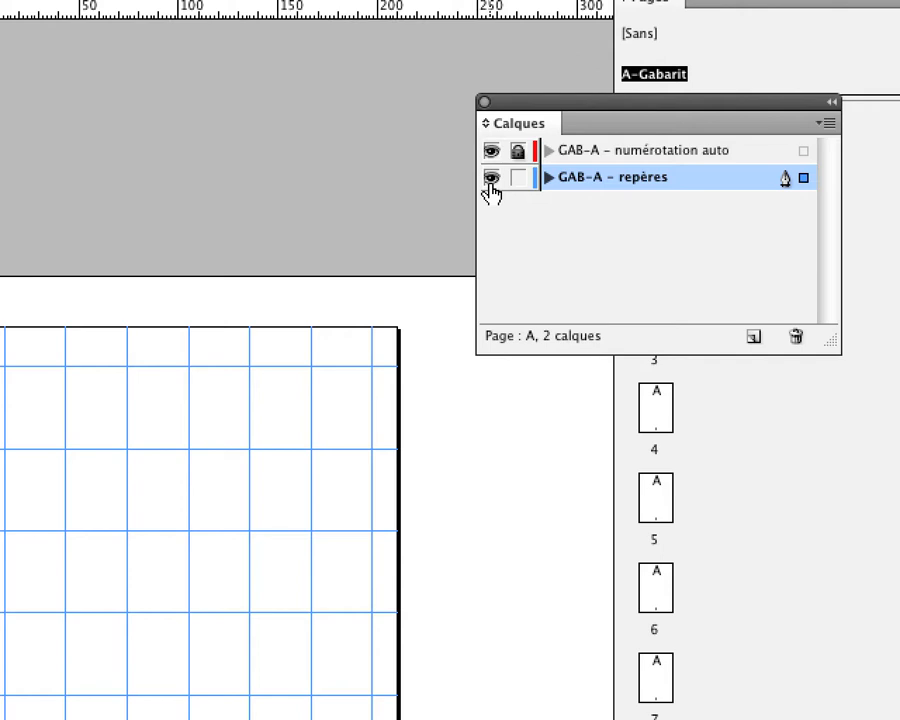
Hide and show the GAB-A - repères layer several times and compare this with the Masquer les repères command
click(491, 178)
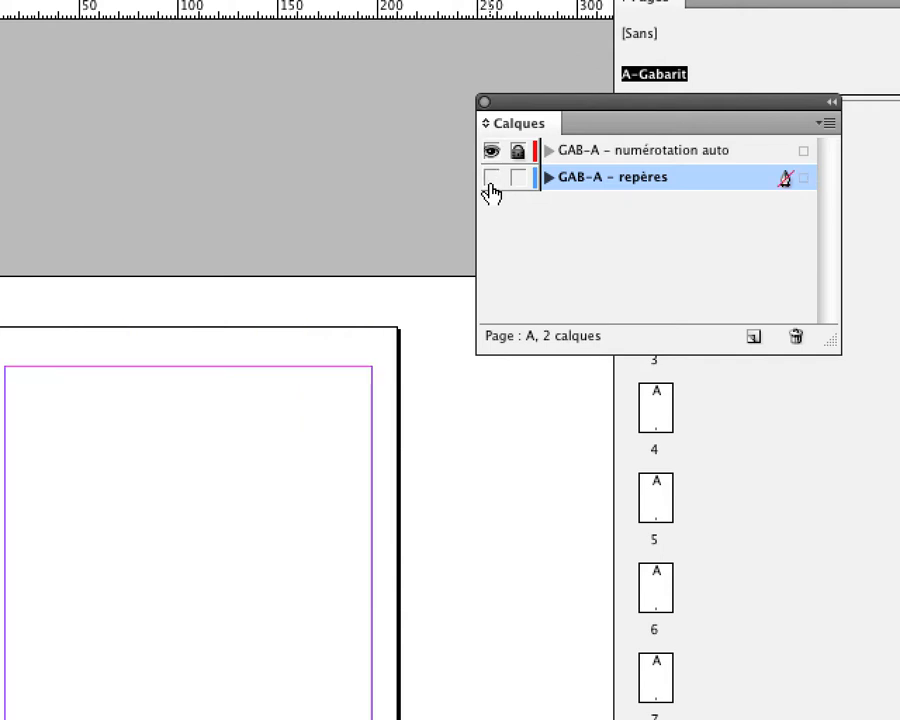
click(491, 178)
click(491, 178)
click(491, 178)
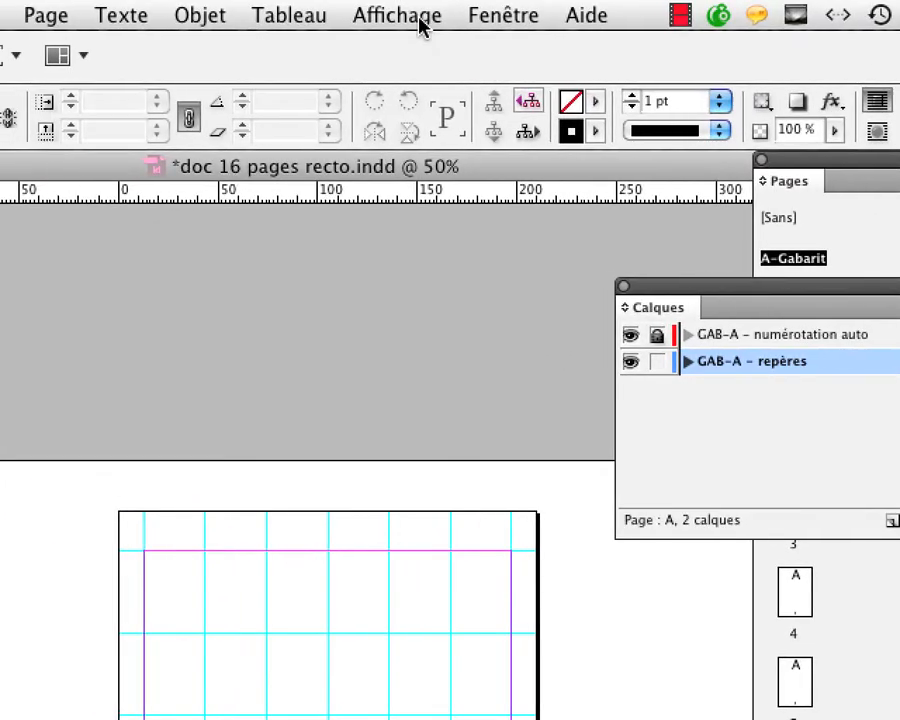
click(380, 15)
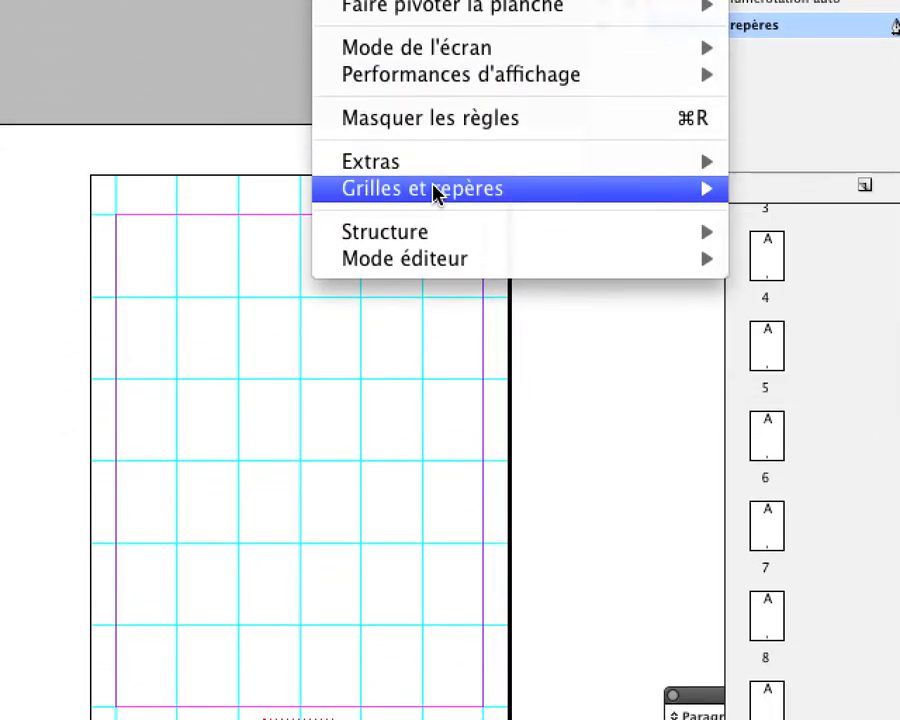
mouse_move(458, 215)
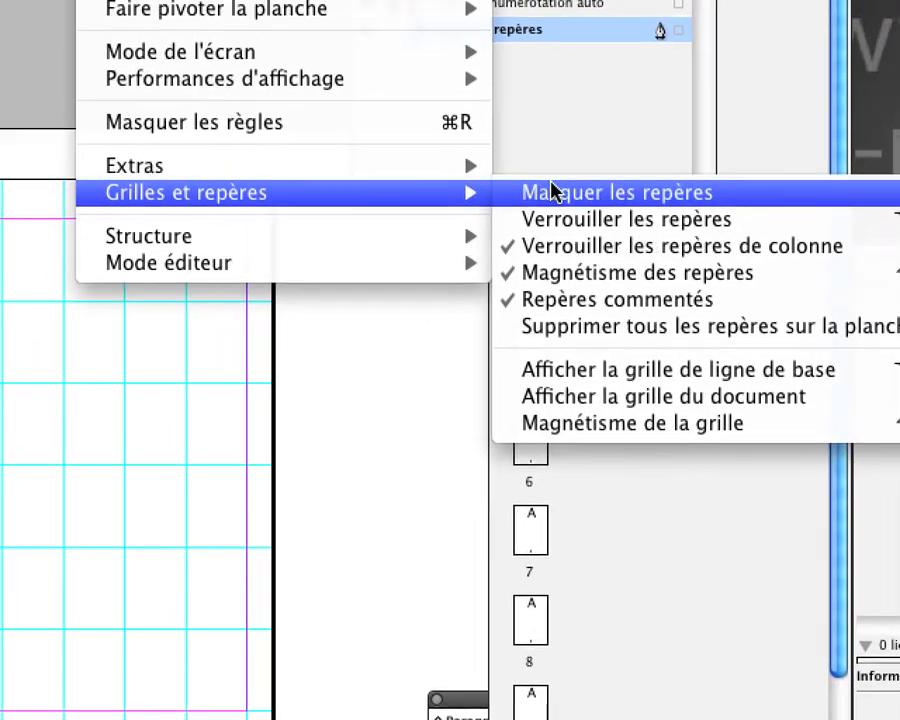
click(548, 191)
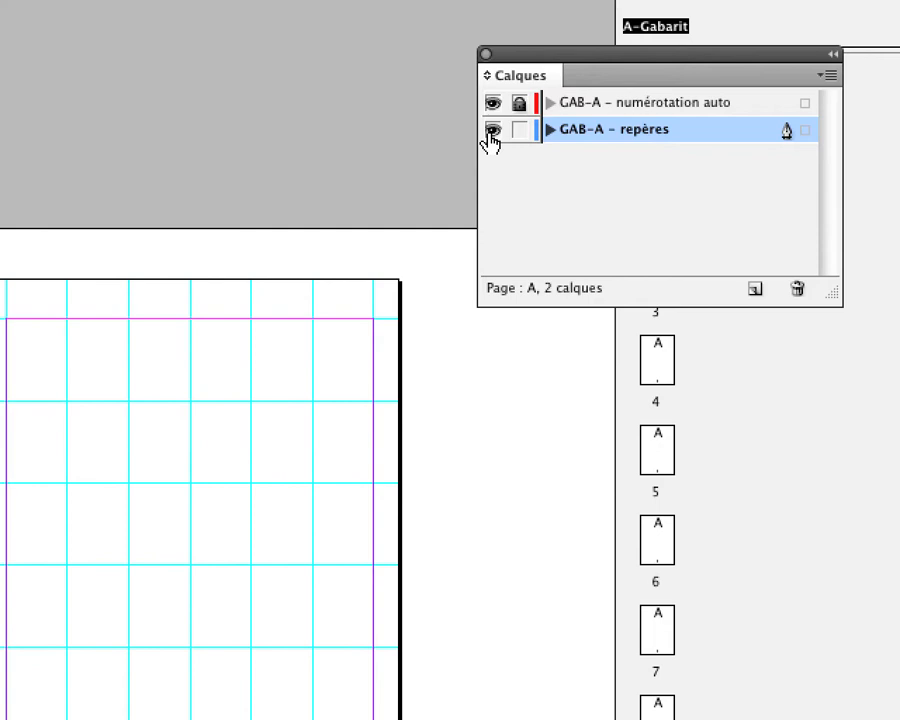
click(492, 130)
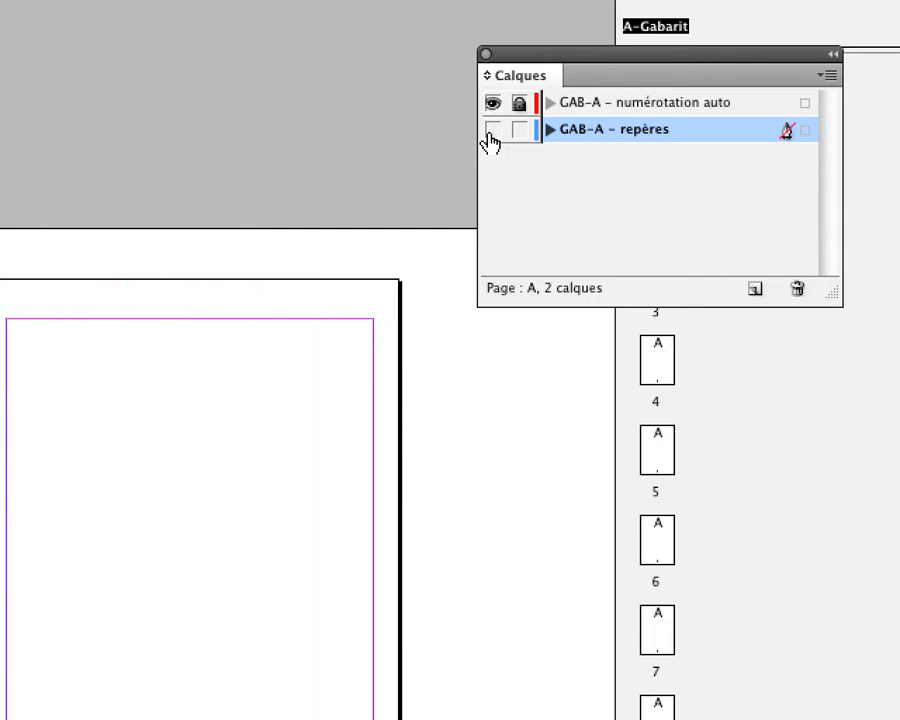
click(492, 130)
click(492, 130)
click(492, 130)
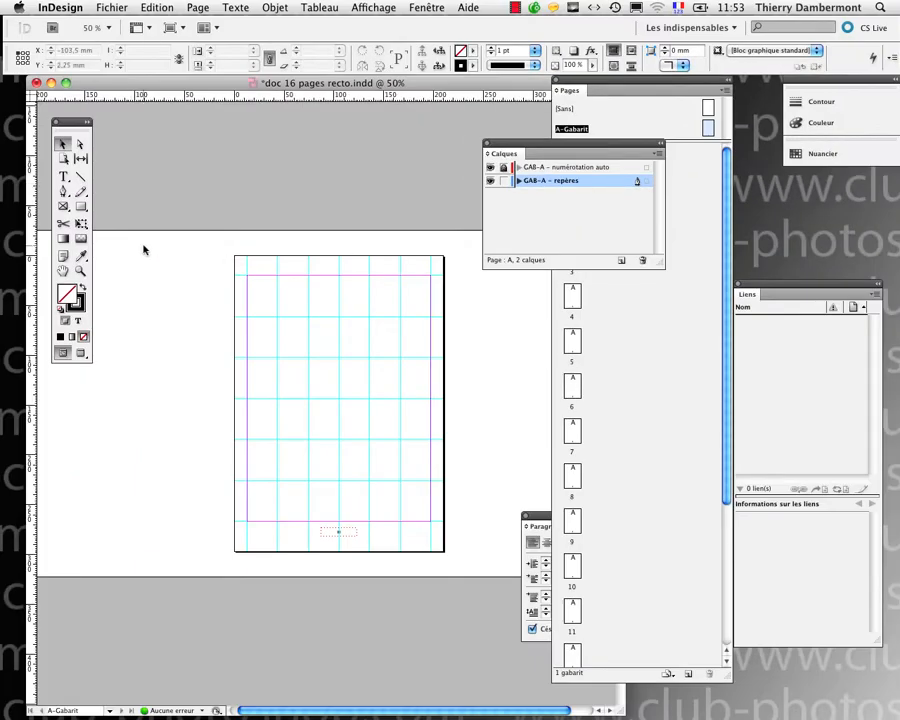
Select all the guides on the A-Gabarit master and set their ruler guide colour to Gris
drag(317, 341, 490, 564)
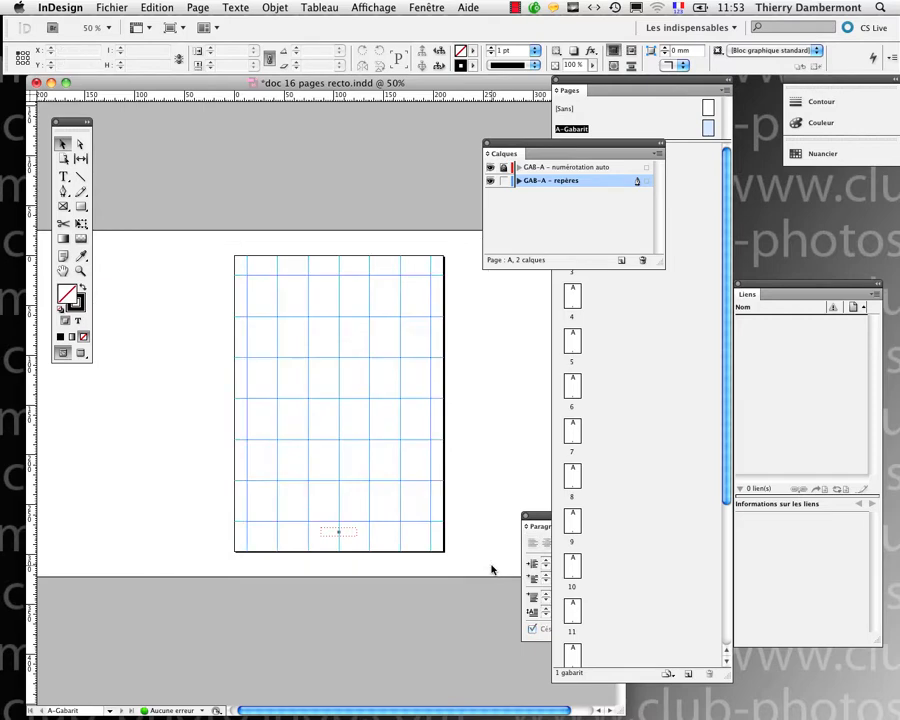
click(489, 562)
key(super+alt+g)
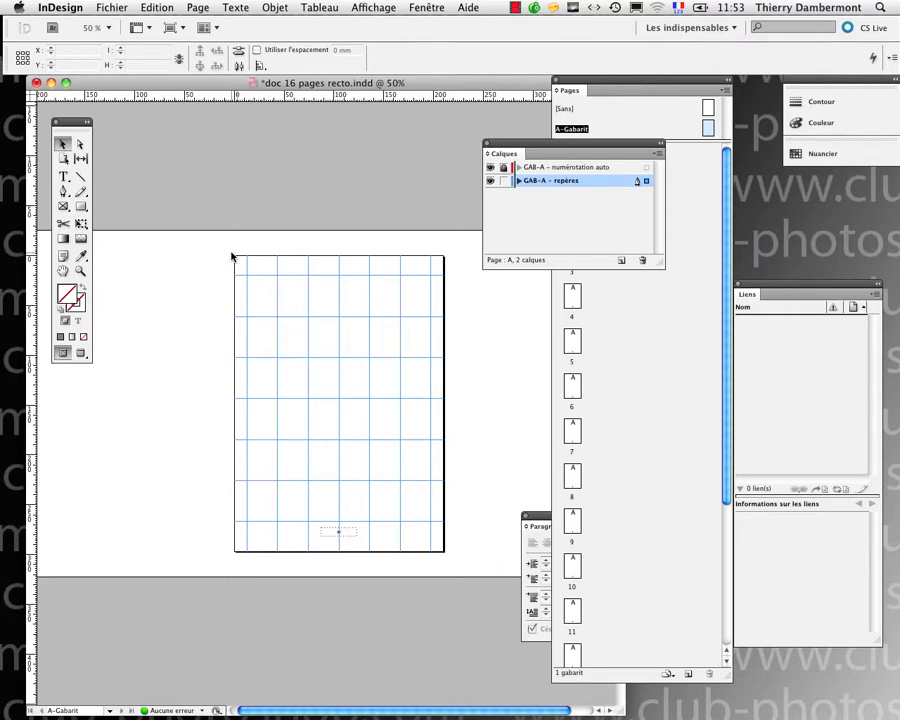
click(208, 7)
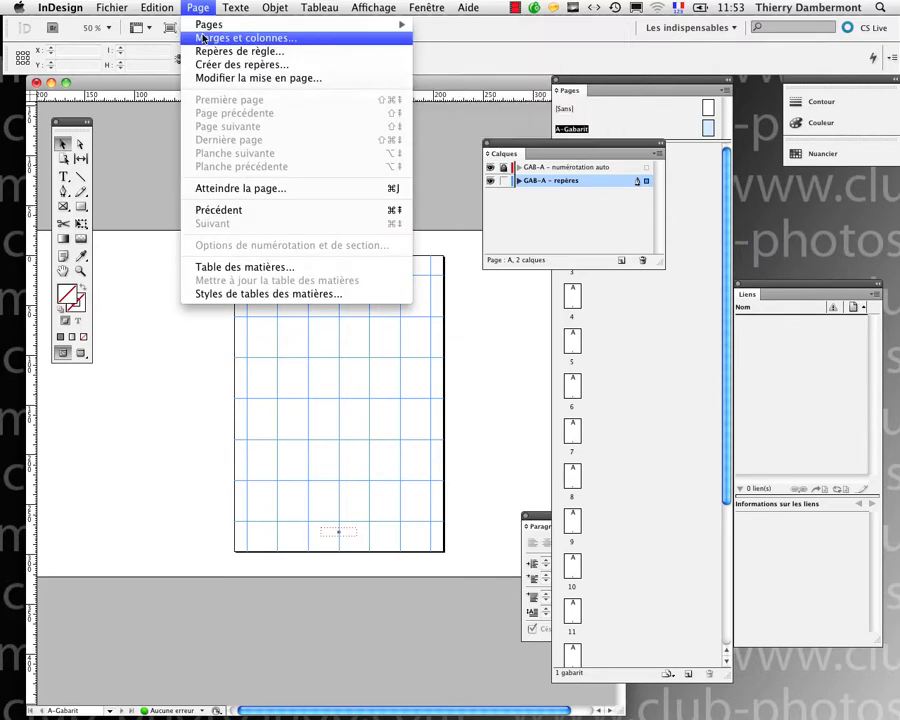
click(207, 52)
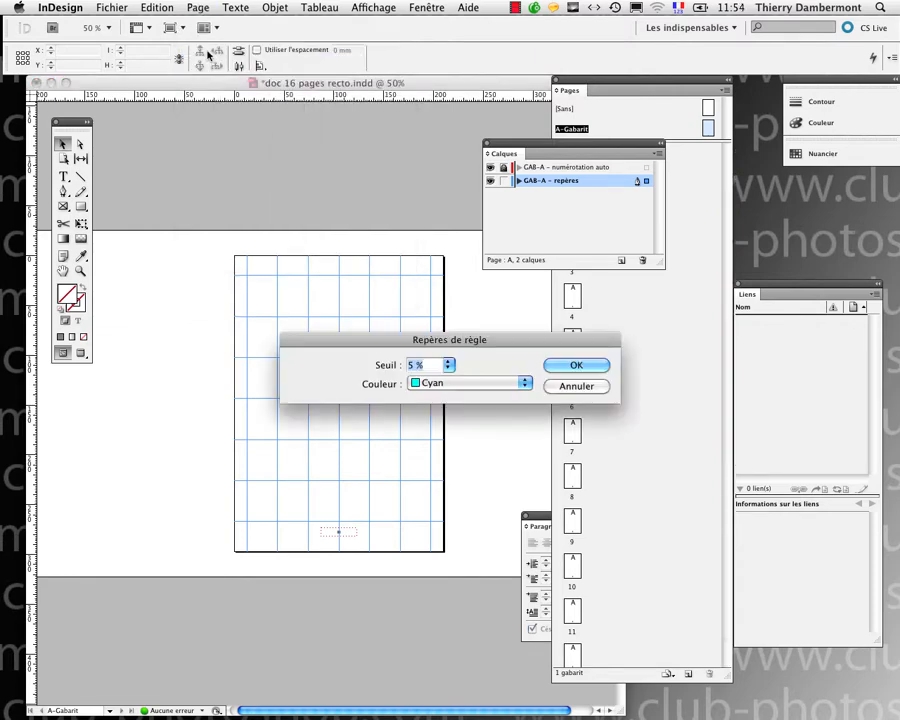
drag(475, 342, 597, 342)
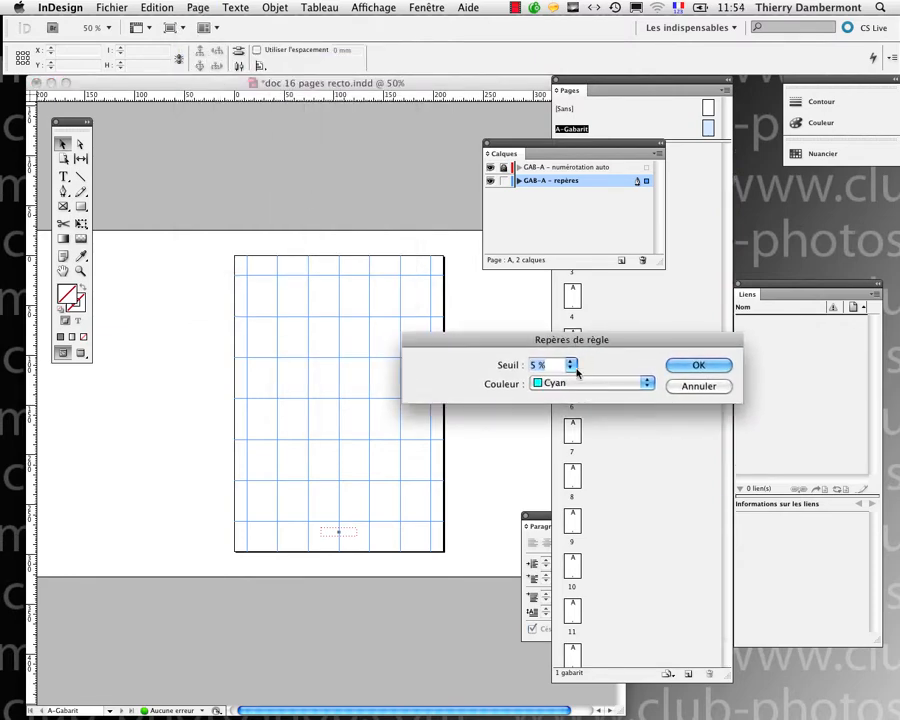
click(581, 384)
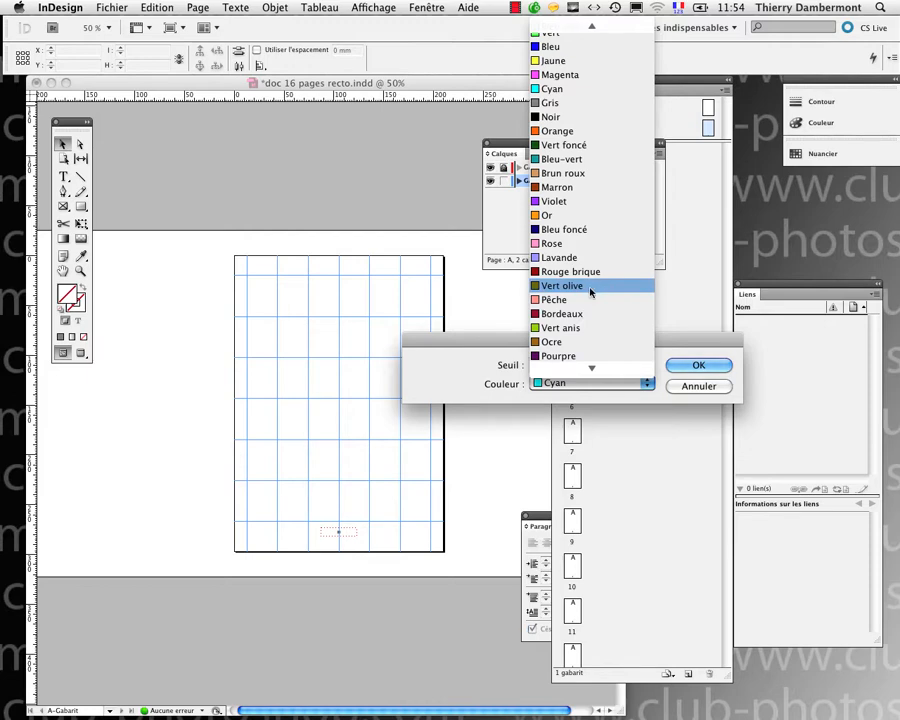
click(551, 102)
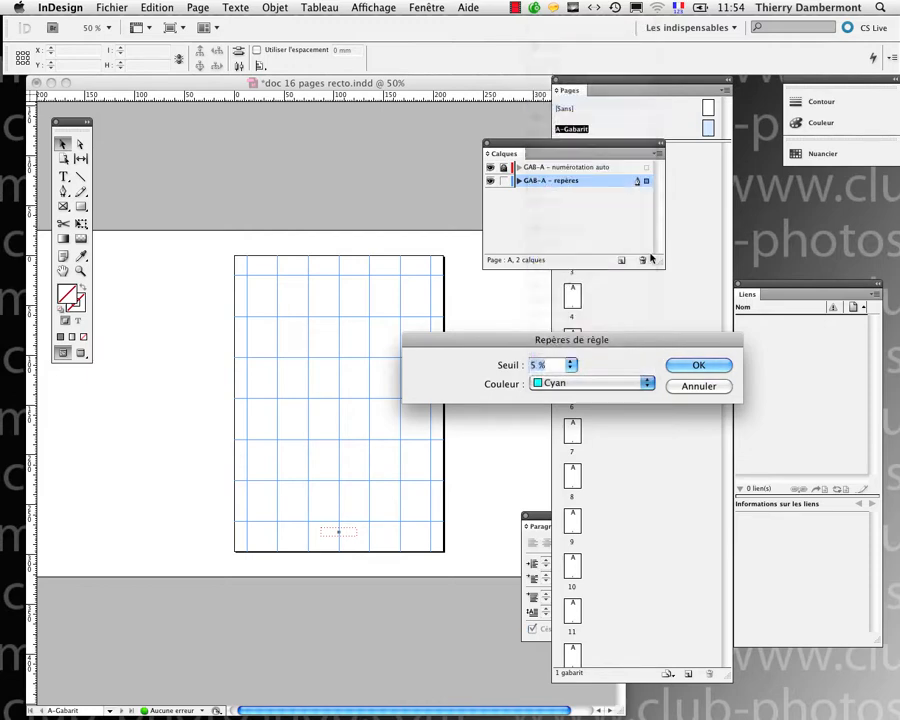
click(712, 363)
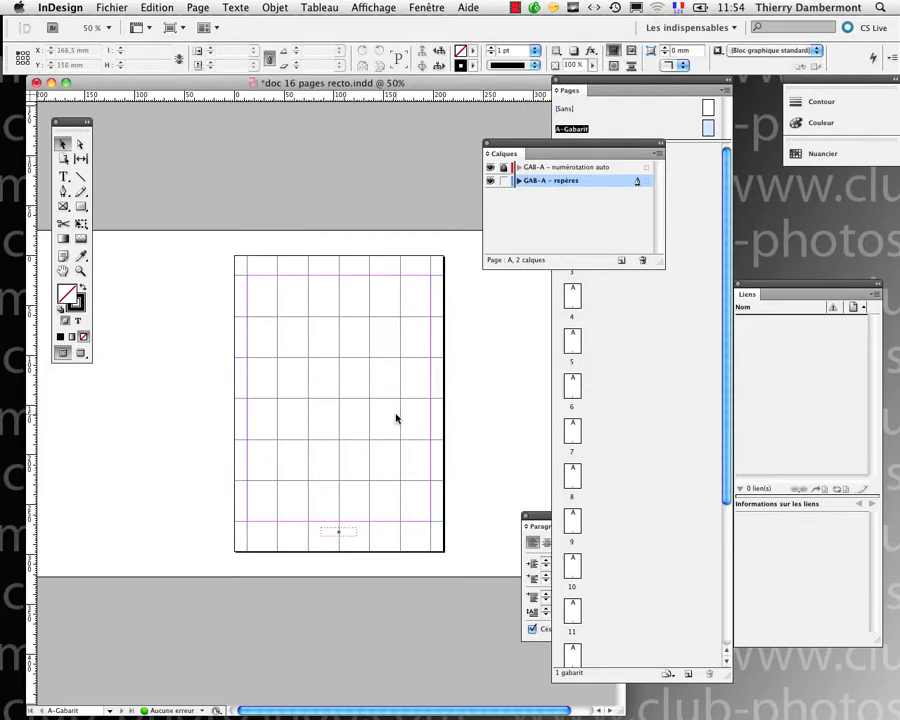
Reselect all the master's guides and change their ruler guide colour to Gris clair
click(368, 423)
click(301, 420)
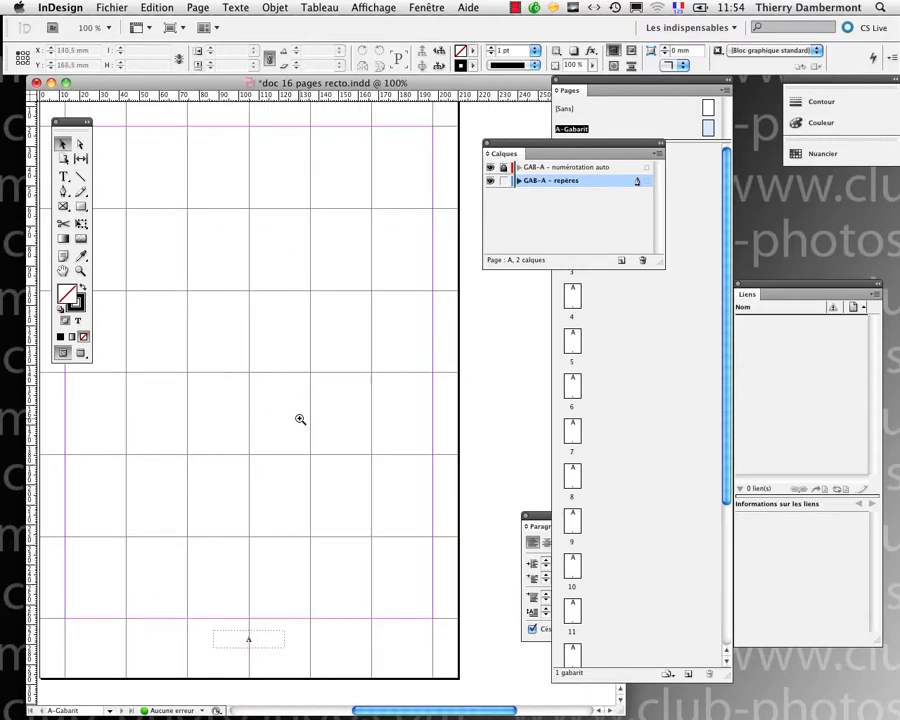
alt+click(300, 419)
key(super+a)
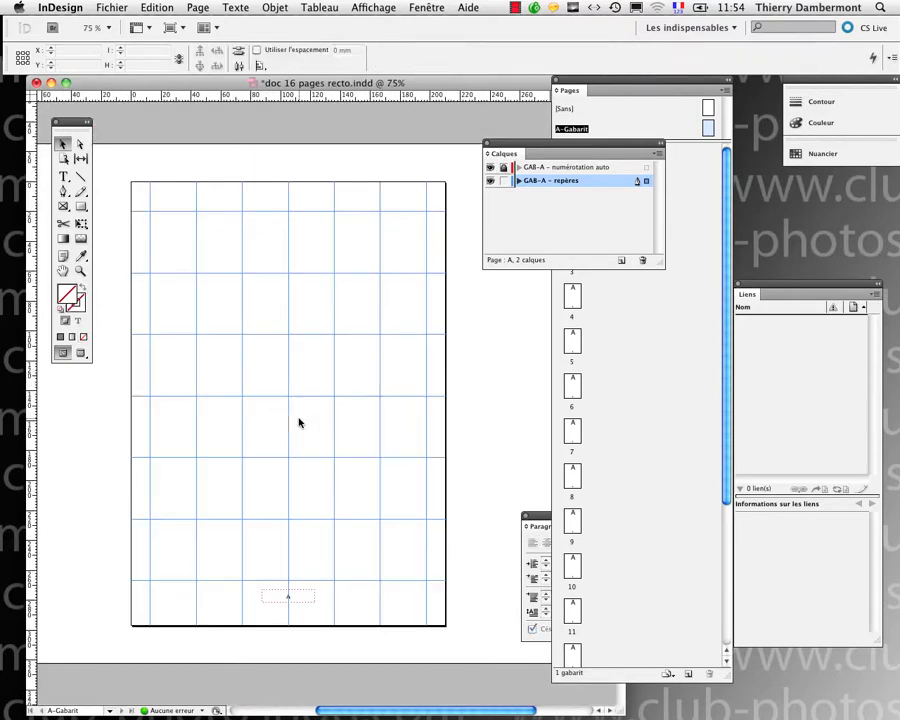
click(193, 6)
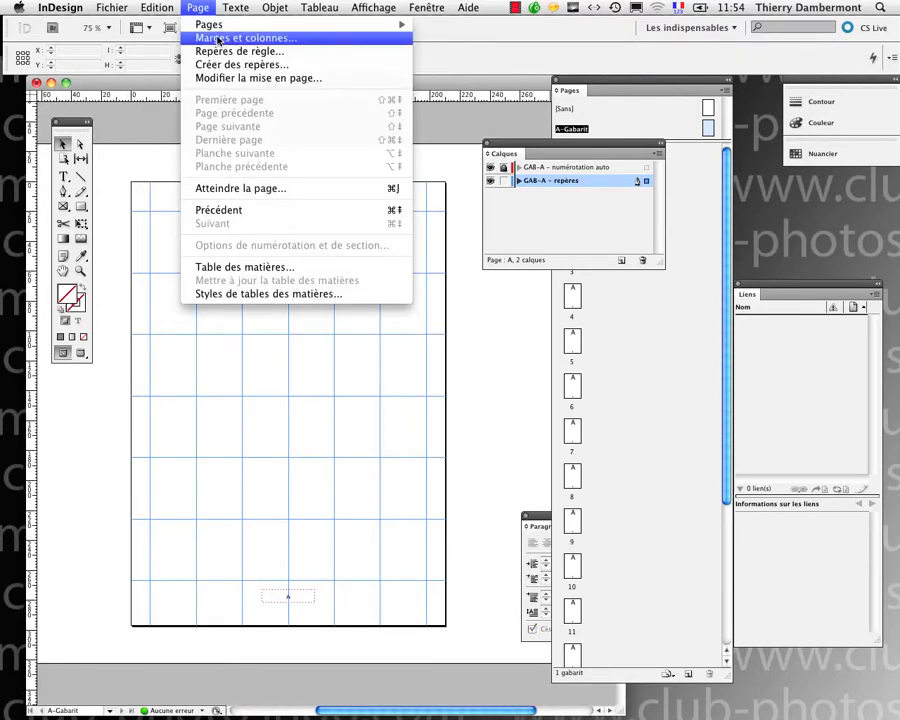
click(160, 49)
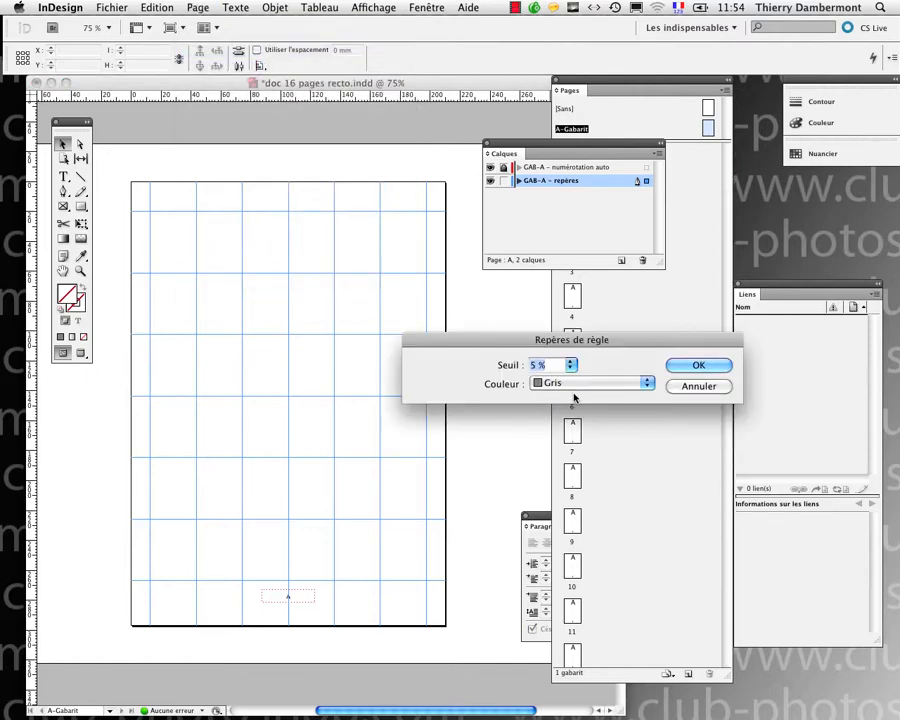
click(580, 384)
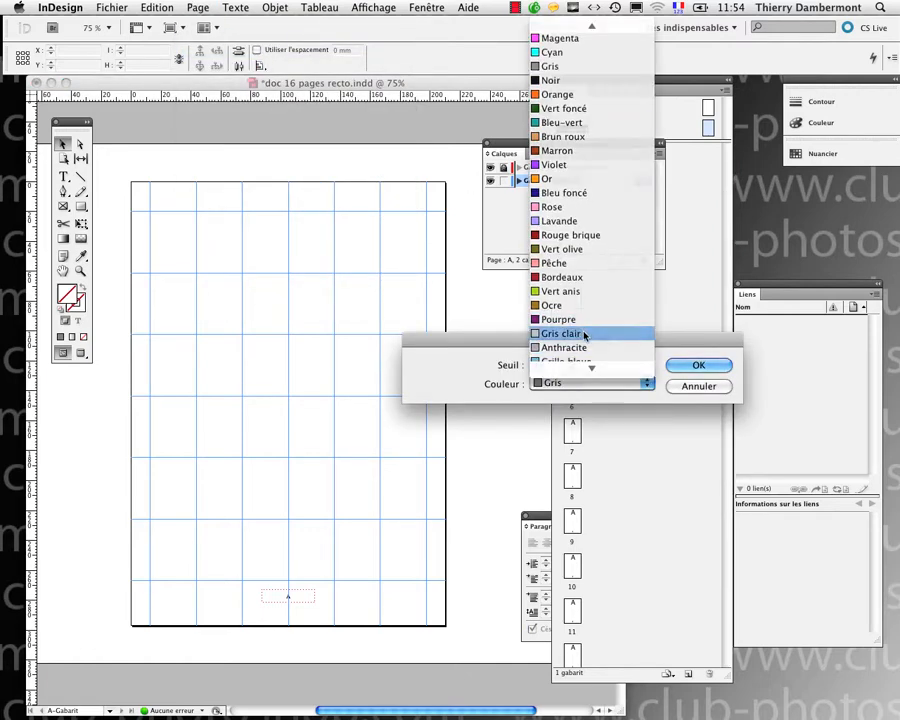
click(585, 334)
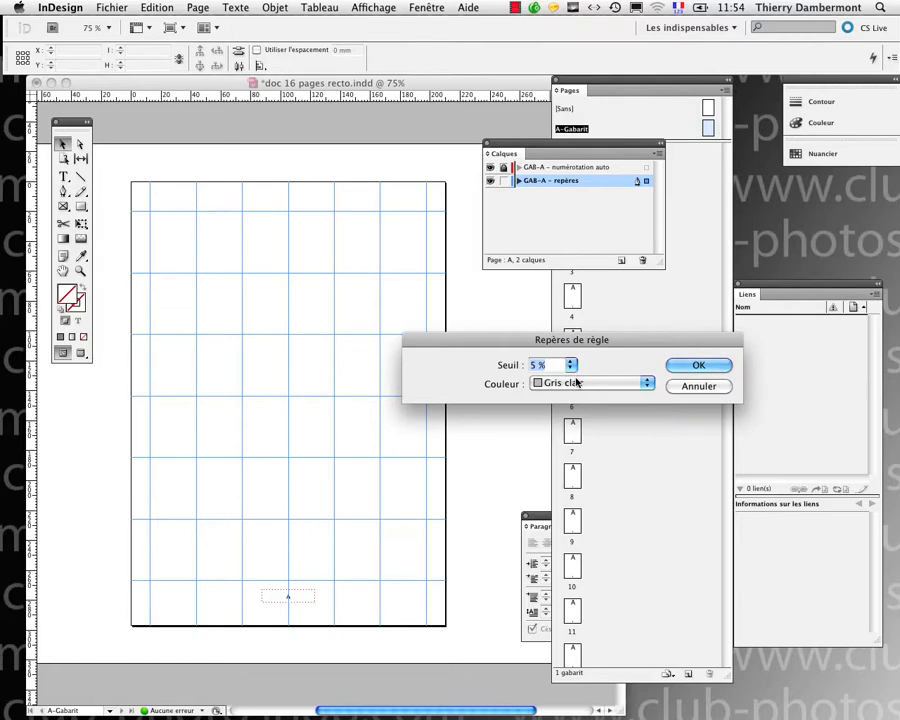
click(680, 364)
Give the selected guides a custom (Personnalisée) ruler guide colour, a very light grey paler than Gris clair
click(197, 7)
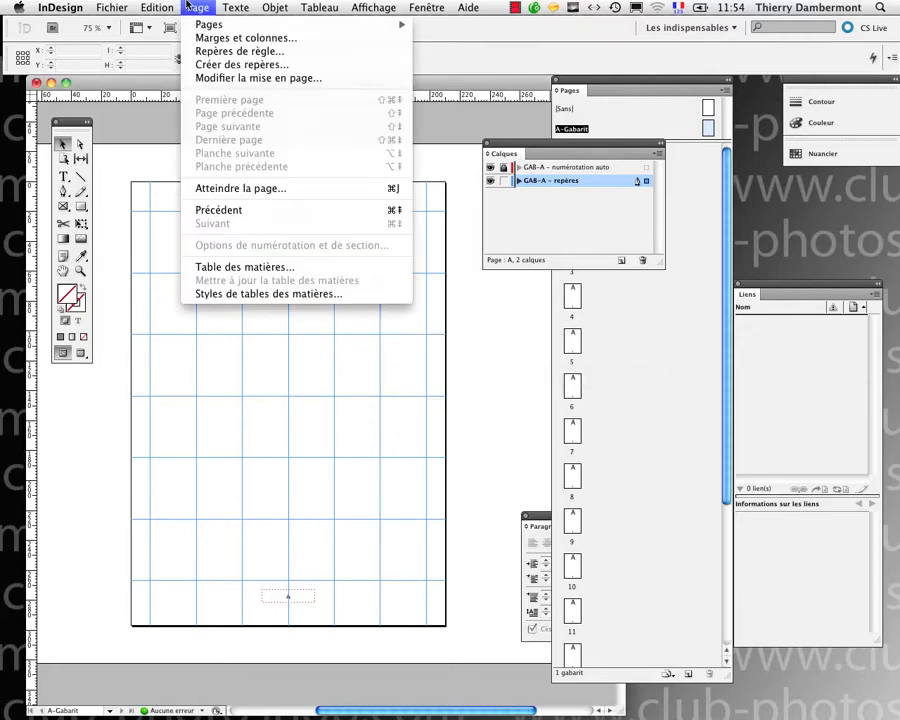
click(230, 50)
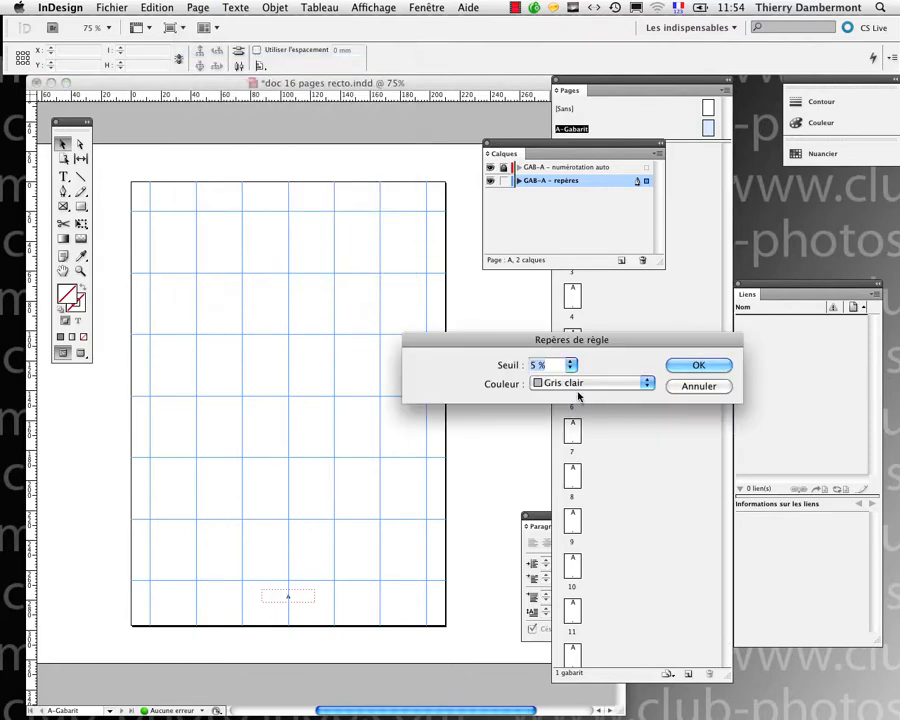
click(577, 384)
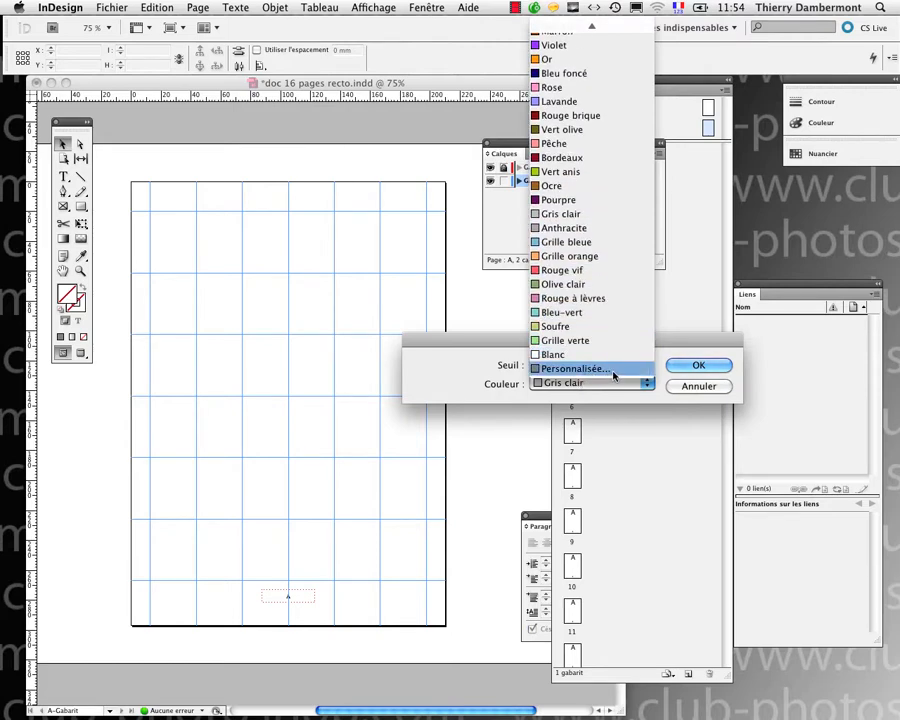
click(613, 370)
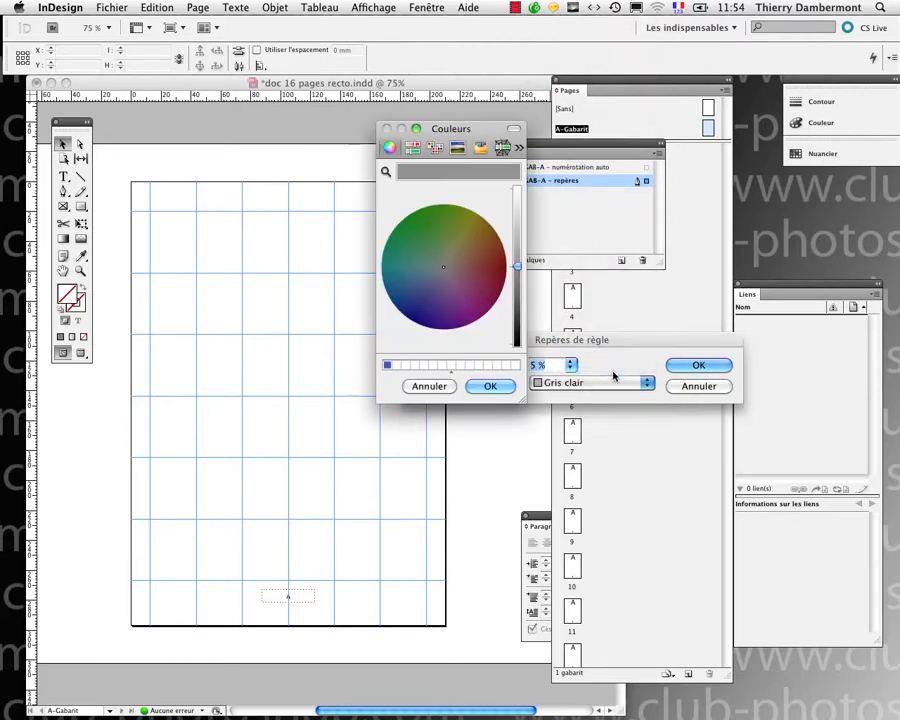
drag(516, 258, 518, 210)
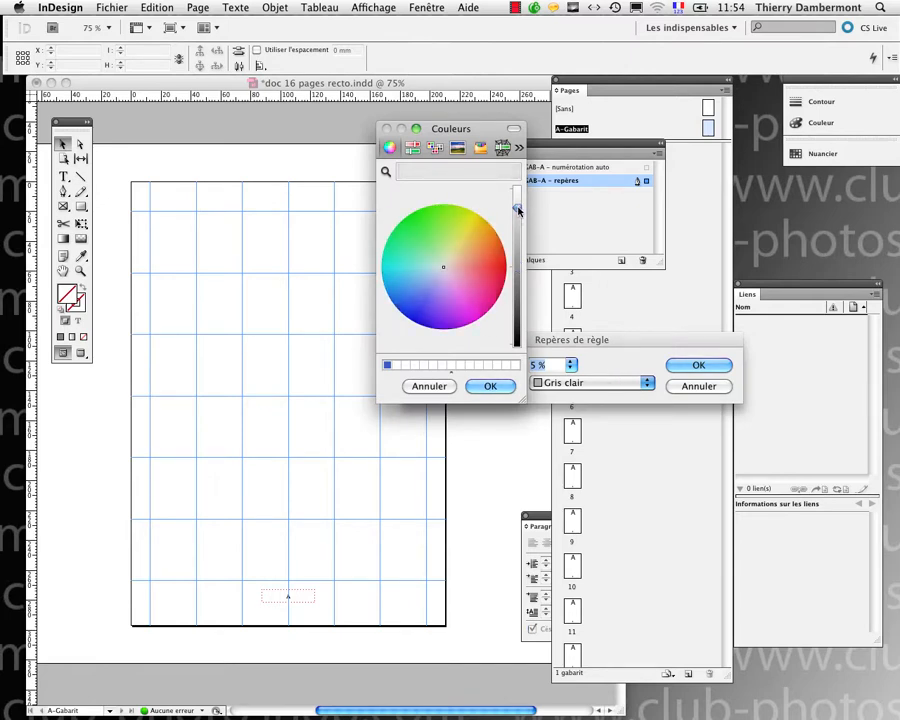
click(494, 387)
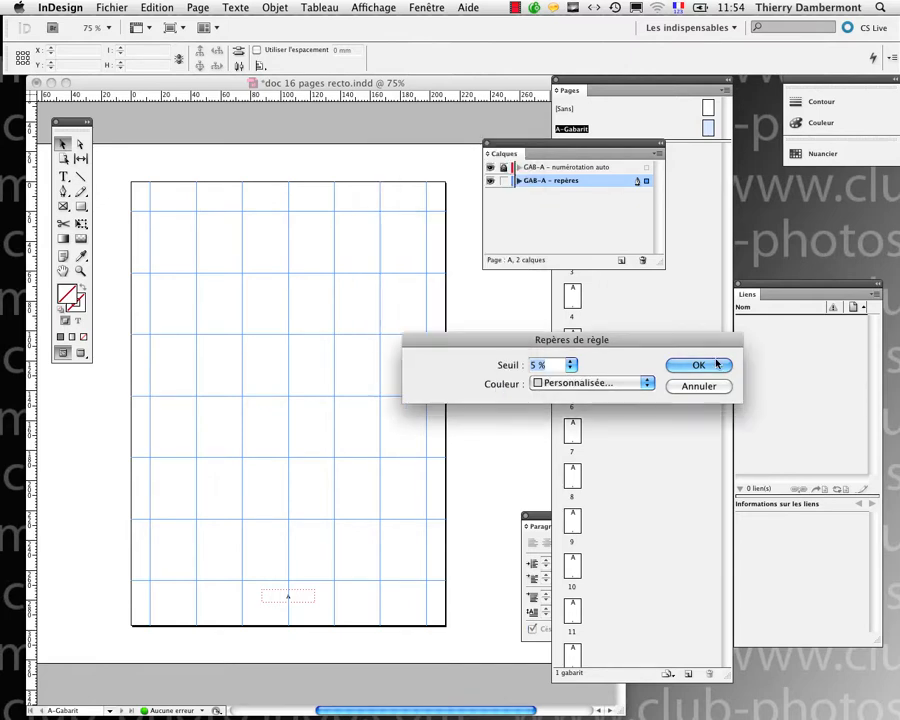
click(715, 364)
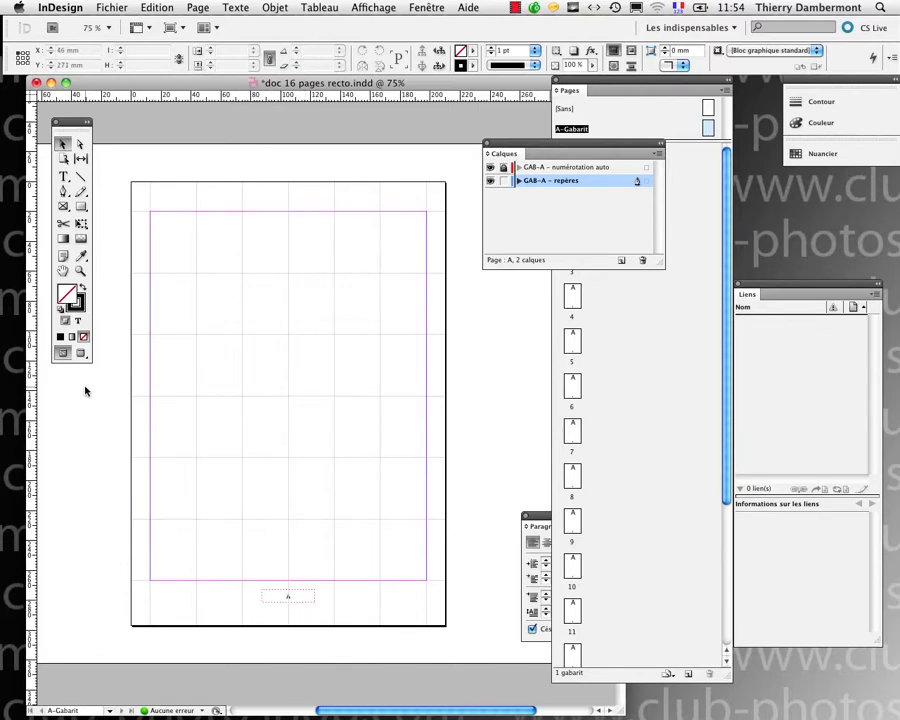
Save the document under the new name doc 16 pages recto - 02.indd in the InDesign 25 février folder
click(112, 7)
click(170, 149)
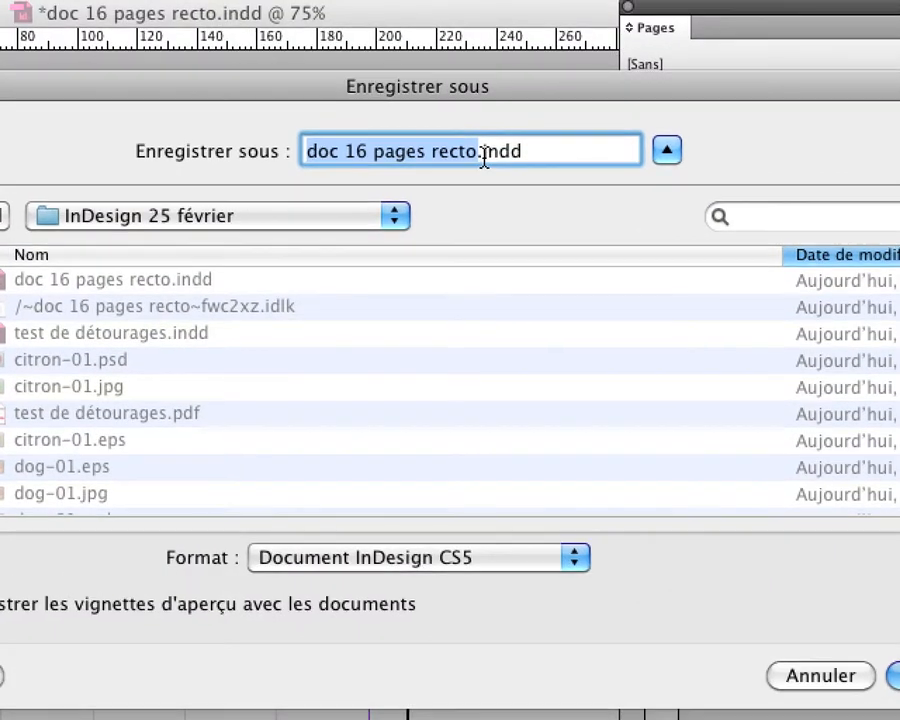
click(482, 153)
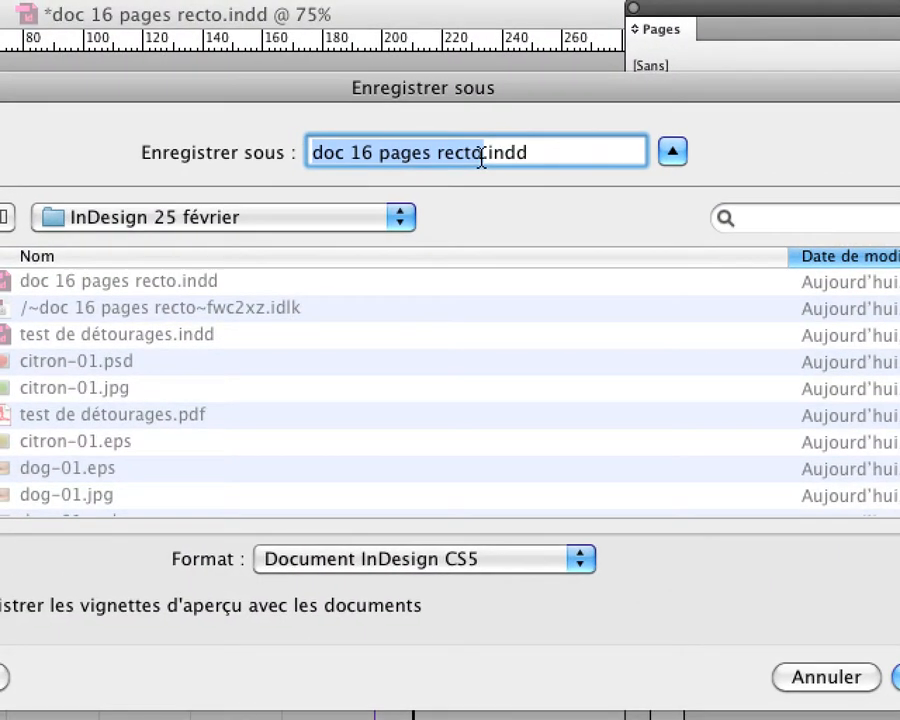
text(- 0)
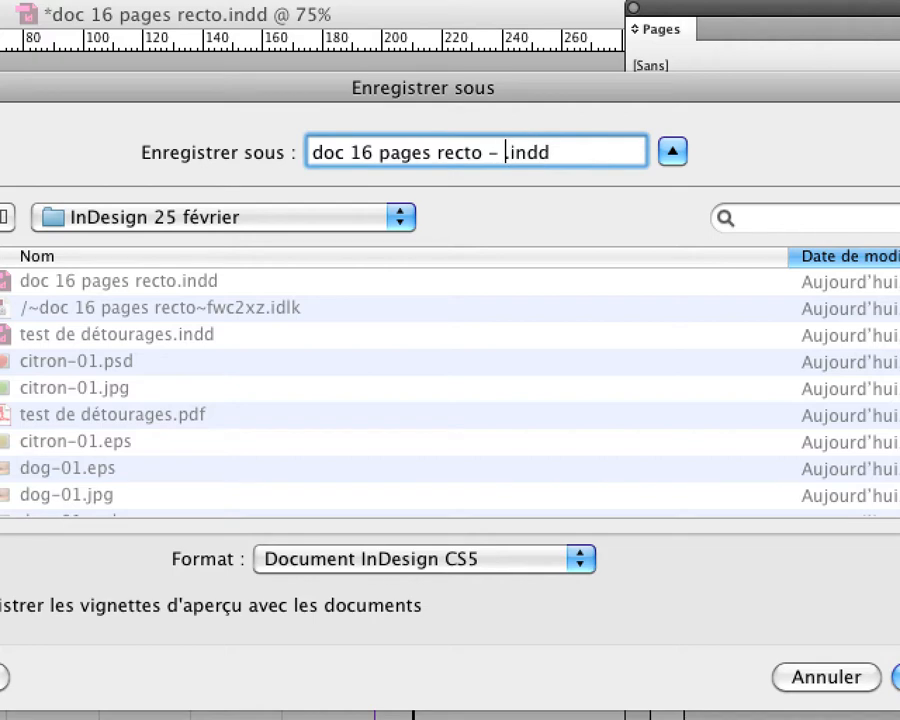
text(2)
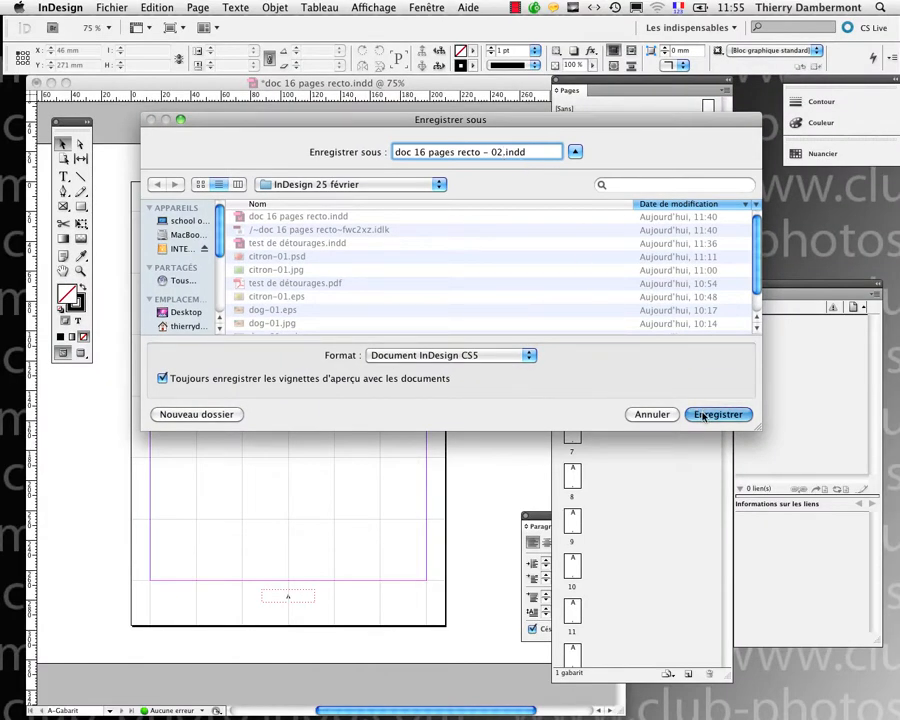
click(698, 414)
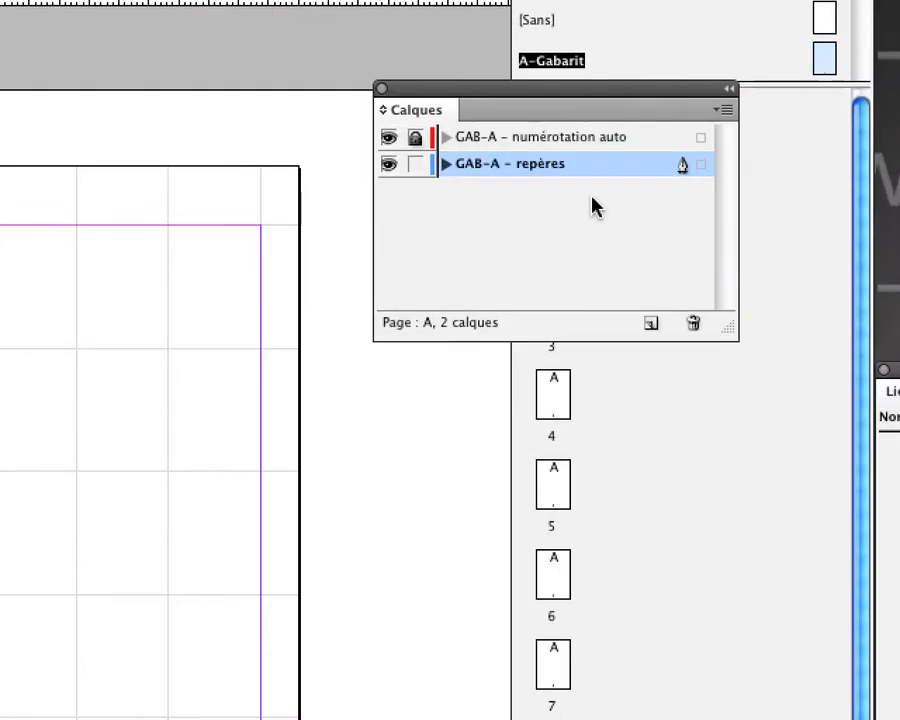
Lock the GAB-A - repères layer and create a new layer named GAB-A - bloc texte above it
click(455, 169)
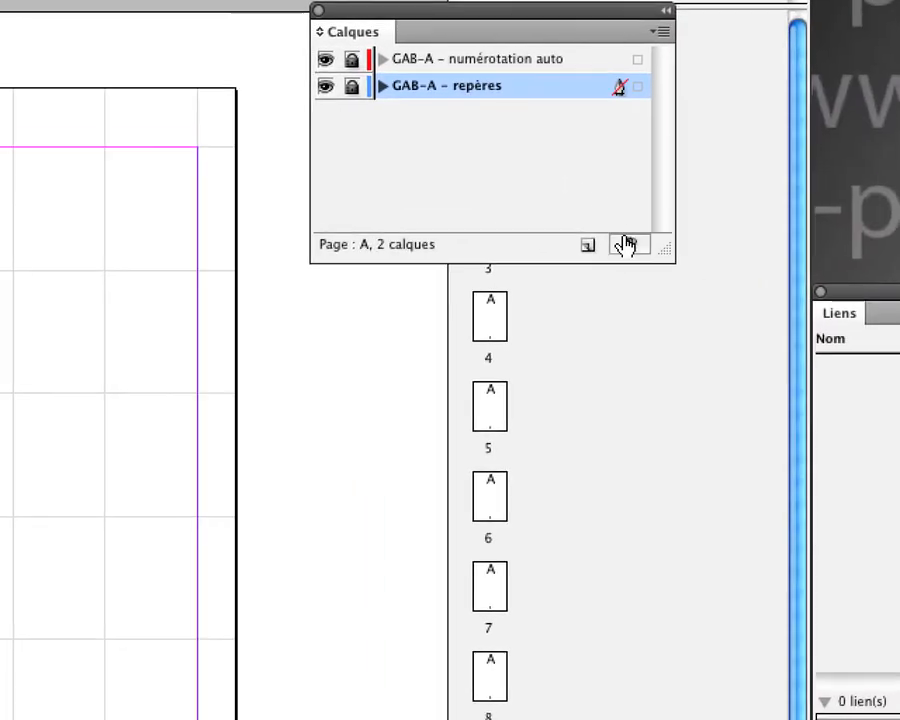
click(594, 240)
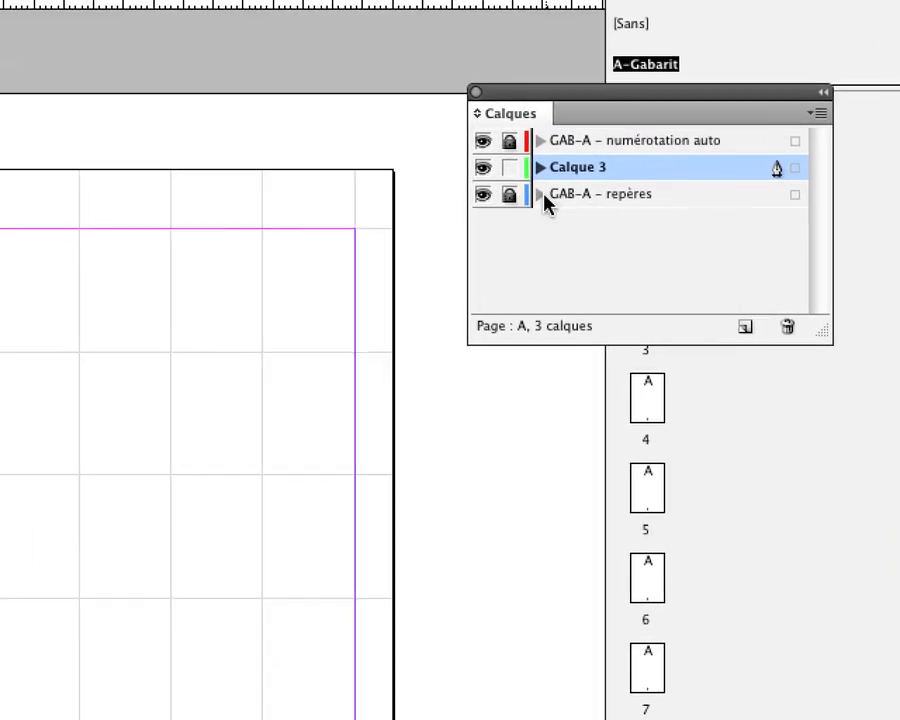
double_click(548, 194)
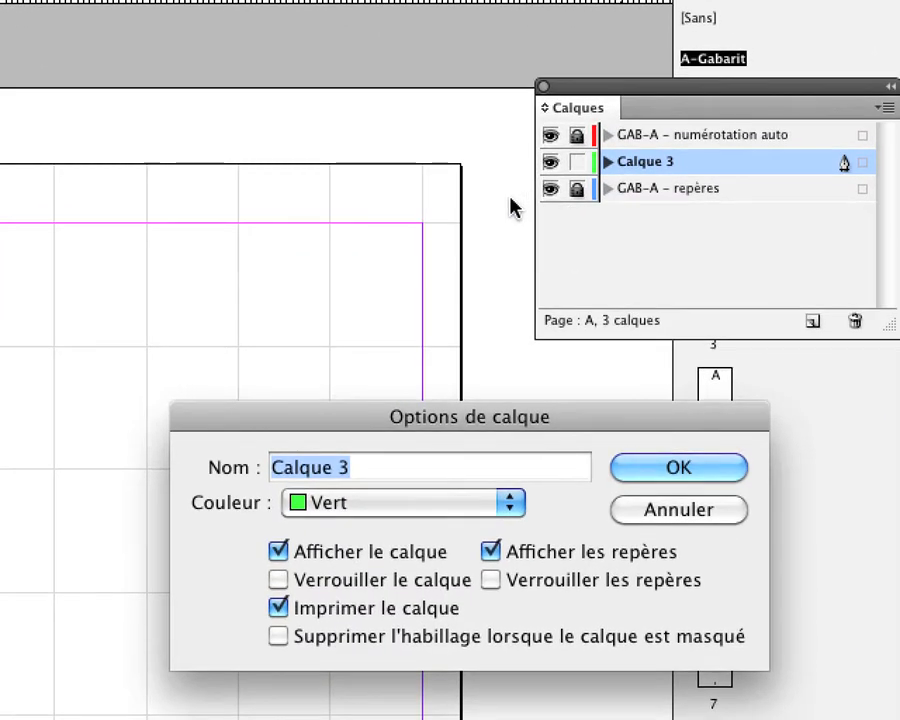
text(GAB)
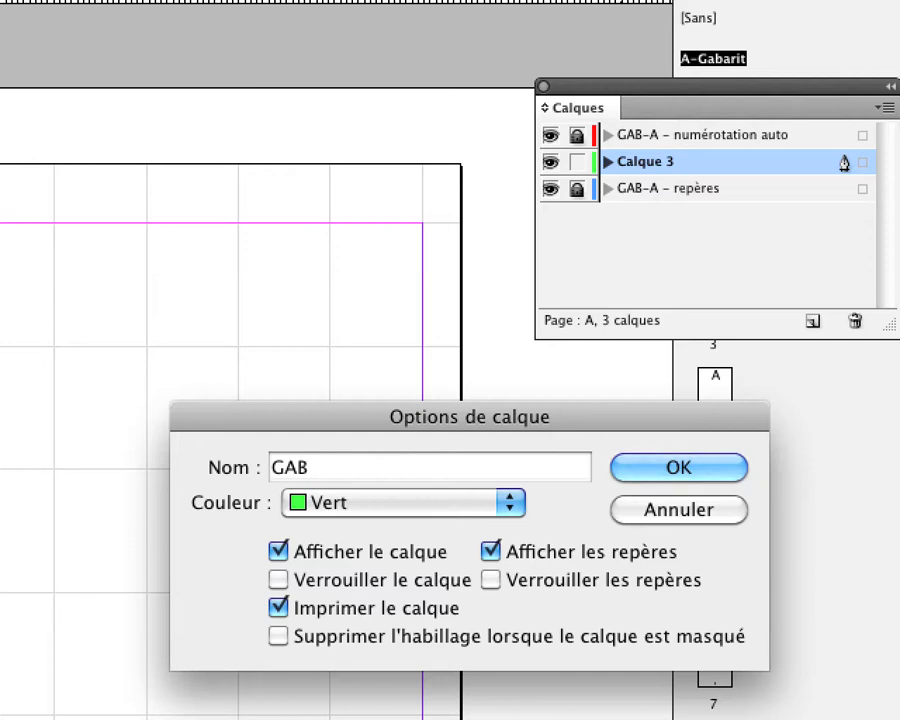
text(-A - bloc texte)
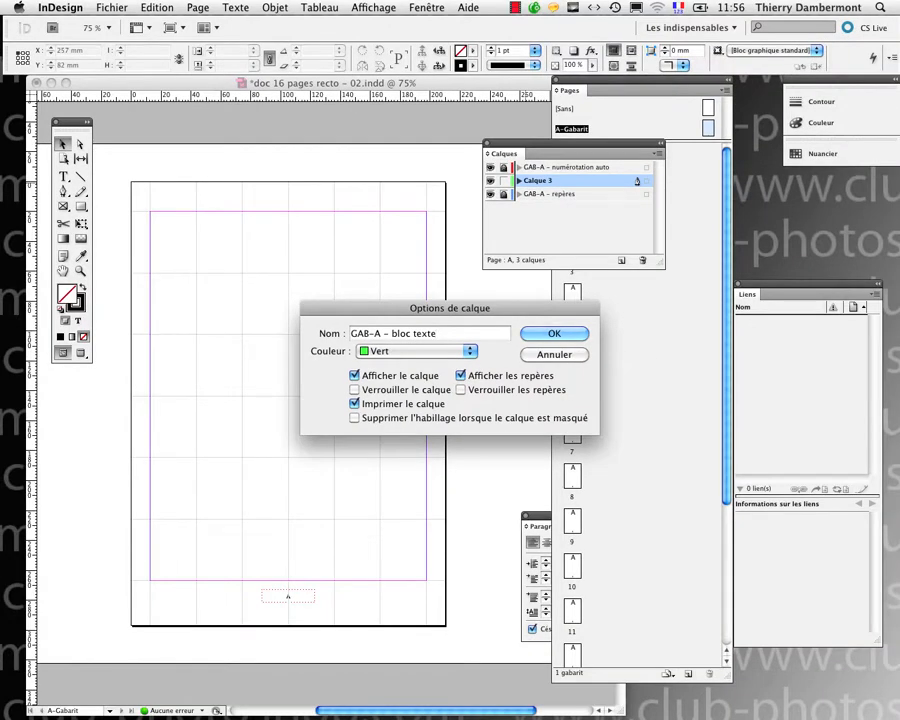
key(Return)
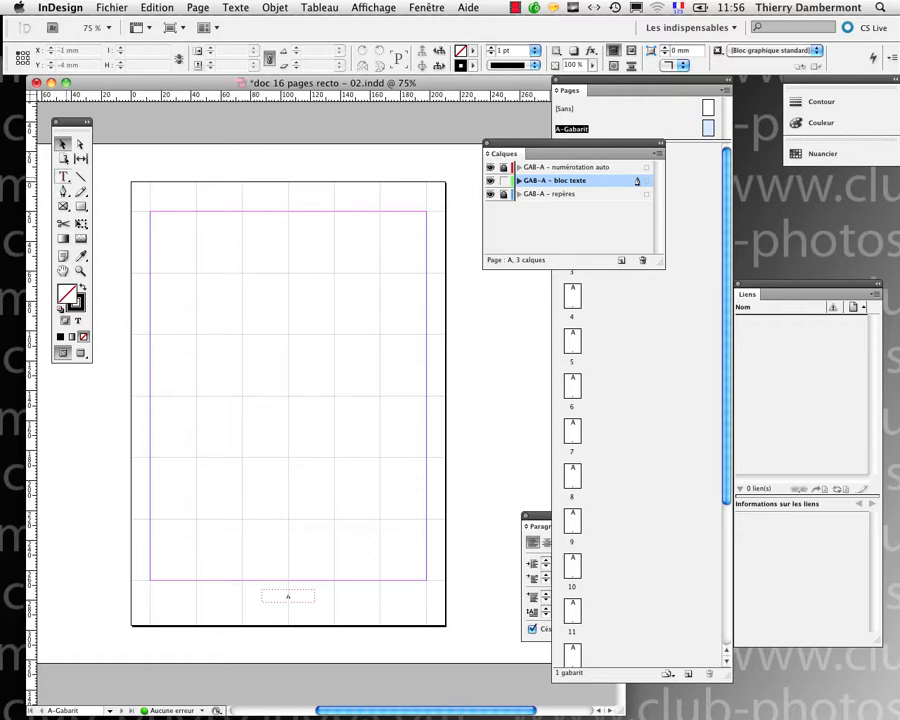
Draw a text frame about 123 by 241.5 mm from the master's top-left margin corner, spanning four grid columns down to the bottom margin
key(t)
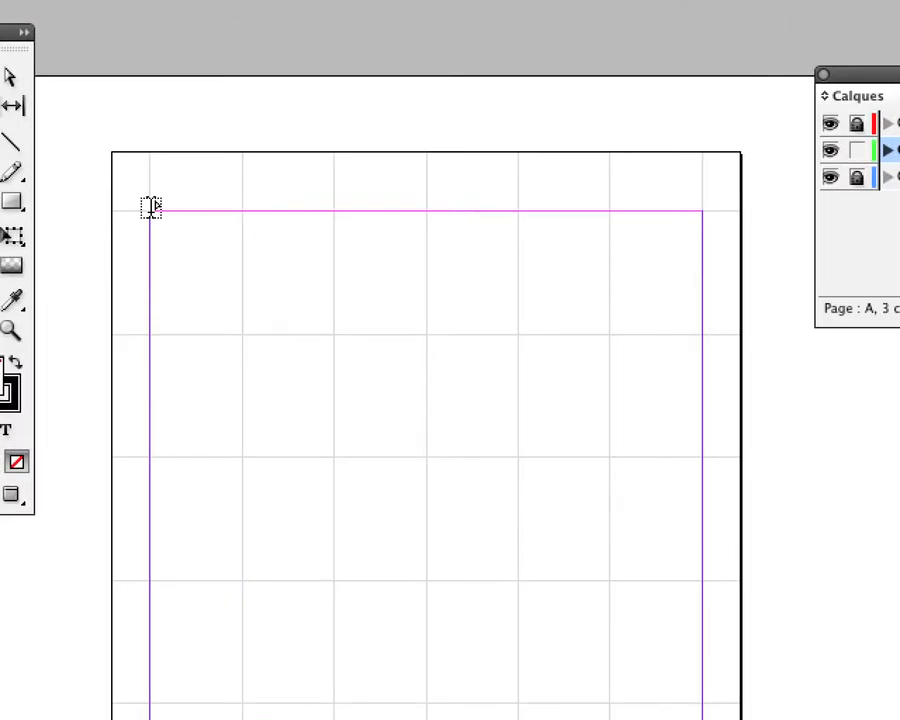
drag(150, 209, 460, 580)
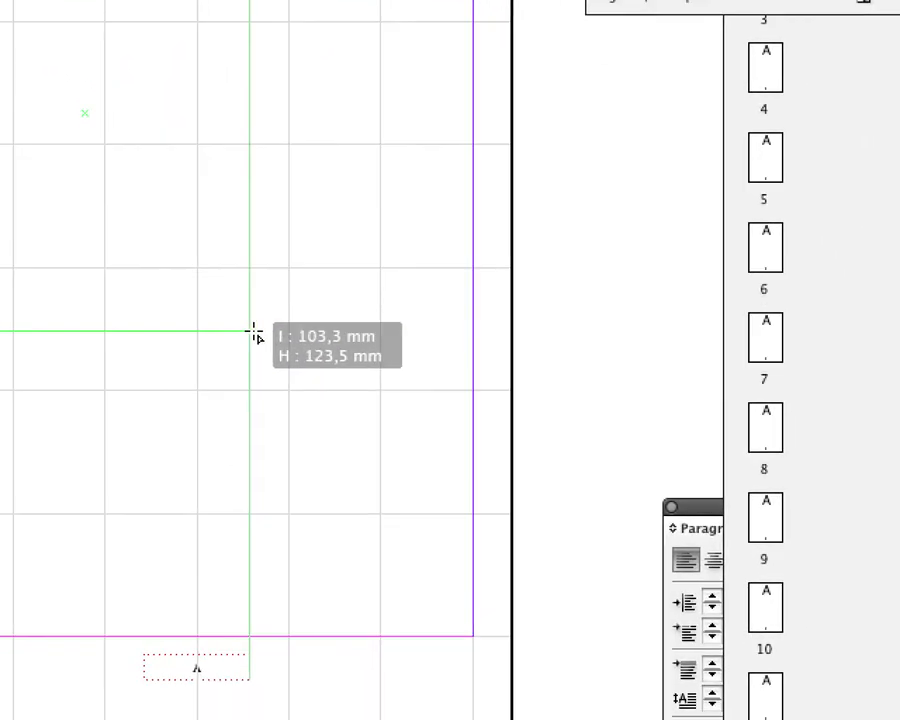
drag(254, 336, 287, 636)
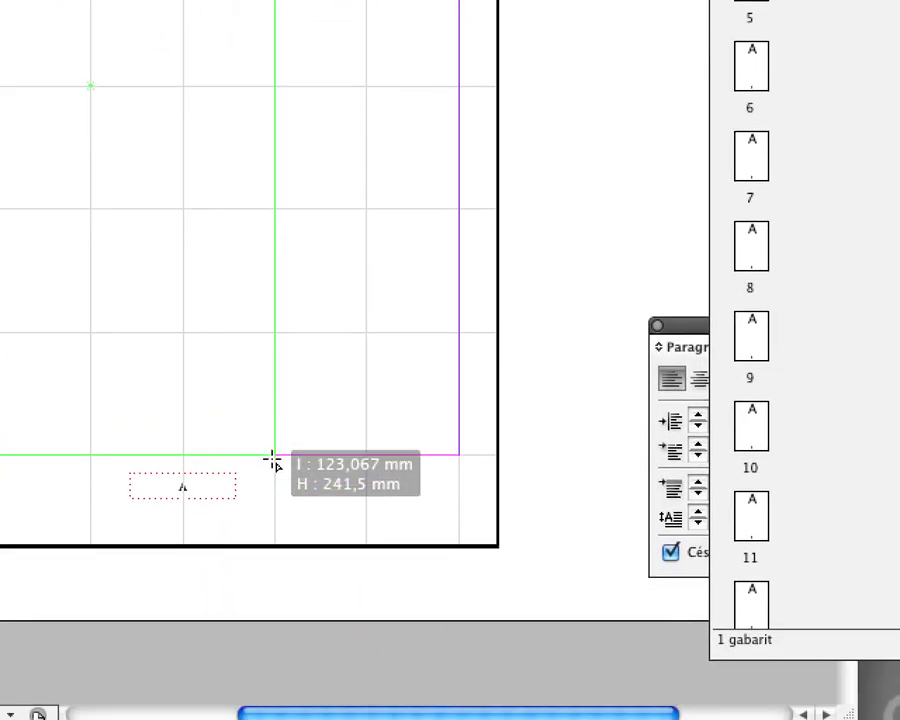
Complete the master text frame at about 123 by 247 mm, ending at the fourth grid column and the bottom margin
drag(273, 460, 272, 456)
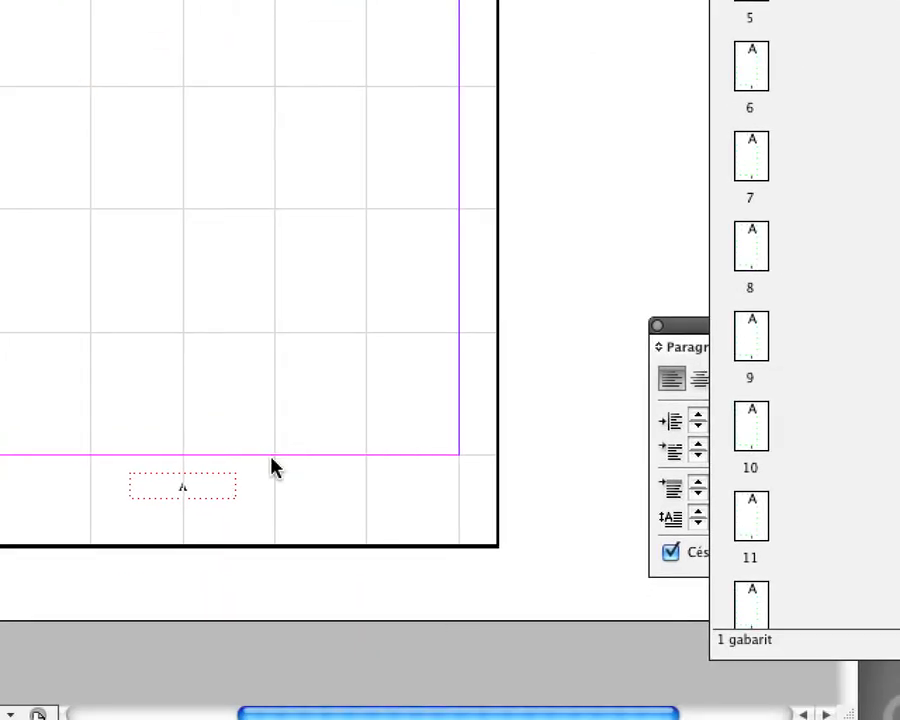
key(Escape)
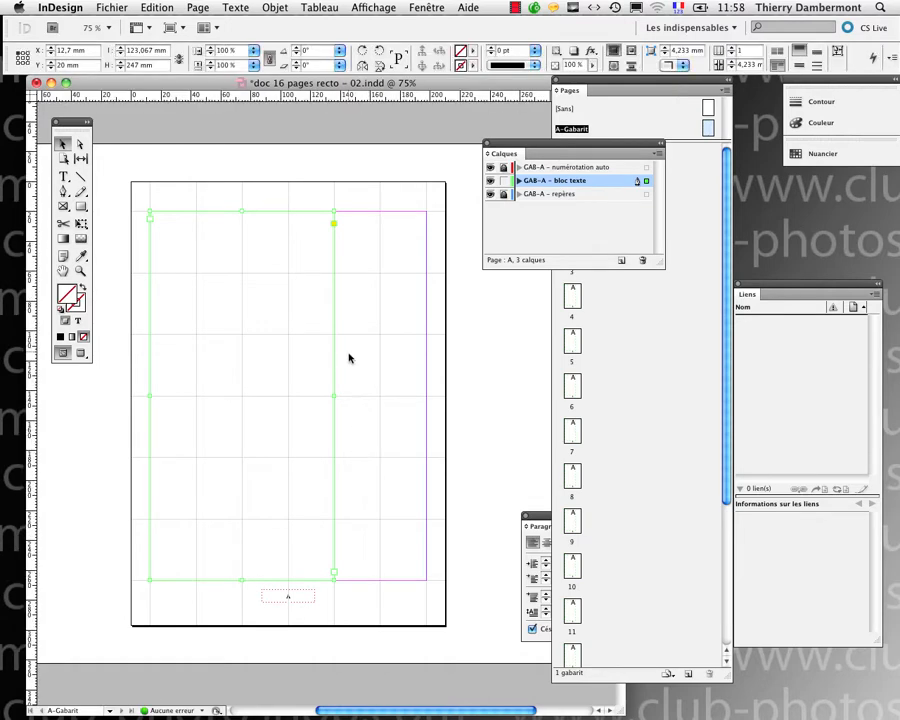
Open page 2 with the layer list moved clear of the page, and override the master text frame there to make it editable
drag(593, 150, 328, 388)
double_click(573, 208)
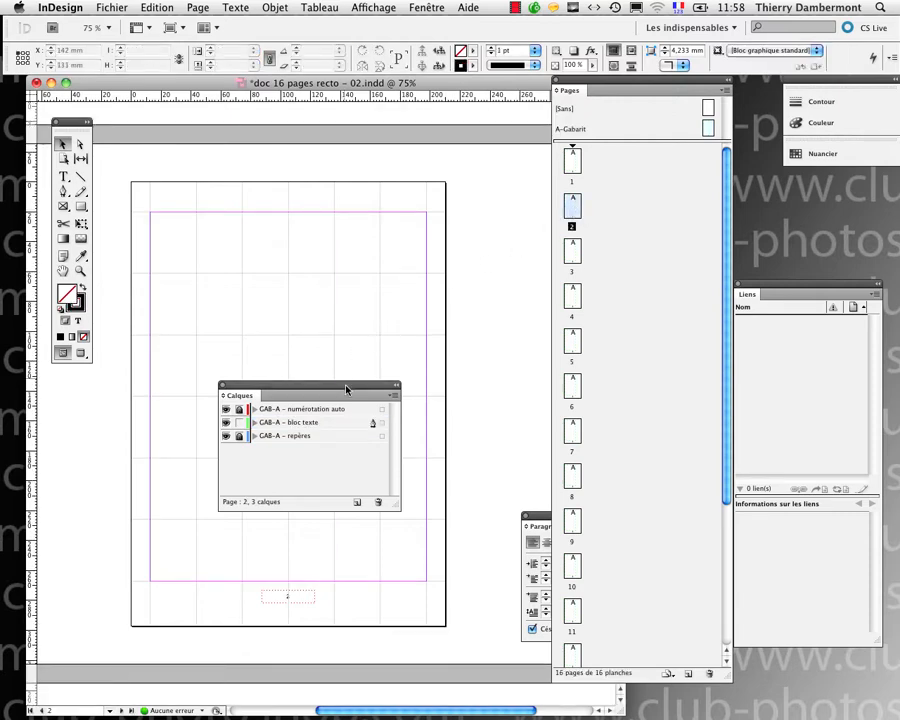
drag(345, 389, 200, 513)
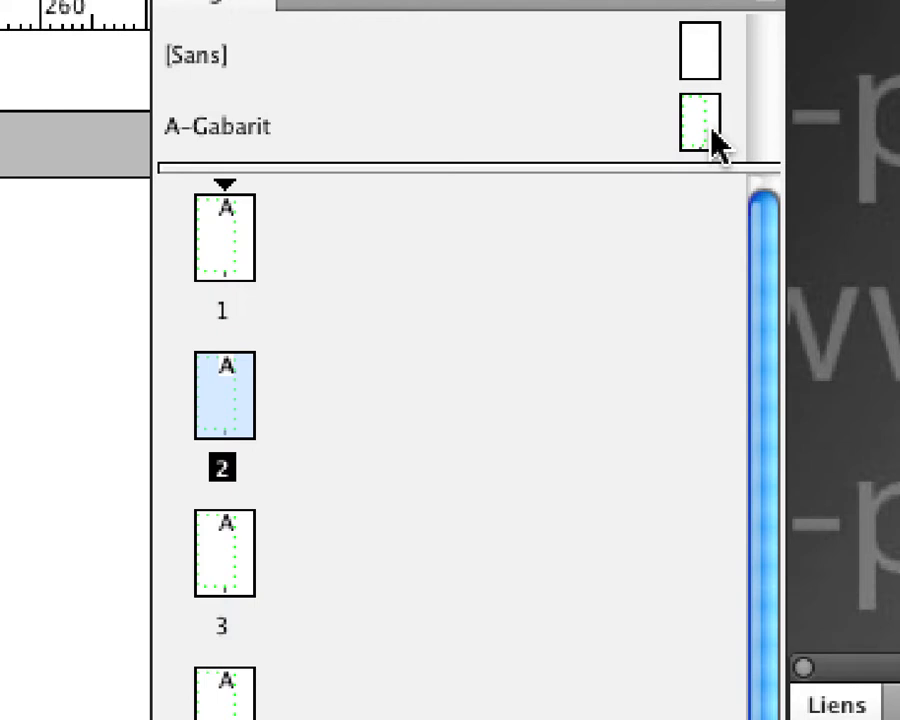
drag(712, 140, 221, 442)
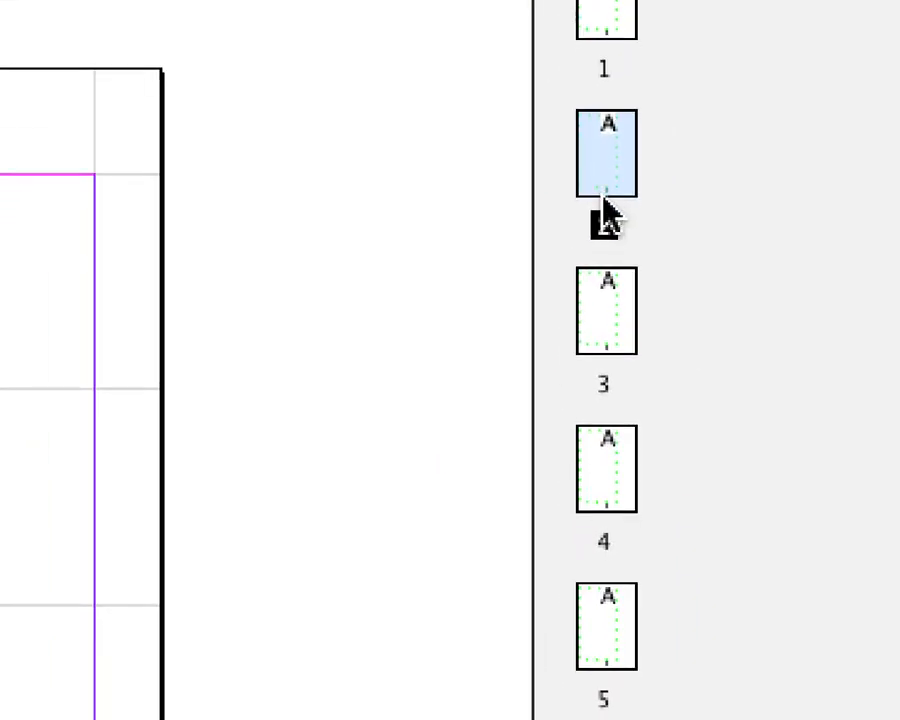
drag(607, 215, 607, 213)
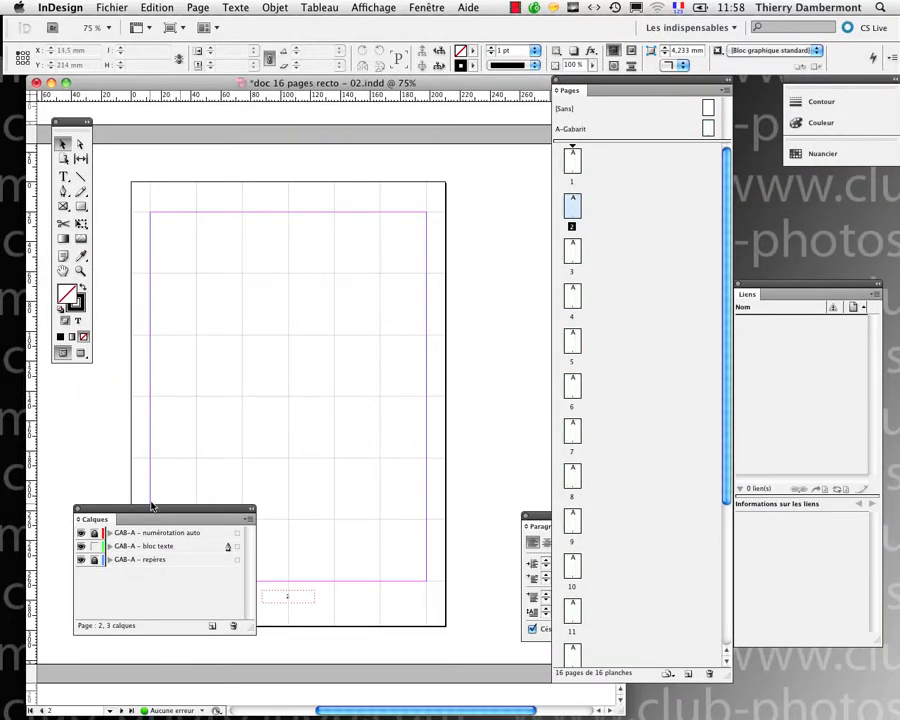
drag(152, 507, 402, 629)
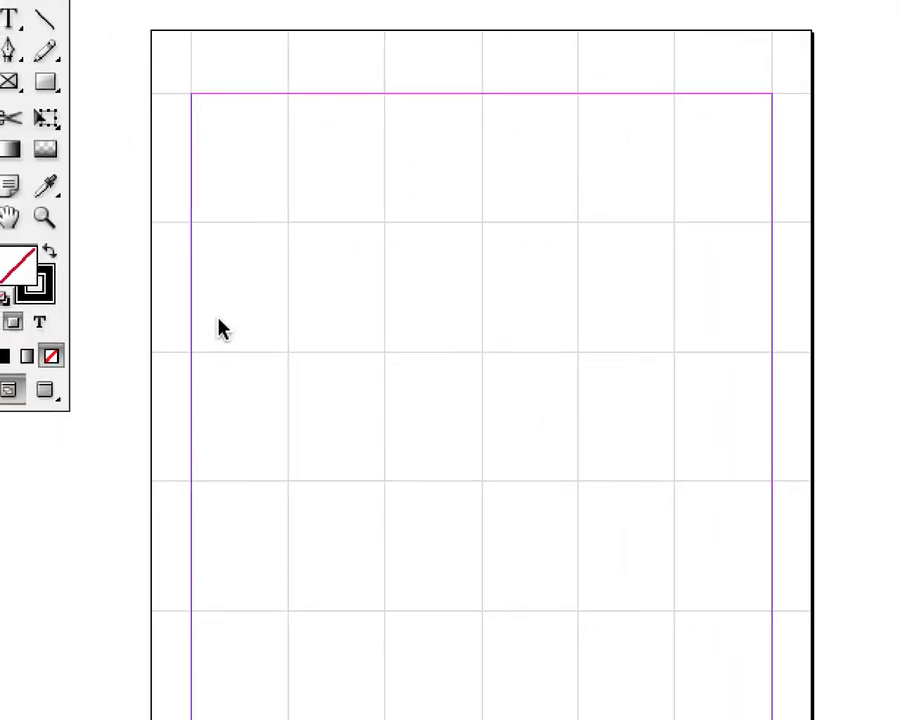
click(216, 328)
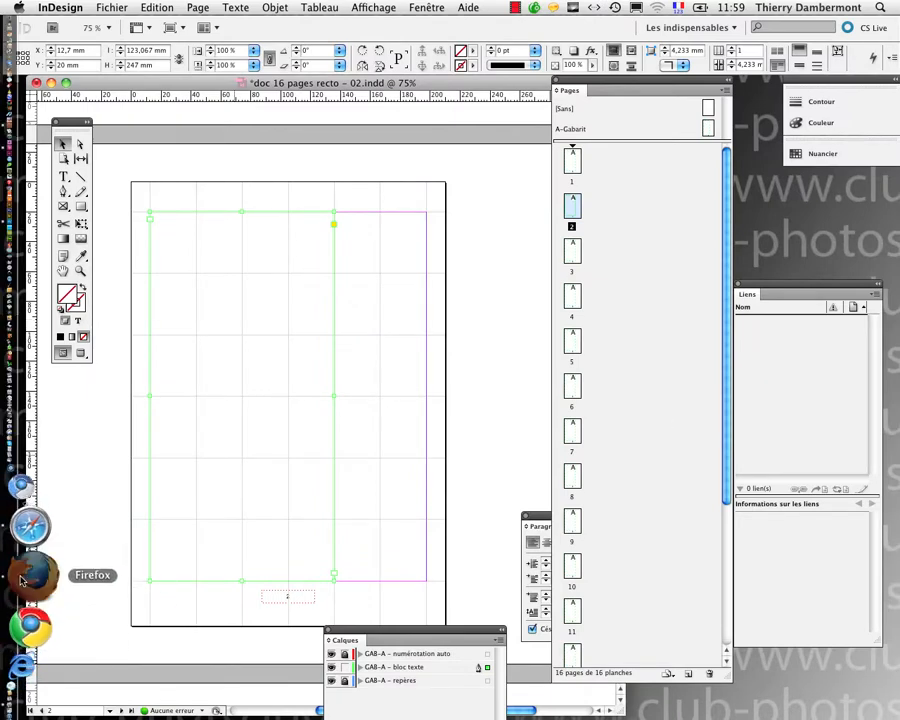
Switch to Firefox and open the article Plante by searching Wikipédia for "plante"
click(22, 580)
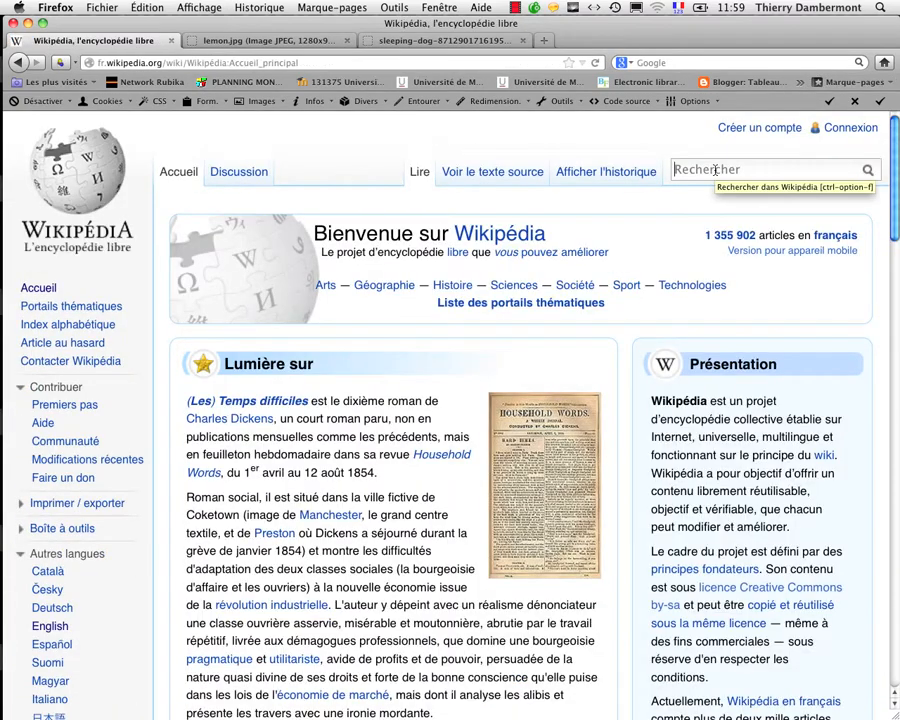
click(715, 170)
text(plante)
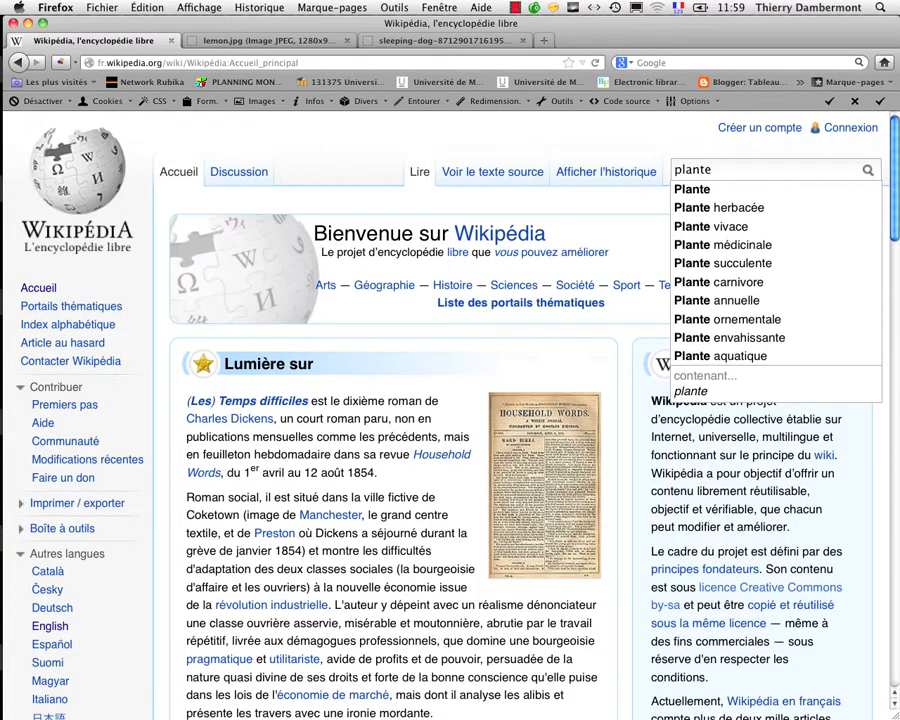
key(Return)
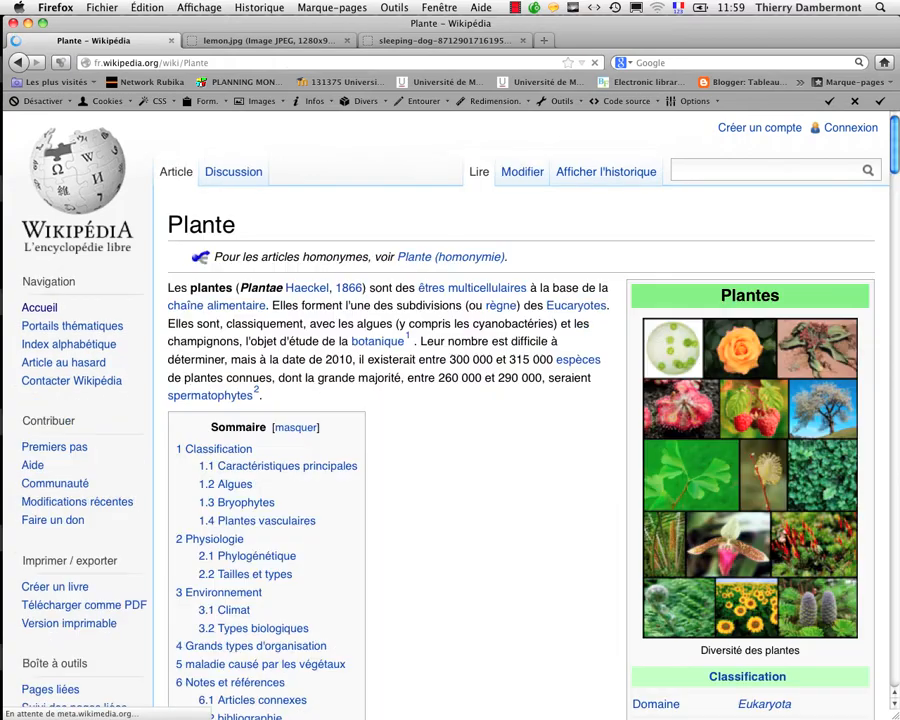
Shrink the browser window slightly and select the Climat text from its first paragraph to the end of Plantes des régions froides ou subarctiques
scroll(506, 412, down, 10)
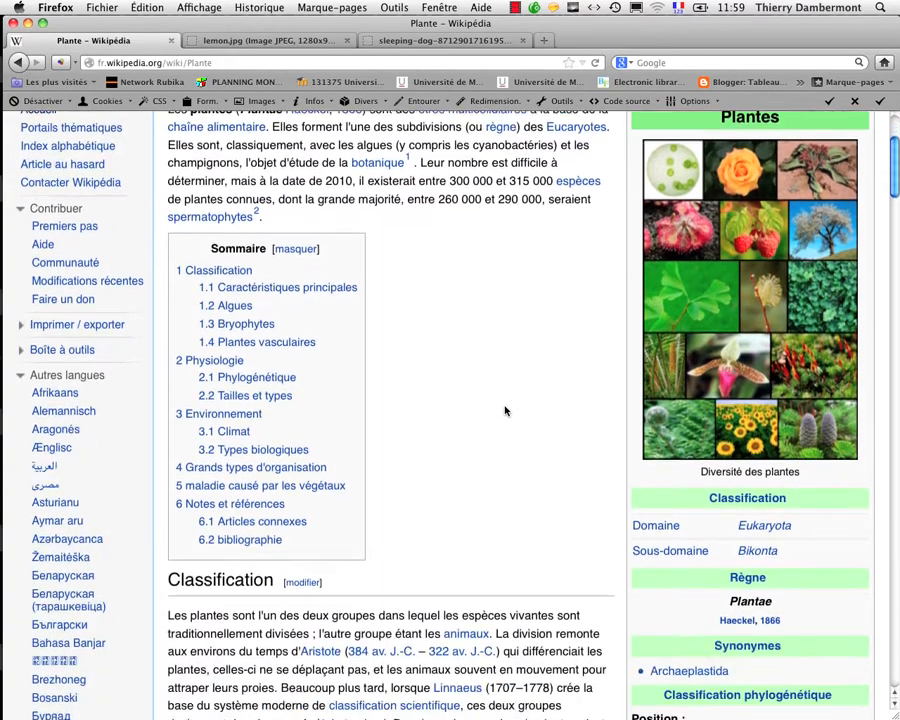
scroll(500, 408, down, 10)
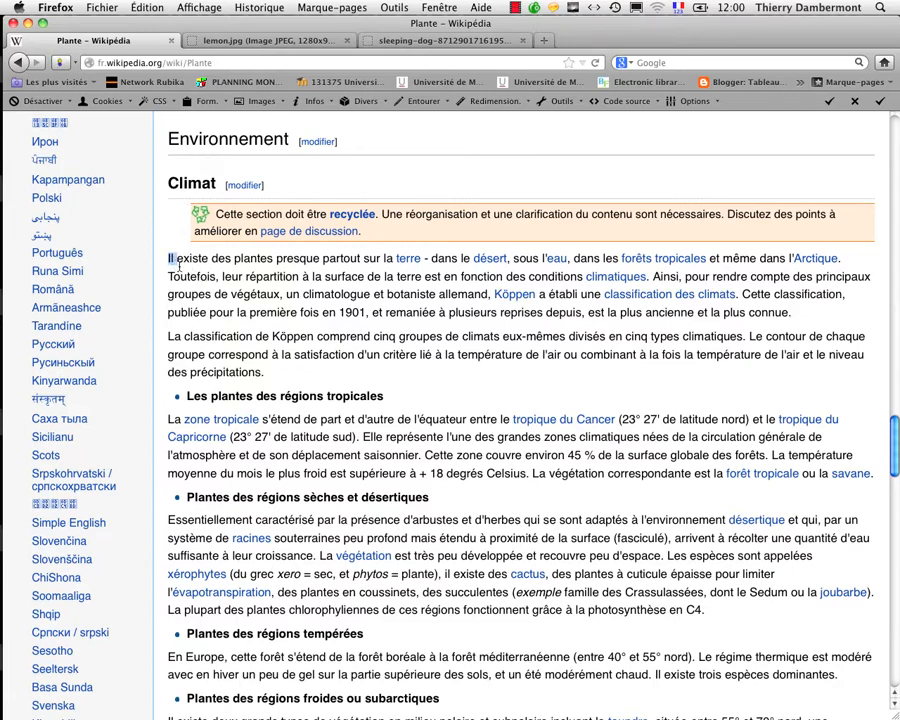
drag(170, 261, 468, 716)
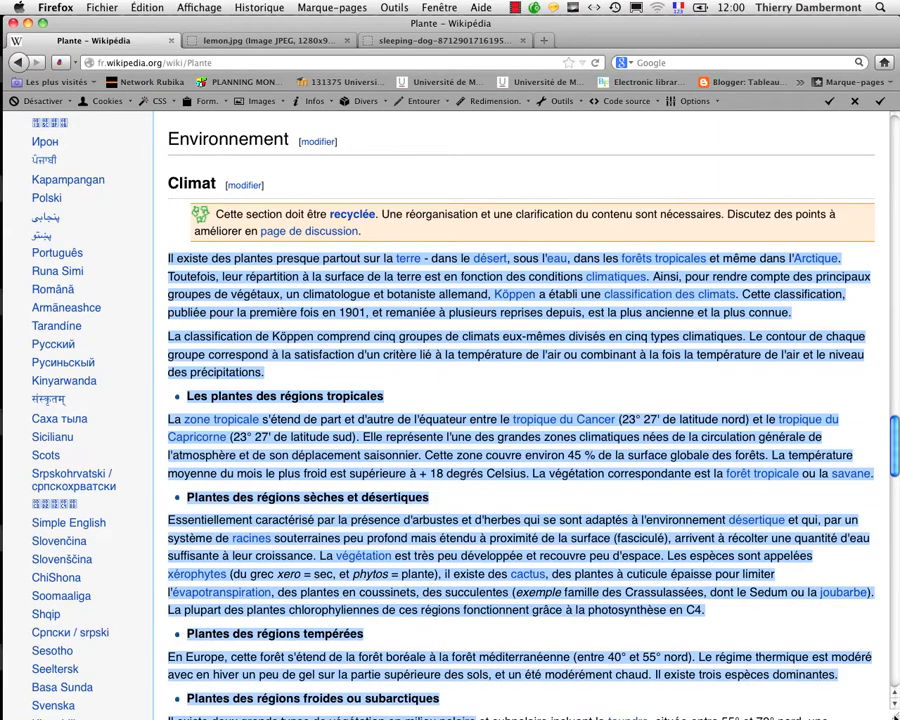
drag(893, 716, 857, 665)
click(184, 292)
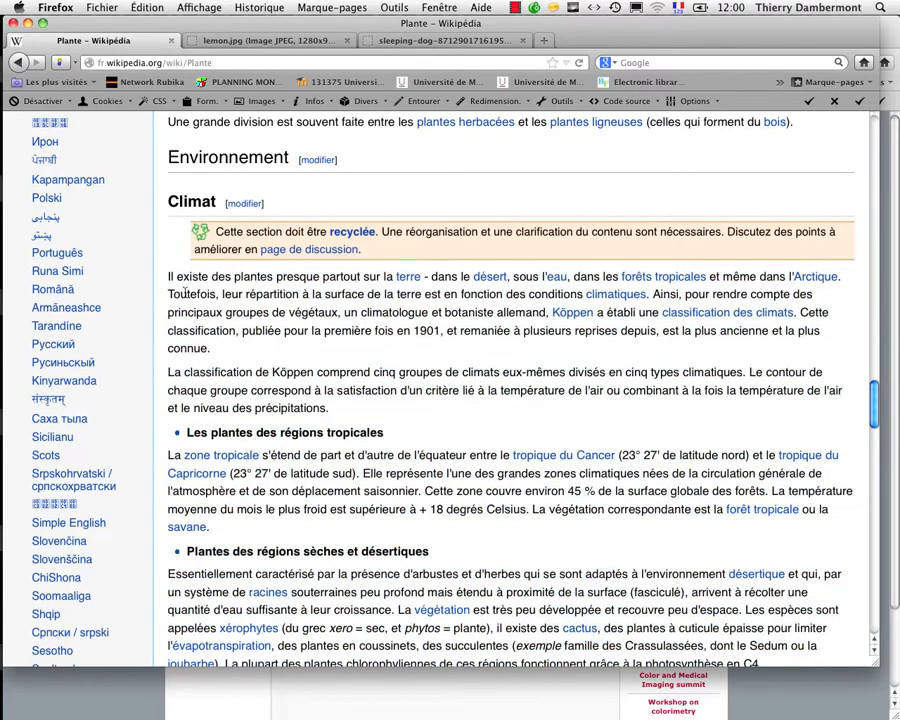
drag(169, 281, 480, 498)
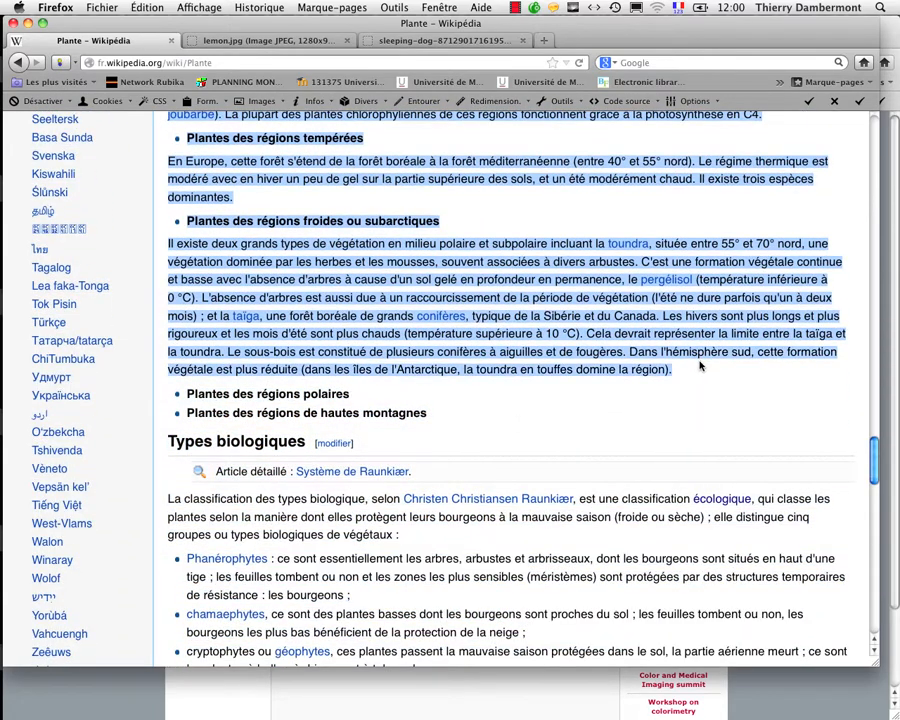
drag(678, 387, 467, 390)
Review the selected Climat passage, its subheadings and paragraphs, and its place within the Plante article
scroll(634, 380, up, 7)
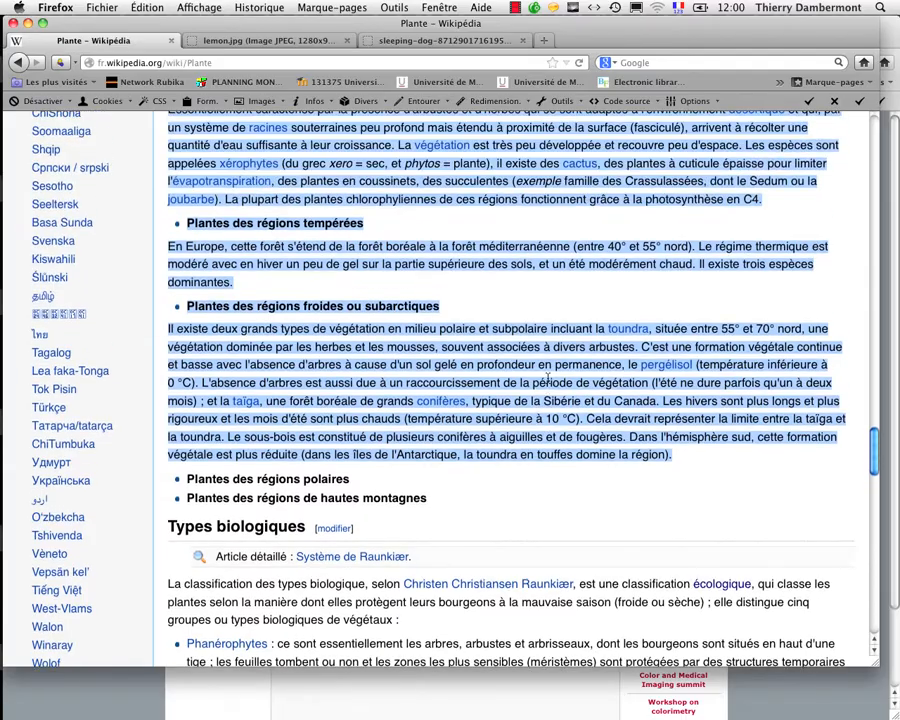
scroll(548, 380, up, 4)
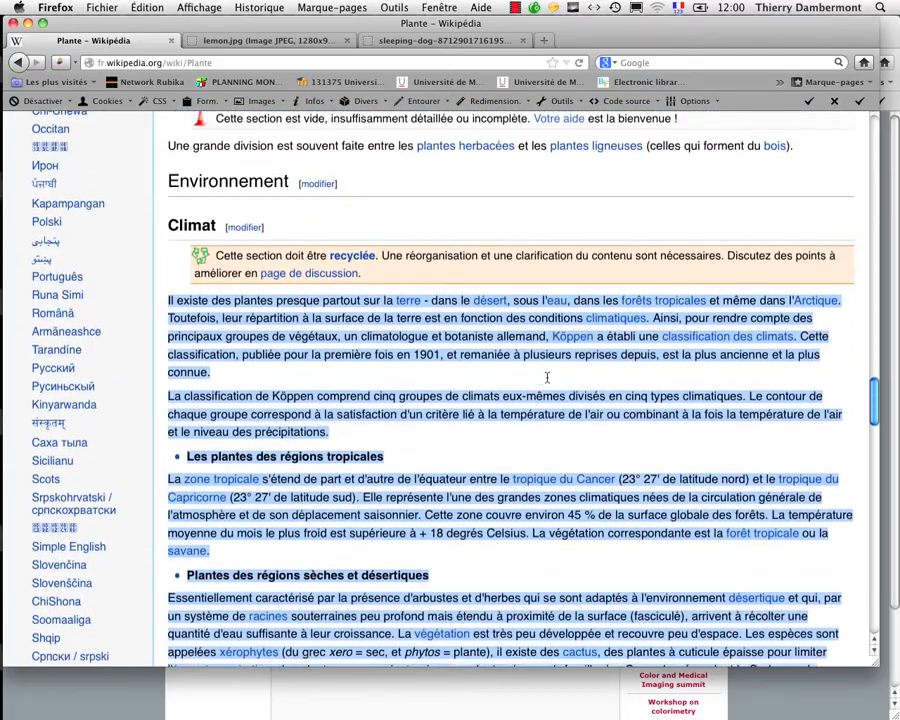
scroll(514, 408, down, 5)
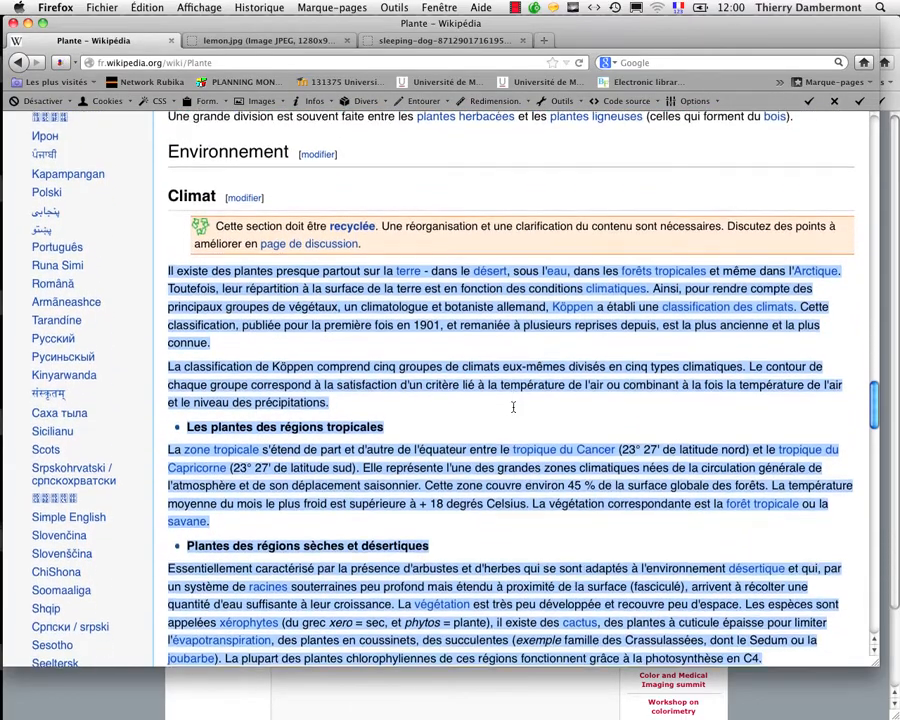
scroll(514, 408, down, 4)
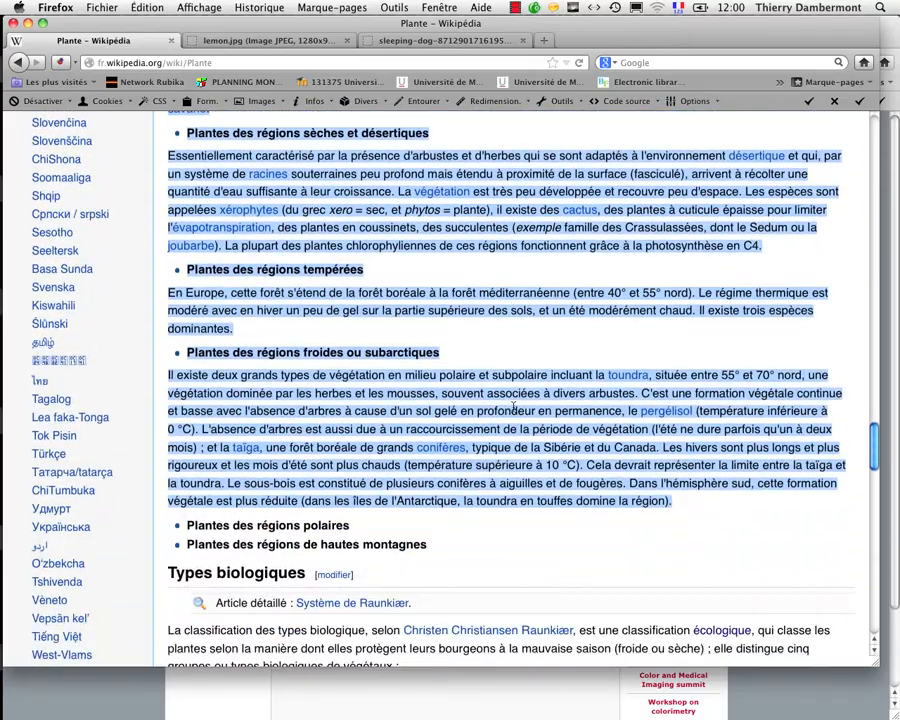
scroll(514, 406, up, 3)
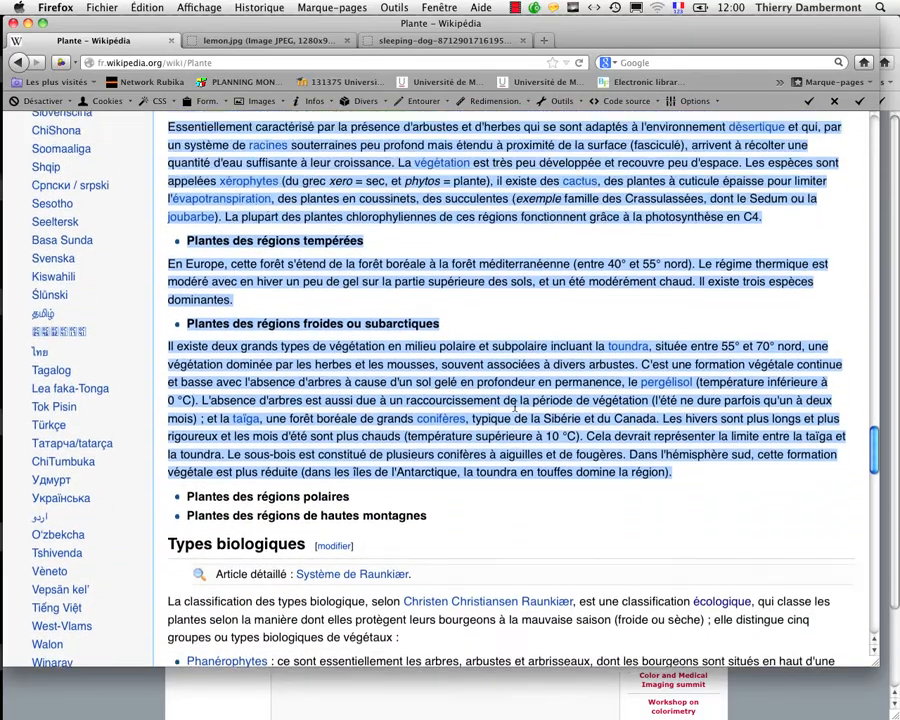
scroll(355, 426, up, 20)
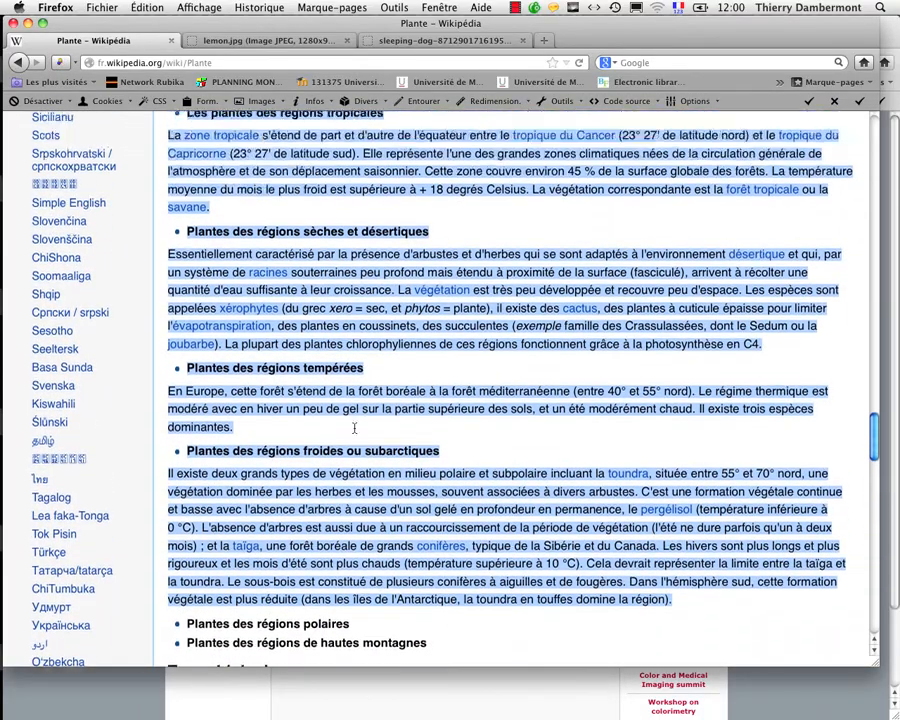
scroll(350, 428, up, 15)
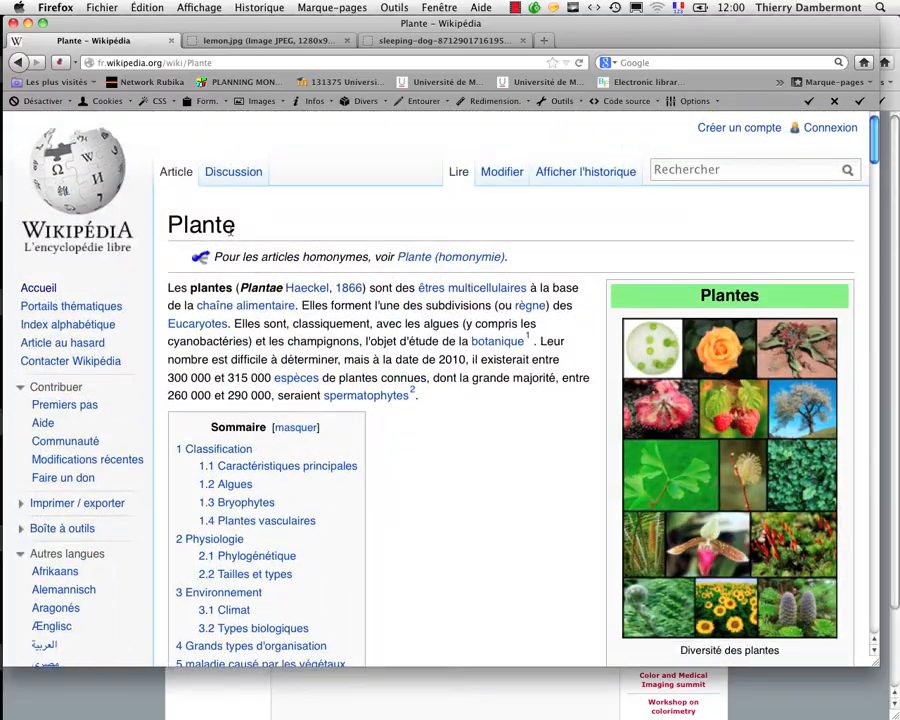
scroll(403, 311, down, 20)
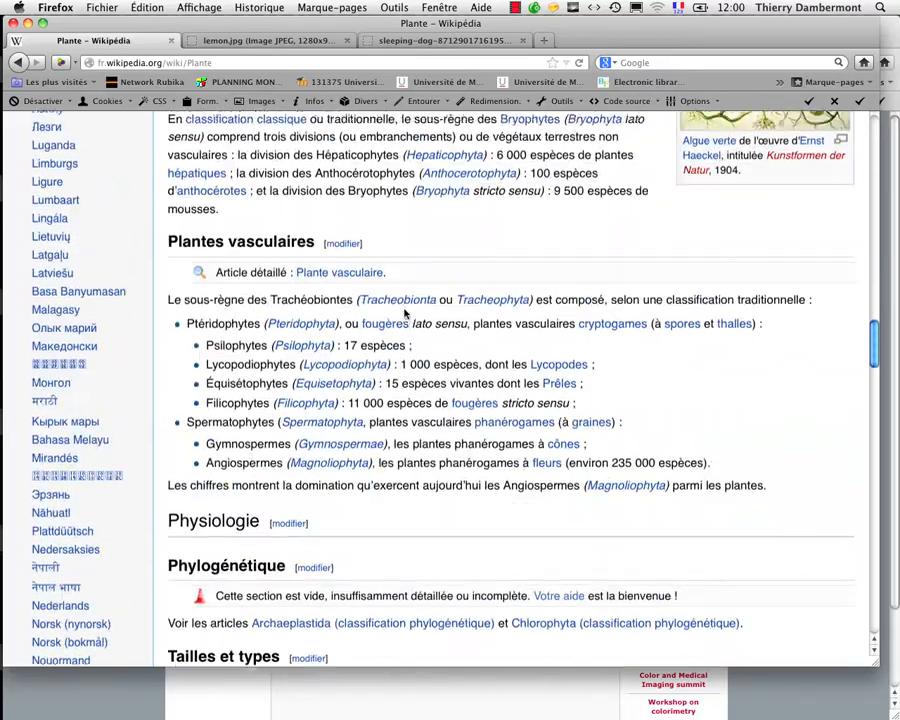
scroll(403, 311, down, 10)
scroll(300, 280, up, 3)
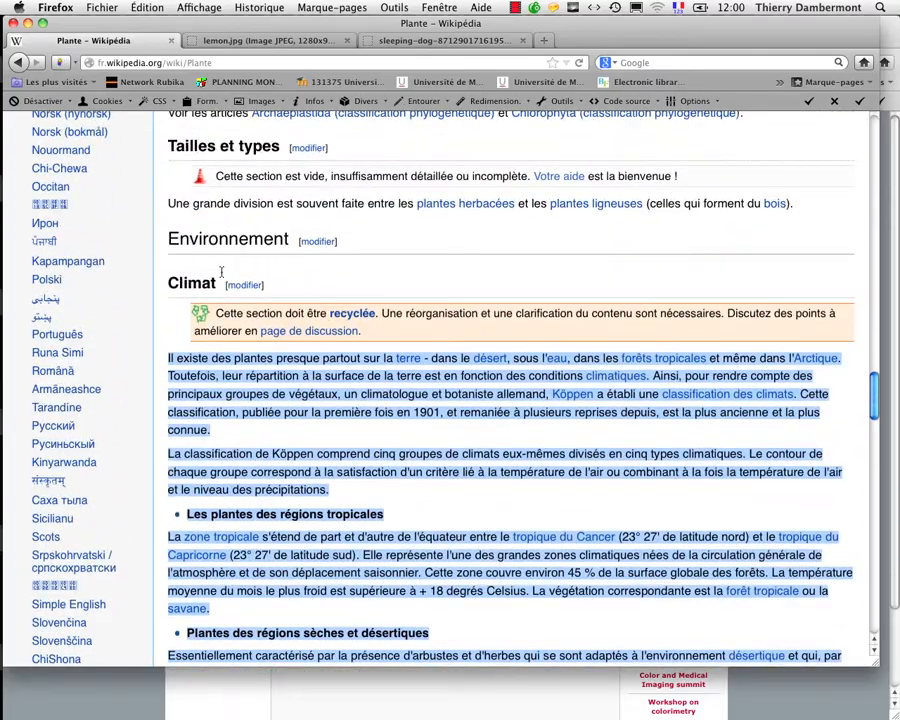
scroll(301, 507, down, 2)
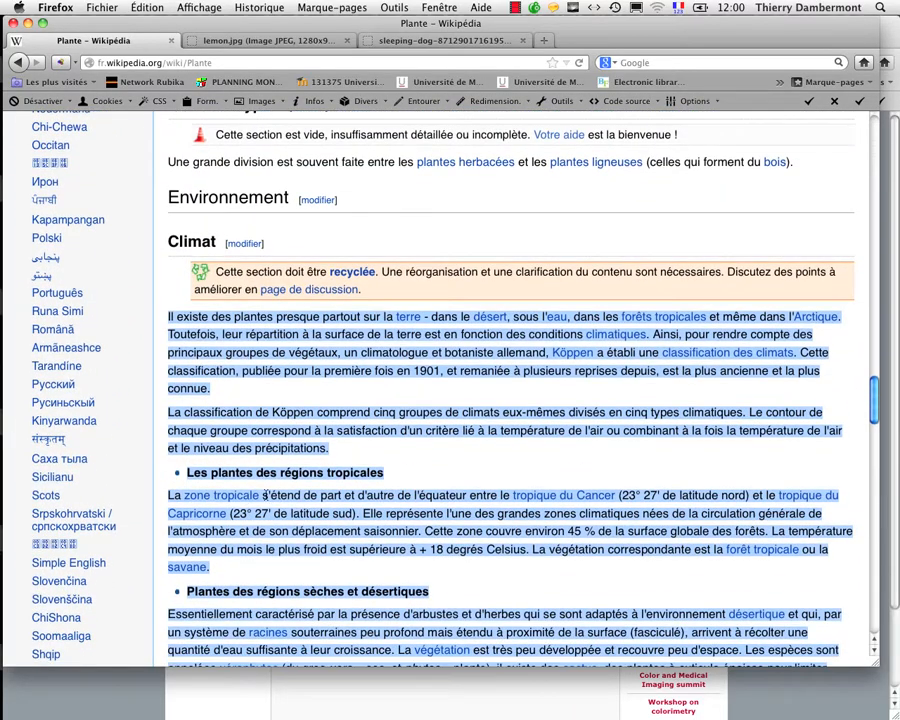
scroll(320, 505, down, 2)
scroll(320, 507, down, 3)
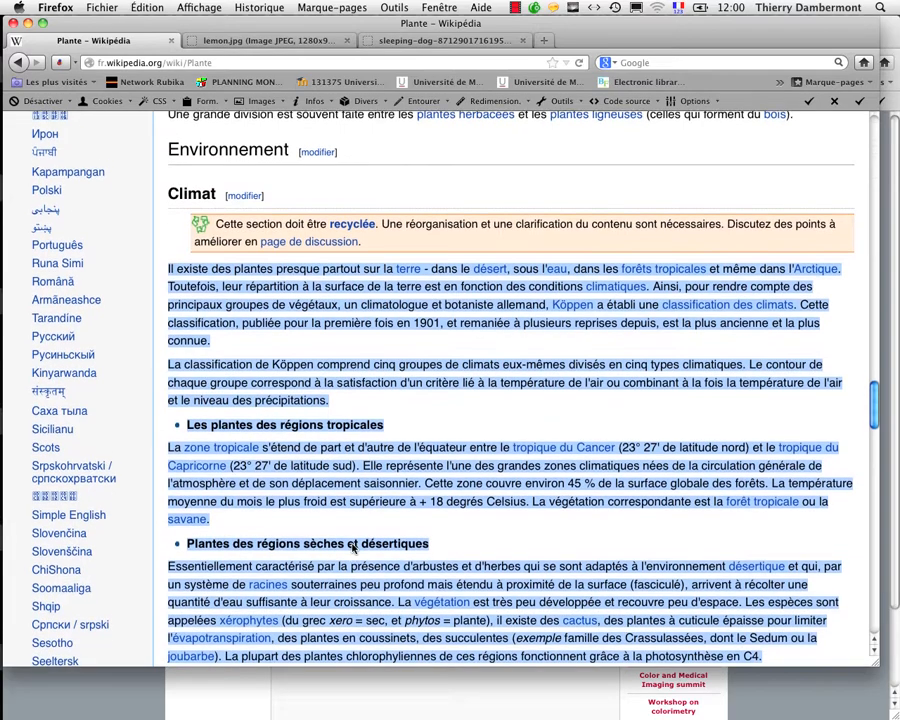
scroll(376, 556, down, 3)
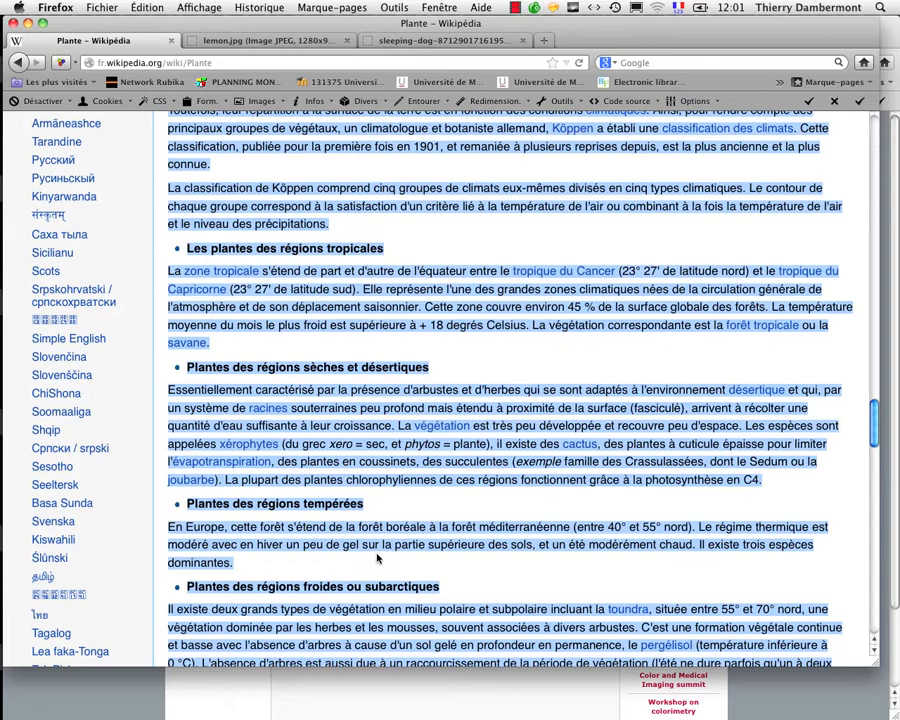
scroll(432, 568, down, 5)
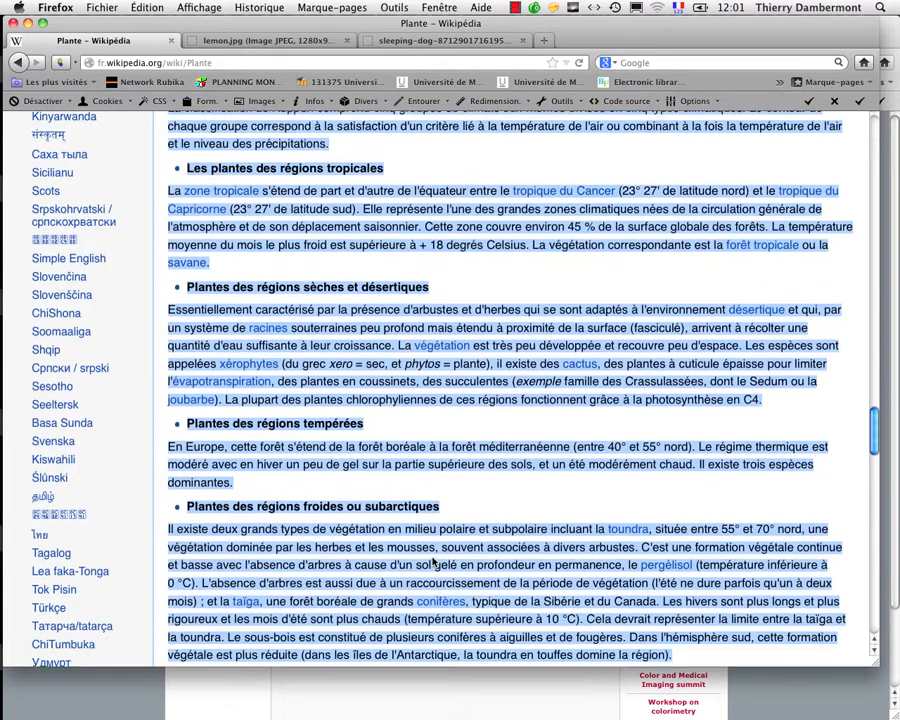
scroll(432, 560, up, 10)
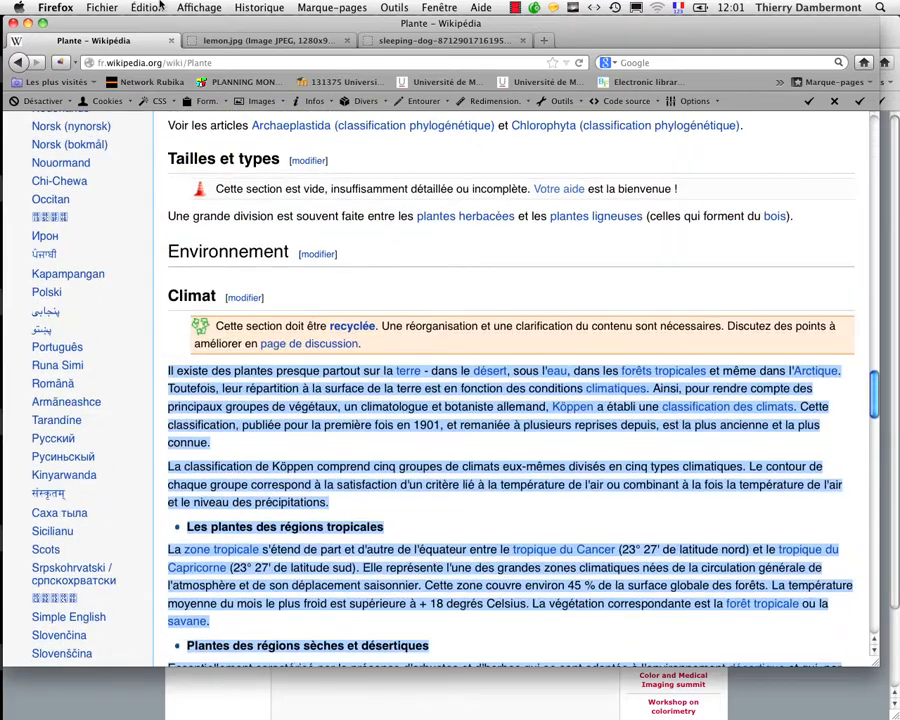
Copy the selected Climat passage and switch back to InDesign
click(146, 7)
click(166, 75)
key(super+Tab)
click(184, 388)
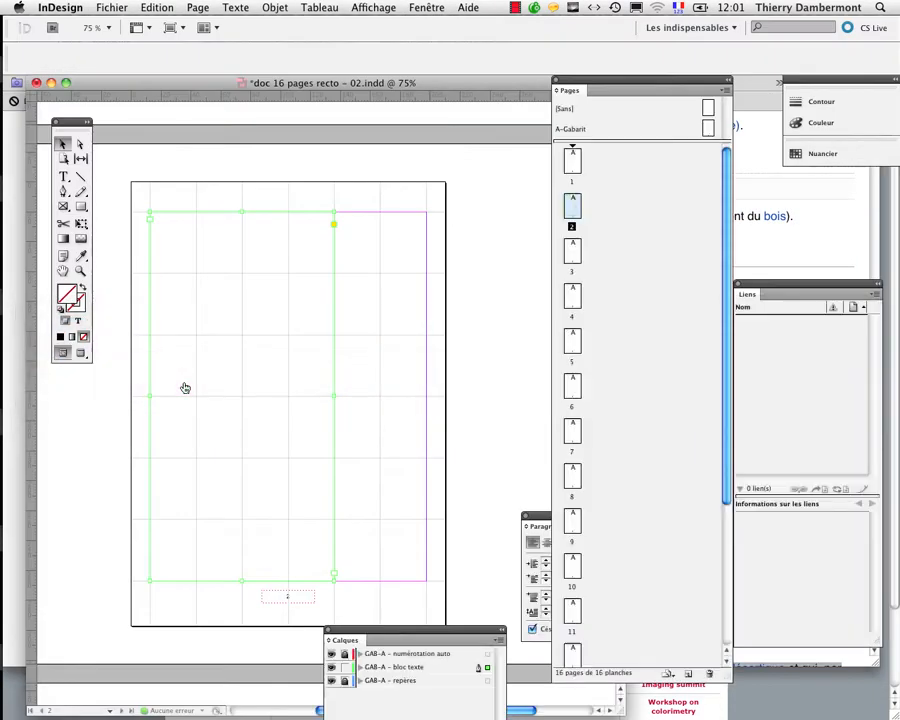
Paste the copied Climat passage into the text frame on page 2
click(70, 176)
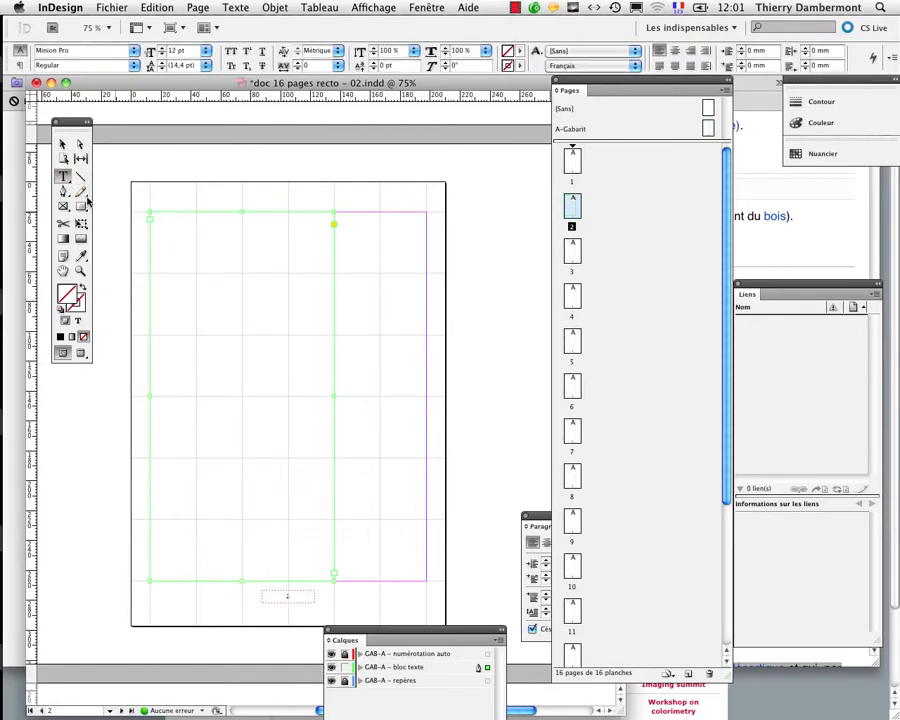
click(187, 247)
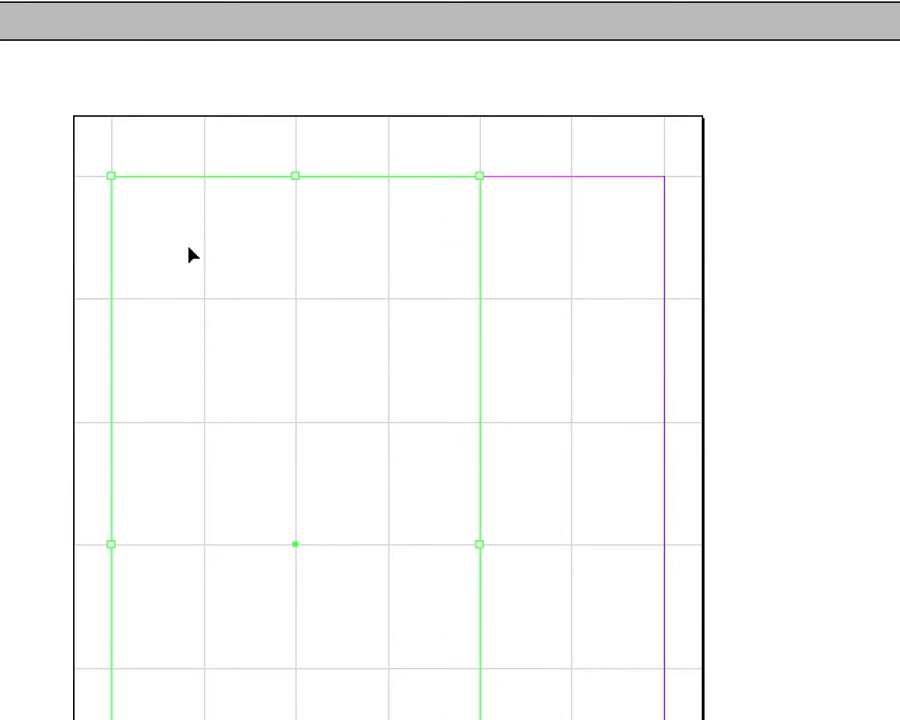
key(ctrl+v)
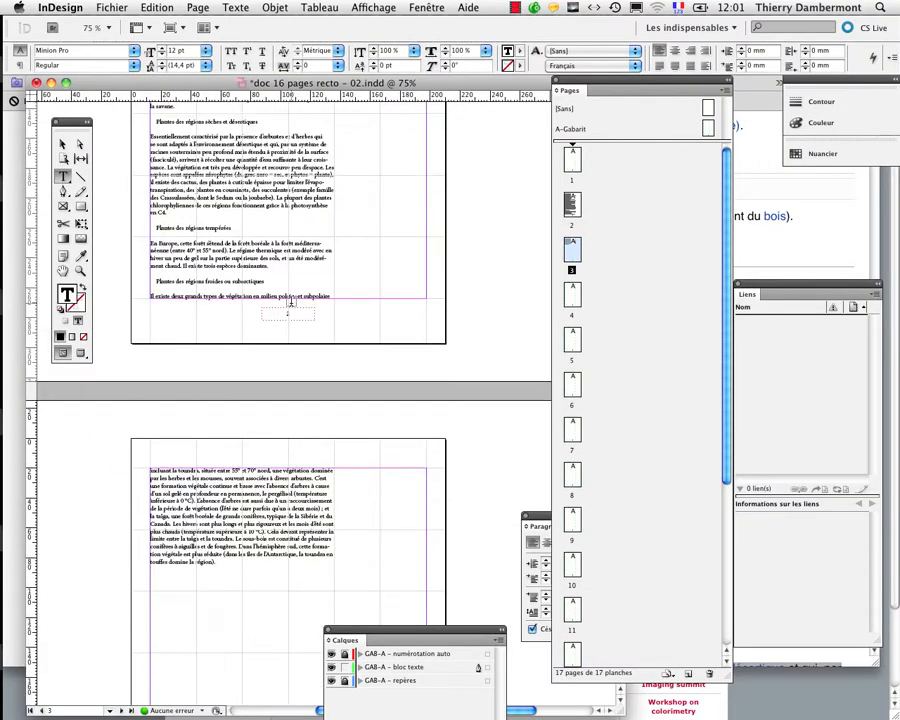
scroll(290, 299, up, 3)
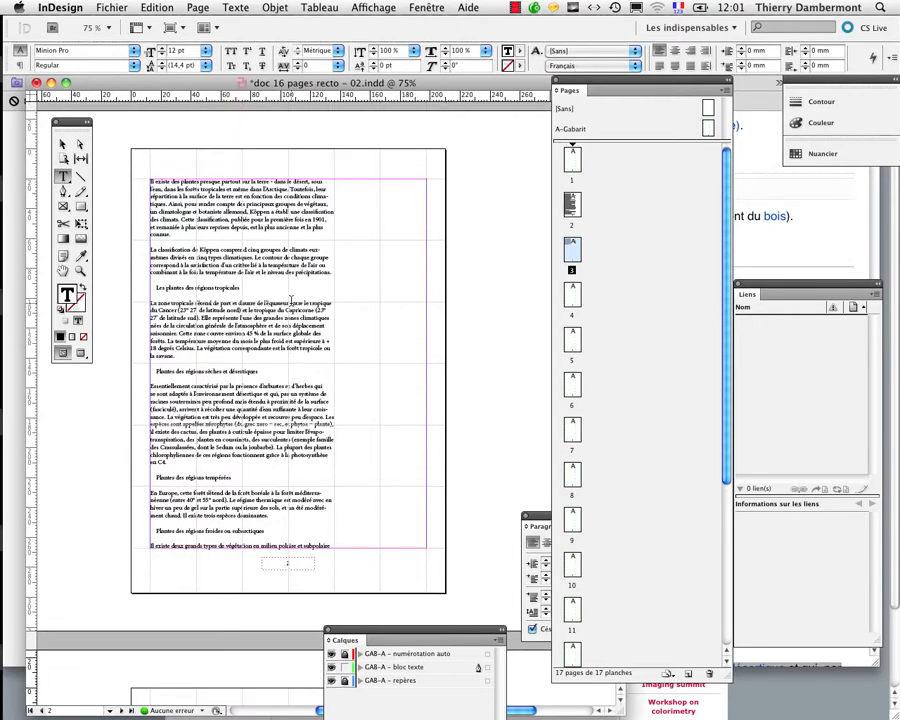
Examine how the pasted text flows from page 2 onto page 3, which frames hold it, and page 4's content
scroll(290, 300, down, 10)
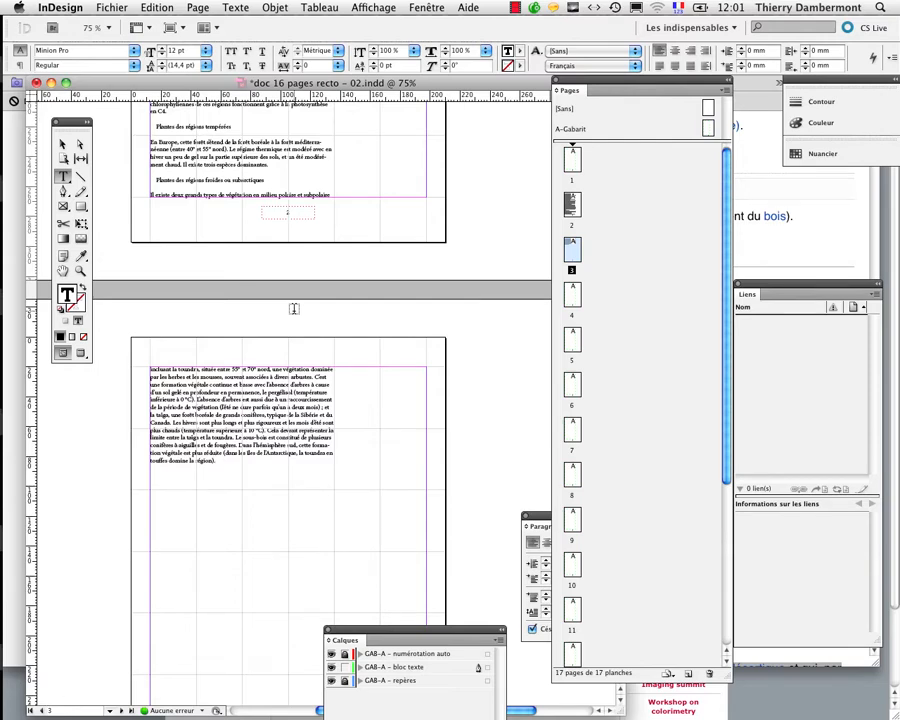
scroll(307, 420, down, 2)
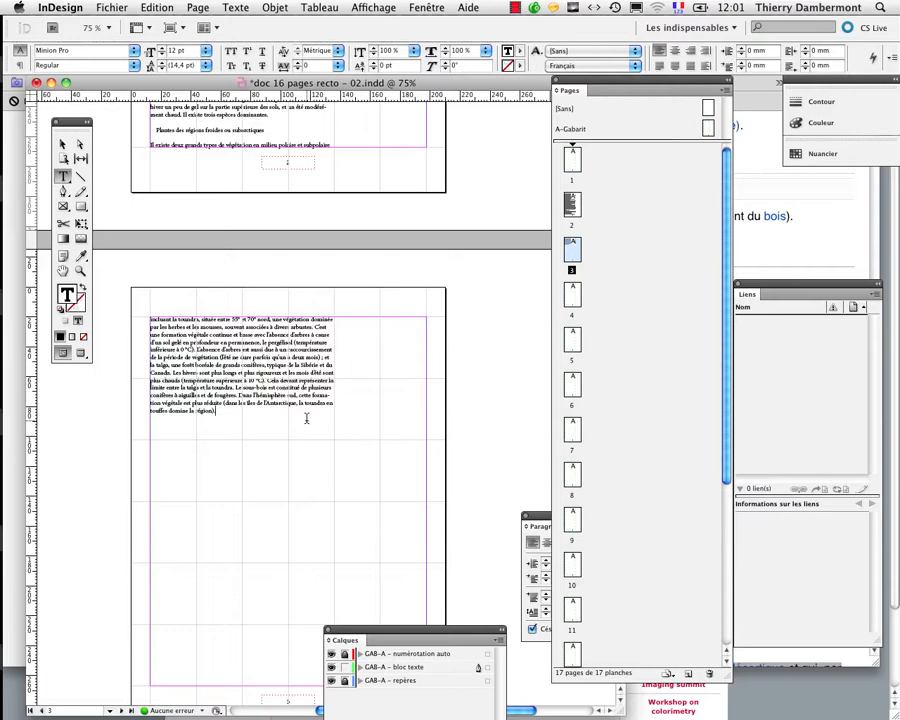
scroll(306, 415, up, 6)
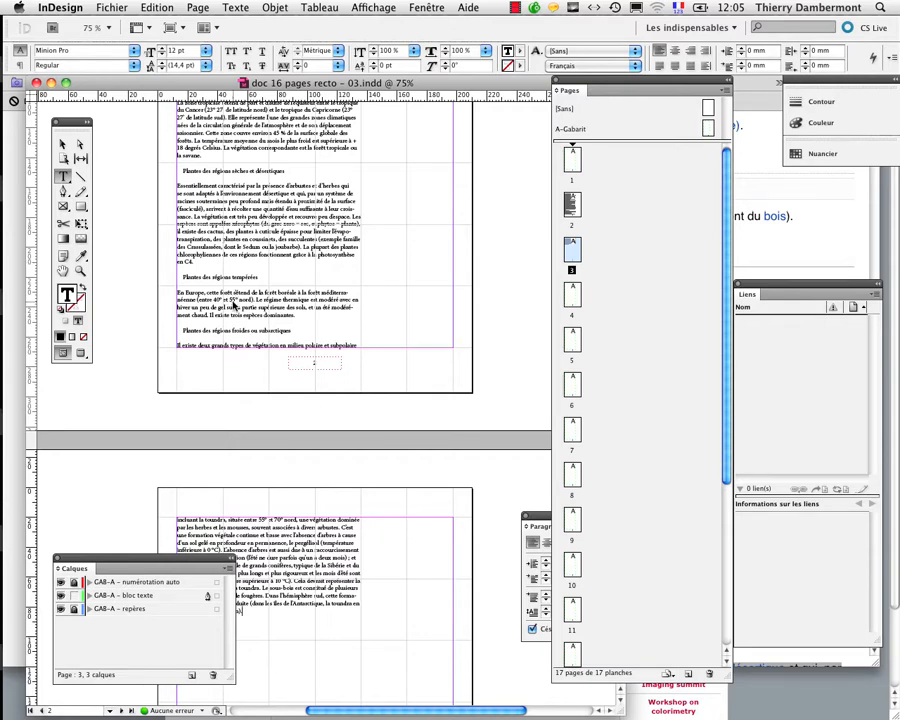
key(super+minus)
key(Escape)
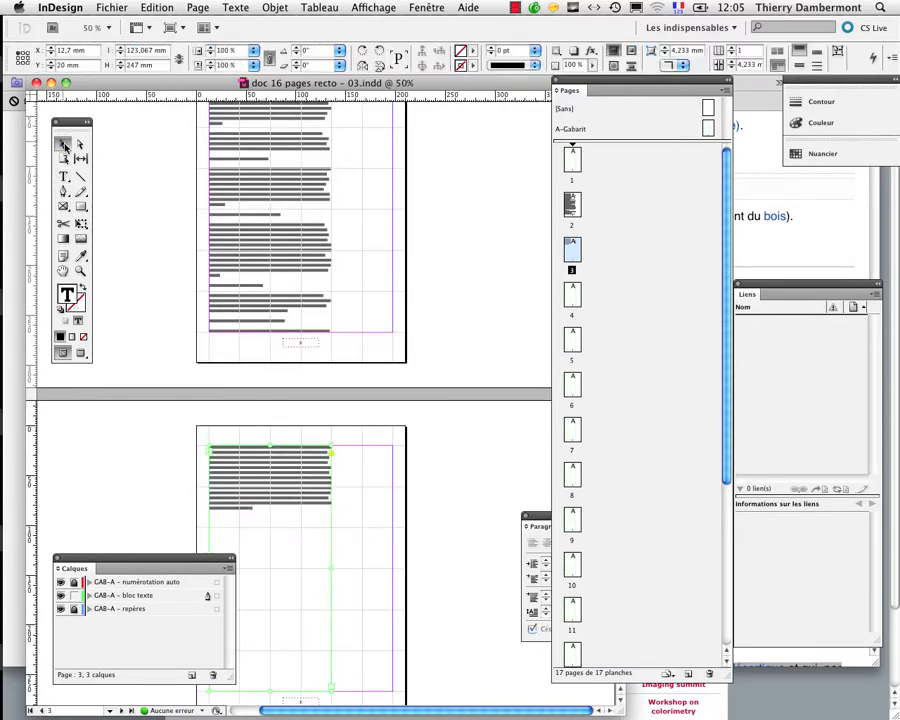
scroll(320, 336, down, 3)
scroll(318, 336, down, 5)
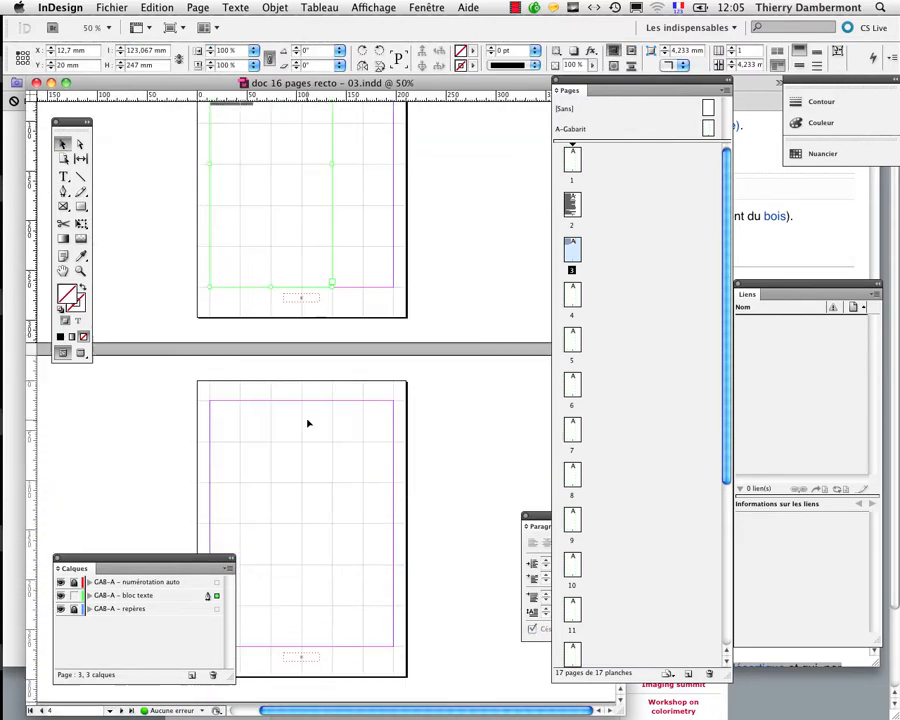
click(300, 450)
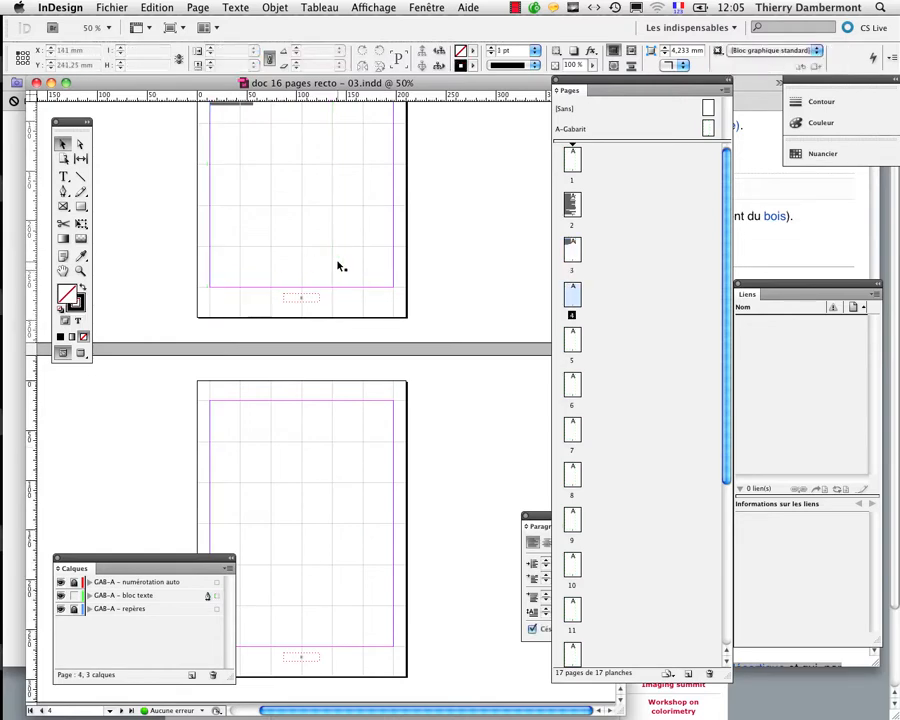
scroll(330, 290, up, 4)
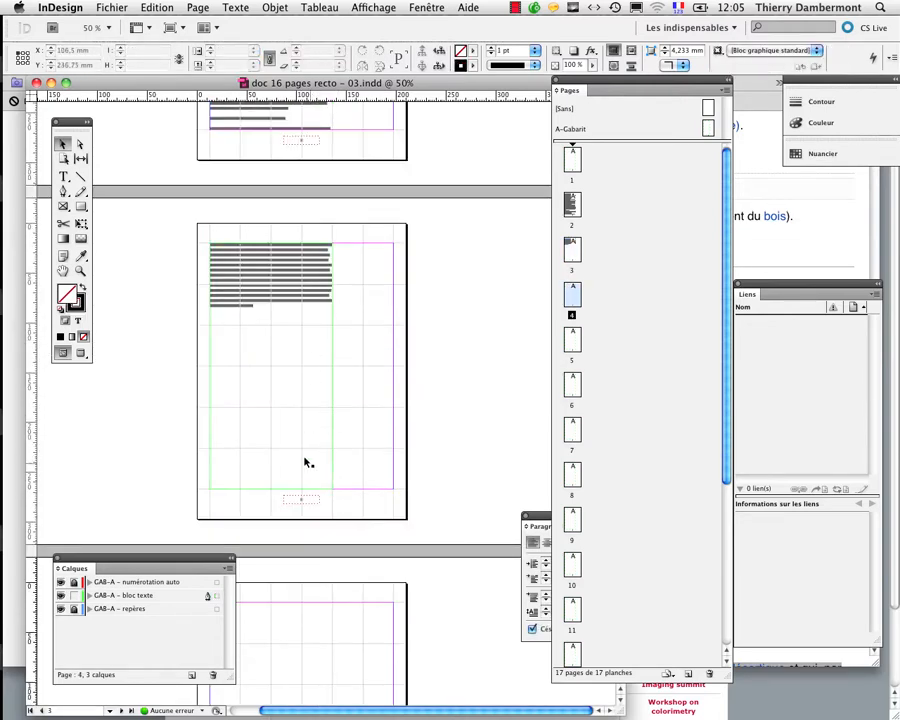
scroll(348, 458, up, 1)
scroll(341, 445, up, 3)
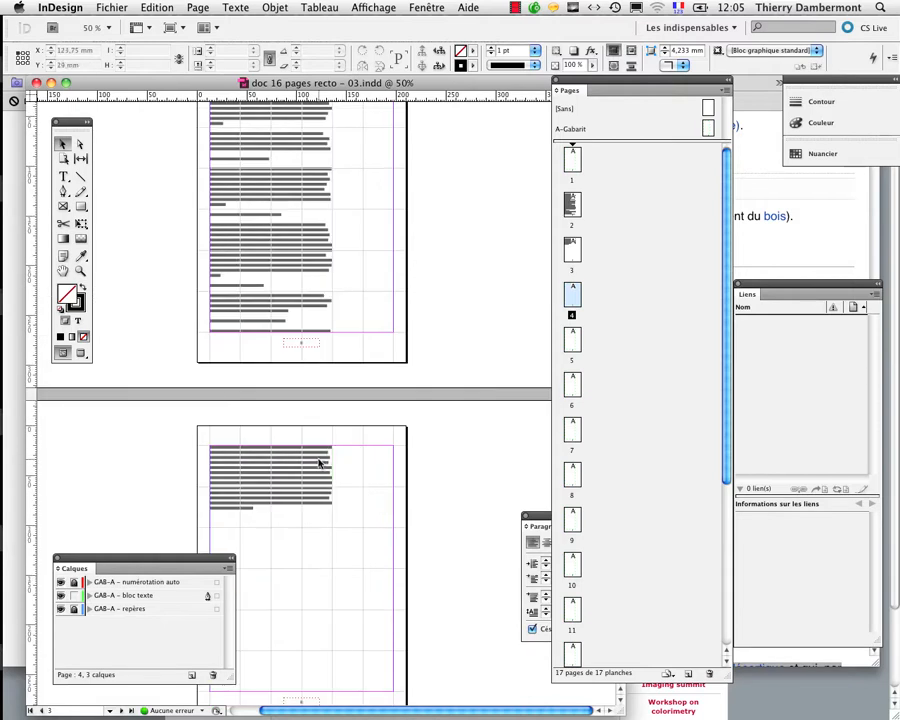
click(320, 460)
scroll(410, 437, up, 1)
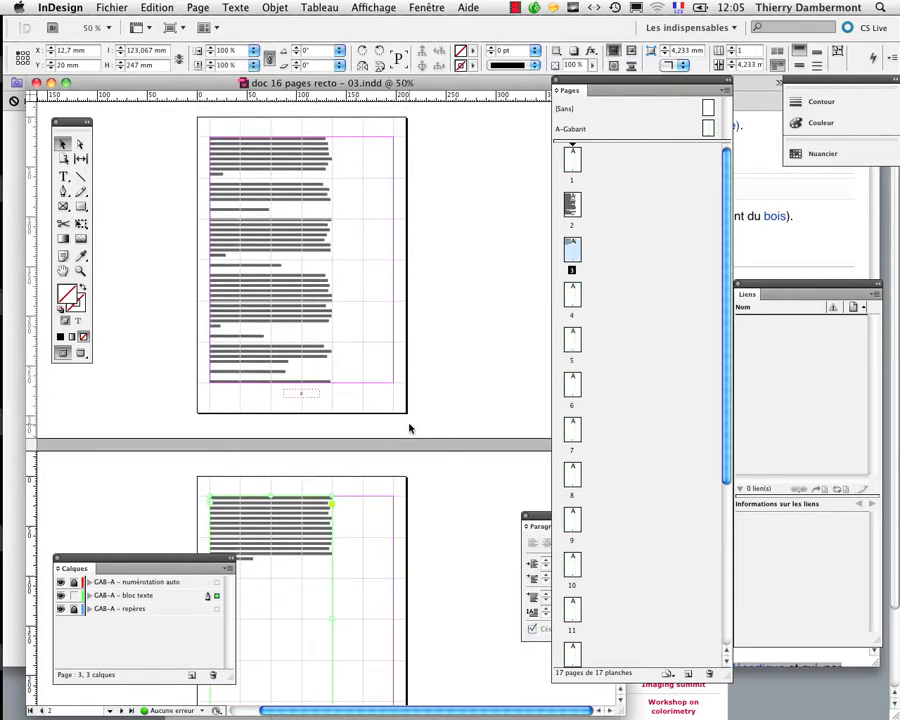
Turn on the display of text threads and select the text frame on page 2 to reveal its link to page 3
drag(215, 557, 138, 542)
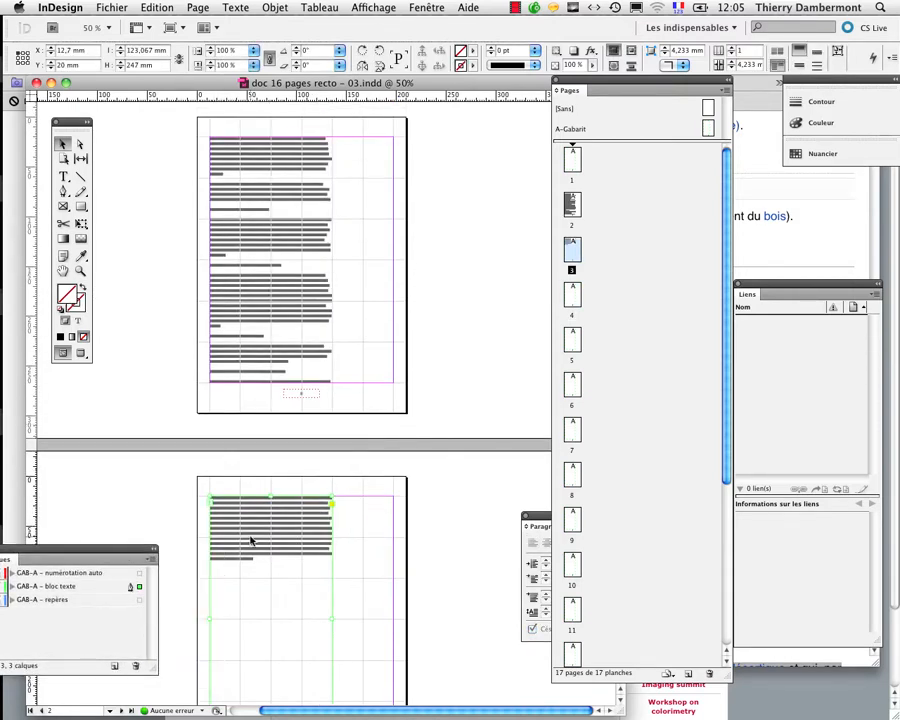
click(444, 486)
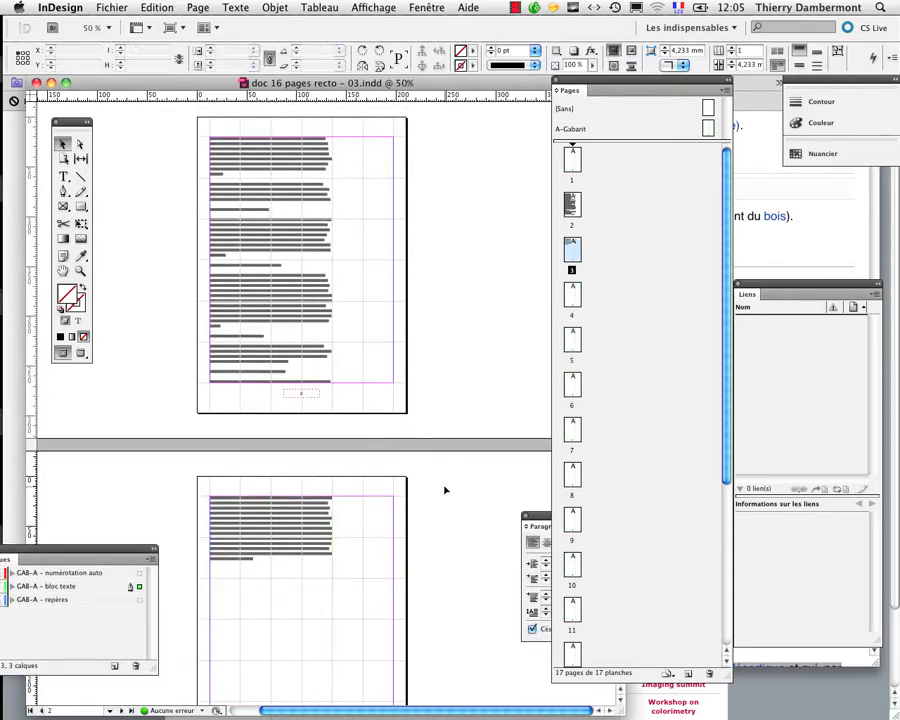
click(366, 7)
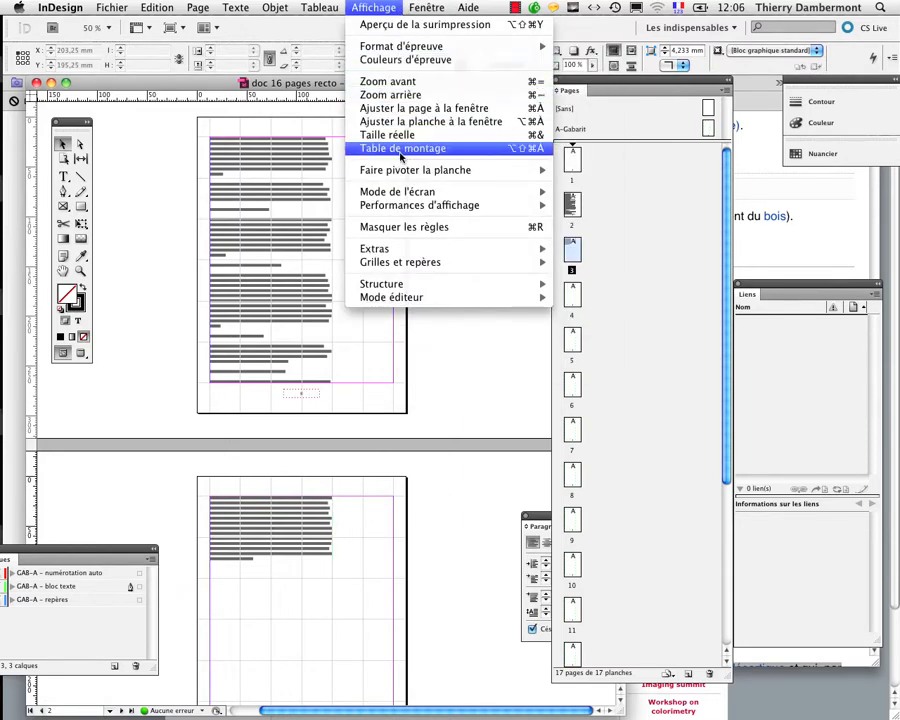
mouse_move(400, 250)
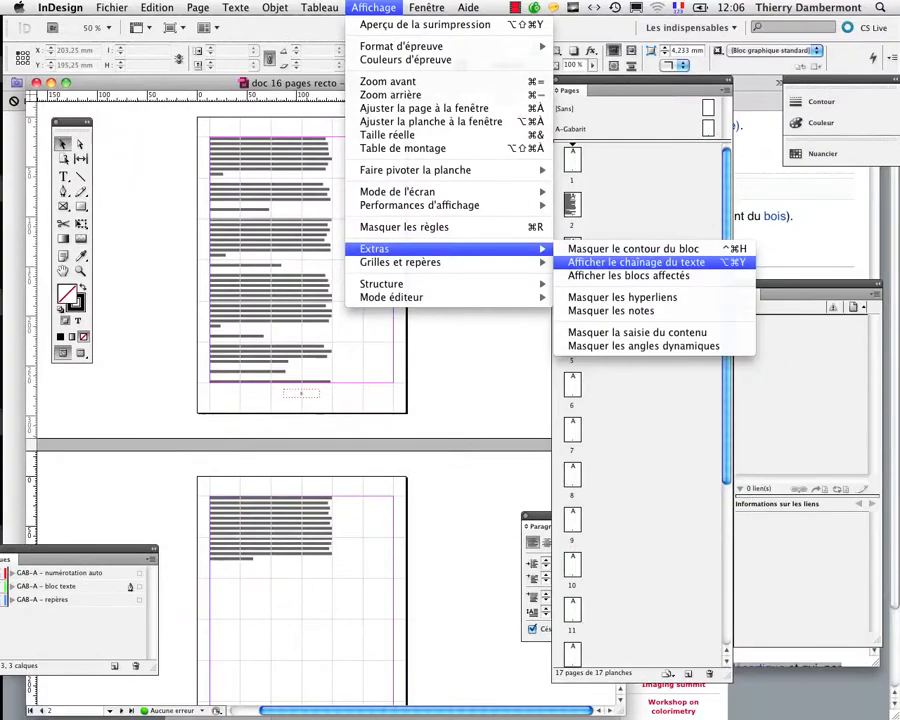
click(680, 262)
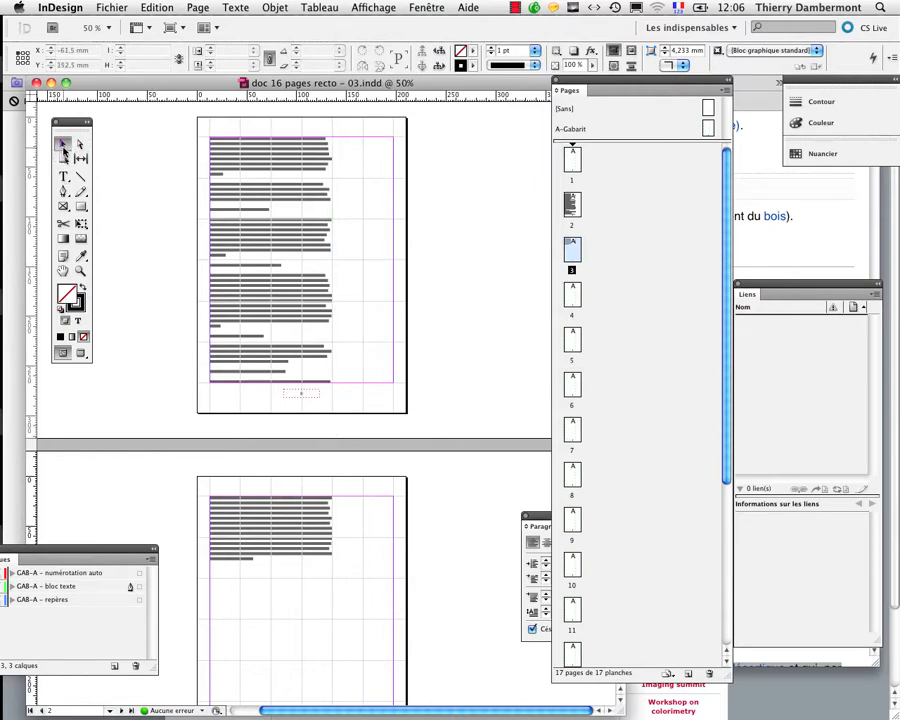
click(62, 145)
click(253, 227)
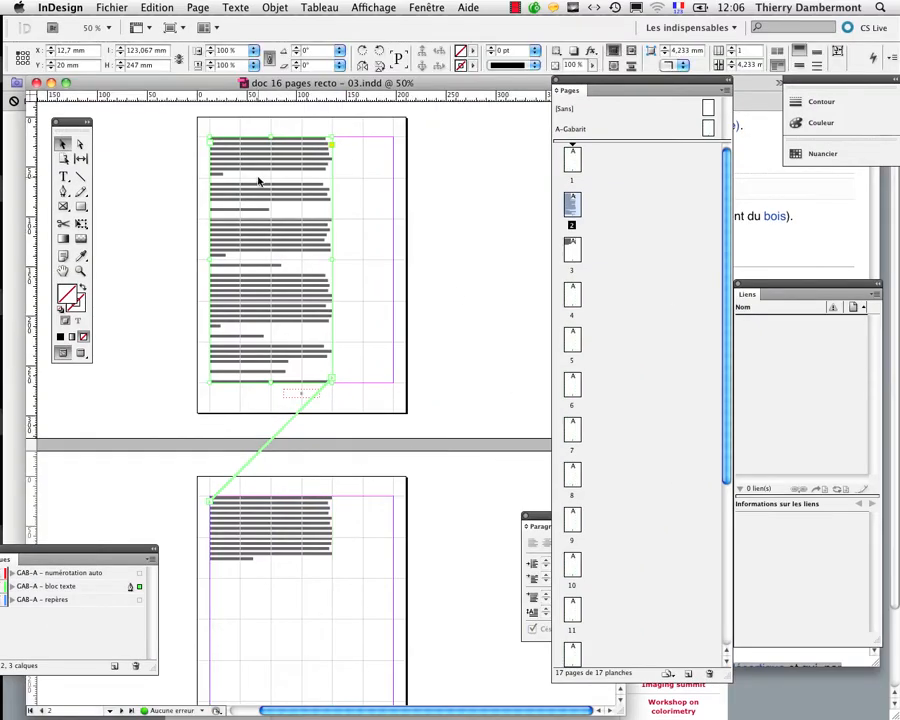
Insert the heading "Le climat" as its own paragraph at the start of the text on page 2
key(super+equal)
key(super+equal)
key(super+equal)
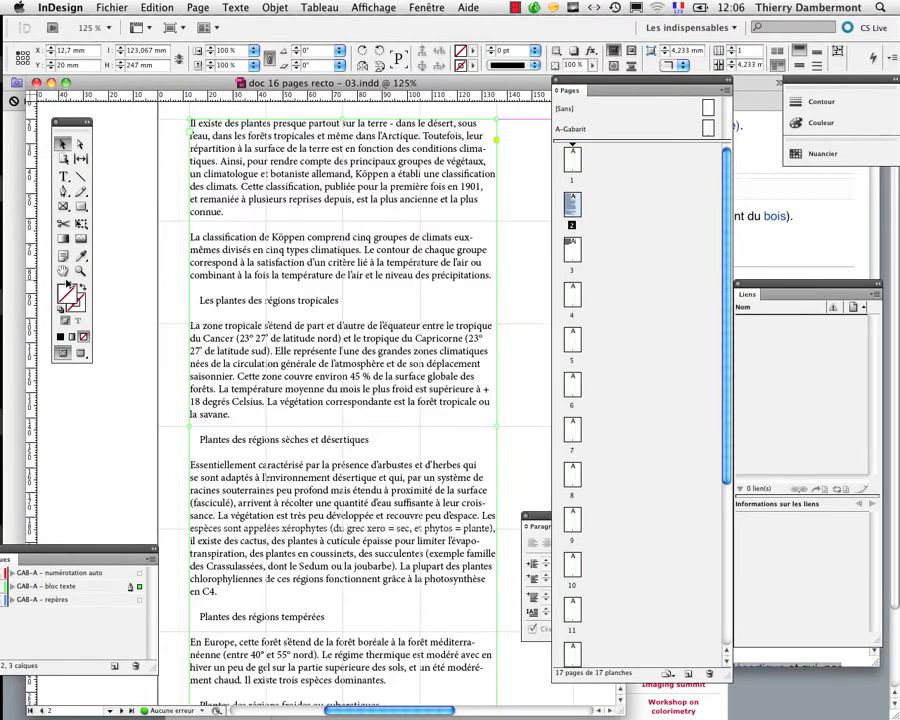
scroll(320, 230, up, 5)
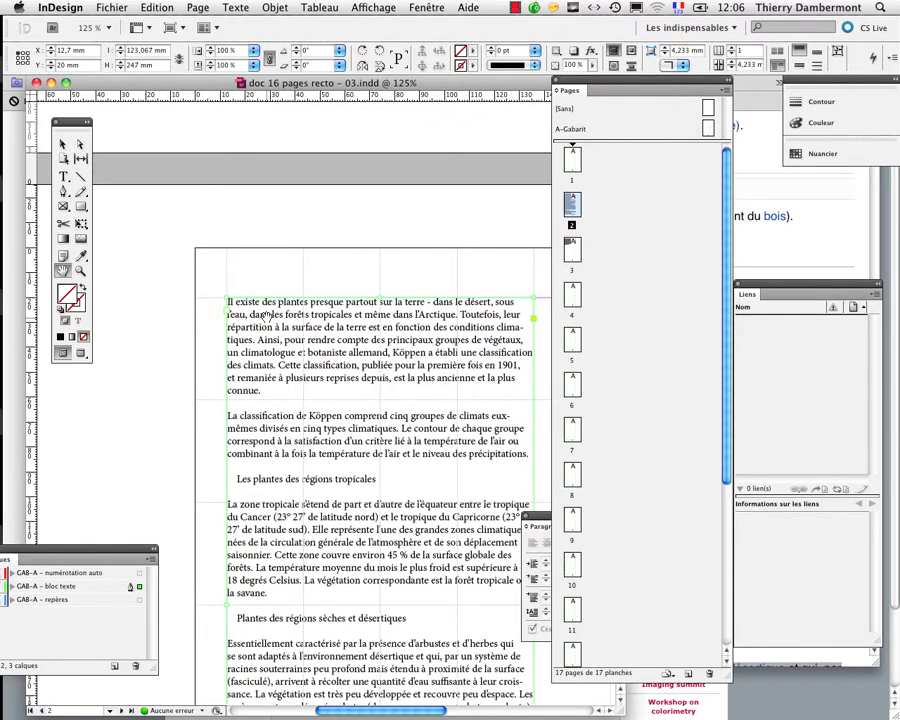
key(super+equal)
key(super+equal)
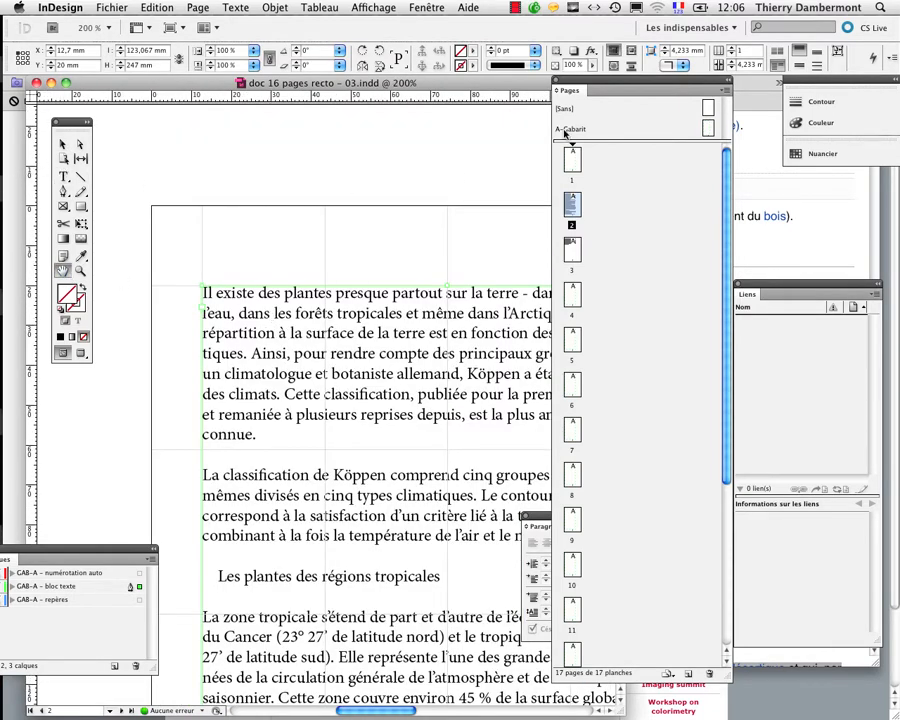
drag(587, 84, 689, 126)
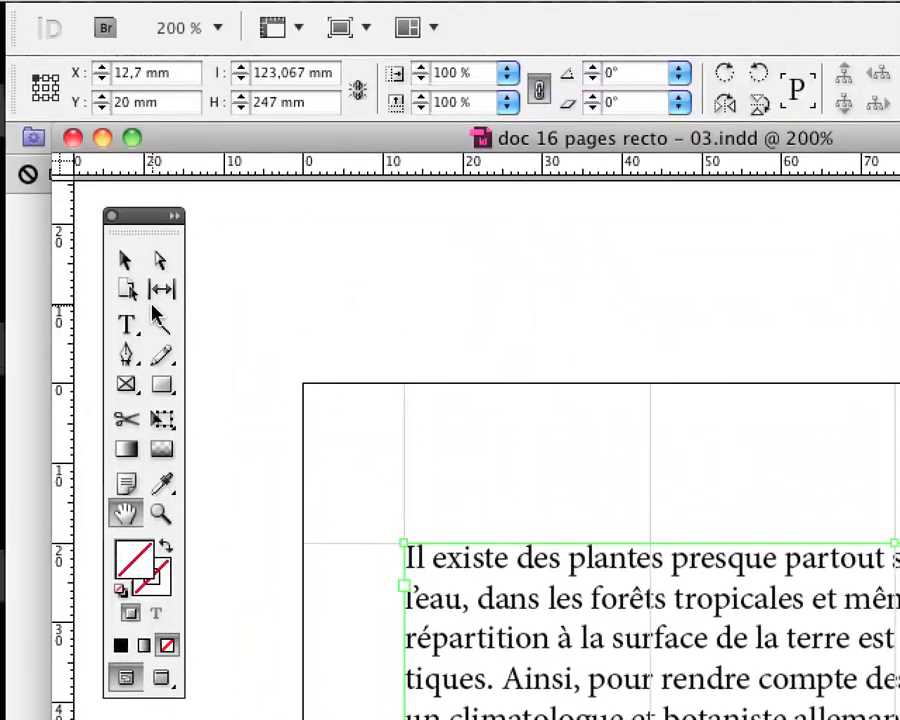
click(130, 318)
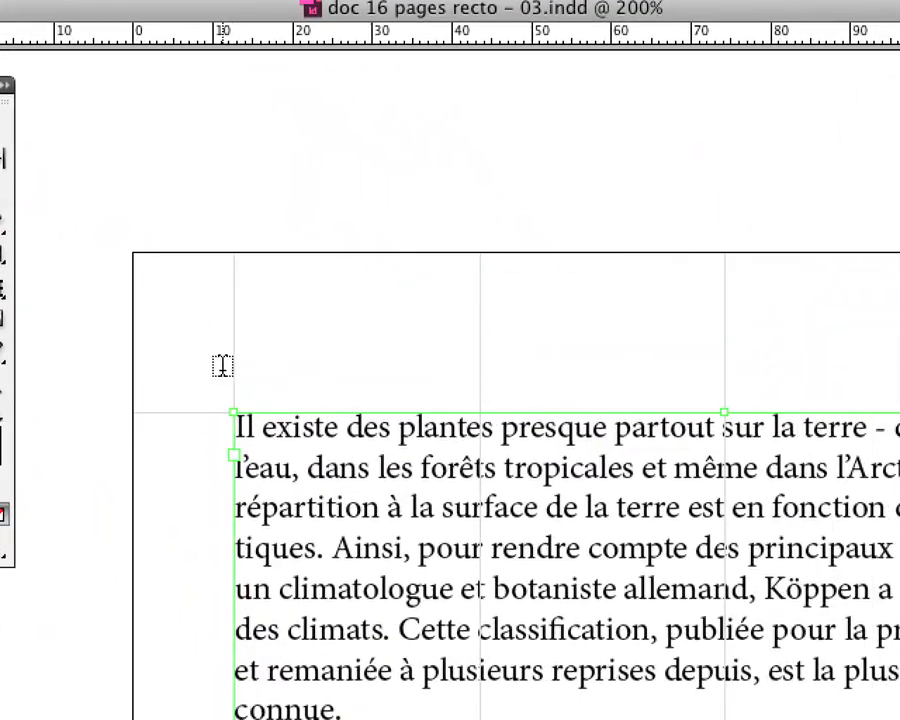
click(404, 537)
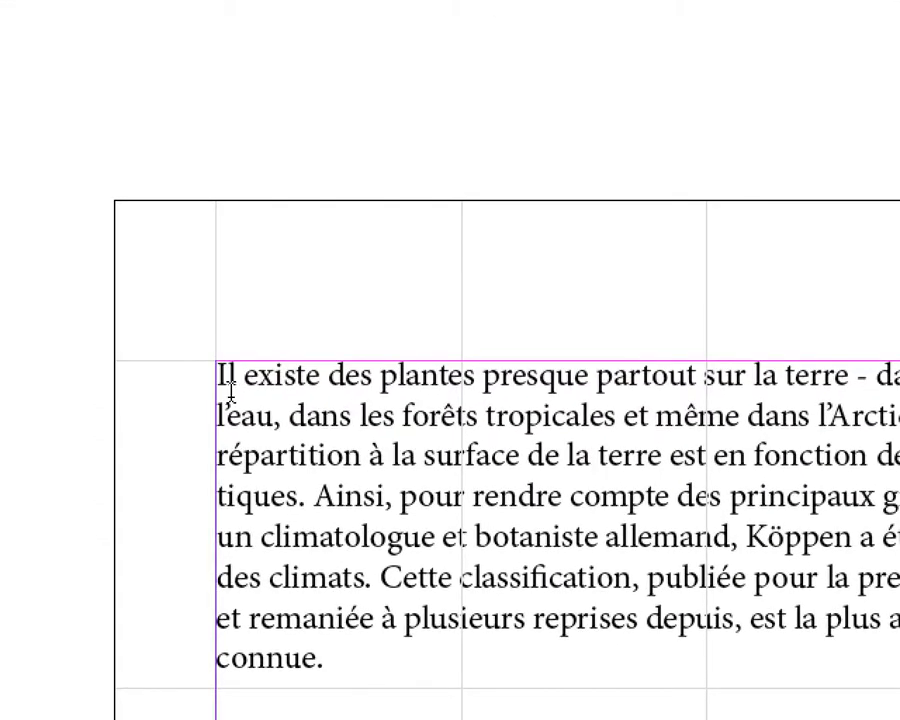
text(Le climat)
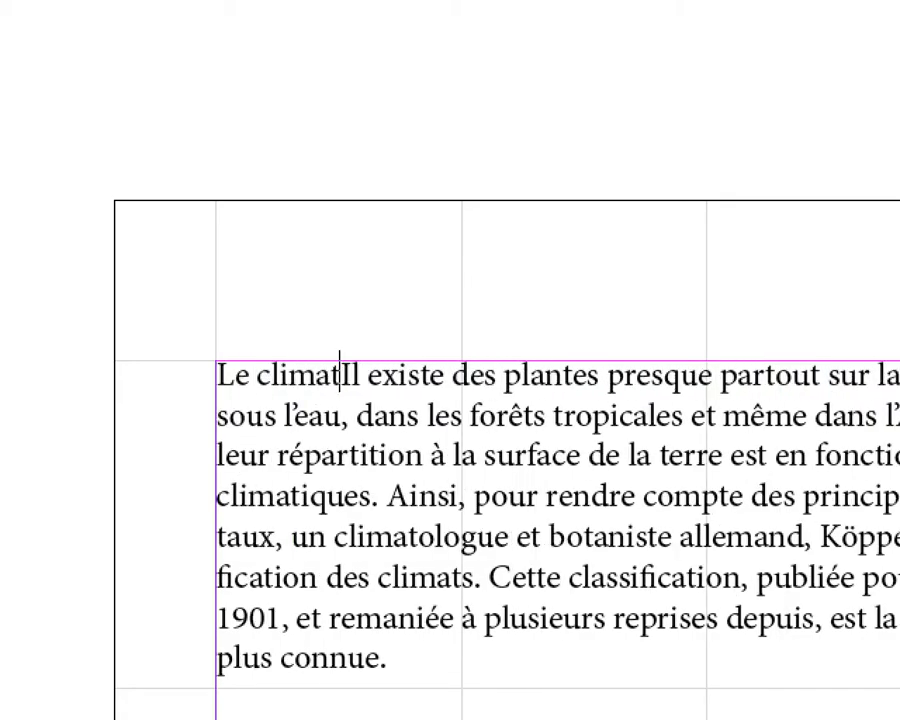
key(Return)
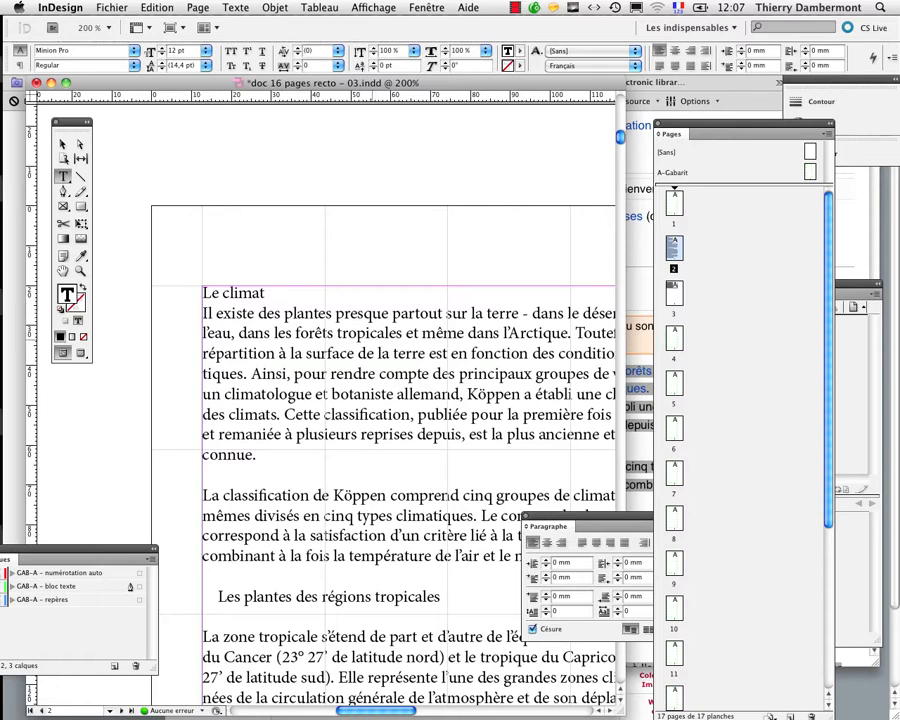
Display the hidden characters, such as paragraph marks and spaces, in the text
key(super)
click(236, 8)
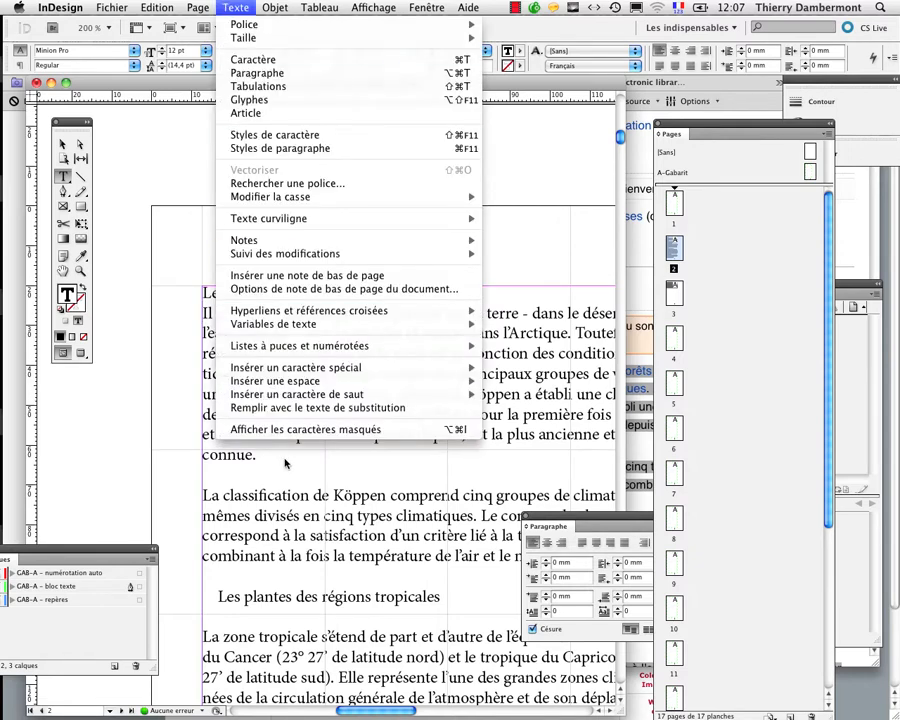
click(403, 431)
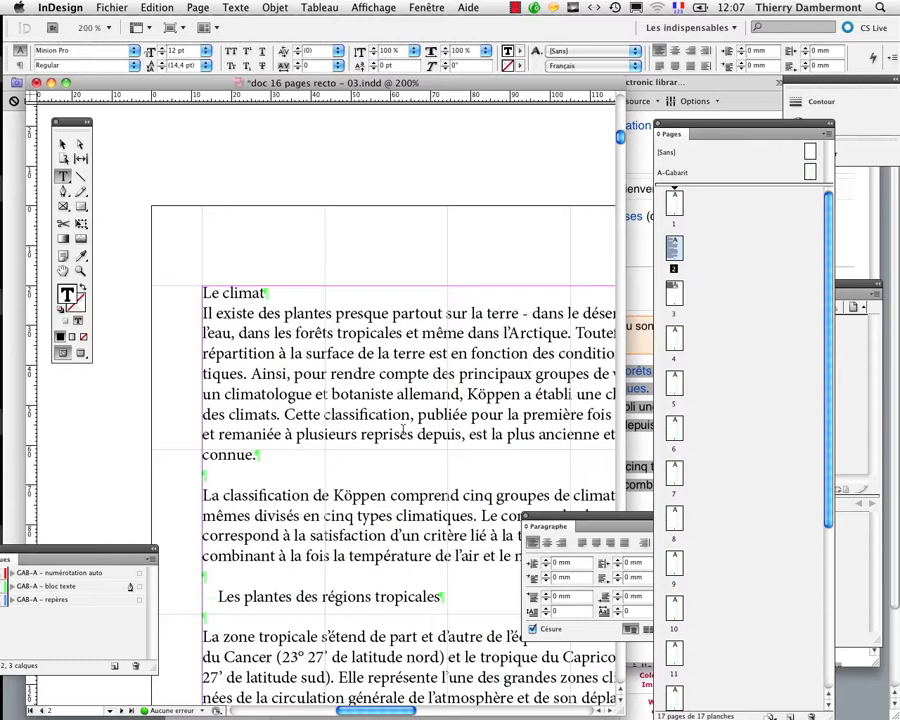
Move the tools off the margin, check page 2 in Preview mode without guides or hidden characters, and return to Normal mode
drag(70, 122, 144, 140)
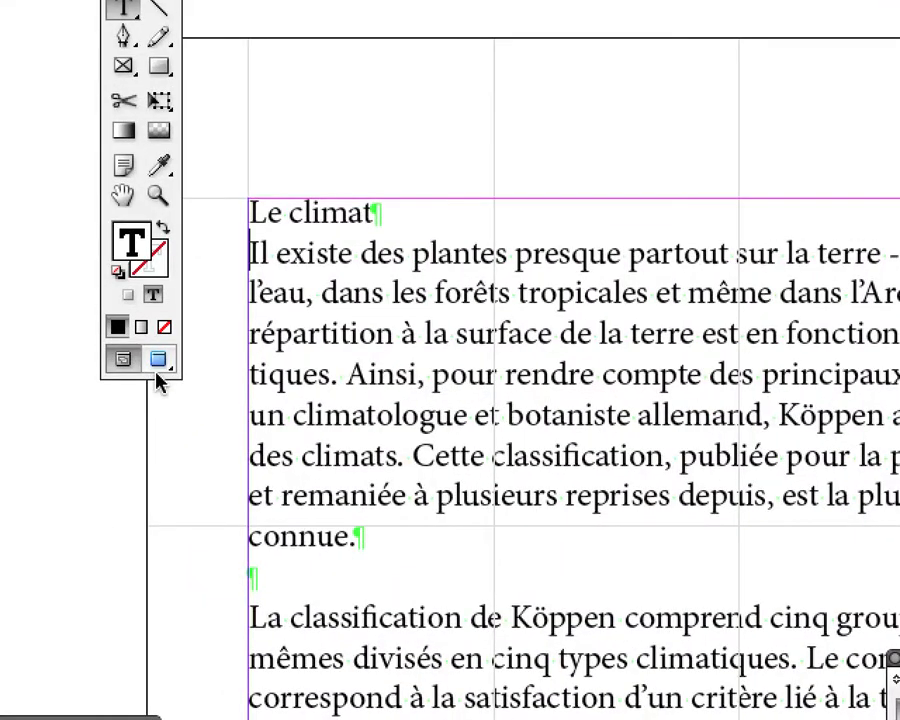
click(157, 366)
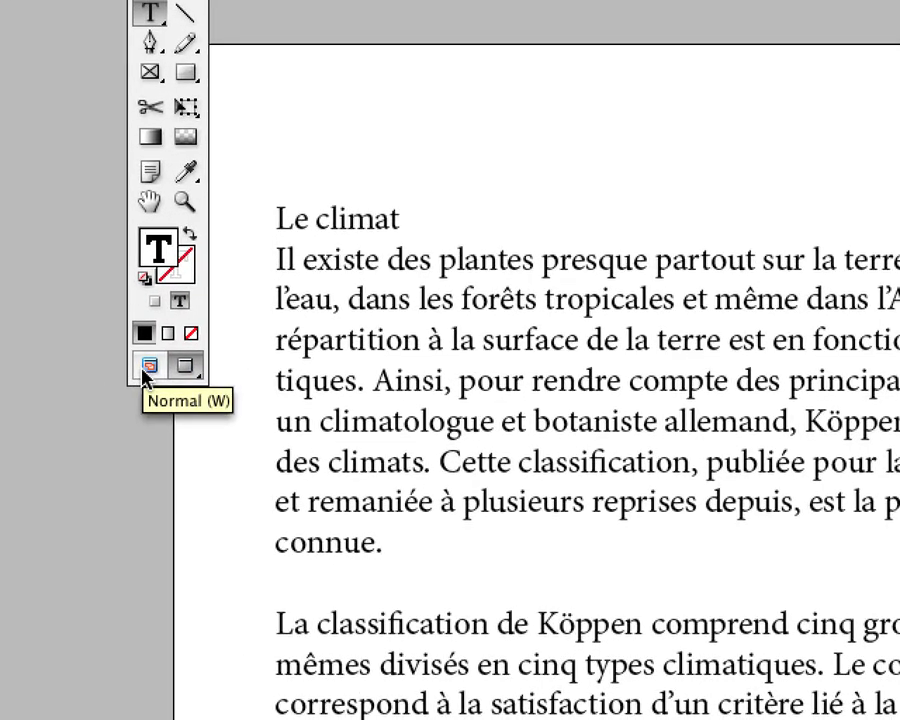
click(148, 367)
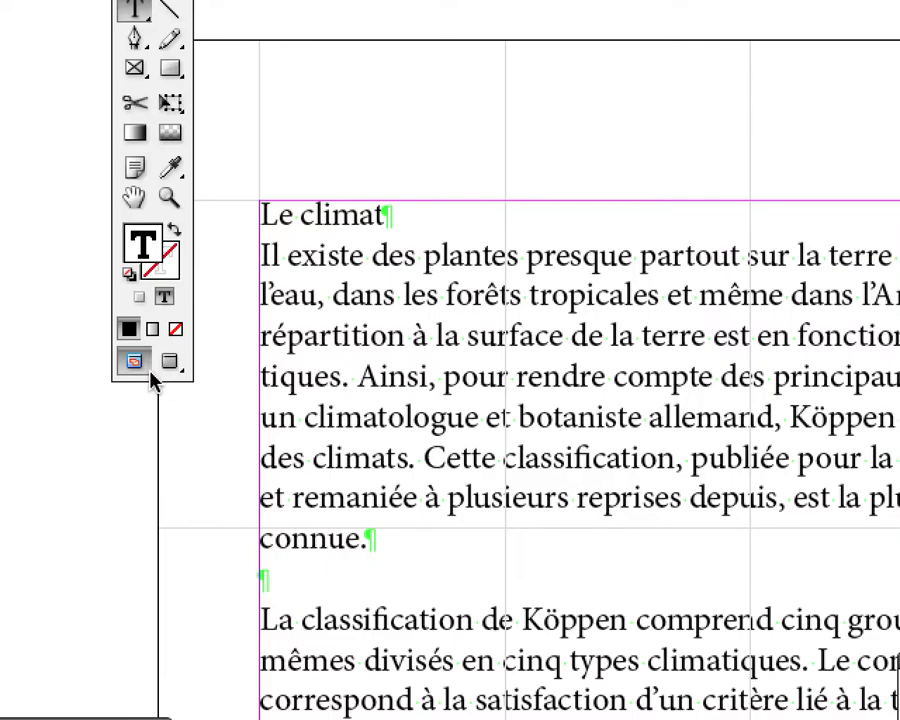
key(w)
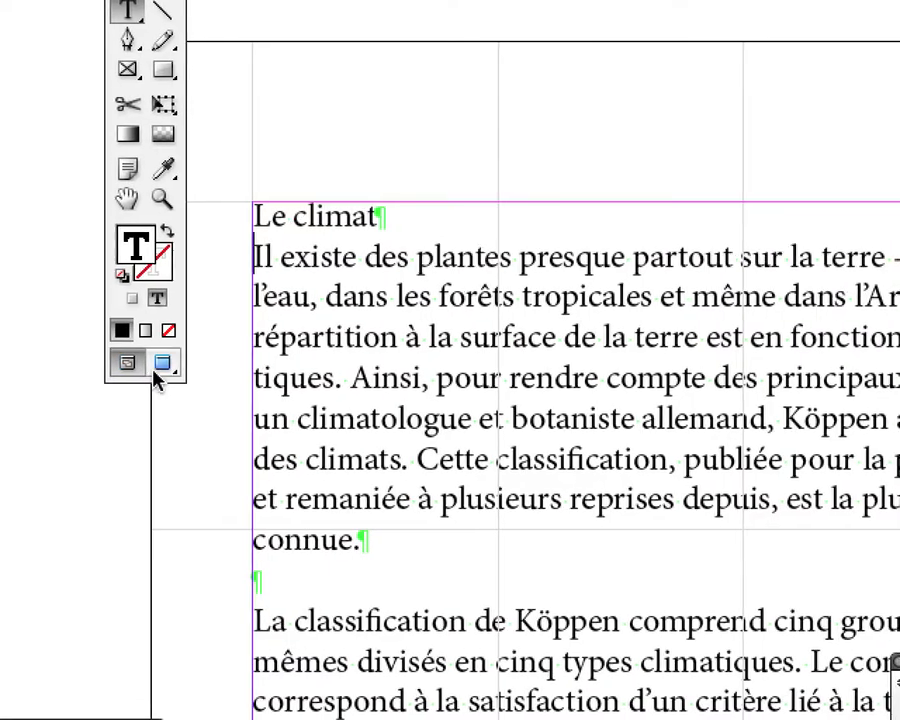
click(143, 366)
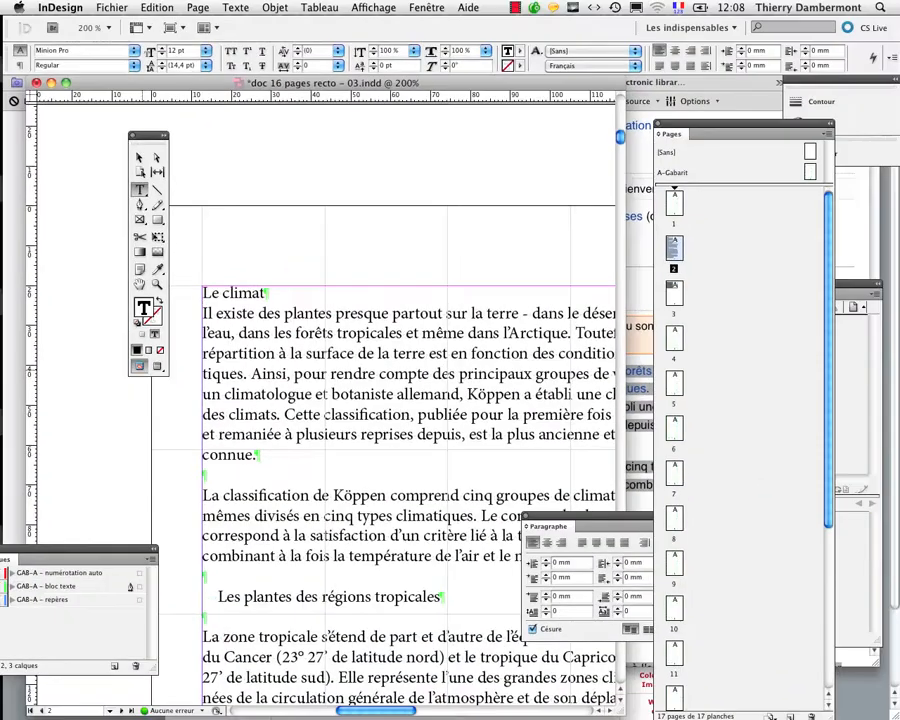
Check the text on page 2 with overprint preview turned on, and turn that preview off again
click(399, 13)
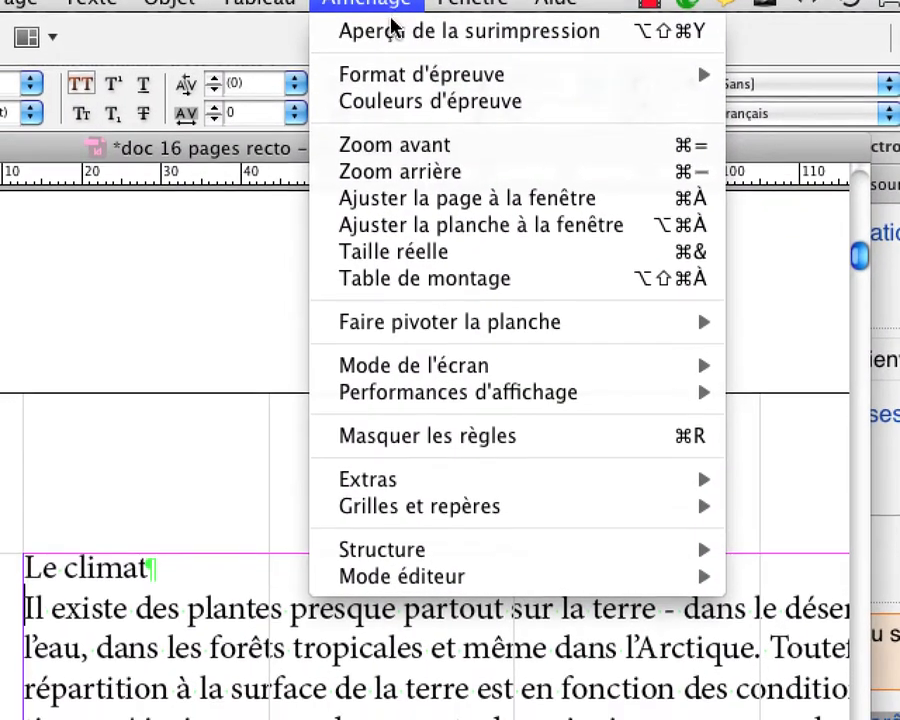
click(395, 30)
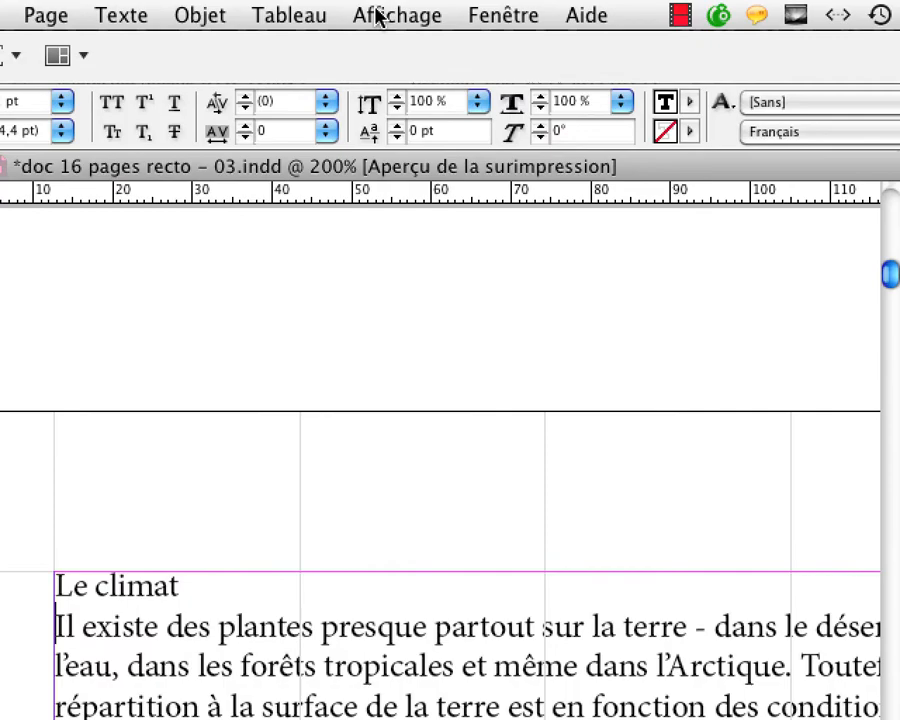
click(385, 6)
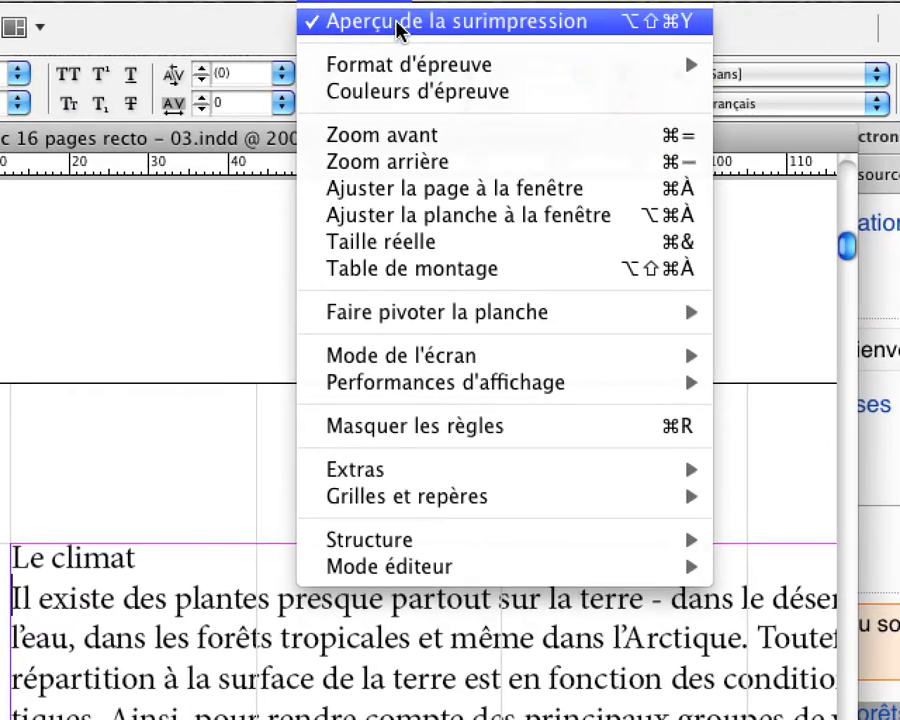
click(396, 27)
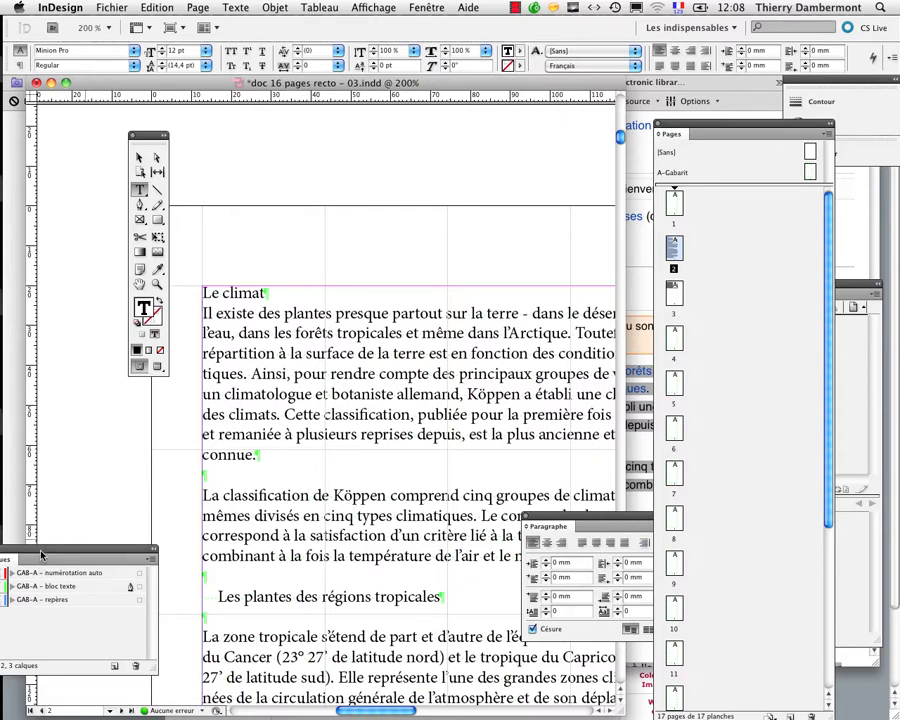
Change the colour of the GAB-A – bloc texte layer to Magenta and inspect the hidden characters up close
drag(40, 553, 510, 126)
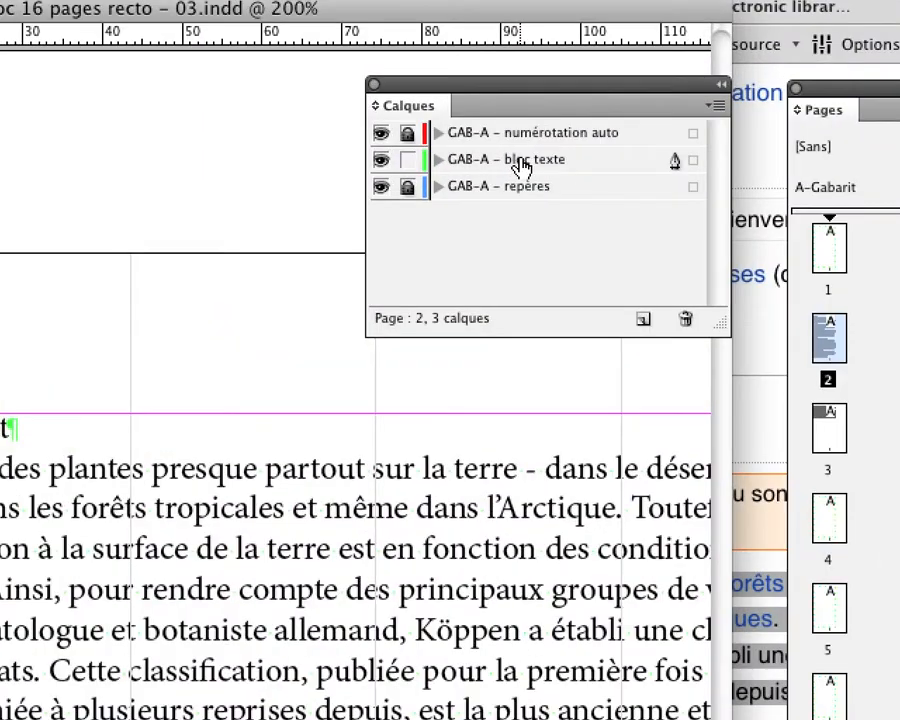
double_click(519, 162)
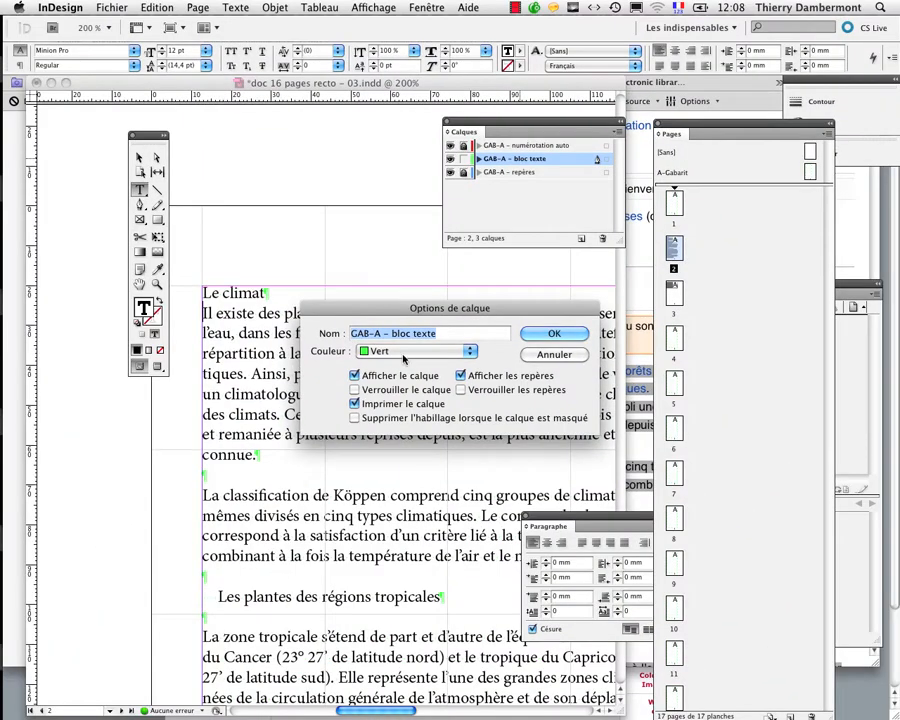
click(287, 545)
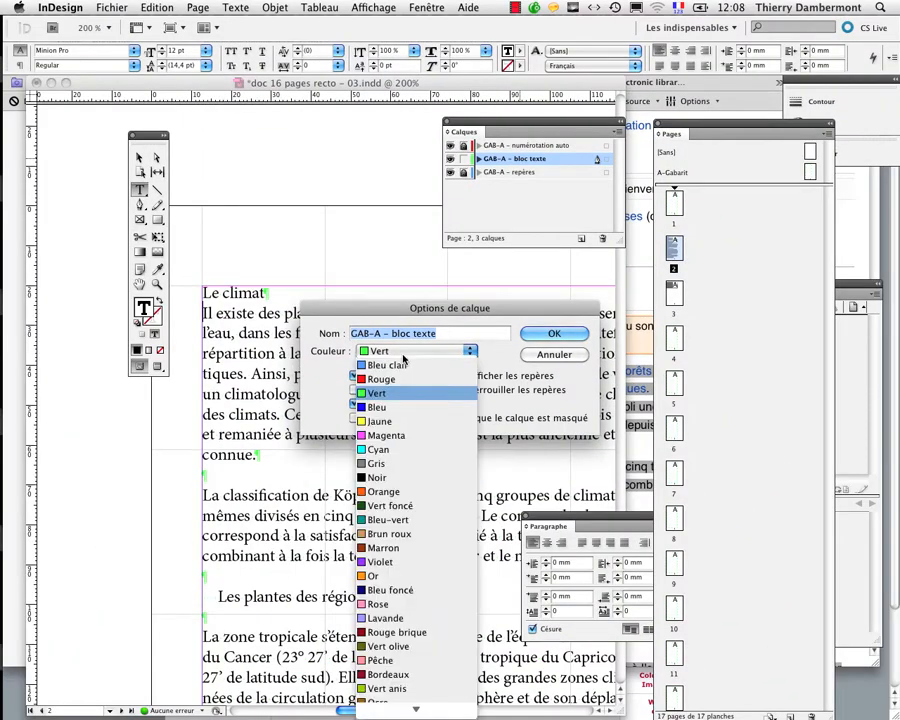
click(386, 435)
click(532, 334)
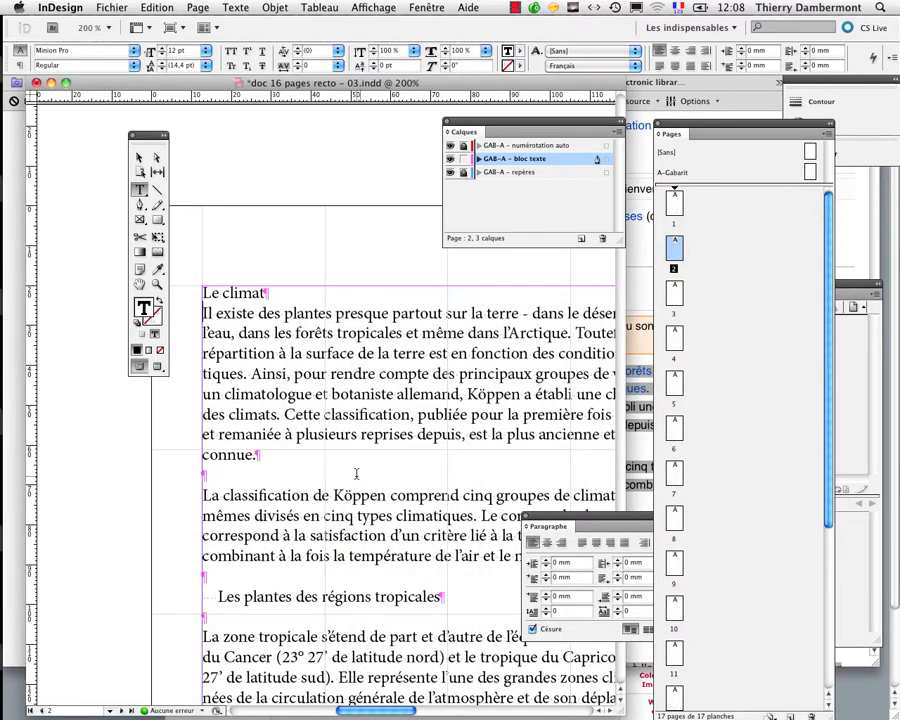
key(super+equal)
key(super+equal)
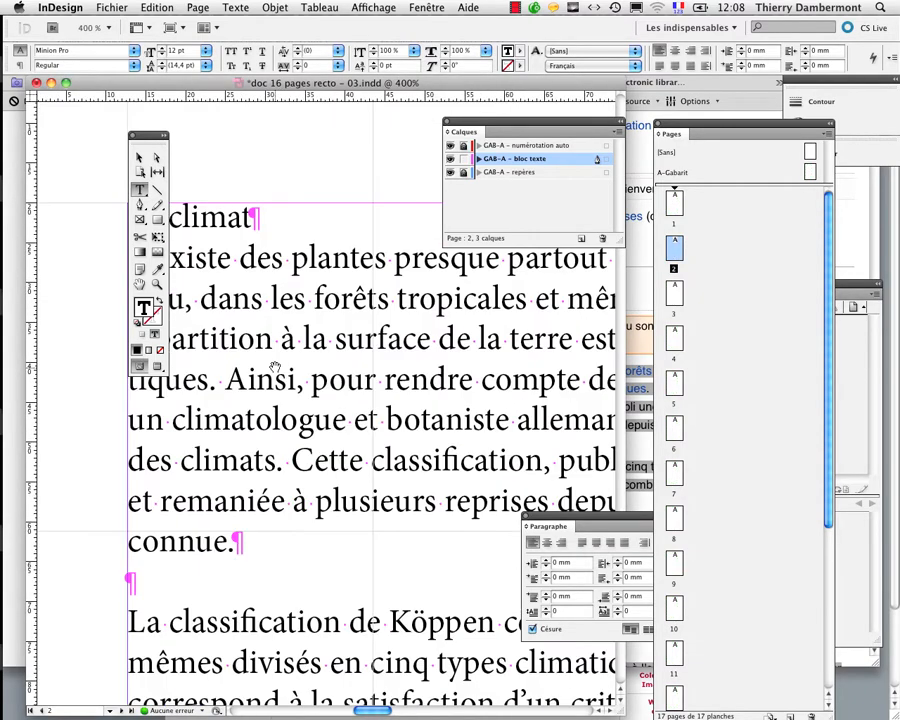
Move the tools palette off the text and insert "Les plantes" as a separate line above "Le climat" on page 2
drag(135, 130, 64, 138)
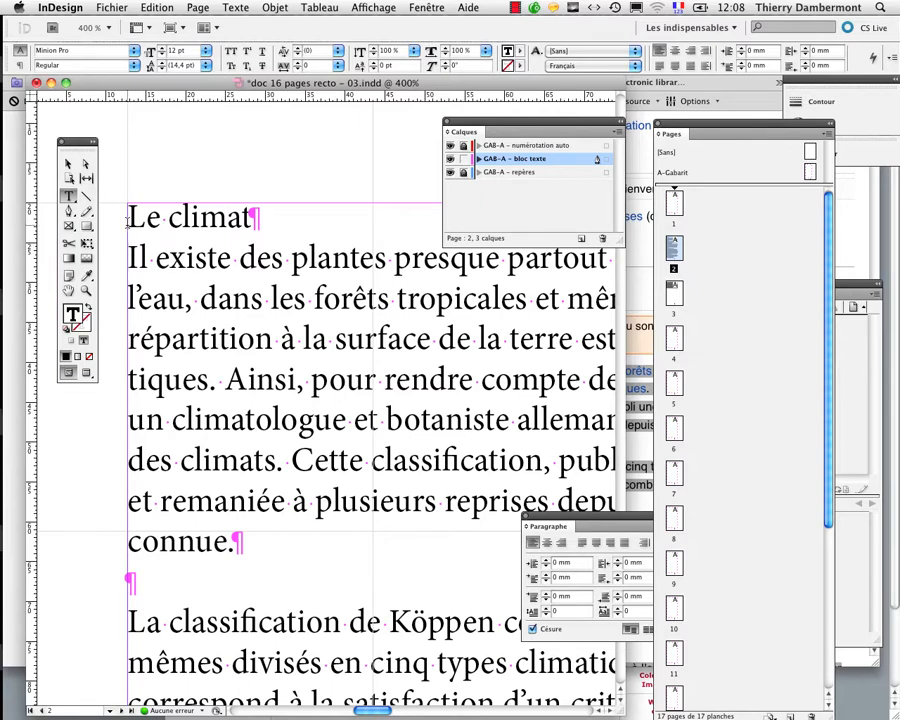
click(130, 216)
text(Les pla)
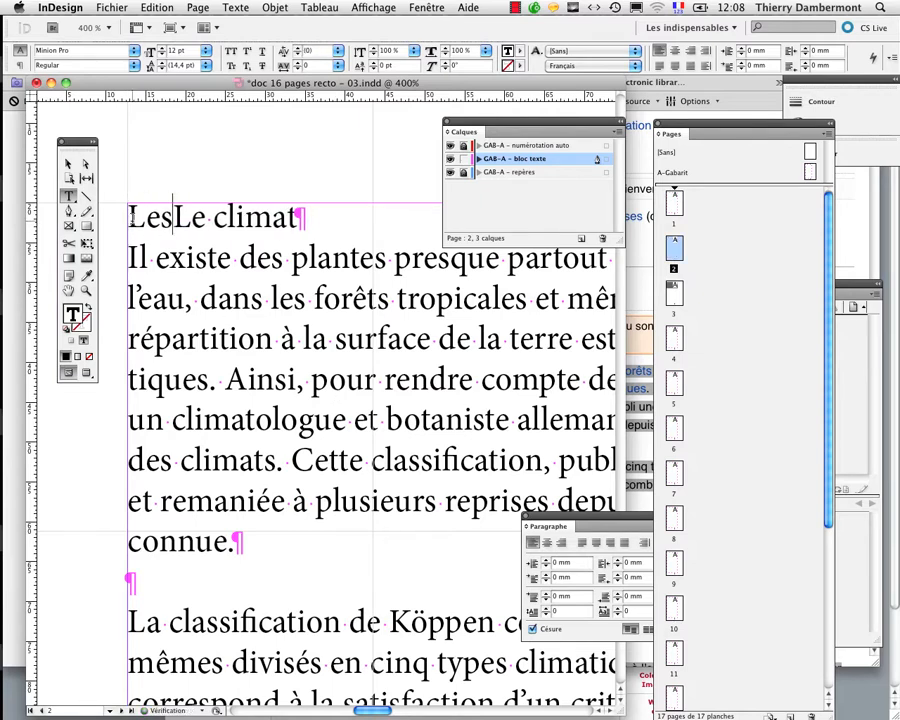
text(tes)
key(BackSpace)
key(BackSpace)
key(BackSpace)
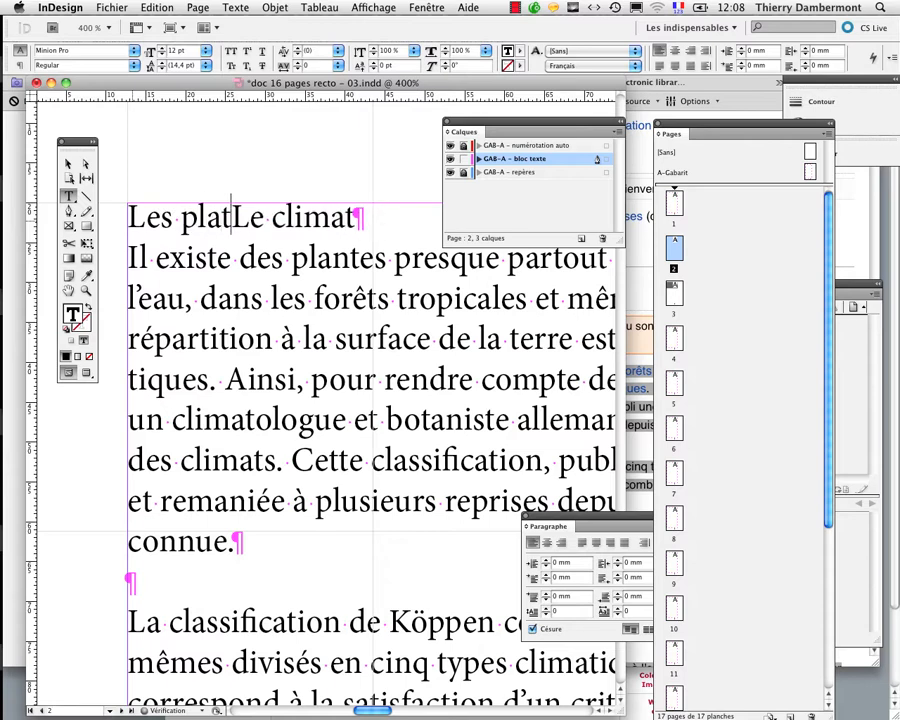
text(n)
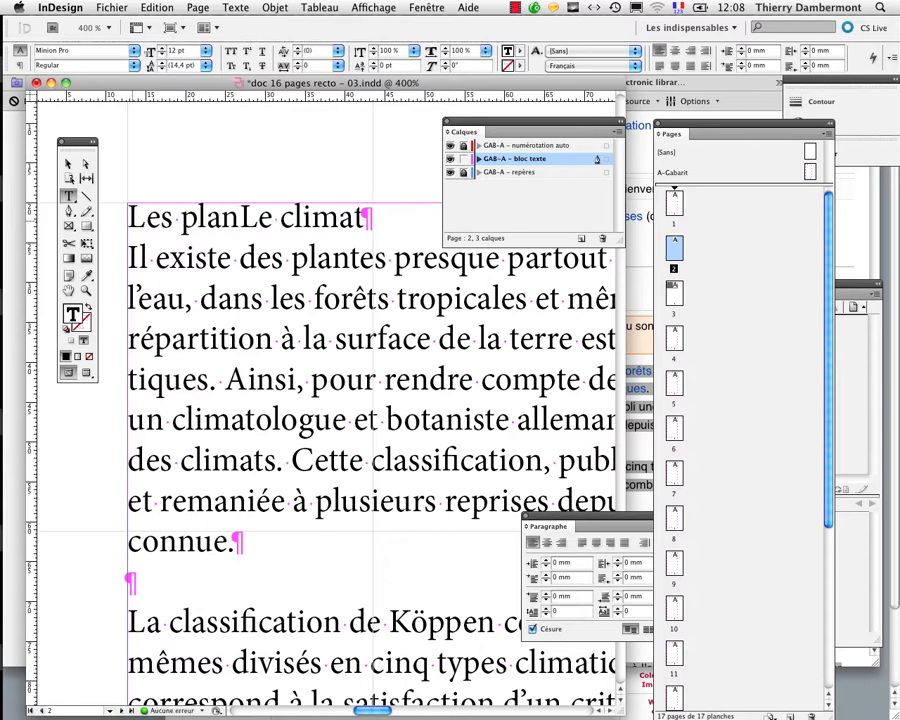
text(tes)
key(Return)
key(super+1)
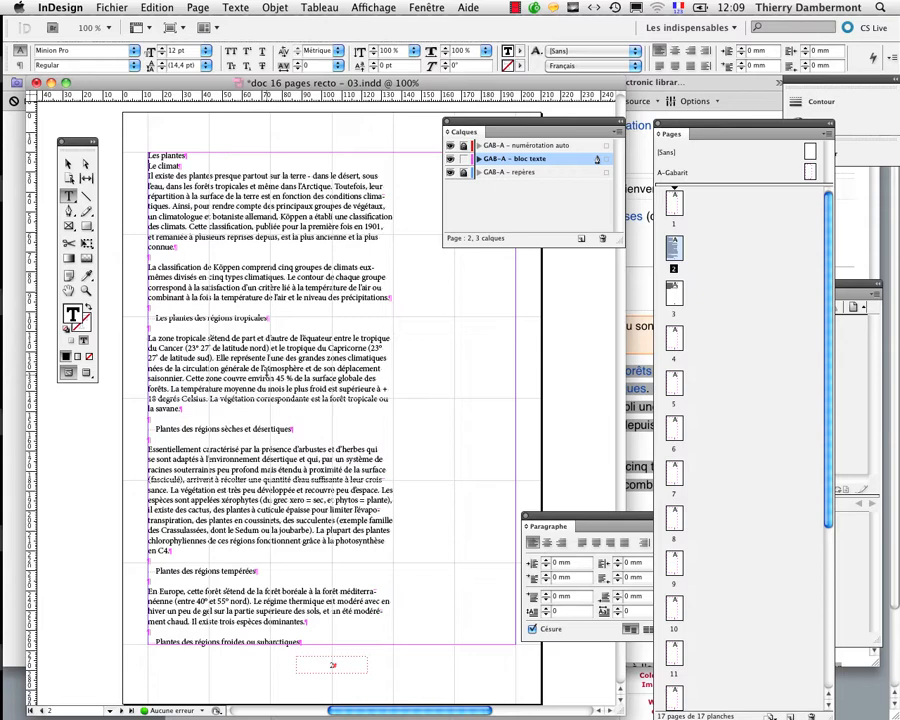
Examine the paragraphs and regional subheadings of the climate text on page 2
drag(197, 196, 373, 267)
drag(155, 317, 300, 368)
drag(155, 428, 285, 490)
drag(320, 339, 278, 228)
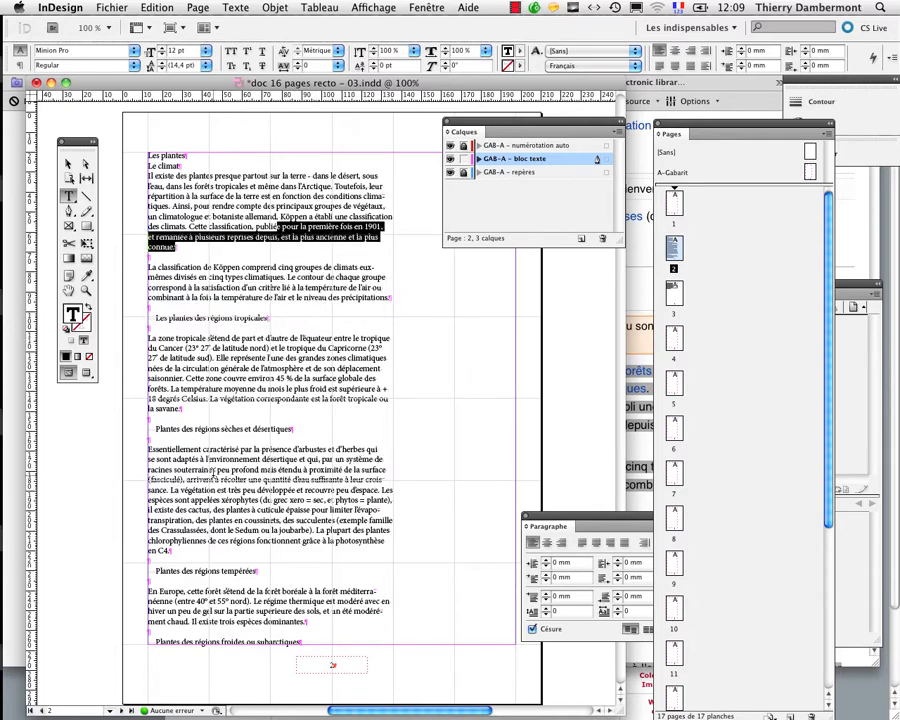
drag(242, 450, 183, 410)
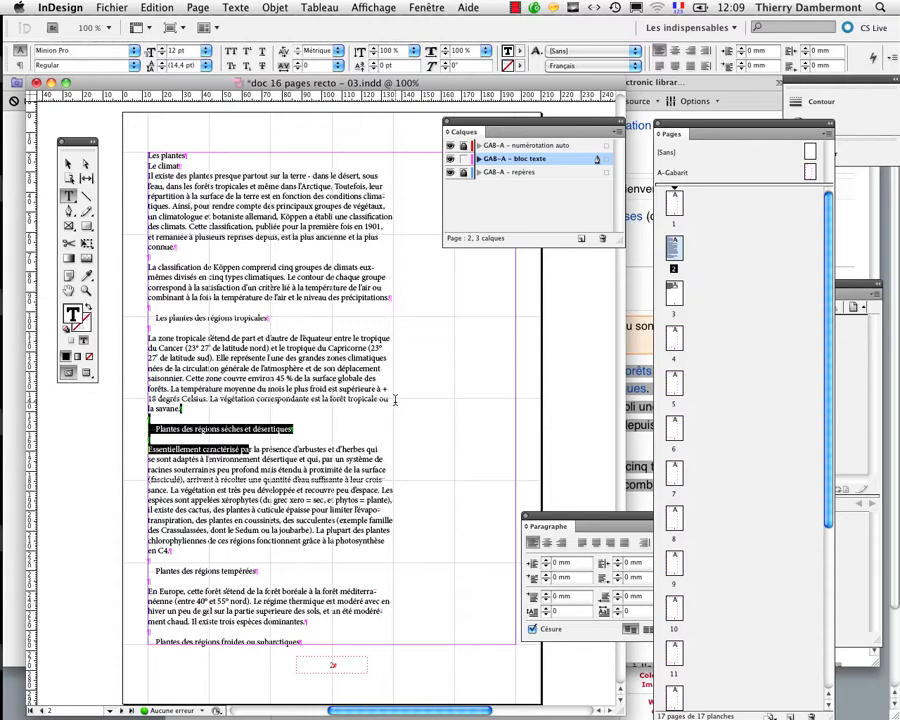
scroll(369, 382, right, 3)
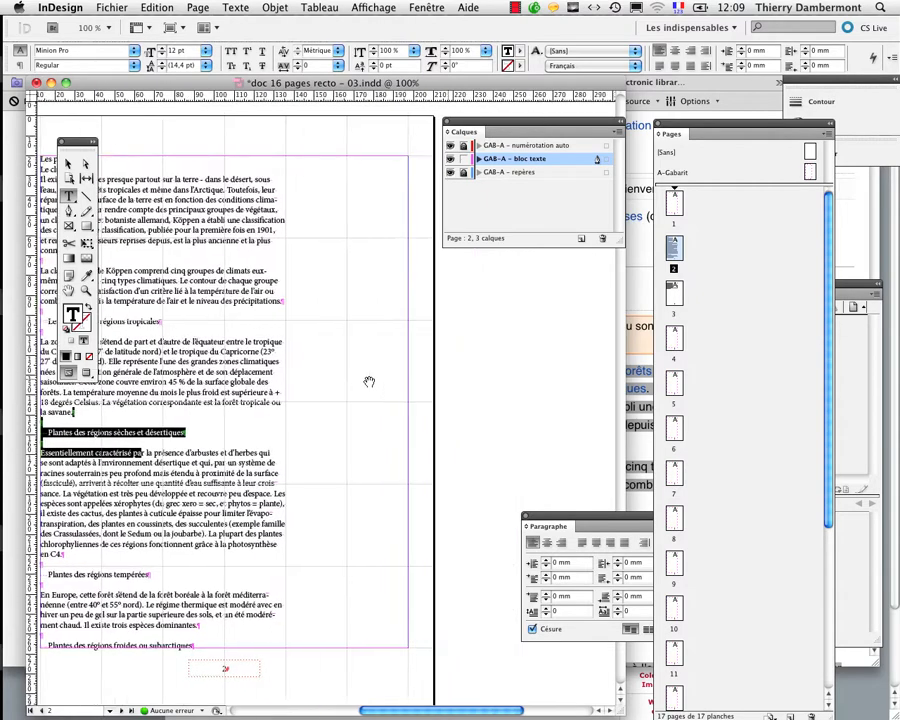
drag(369, 382, 436, 430)
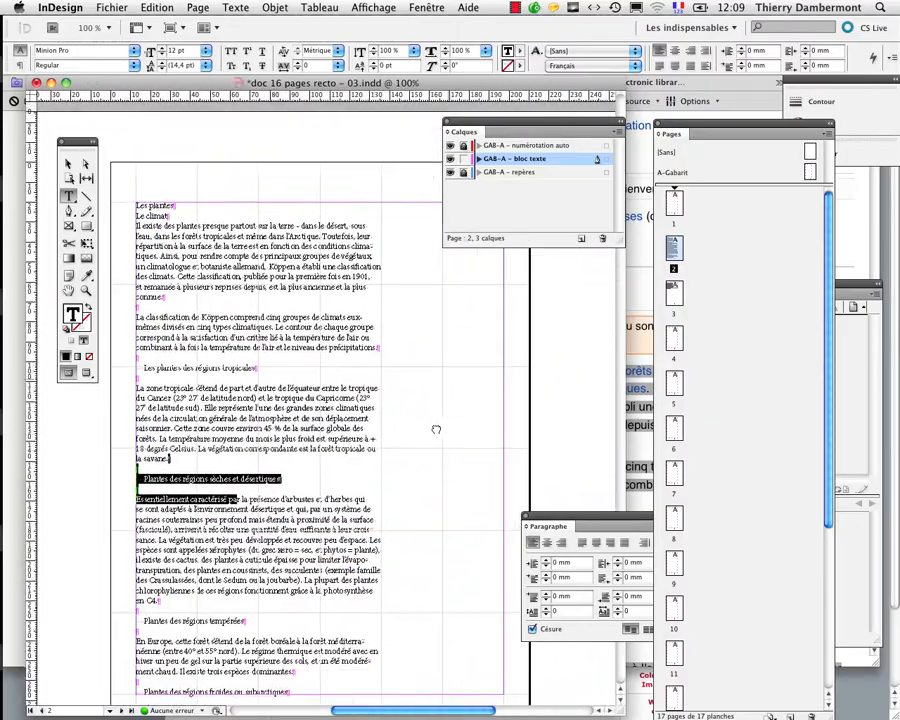
key(super+equal)
key(super+equal)
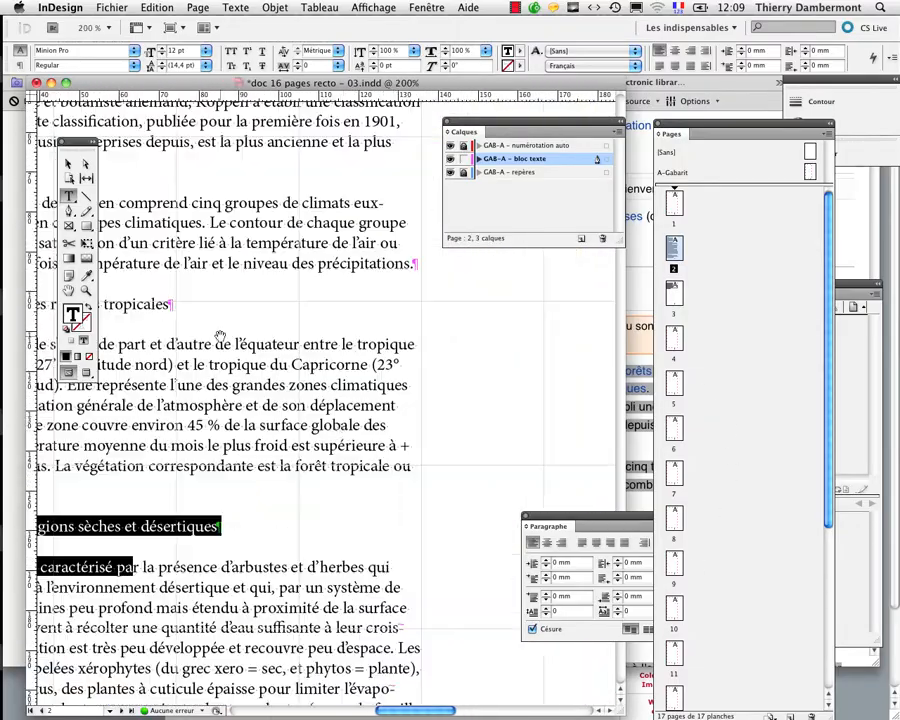
drag(220, 337, 399, 477)
key(super+minus)
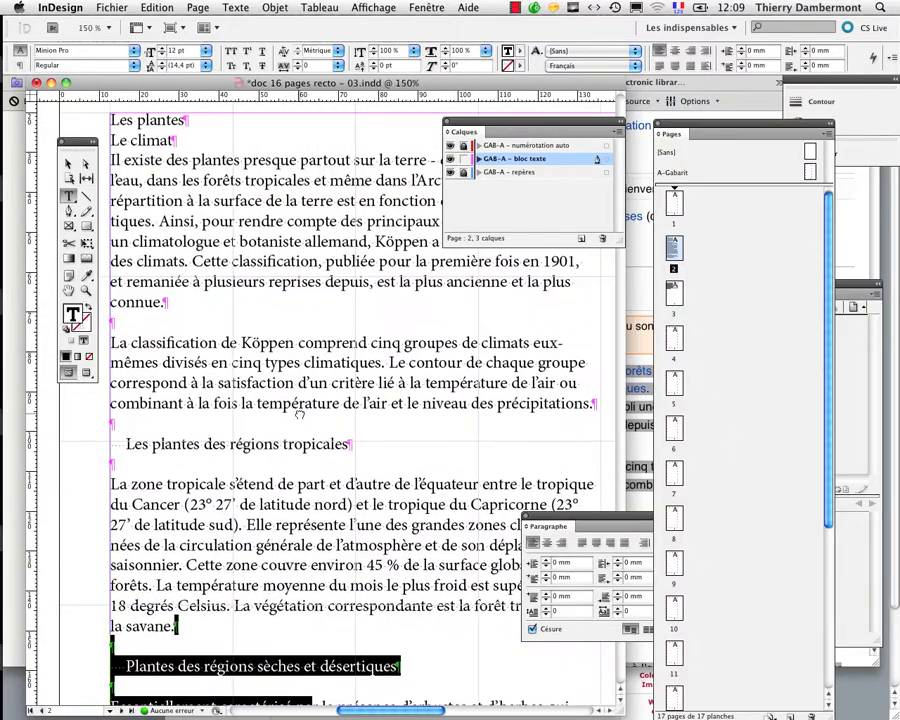
drag(420, 417, 387, 369)
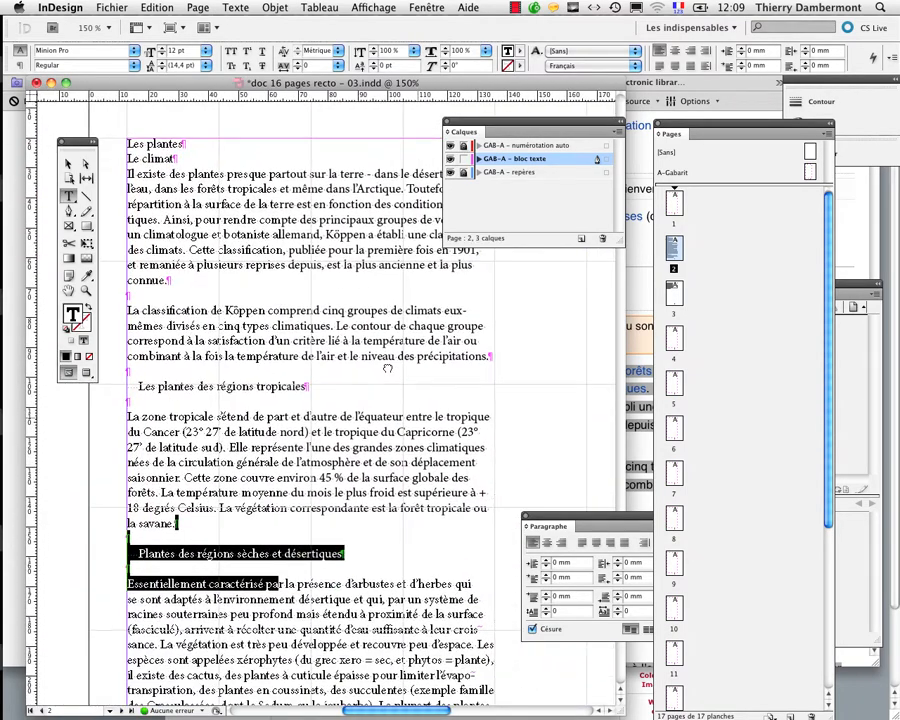
click(318, 440)
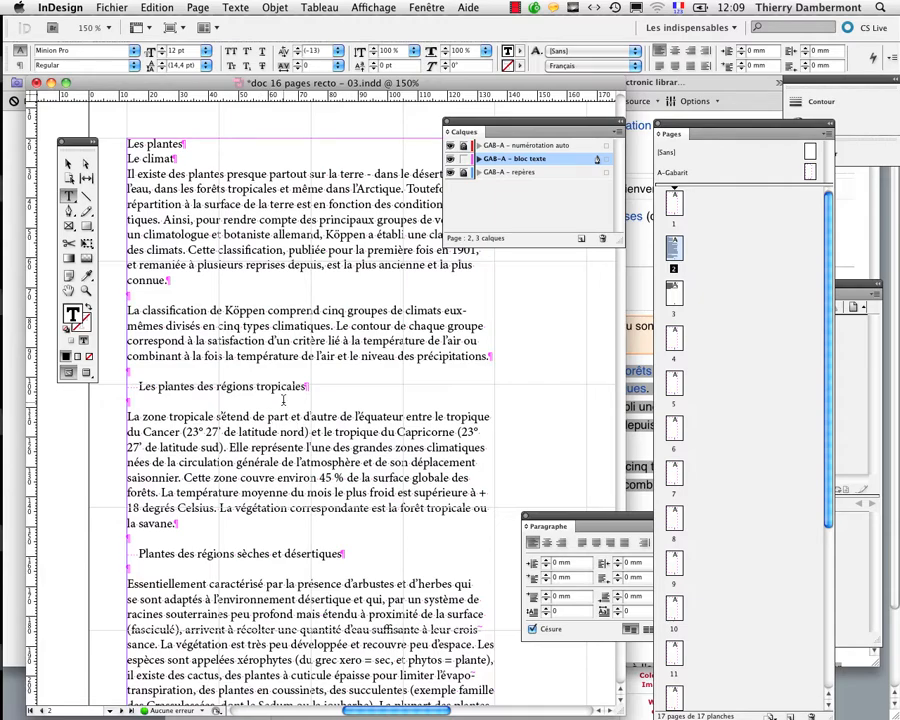
scroll(283, 399, up, 3)
scroll(283, 395, down, 4)
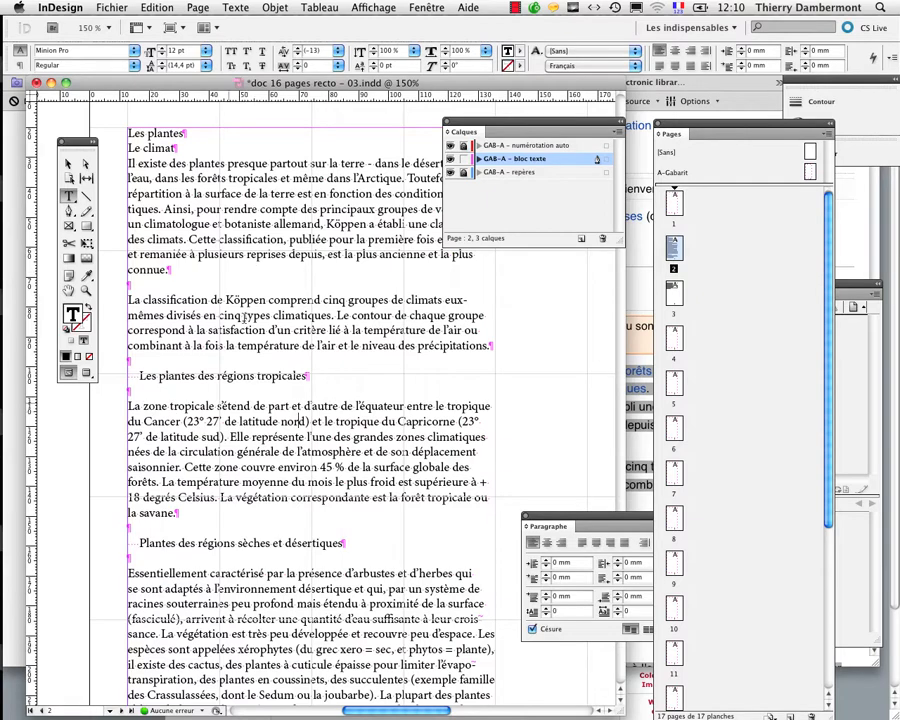
Select the page 2 text frame and examine how its text threads onto page 3
key(super+minus)
key(super+minus)
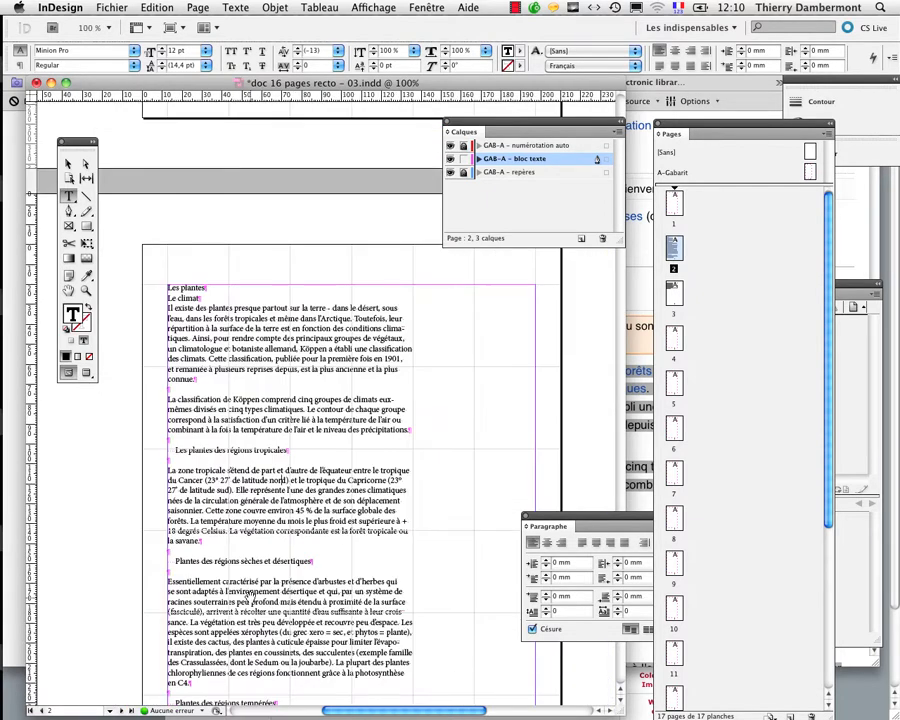
scroll(246, 593, down, 5)
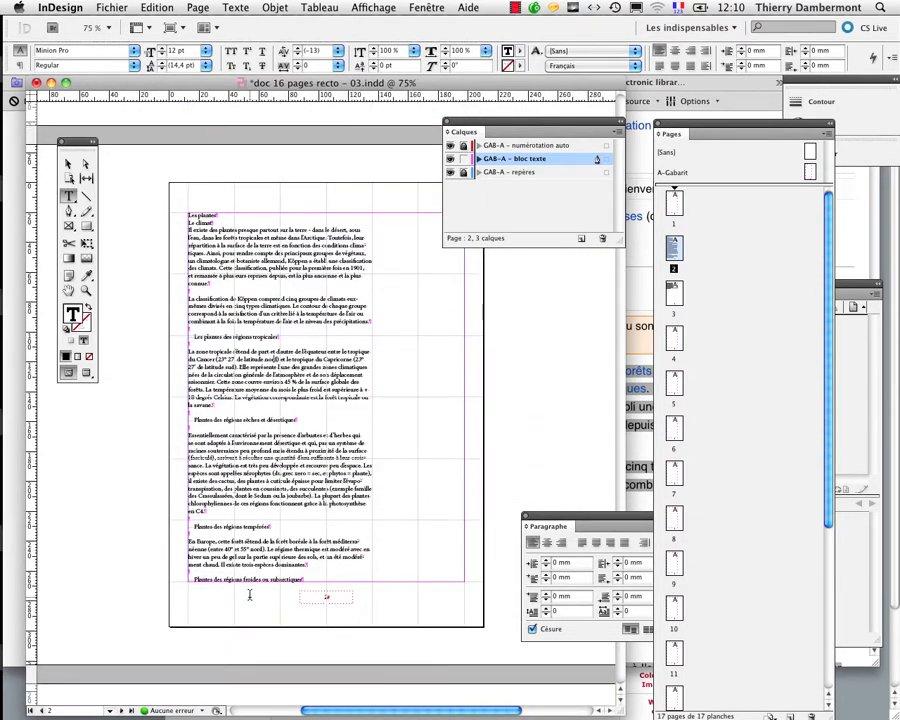
key(super+minus)
scroll(257, 470, down, 3)
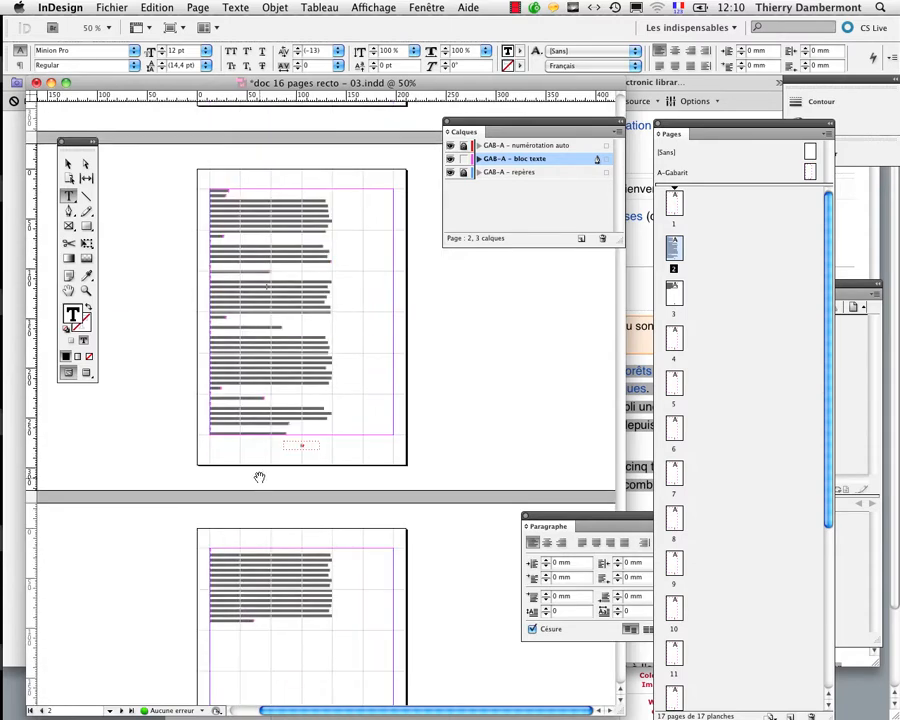
key(Escape)
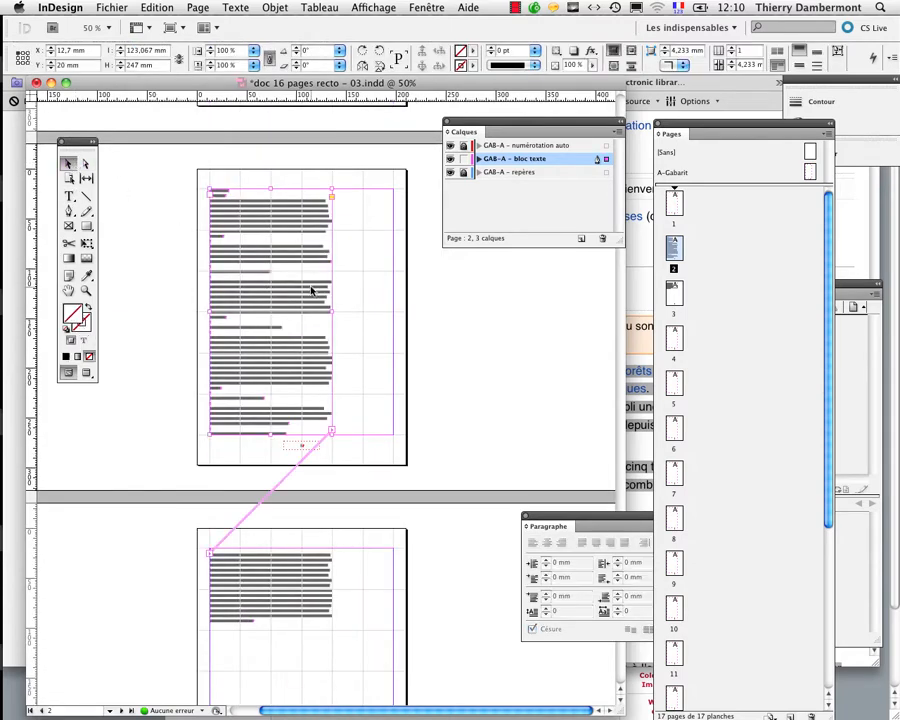
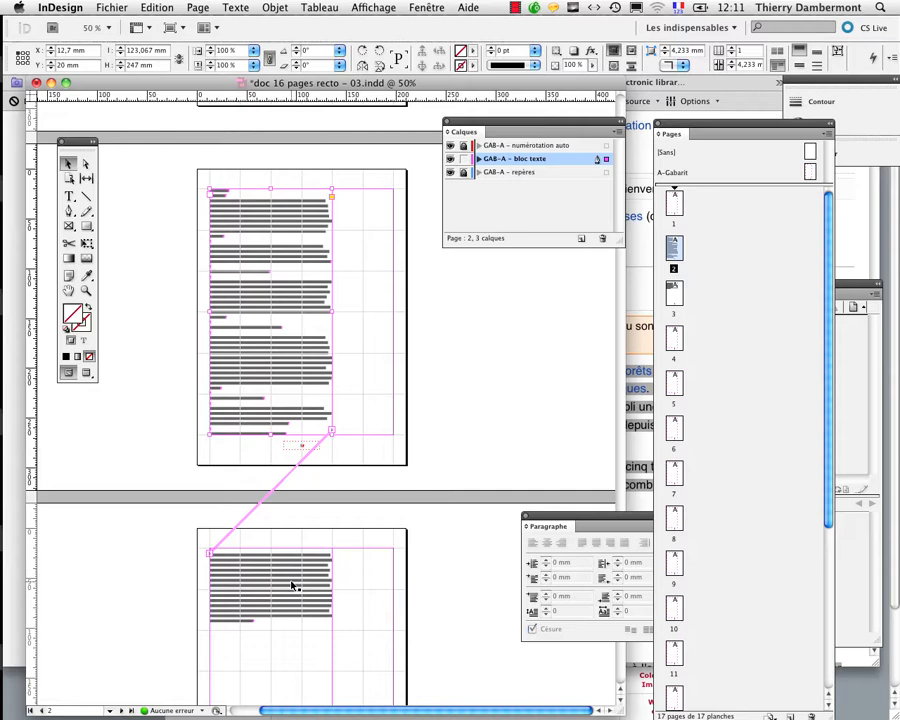
Switch to Firefox and find the Climat section of the Plante article on Wikipedia
mouse_move(5, 595)
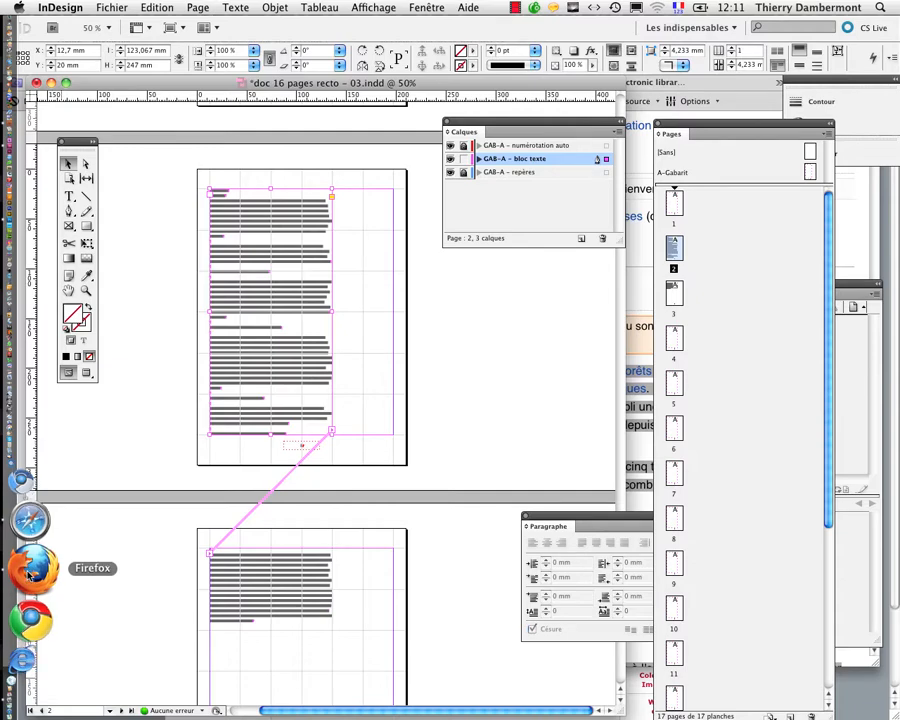
click(30, 575)
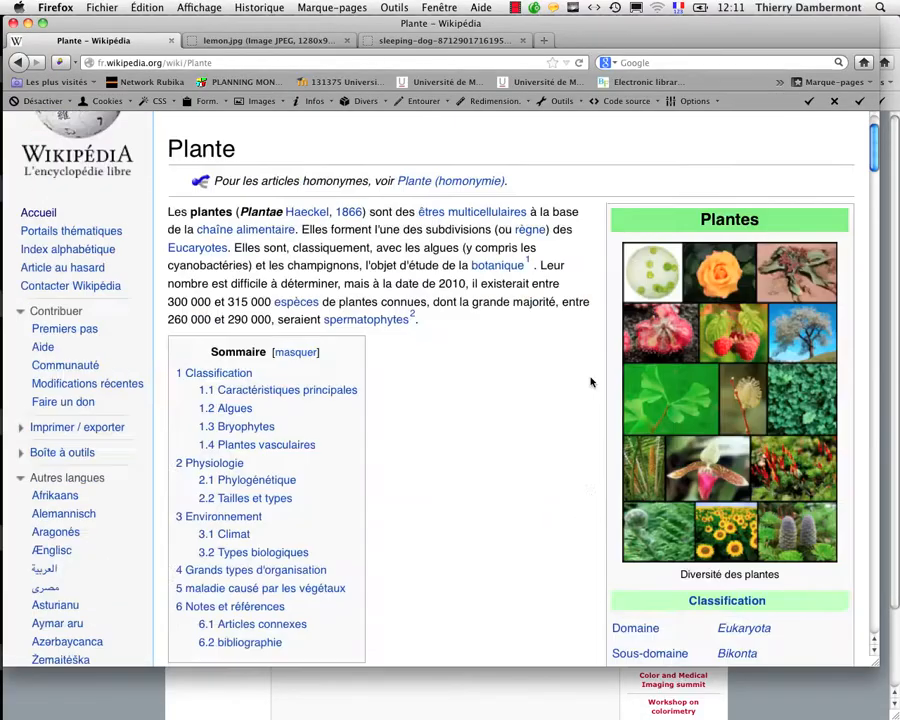
scroll(592, 382, down, 6)
scroll(590, 382, down, 20)
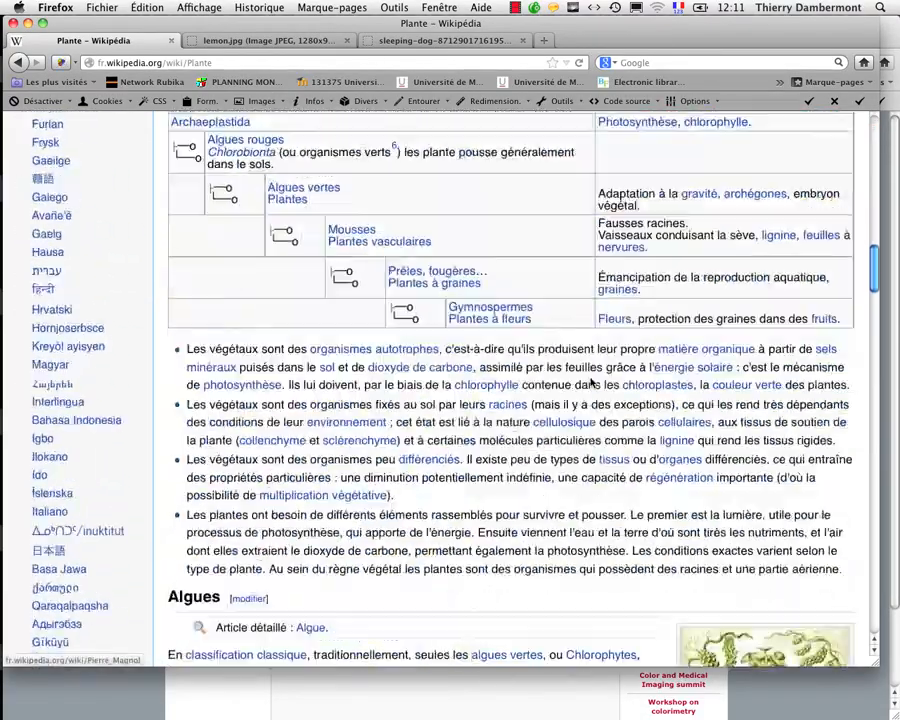
scroll(590, 382, down, 12)
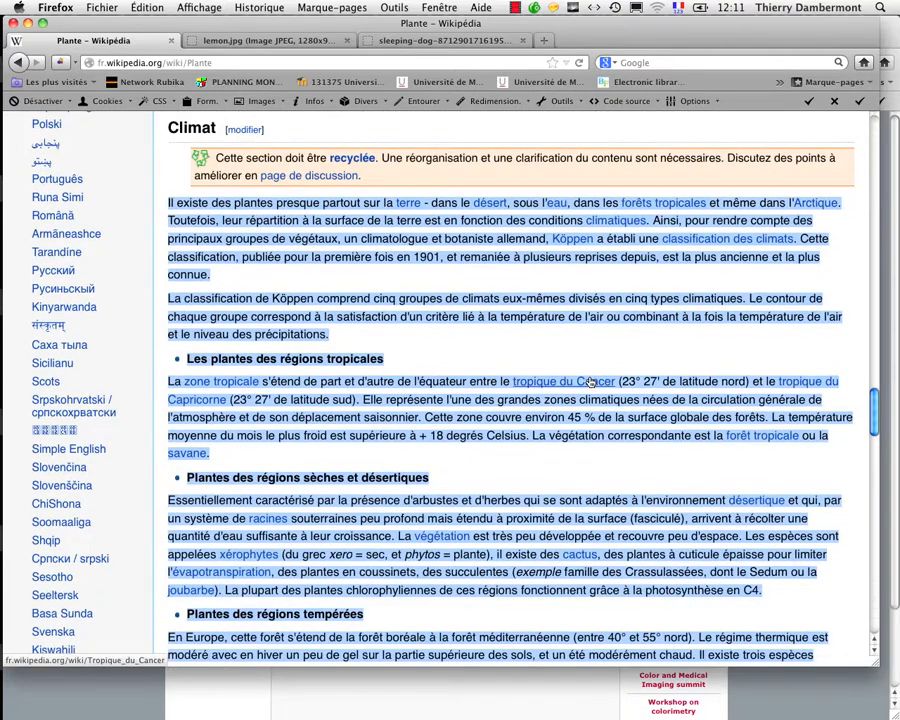
Close the lemon.jpg and sleeping-dog image pages, keeping only the Plante article open
click(256, 42)
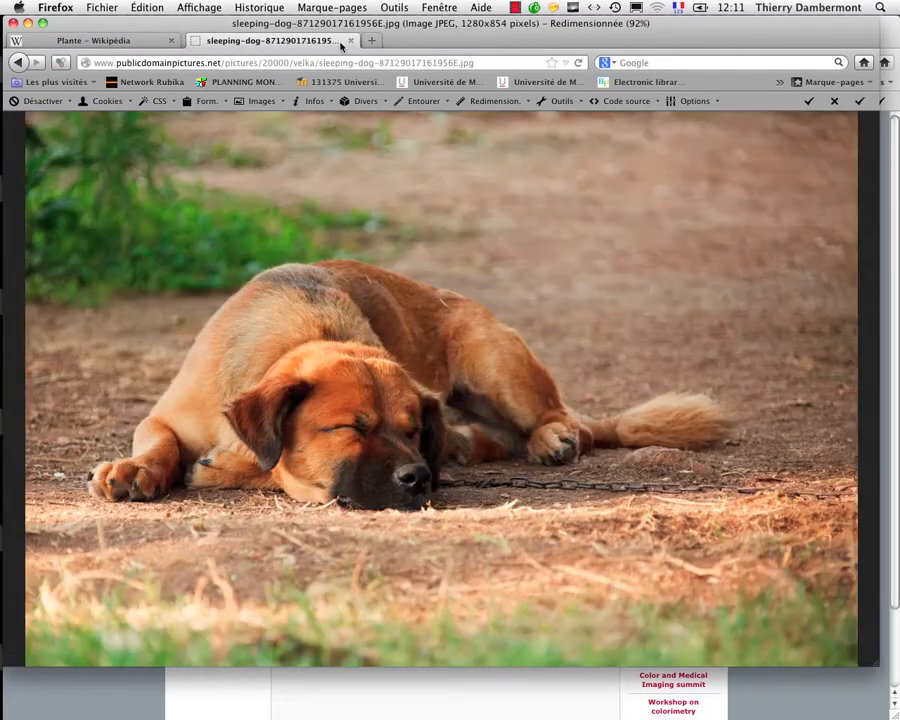
click(346, 40)
click(346, 41)
Open a new browser window and search Google for plant "public domain"
click(101, 7)
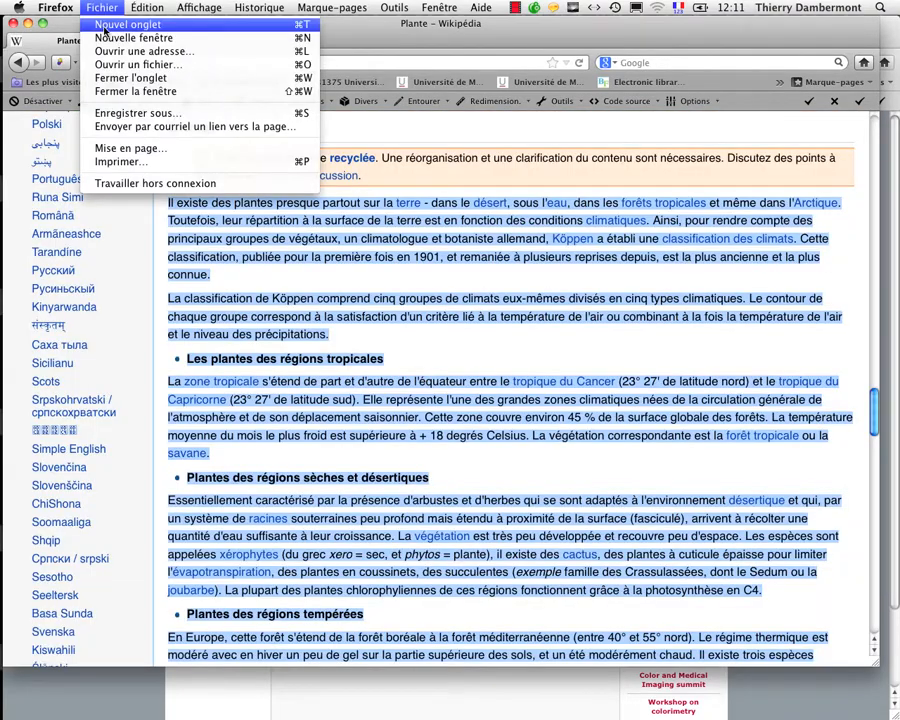
click(106, 37)
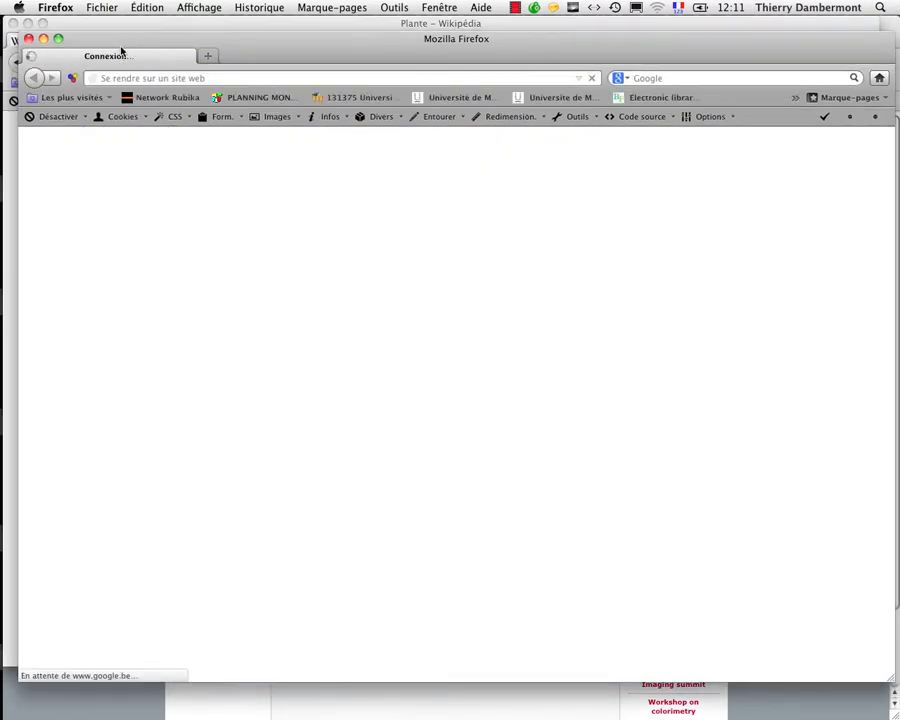
text(plant )
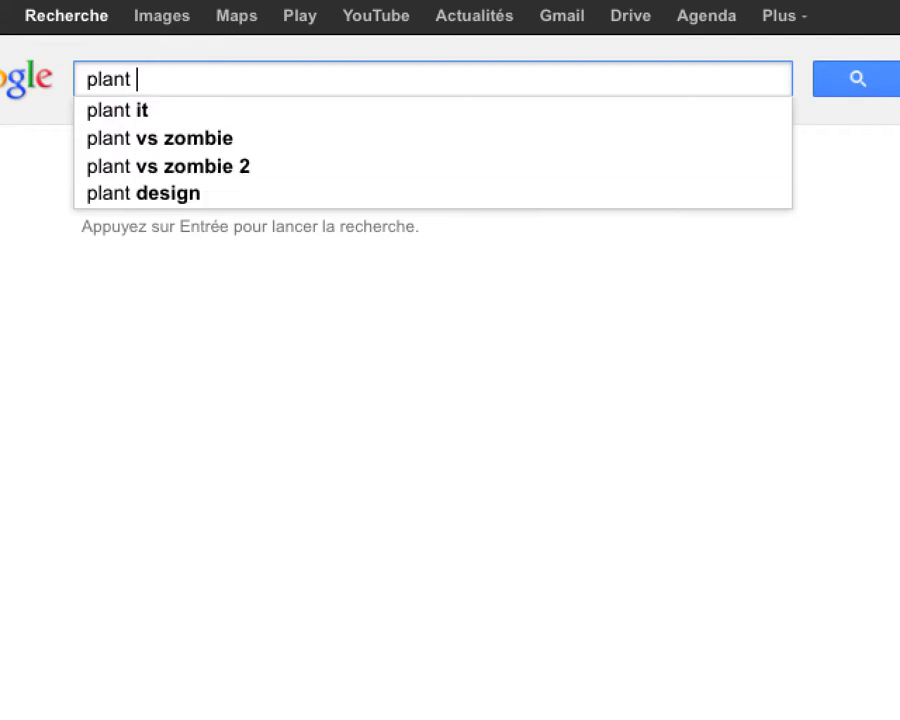
text("public domai)
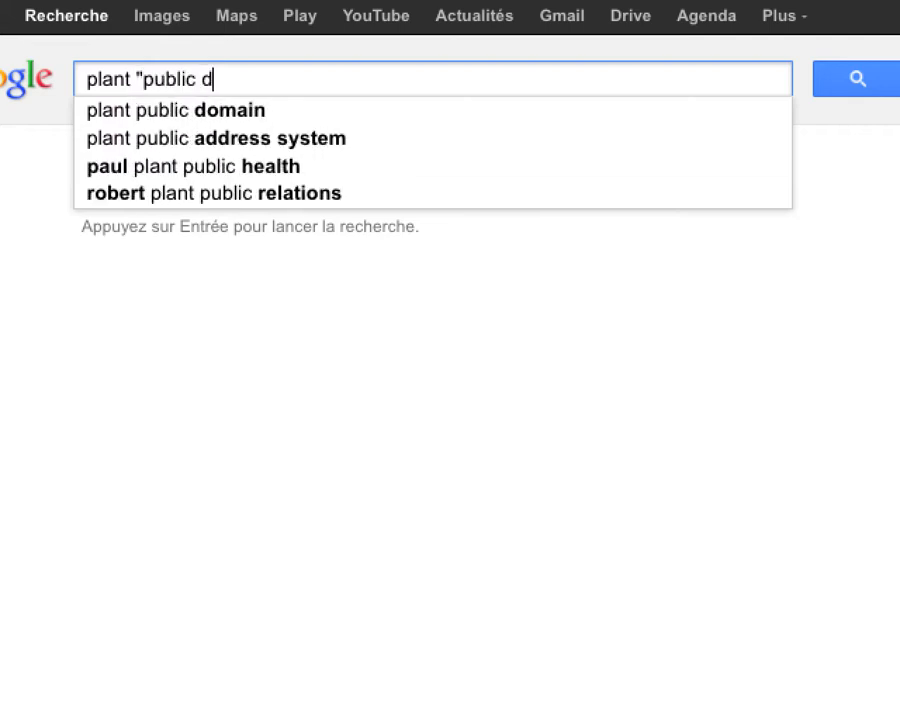
text(n")
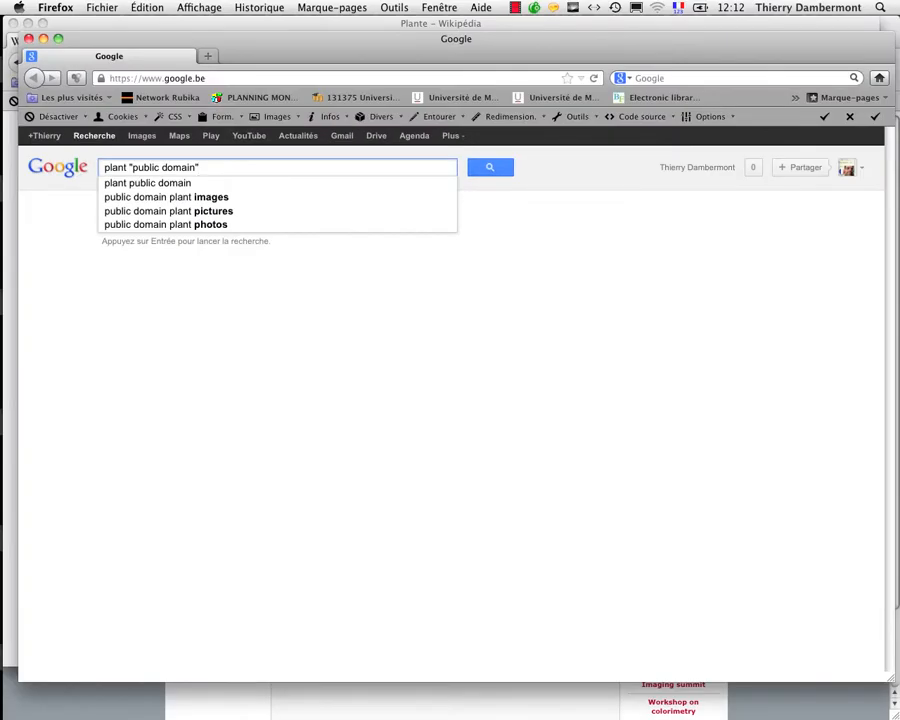
key(Return)
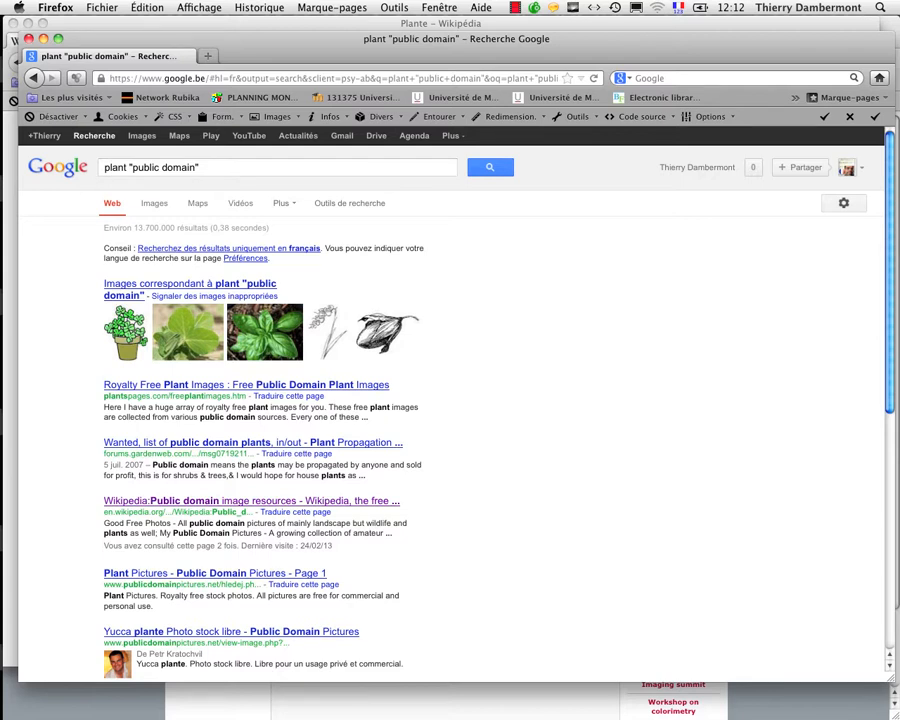
Switch to the Finder and open a new Finder window
key(super+Tab)
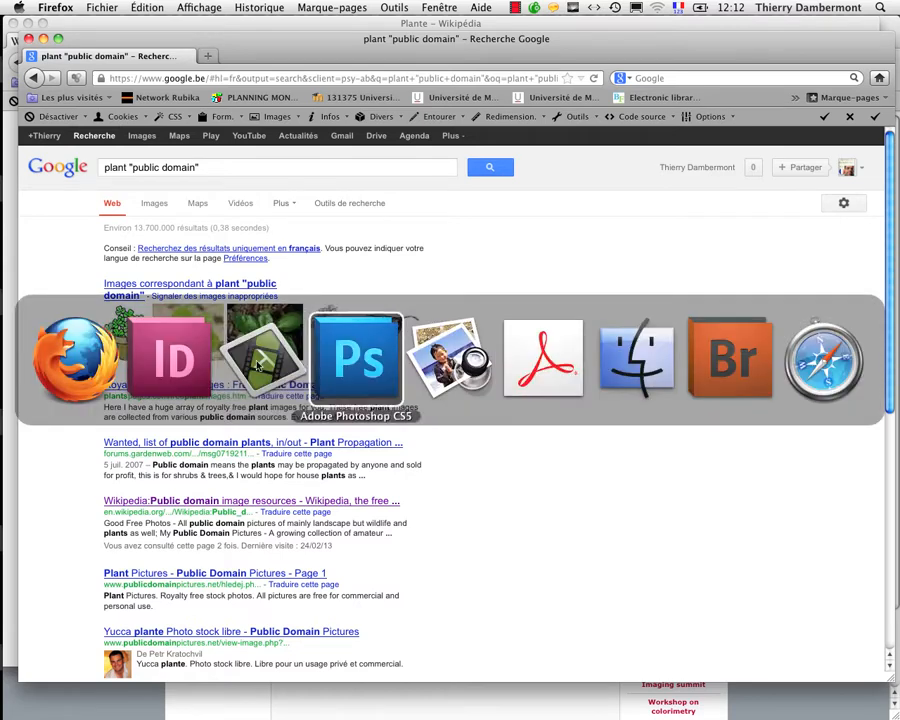
click(633, 379)
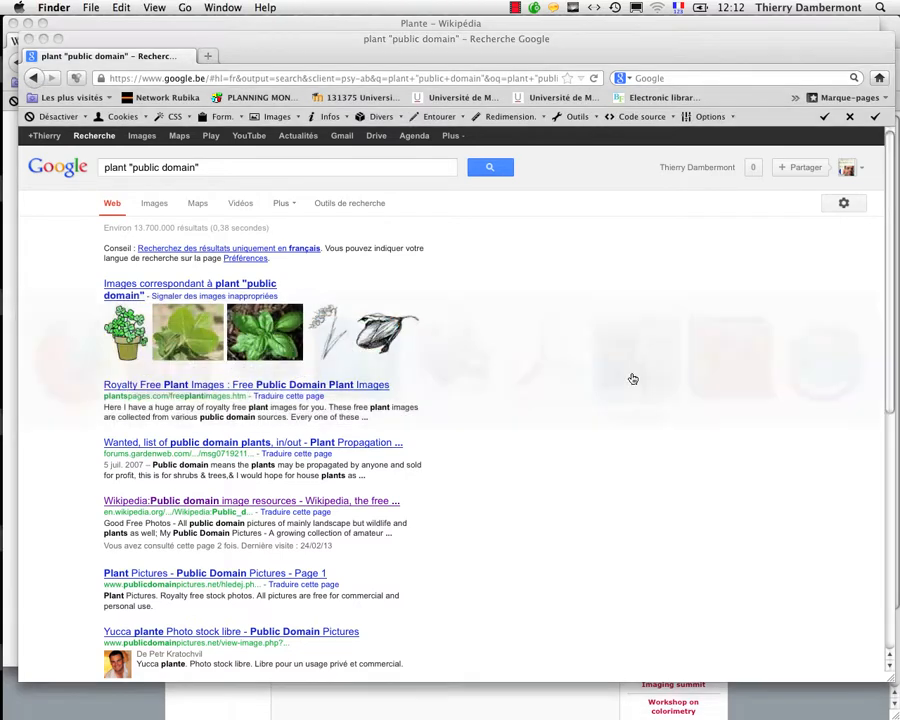
click(90, 7)
click(100, 24)
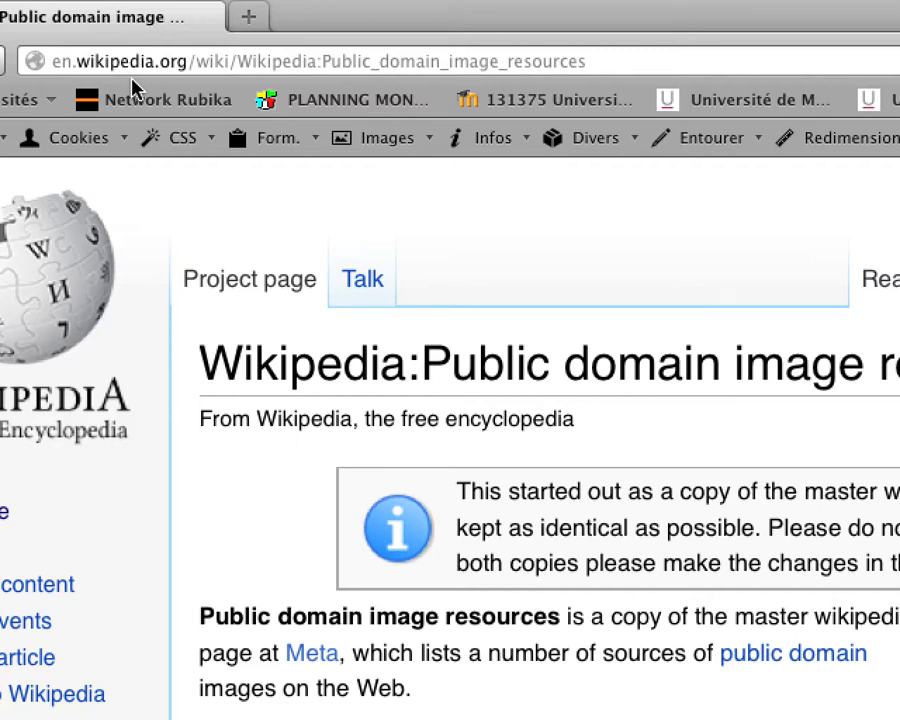
Look through the image sources listed on Wikipedia's Public domain image resources page, from general collections to search engines
scroll(856, 719, down, 15)
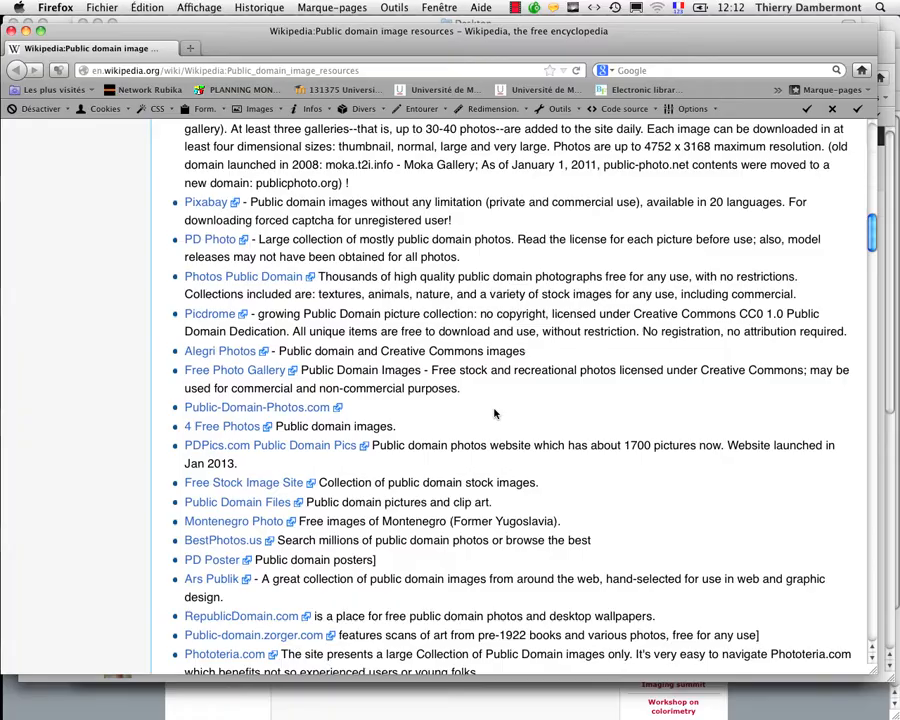
scroll(494, 413, up, 5)
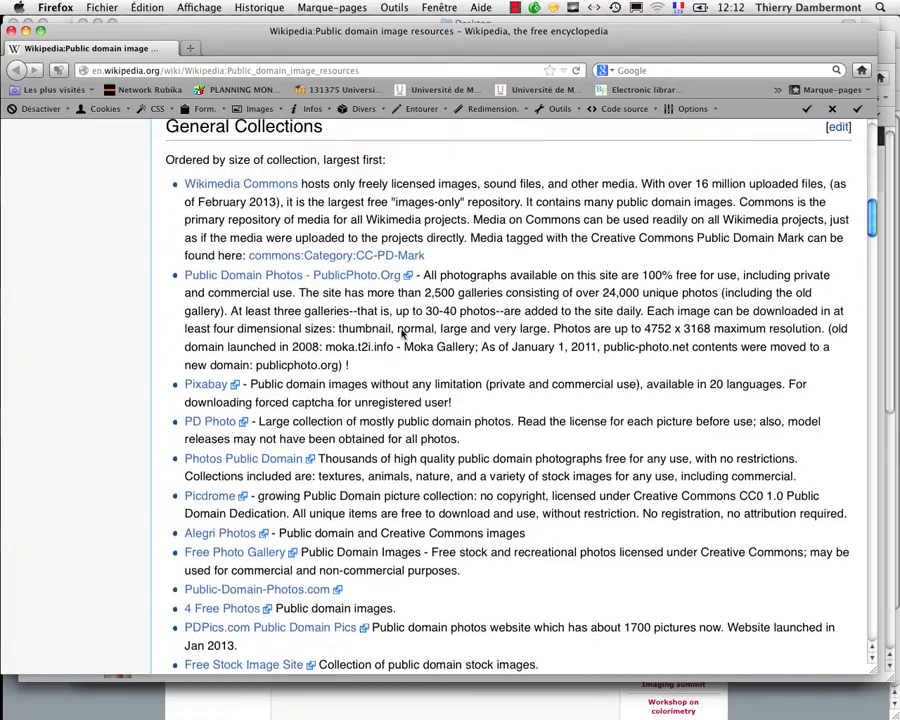
scroll(334, 370, down, 15)
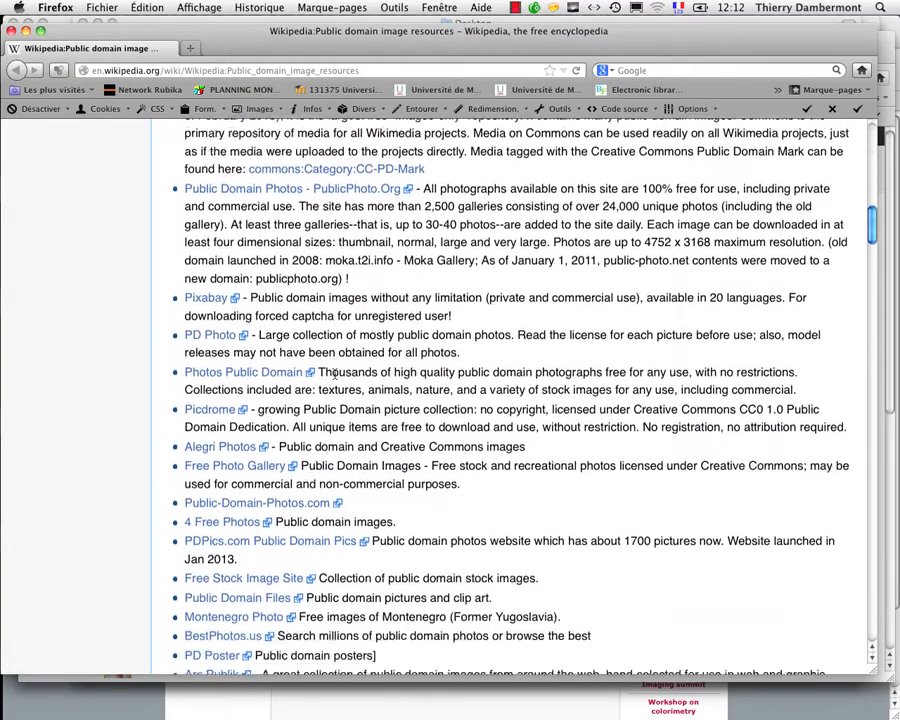
scroll(337, 376, down, 15)
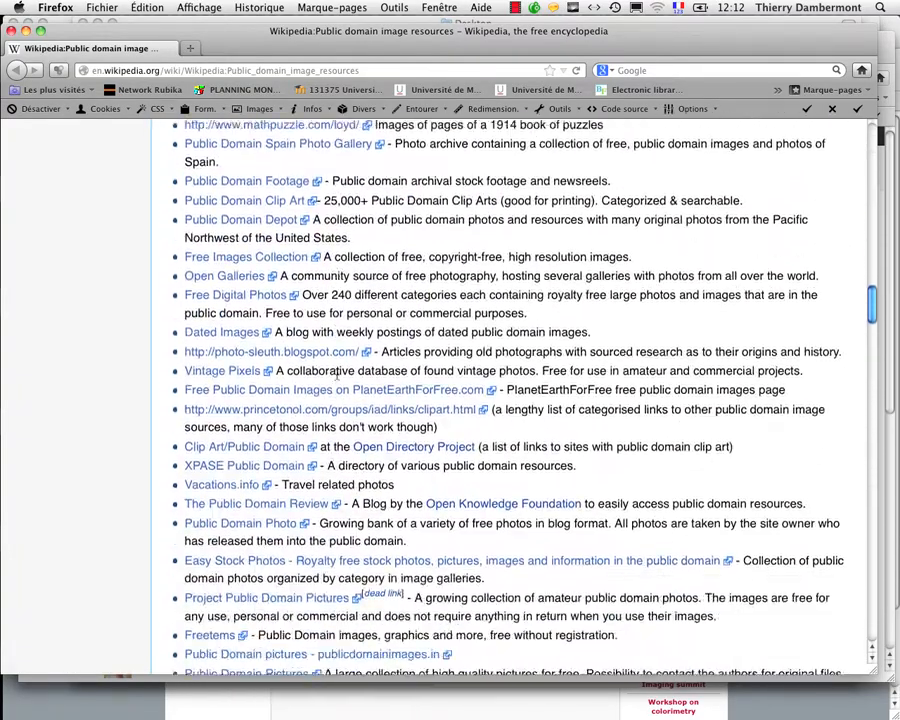
scroll(337, 376, down, 2)
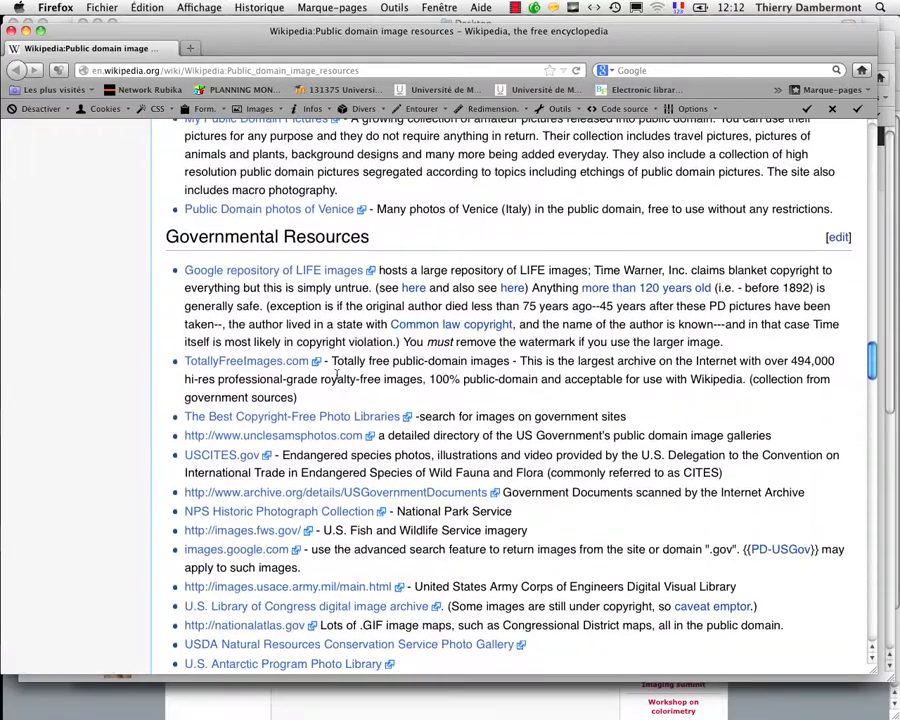
scroll(337, 320, down, 10)
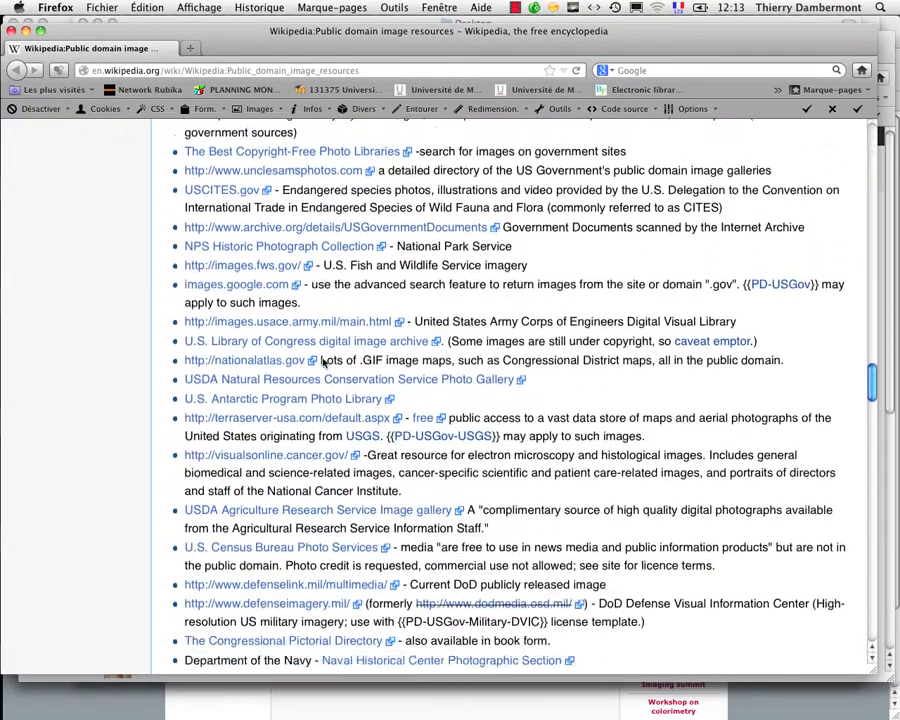
scroll(323, 363, down, 10)
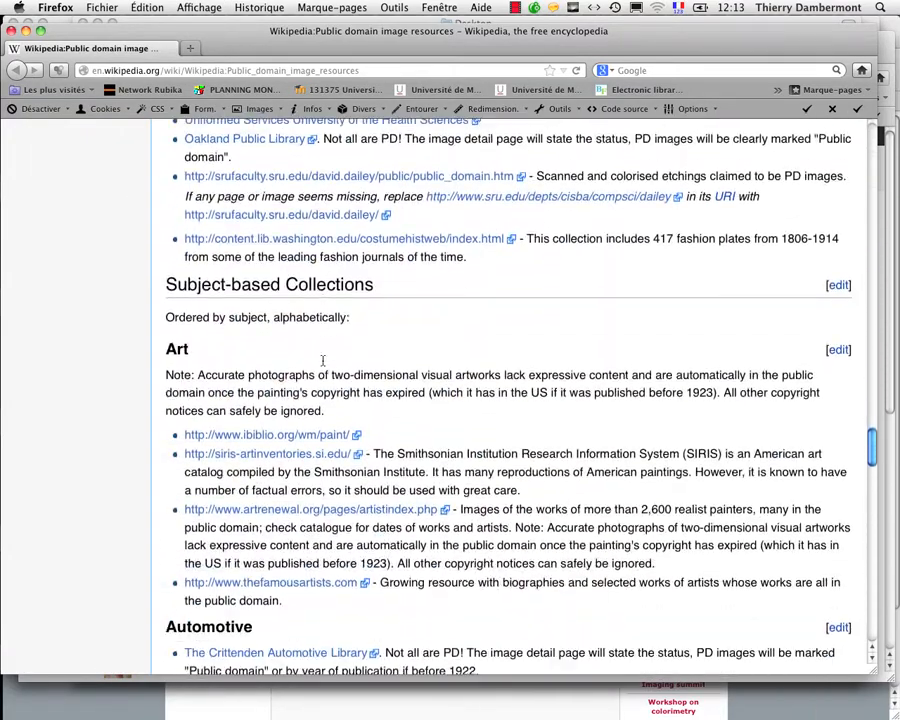
scroll(323, 363, down, 1)
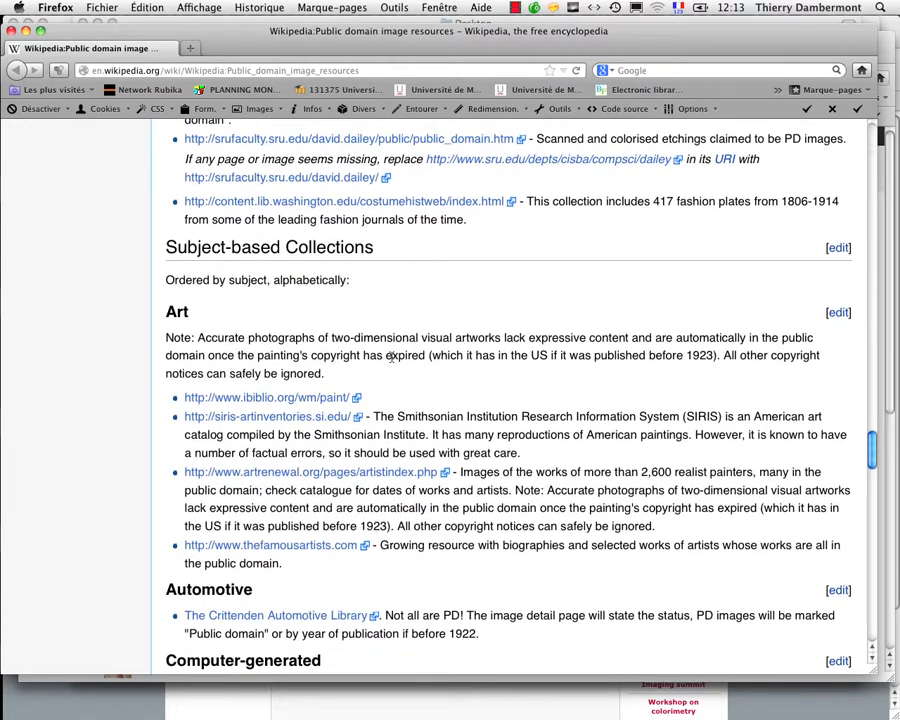
scroll(391, 356, down, 1)
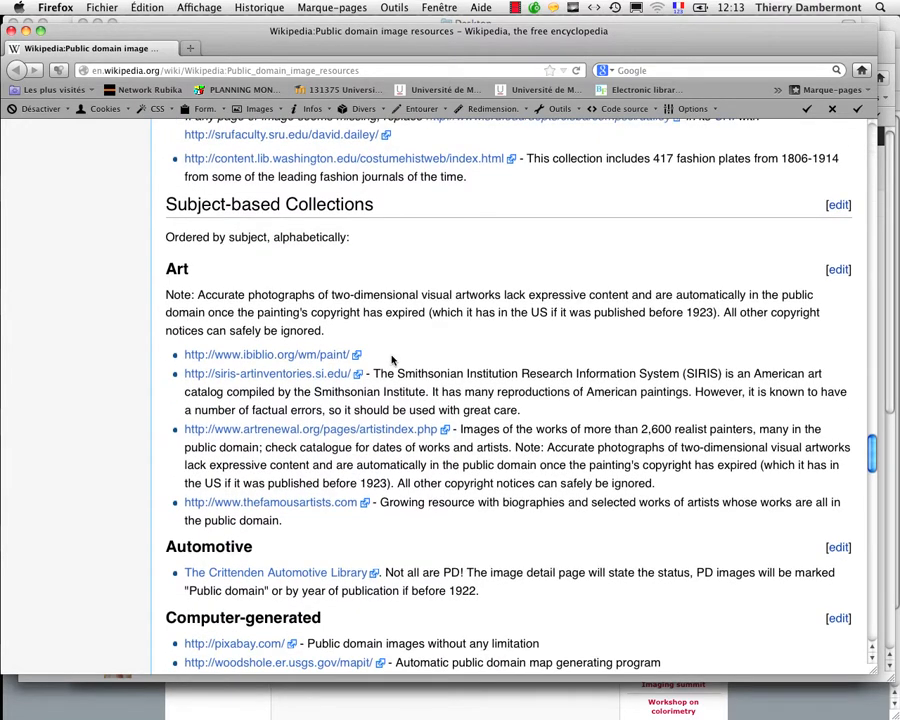
scroll(392, 359, down, 1)
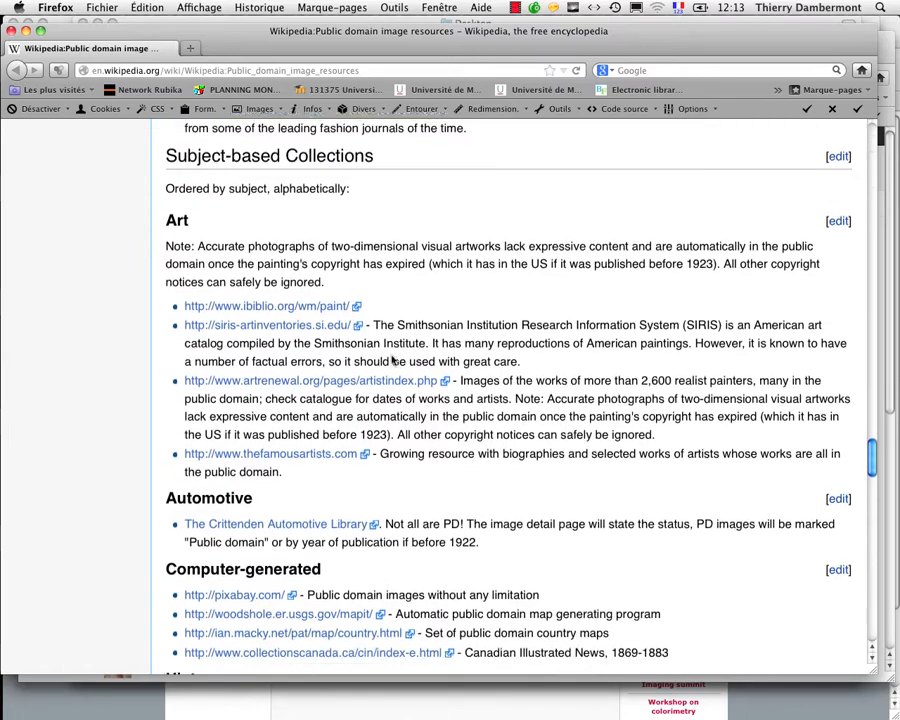
scroll(430, 300, up, 1)
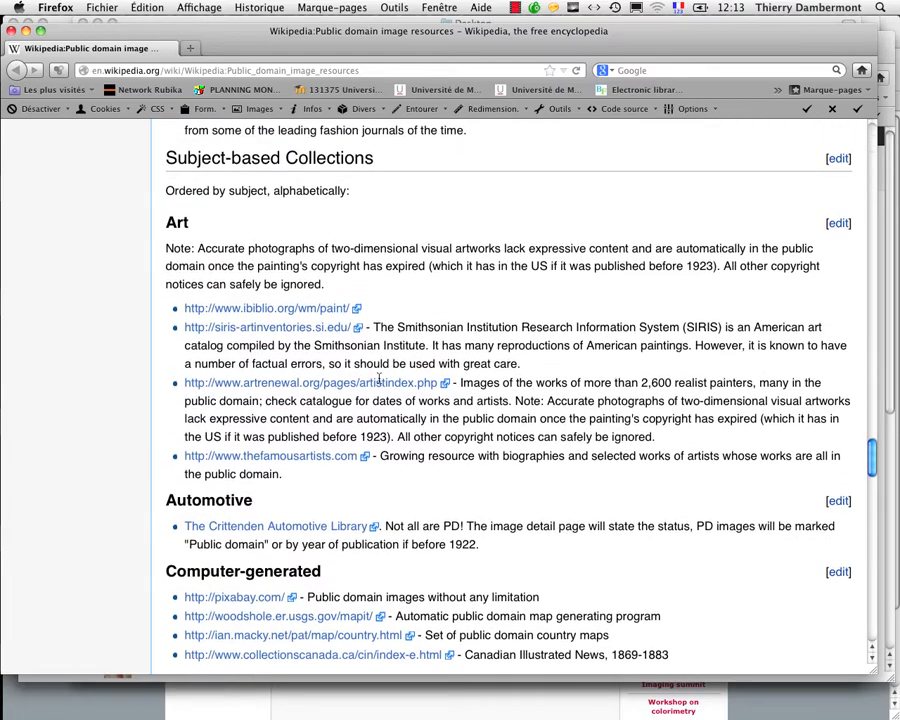
scroll(379, 378, down, 2)
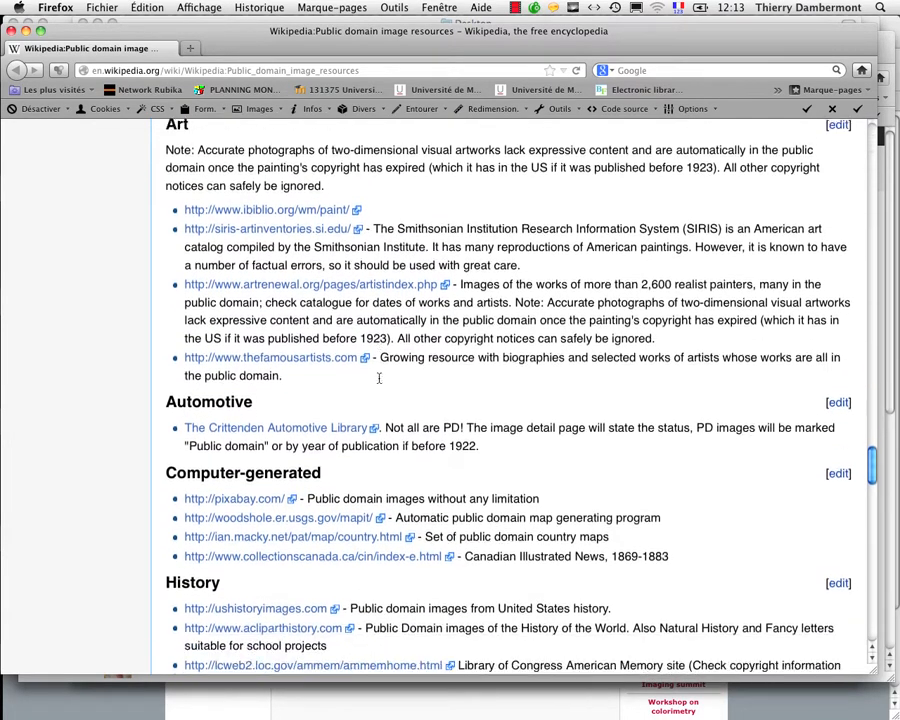
scroll(379, 378, down, 15)
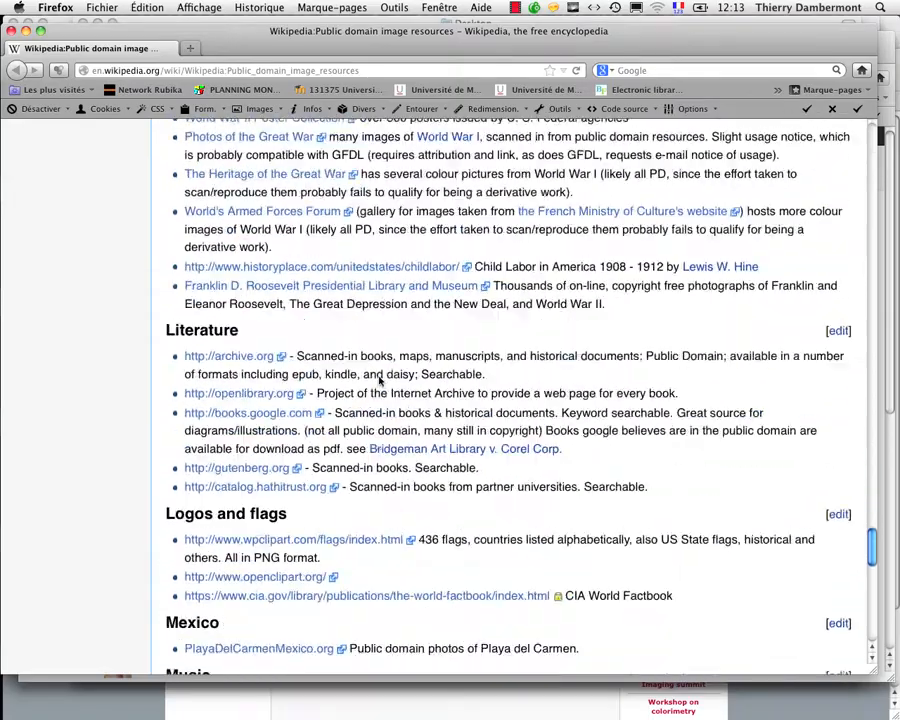
scroll(379, 378, down, 20)
scroll(379, 378, up, 3)
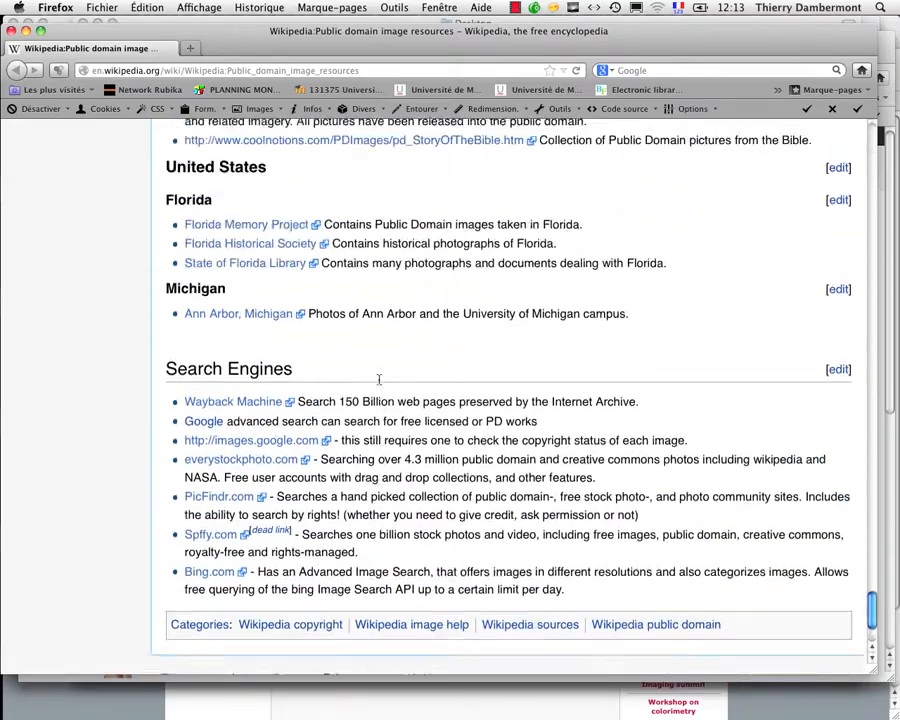
scroll(379, 379, up, 1)
scroll(380, 381, up, 15)
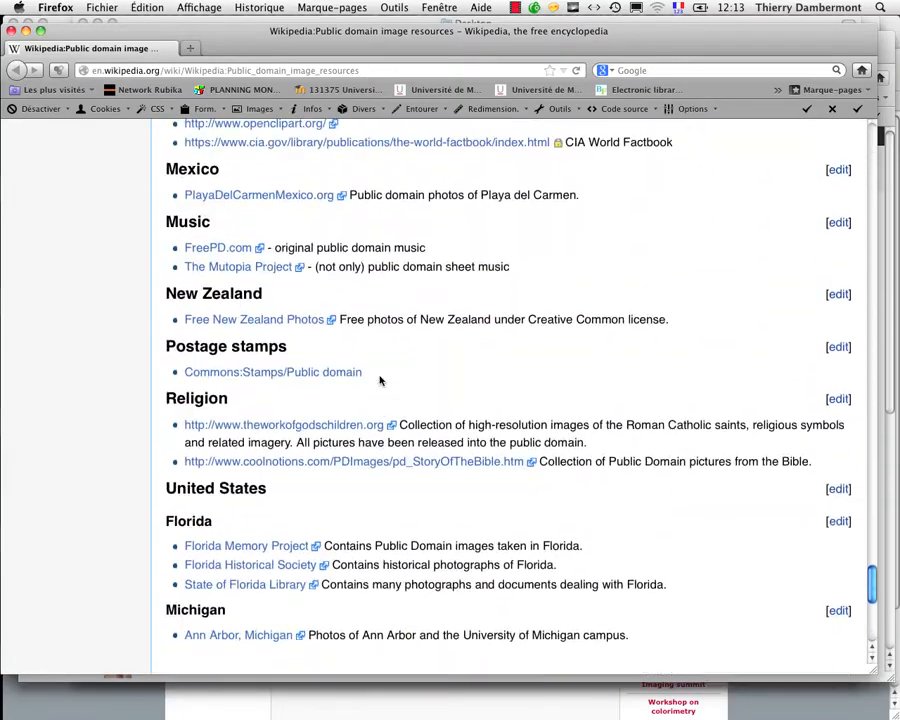
scroll(383, 378, up, 15)
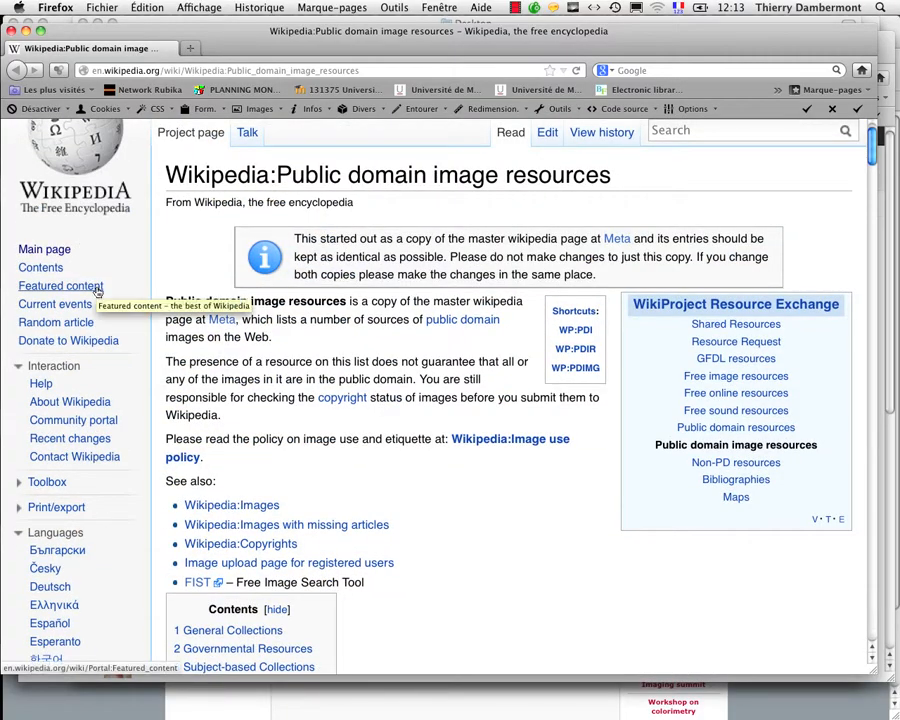
key(super+Tab)
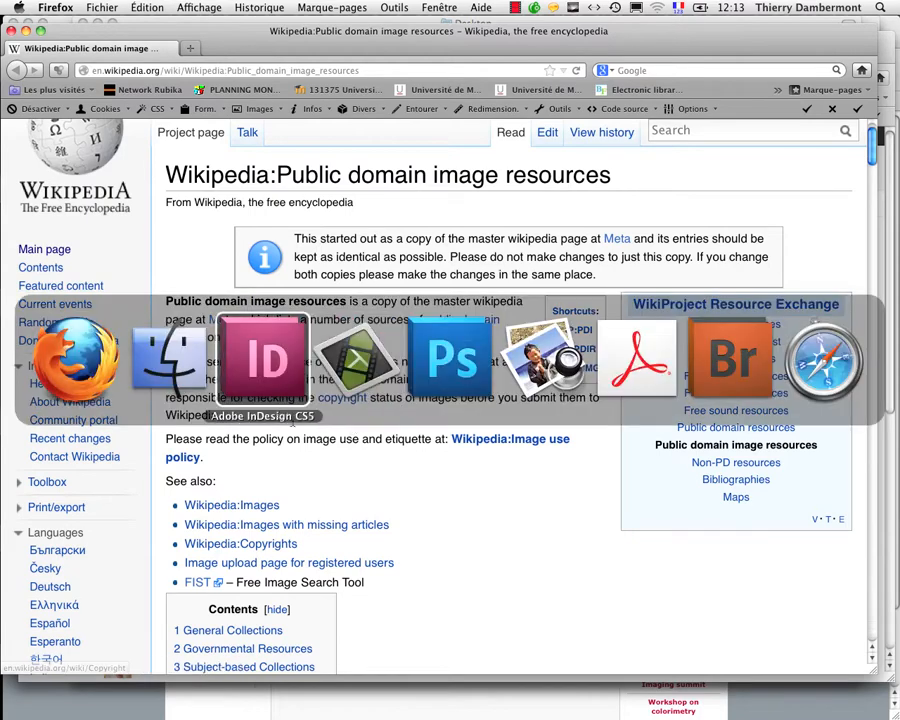
key(super+Tab)
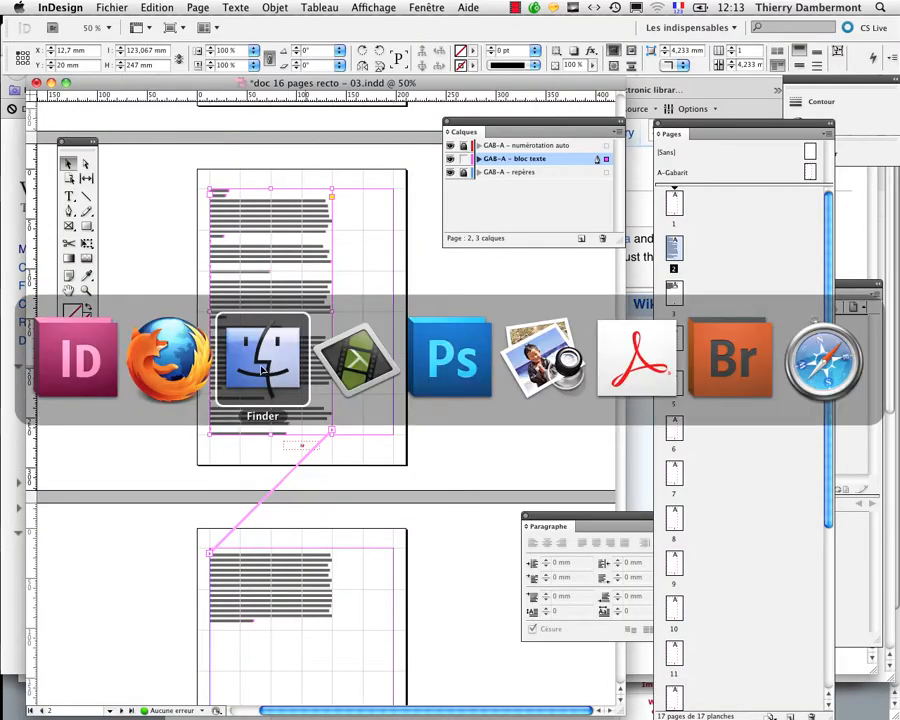
click(168, 358)
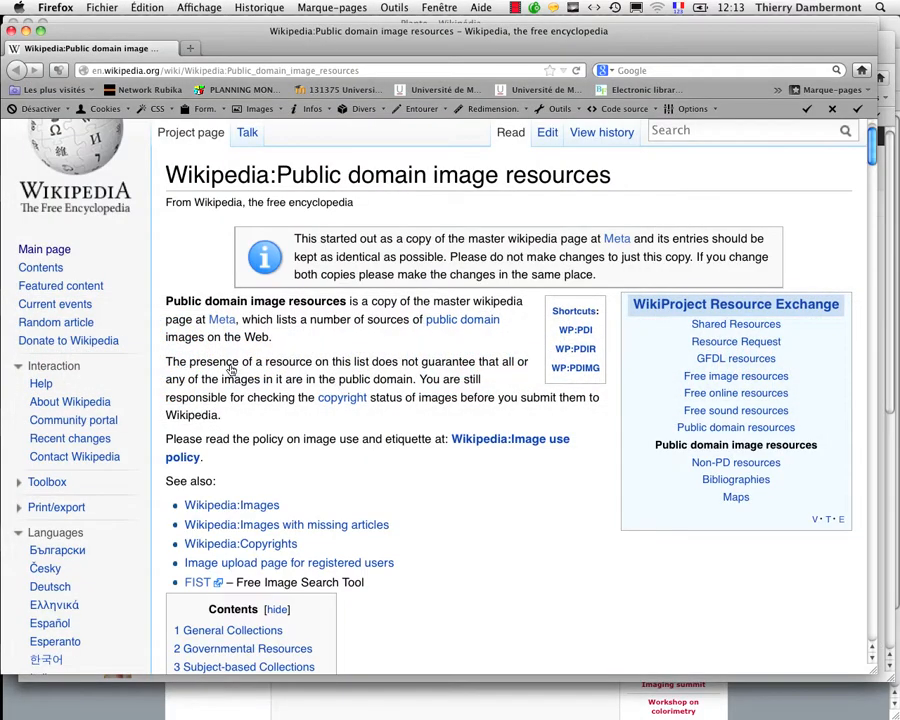
Close the Wikipedia image resources window and show the image results for the plant "public domain" search
click(25, 31)
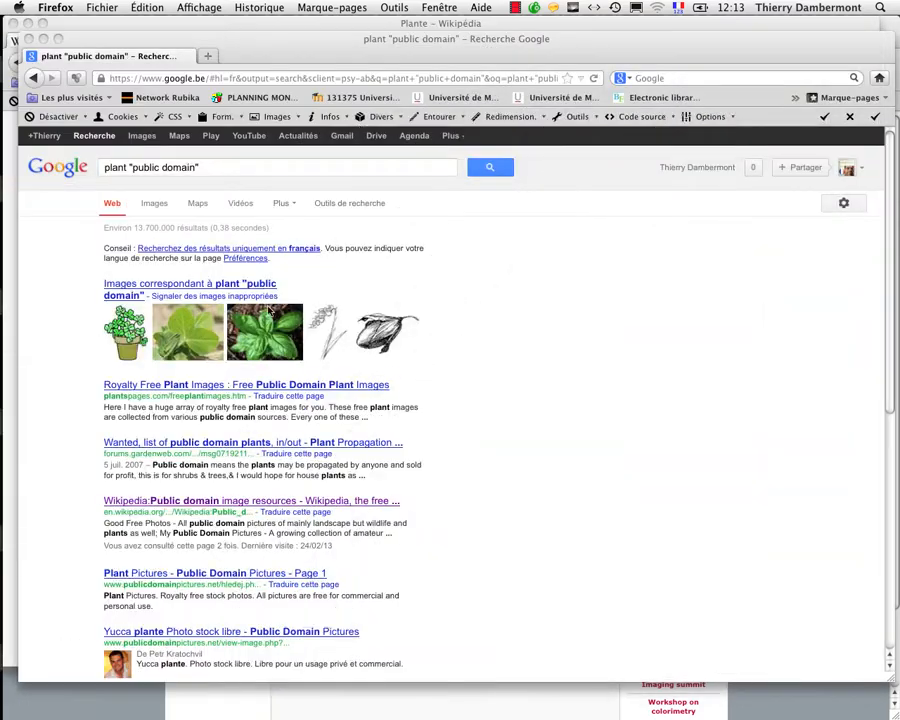
click(155, 204)
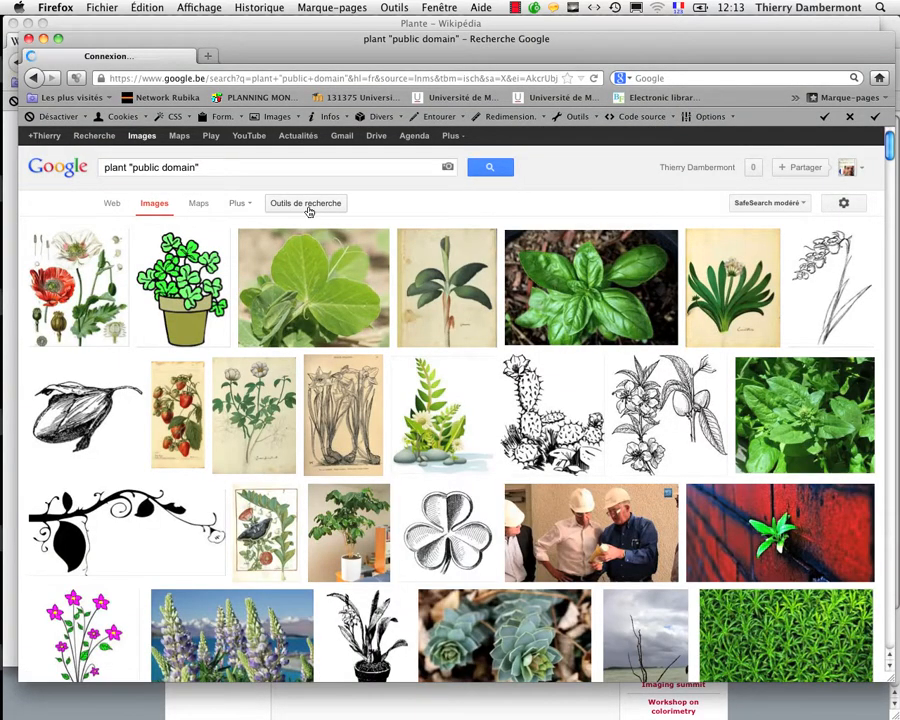
Restrict the image results to large pictures (Grandes) and display their sizes on the thumbnails
click(309, 207)
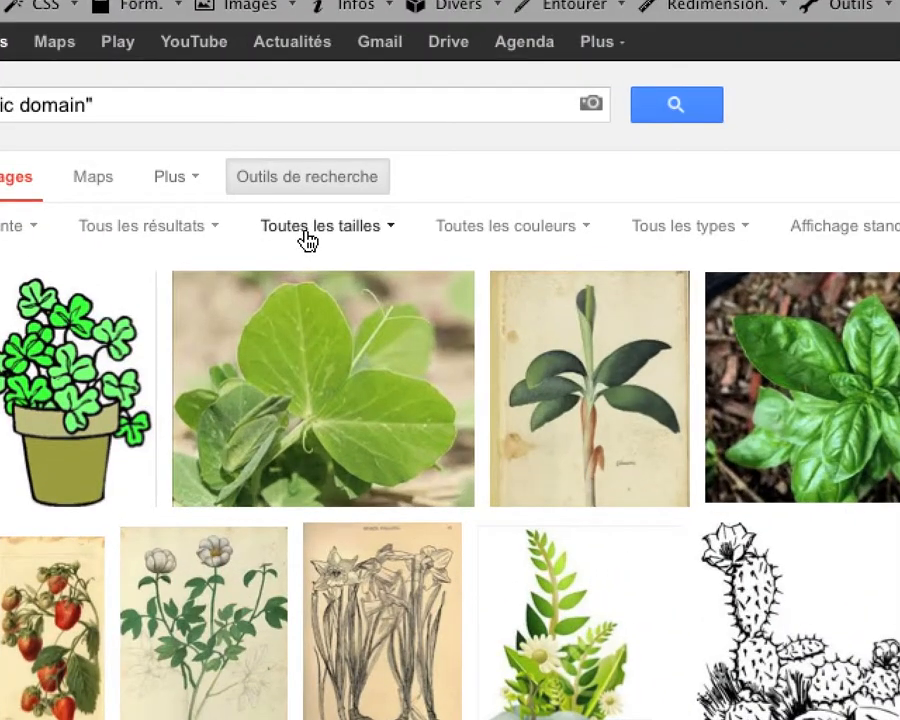
click(307, 240)
click(307, 302)
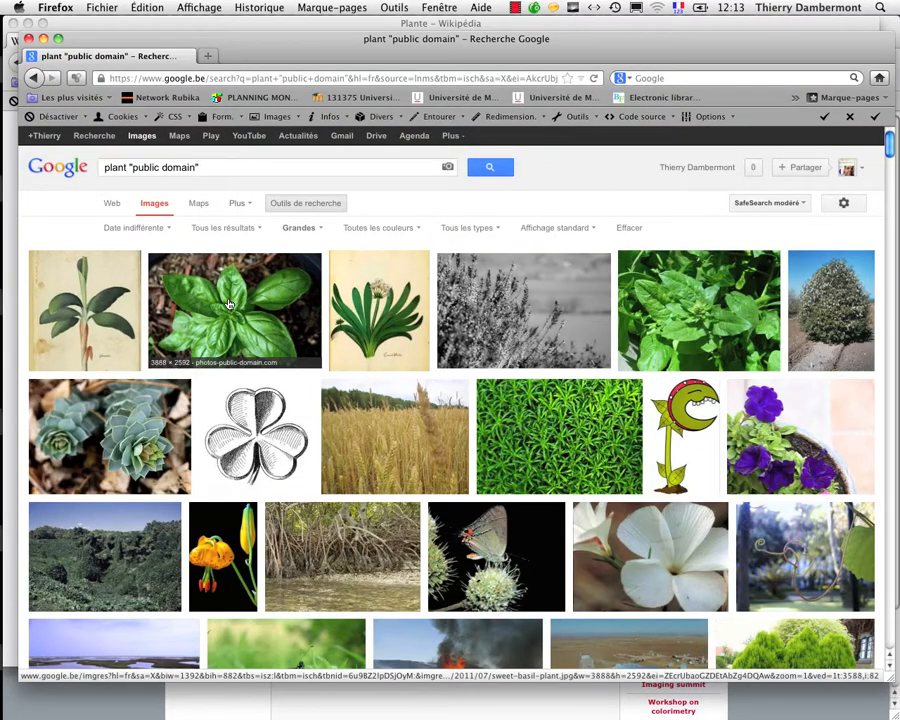
click(566, 231)
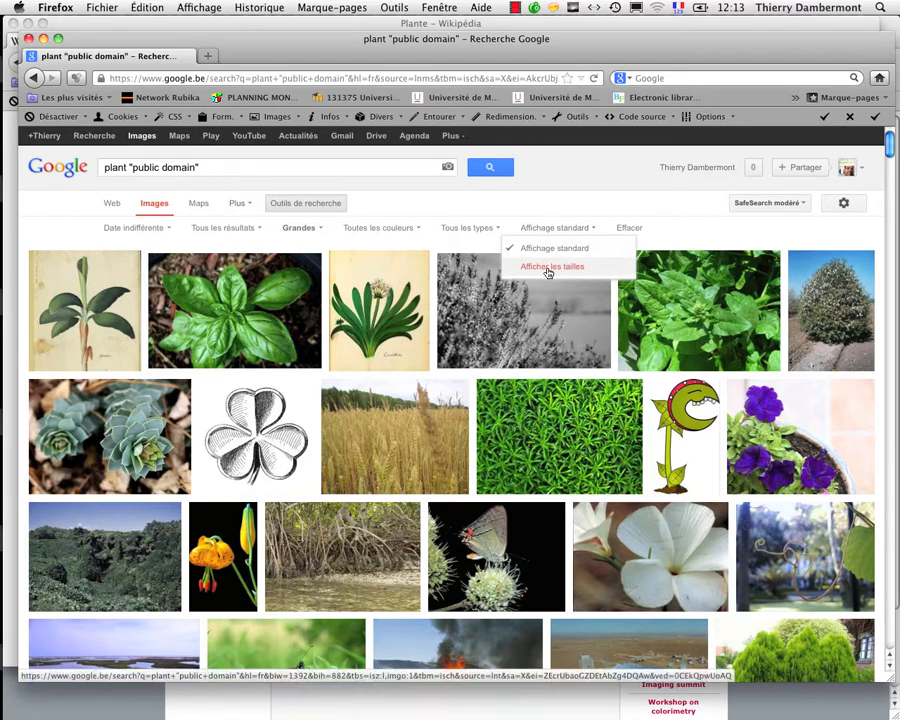
click(546, 267)
Open the 3888 × 2592 basil plant and the 1024 × 768 wheat field results in separate new tabs
right_click(248, 289)
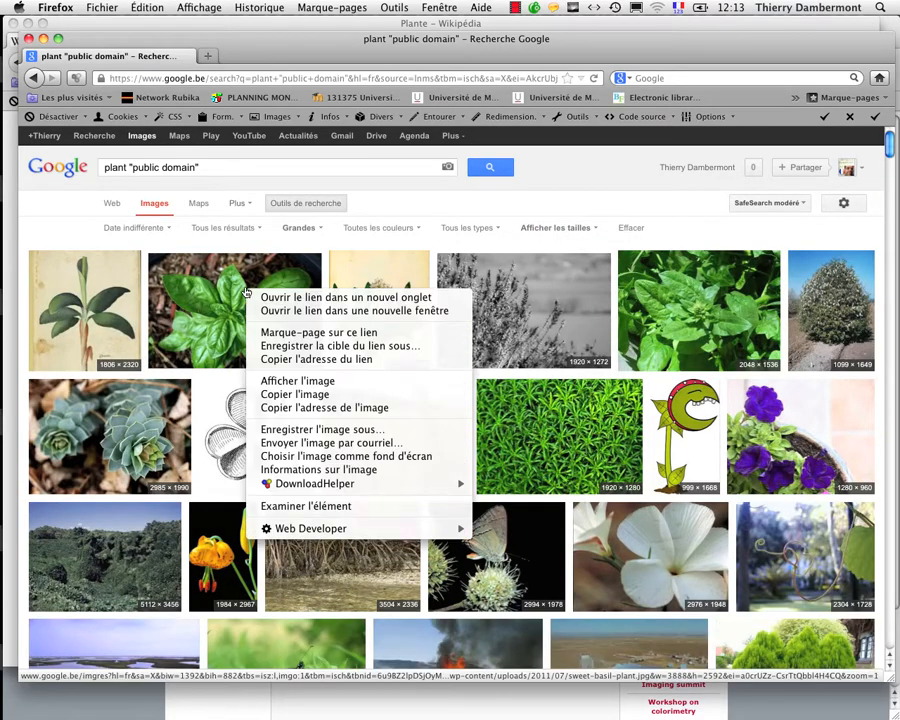
click(264, 297)
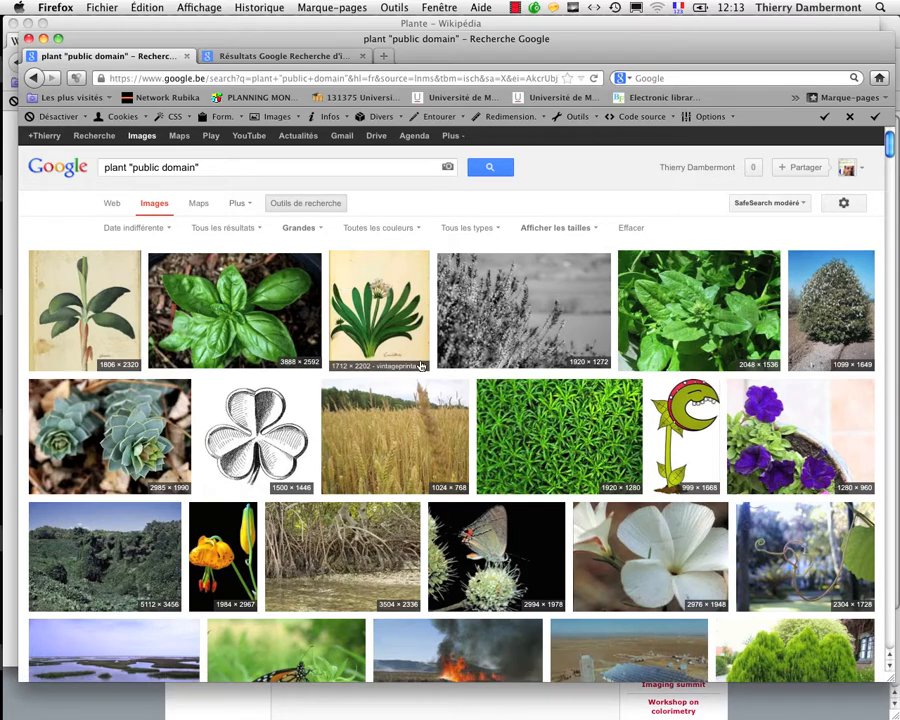
right_click(418, 436)
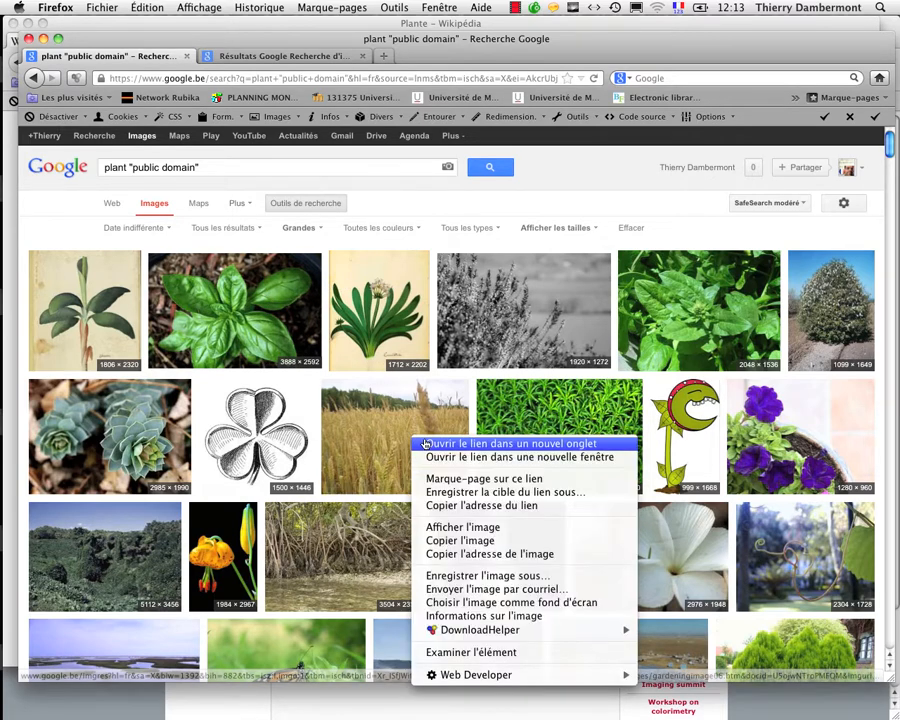
click(425, 443)
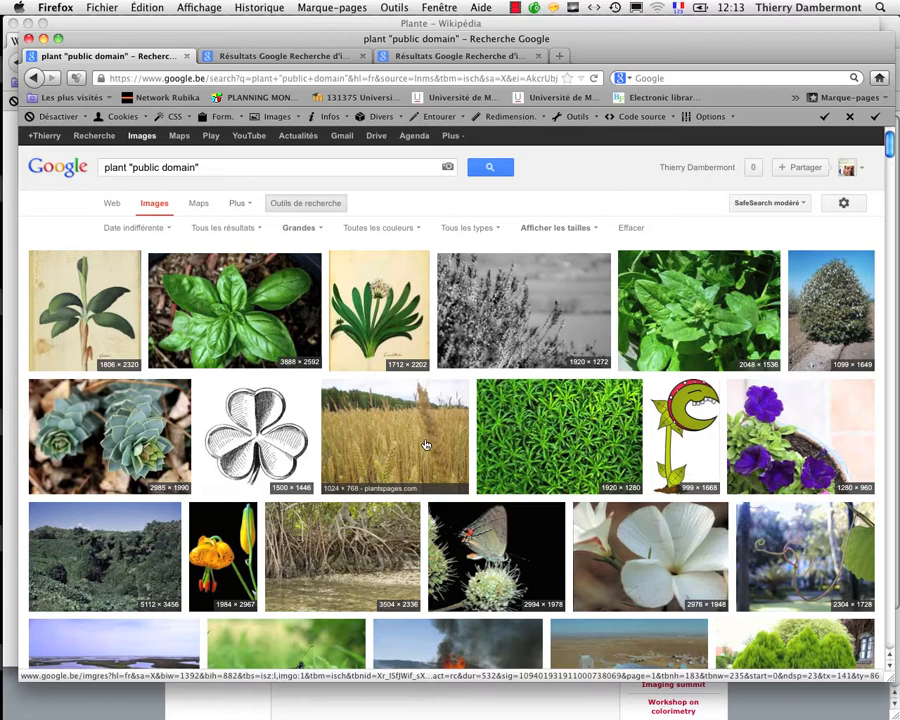
Display the original full-size images of the sweet basil plant and the wheat field in their tabs
click(258, 56)
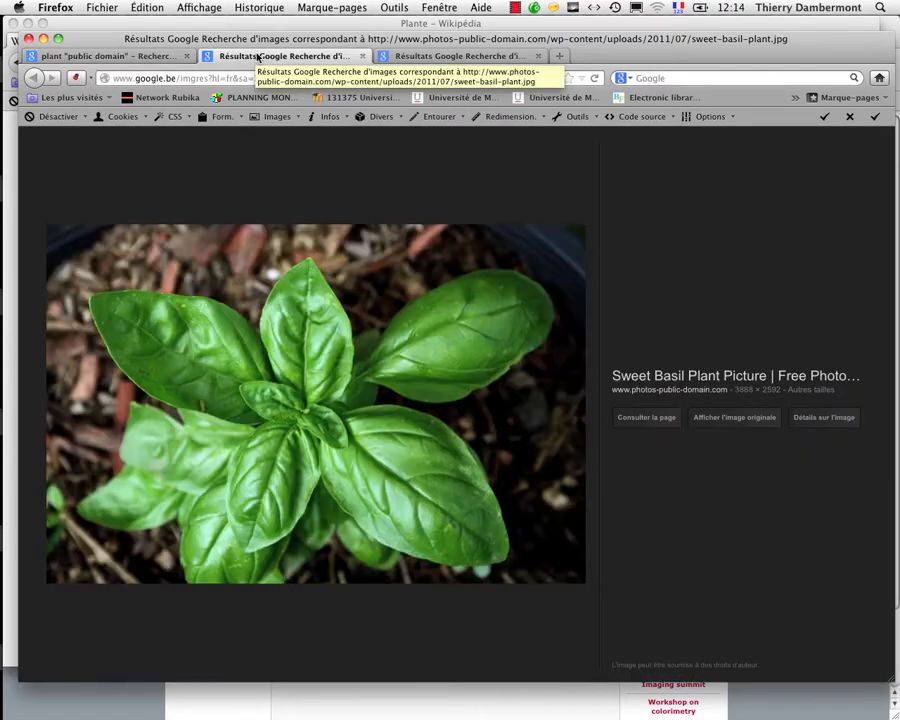
click(739, 419)
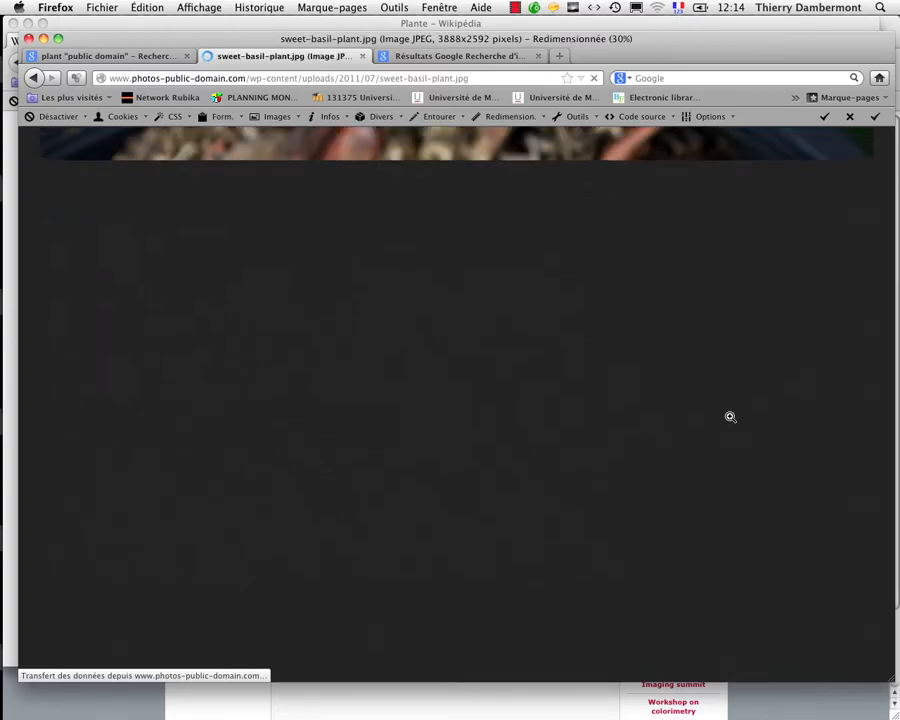
click(482, 56)
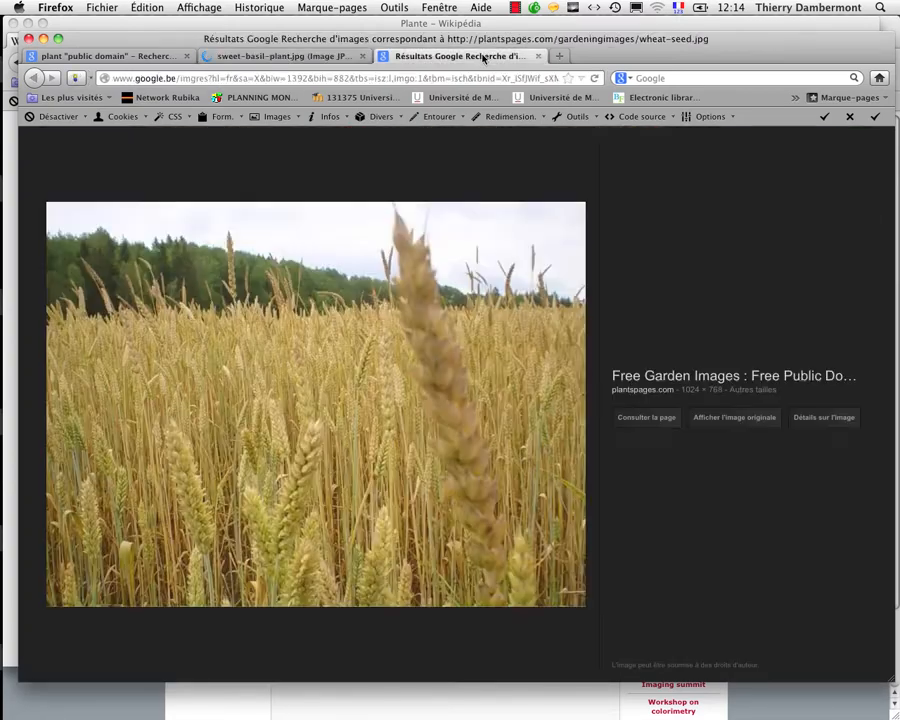
click(745, 420)
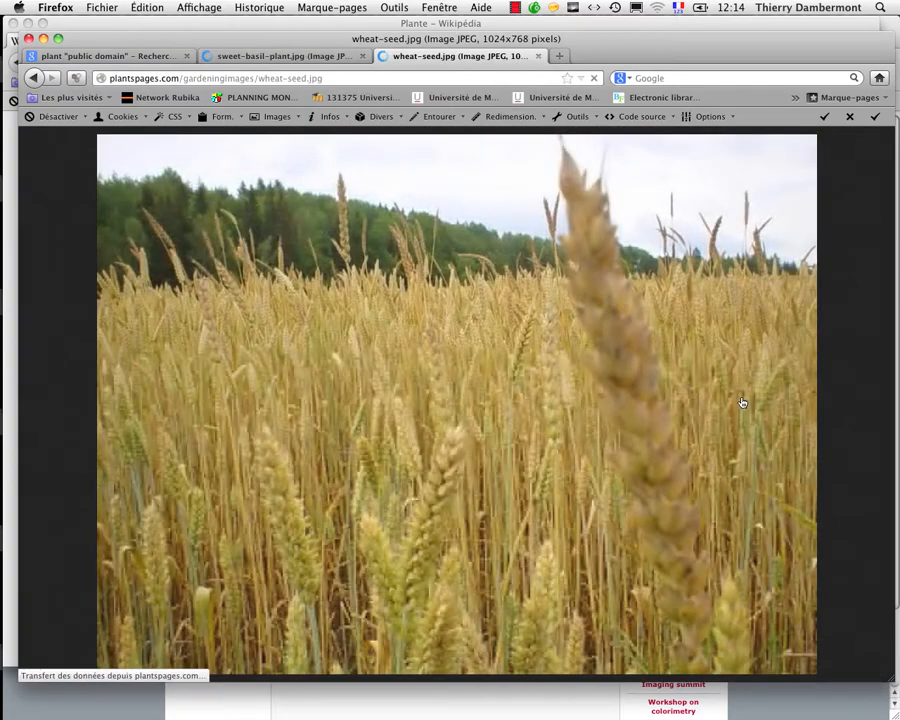
Copy the full-size sweet-basil-plant.jpg image to the clipboard
click(283, 56)
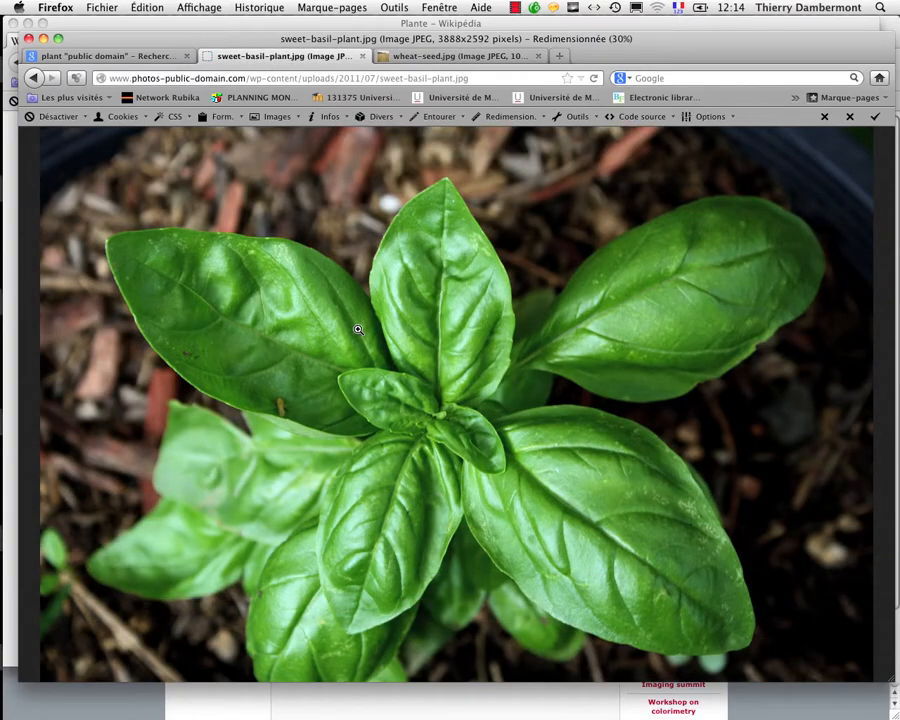
right_click(422, 298)
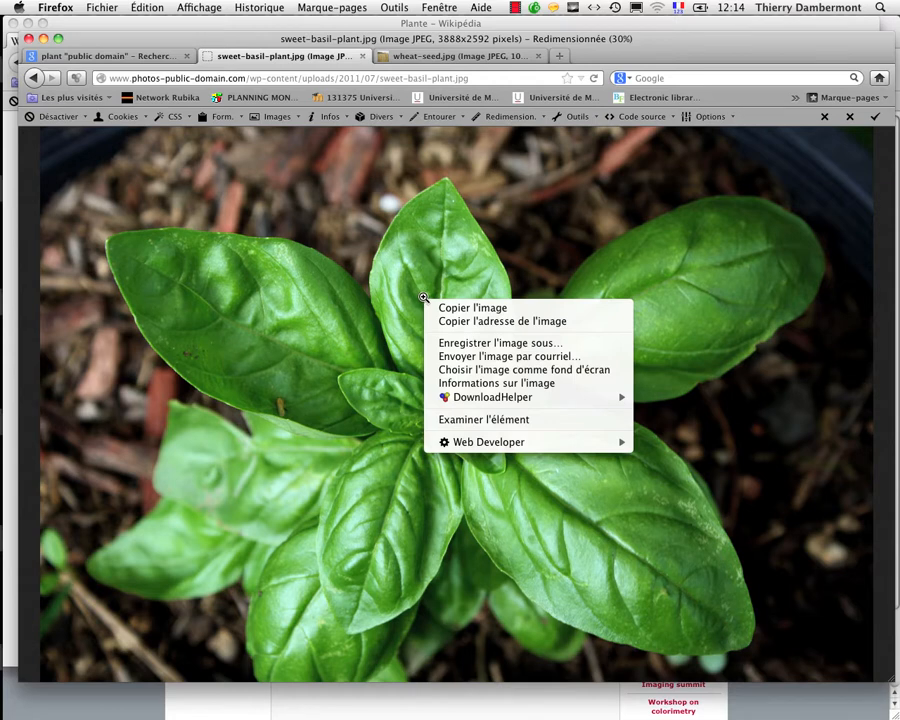
click(493, 310)
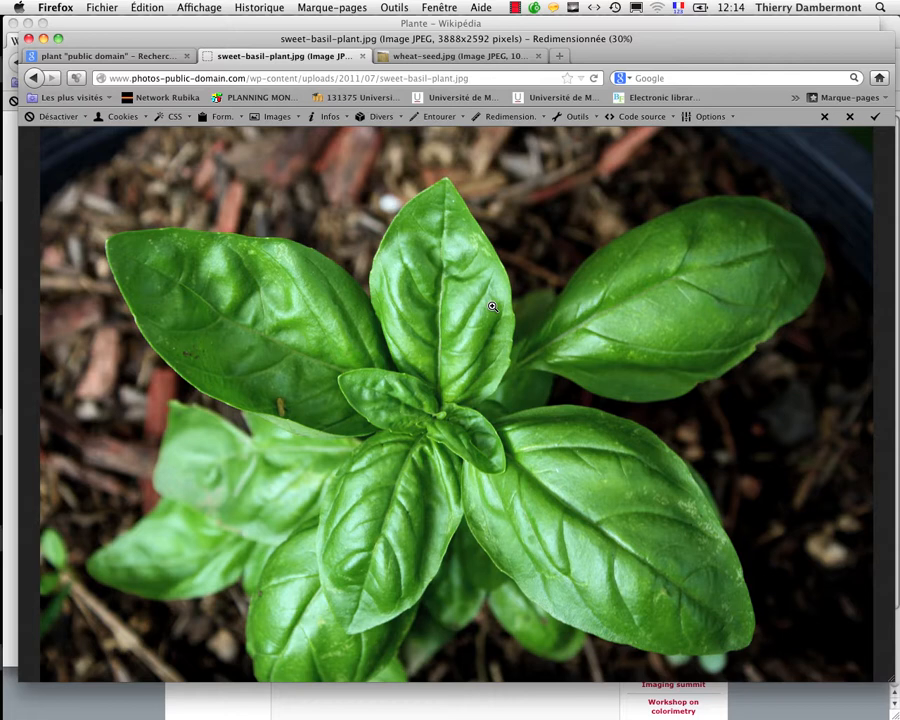
Copy the full-size basil photo to the clipboard again and switch to Photoshop
right_click(492, 306)
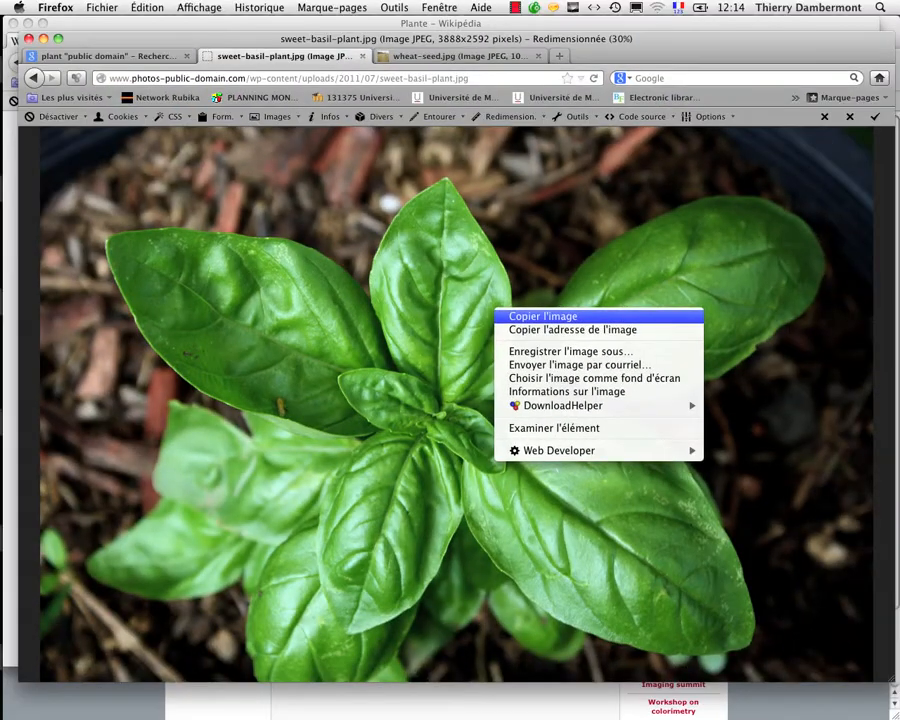
click(582, 321)
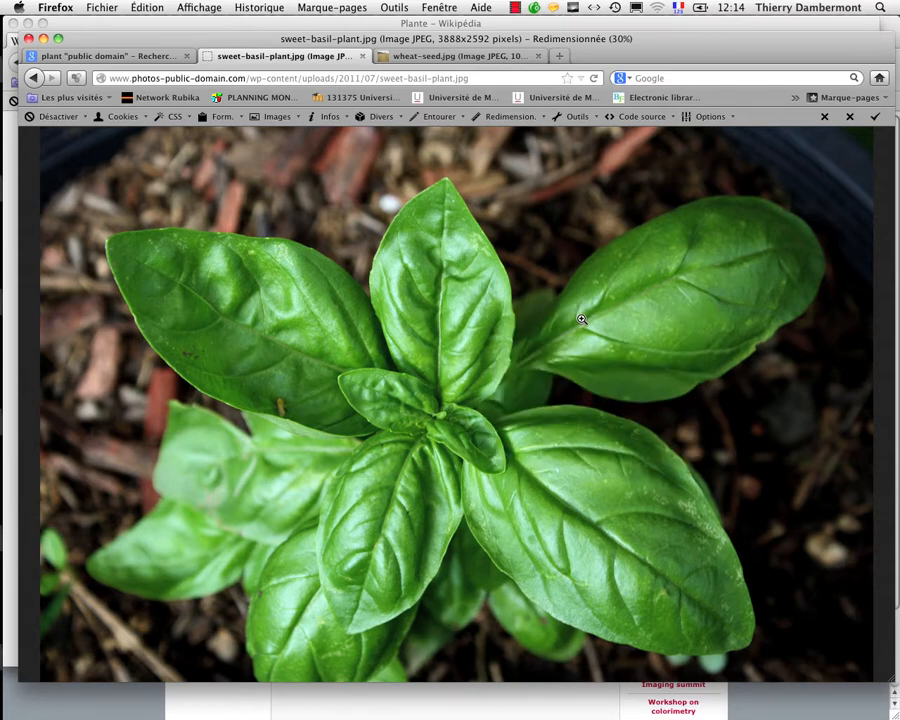
key(super+Tab)
key(super+Tab)
key(super+Tab)
key(super+Tab)
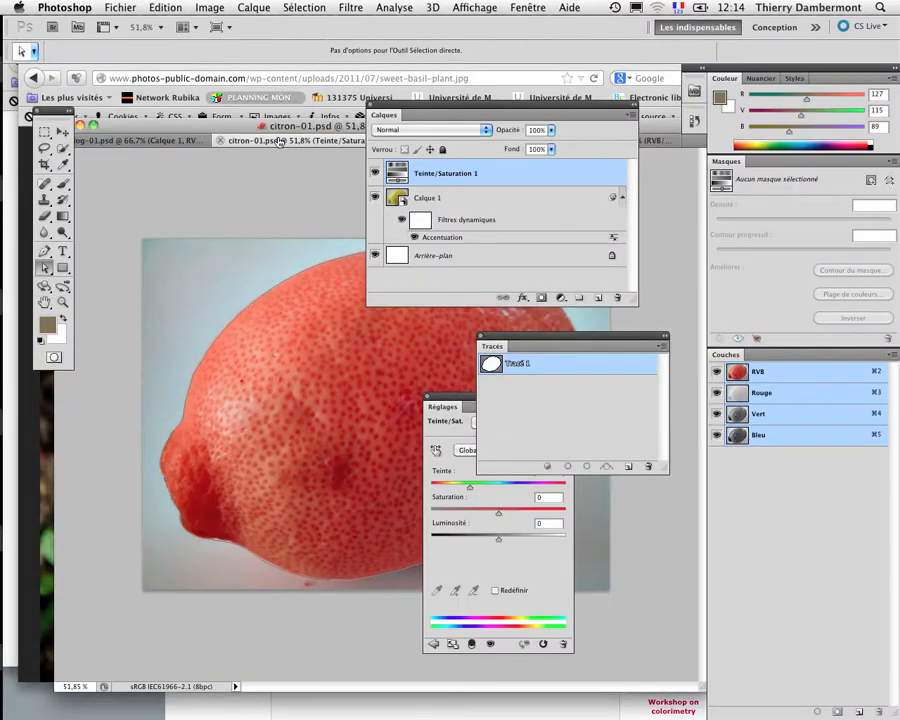
Create a 3888 × 2592 pixel RGB document at 72 ppi without colour management and paste the copied basil photo into it
click(120, 7)
click(165, 26)
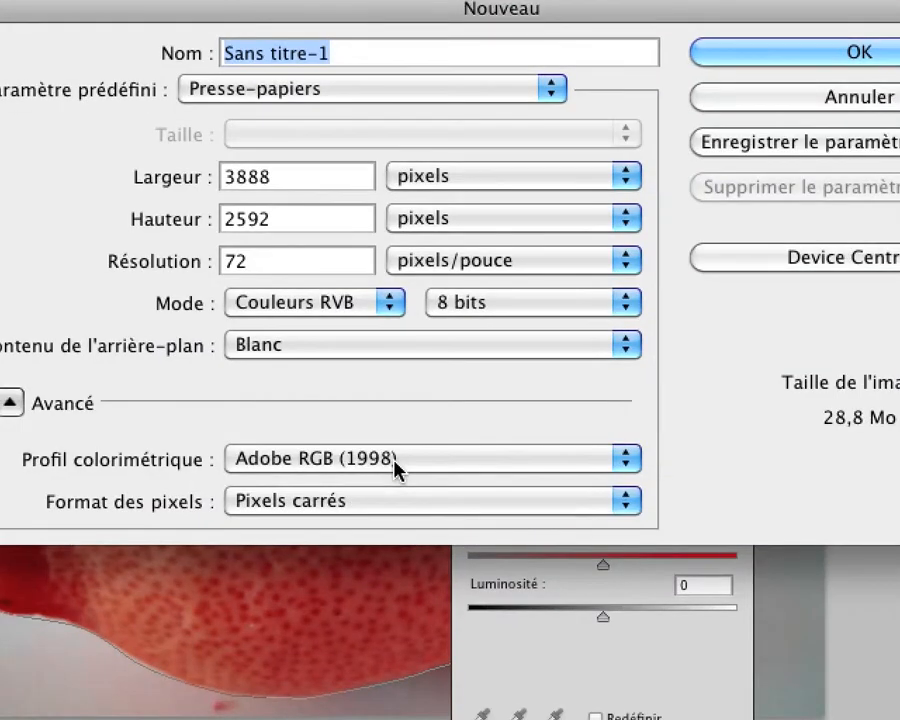
click(394, 462)
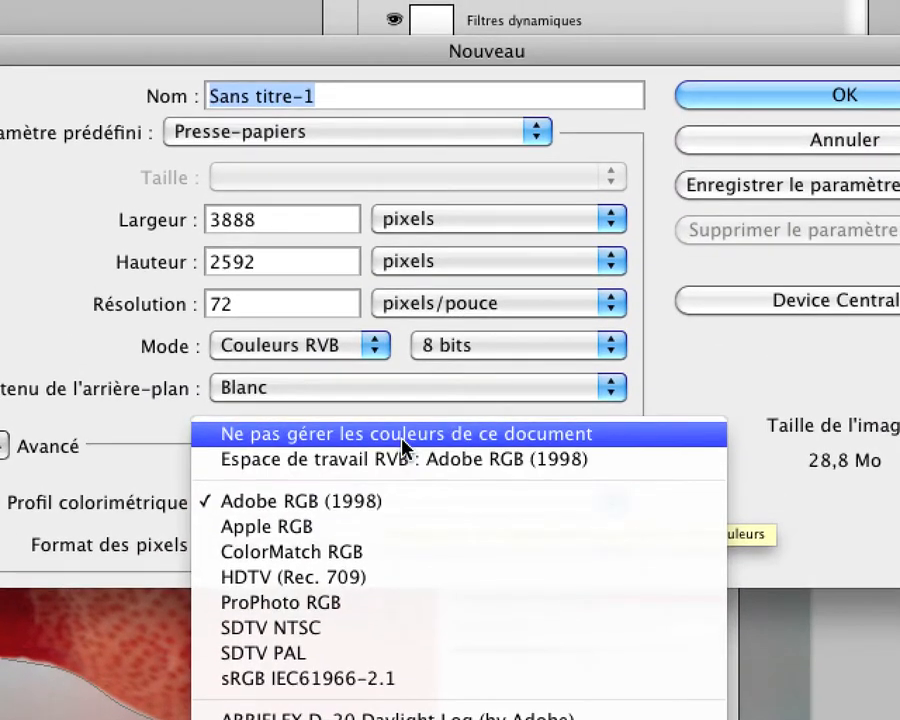
click(390, 396)
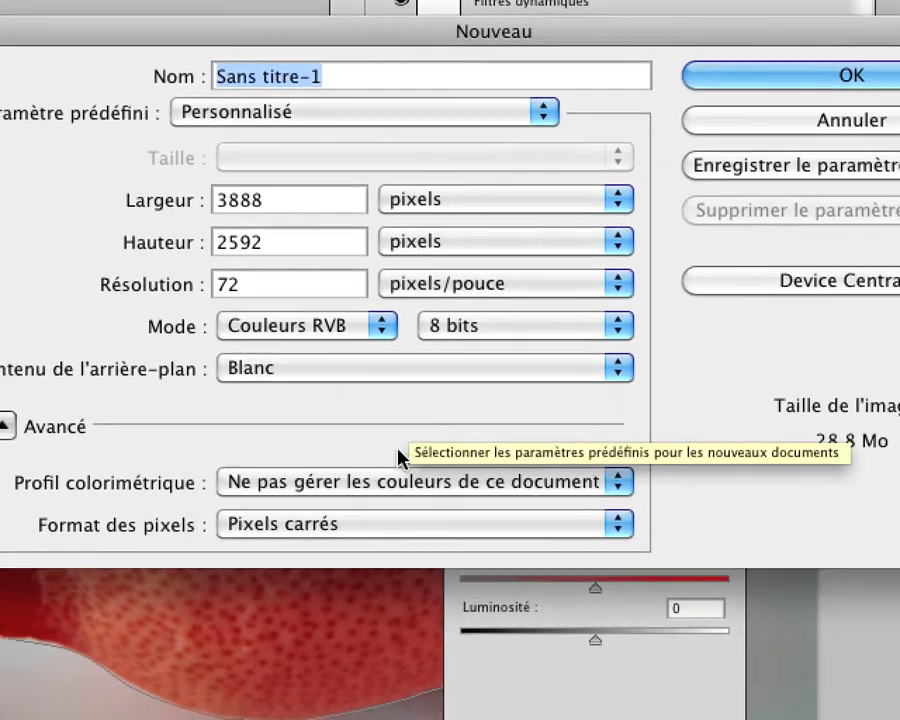
key(alt)
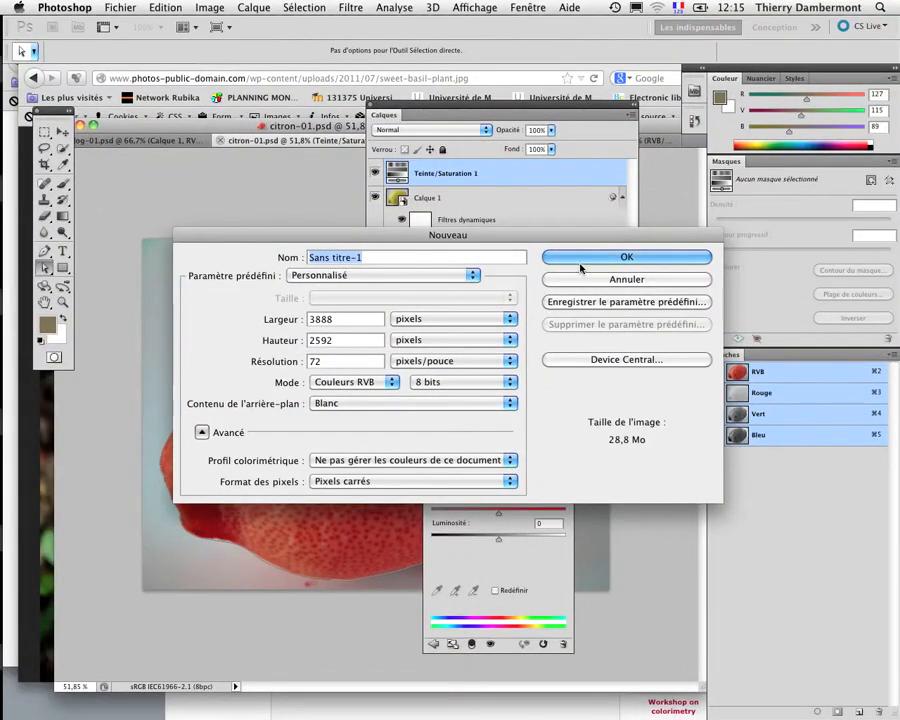
click(581, 268)
click(163, 7)
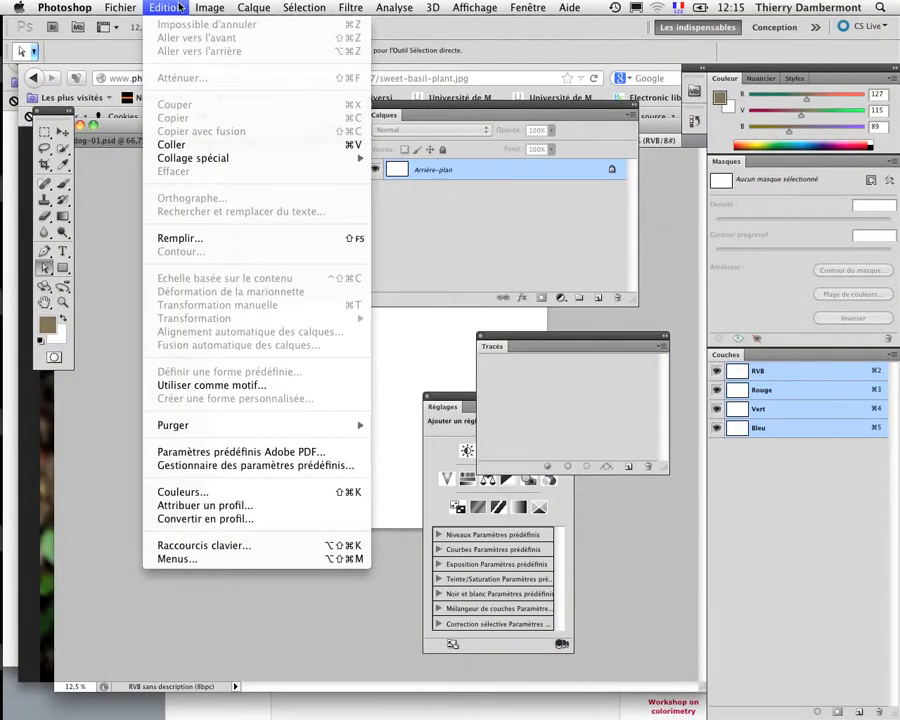
click(183, 153)
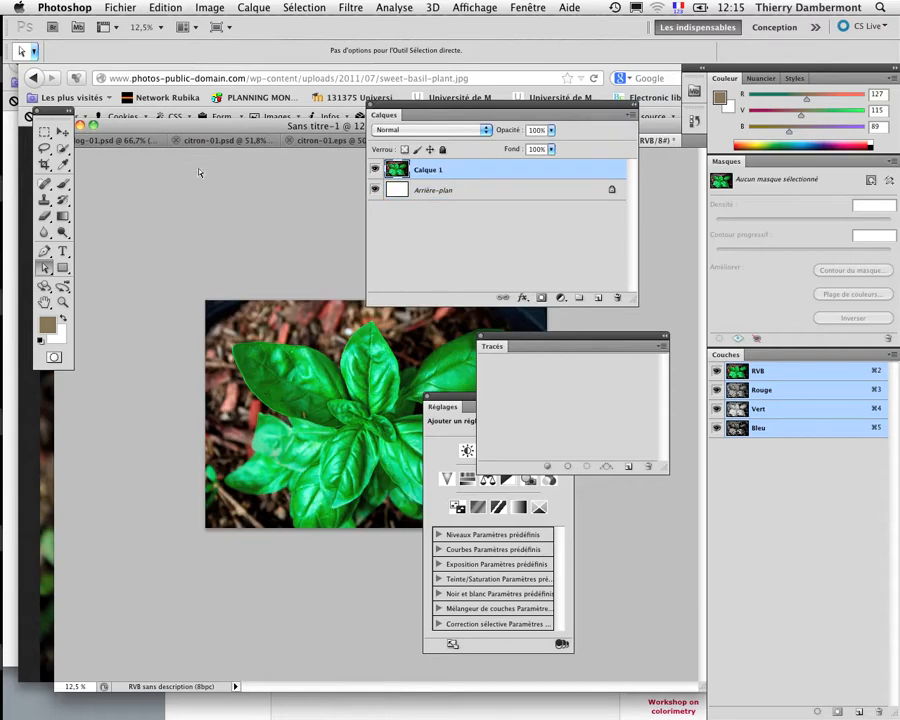
Assign the sRGB IEC61966-2.1 profile to the basil document and shrink its document window
click(163, 7)
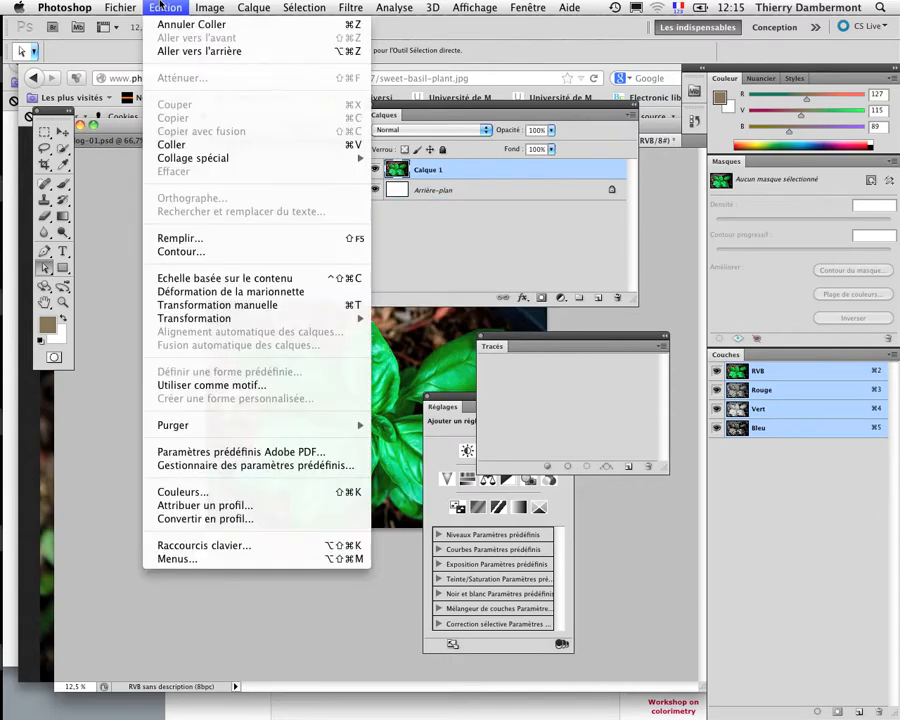
click(240, 506)
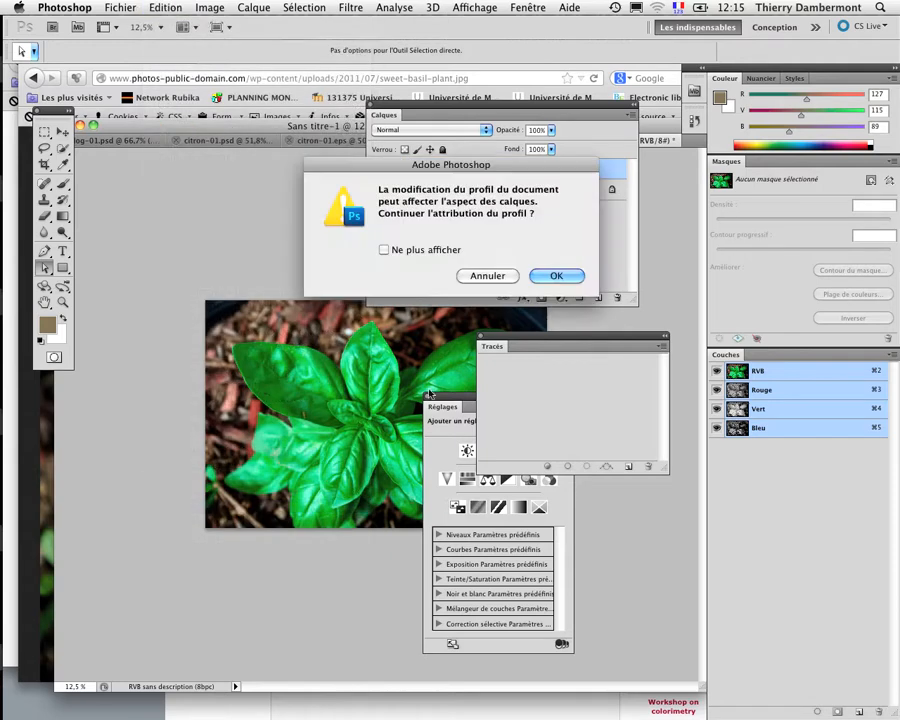
click(540, 276)
click(505, 305)
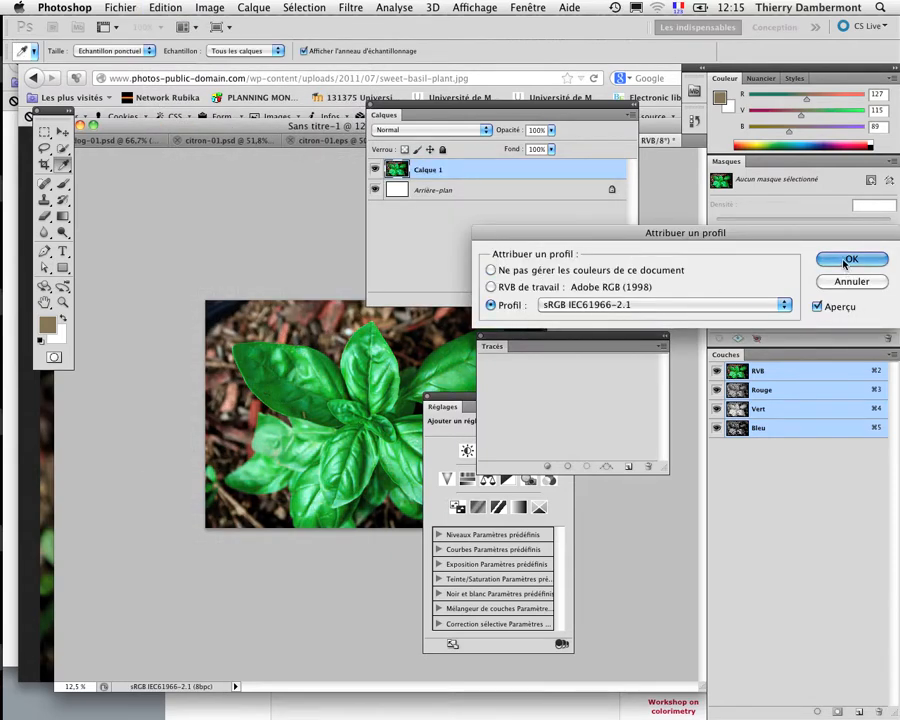
click(848, 260)
key(a)
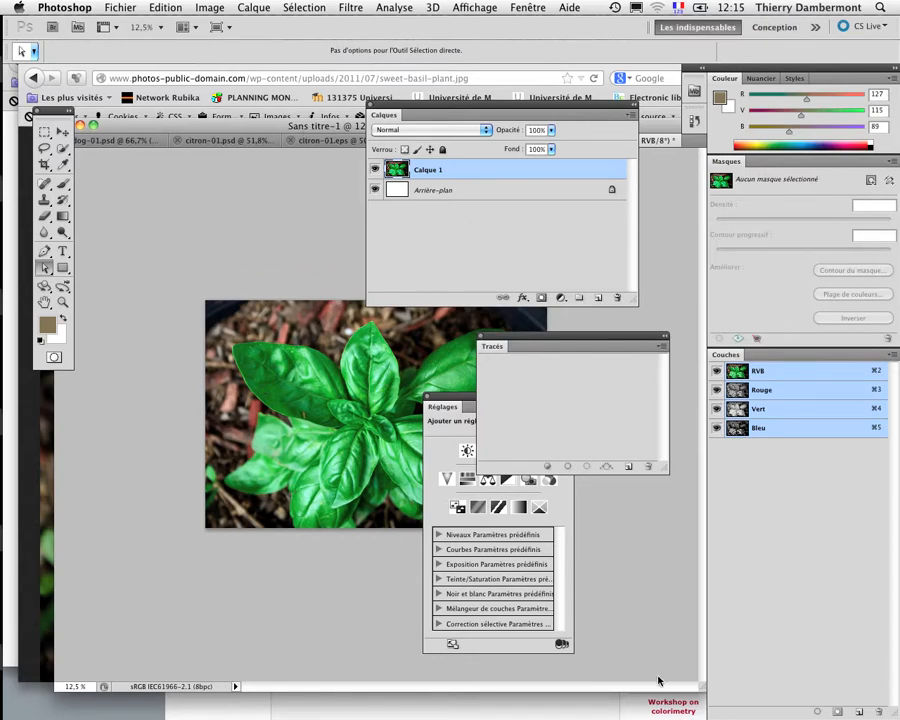
drag(707, 692, 451, 641)
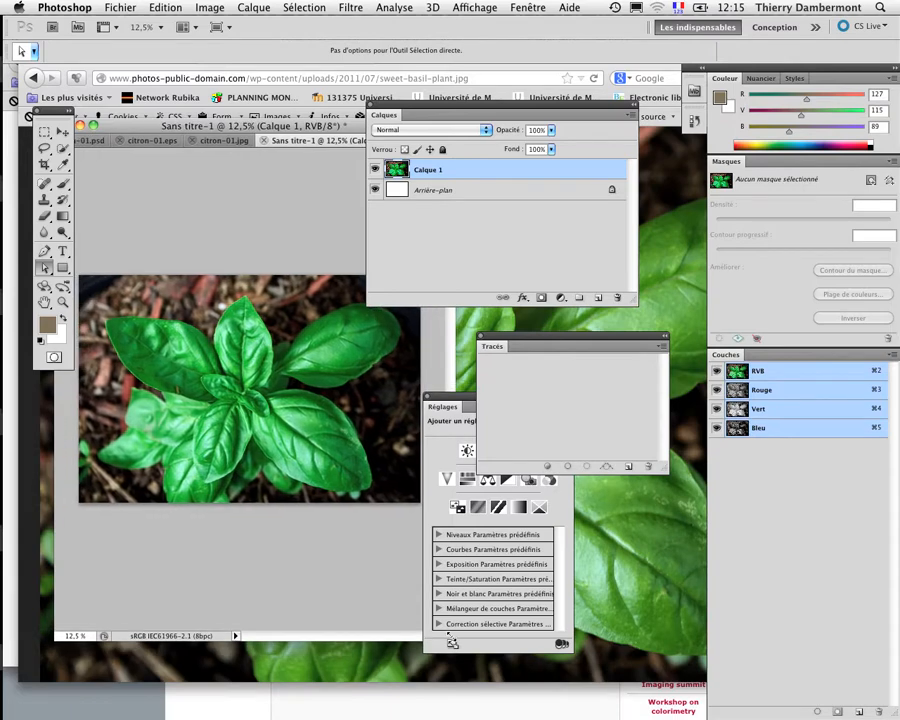
Switch to Firefox and copy the name sweet-basil-plant, without its extension, from the image's address
key(super+Tab)
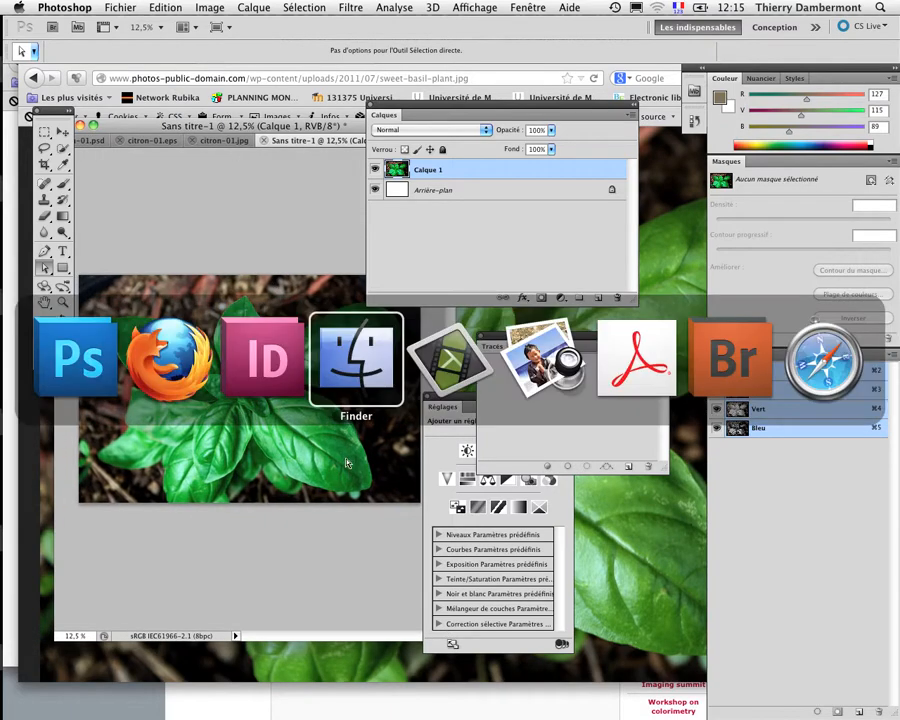
key(super+shift+Tab)
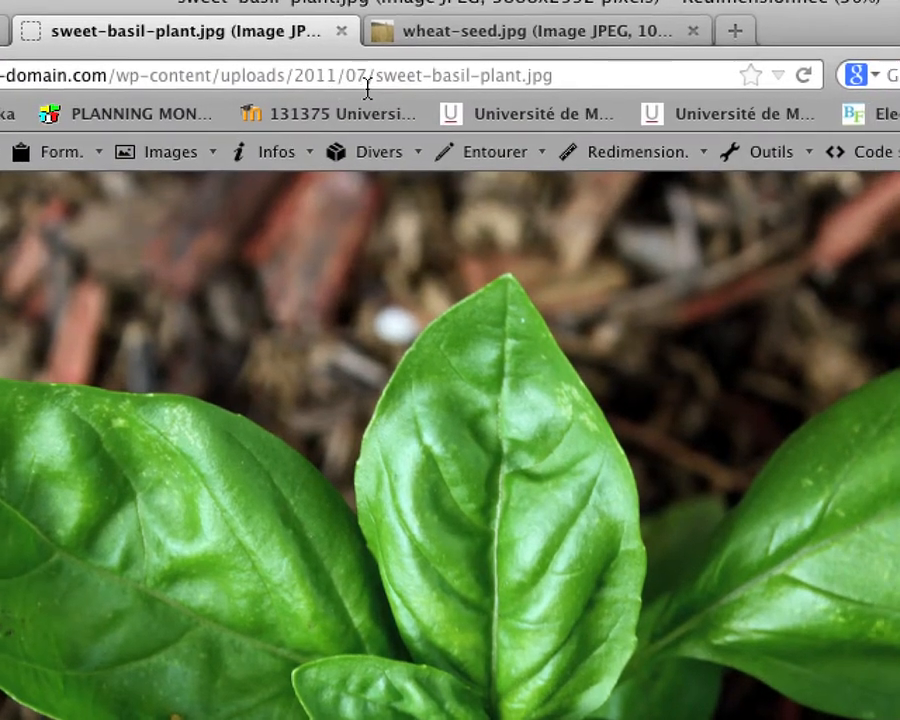
click(408, 72)
click(410, 75)
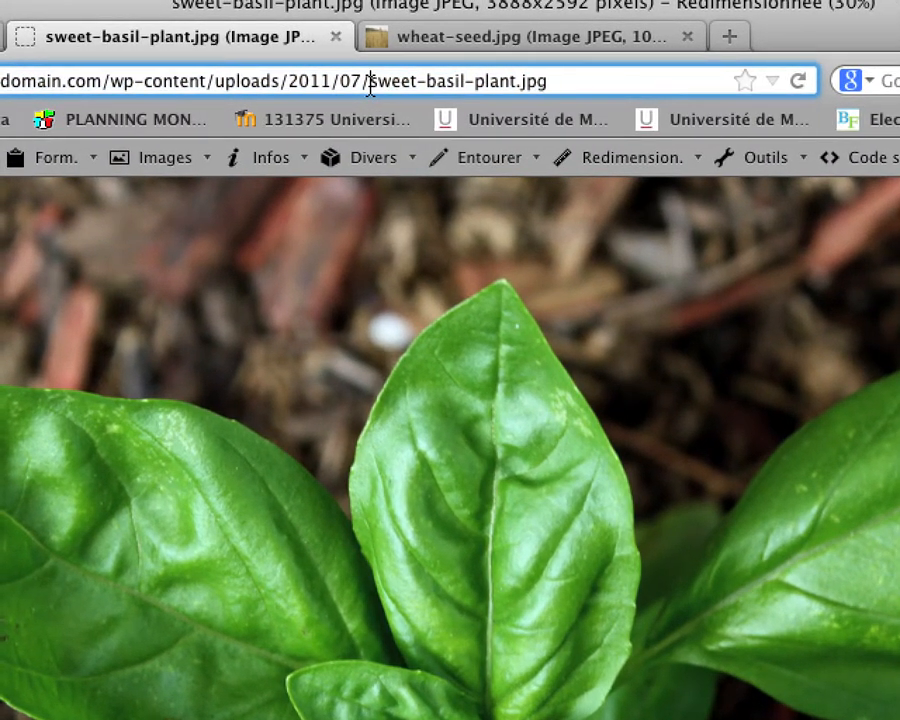
drag(372, 84, 505, 83)
drag(418, 84, 424, 84)
key(super+c)
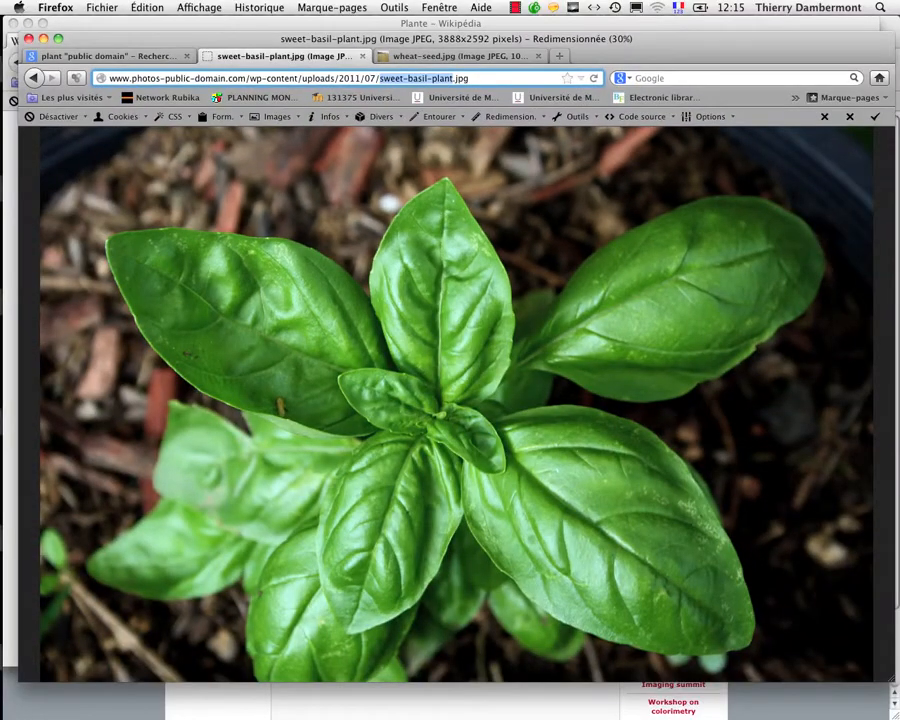
Save the basil document in Photoshop as sweet-basil-plant.psd in the InDesign 25 février folder, keeping its layers and ICC profile
key(super+Tab)
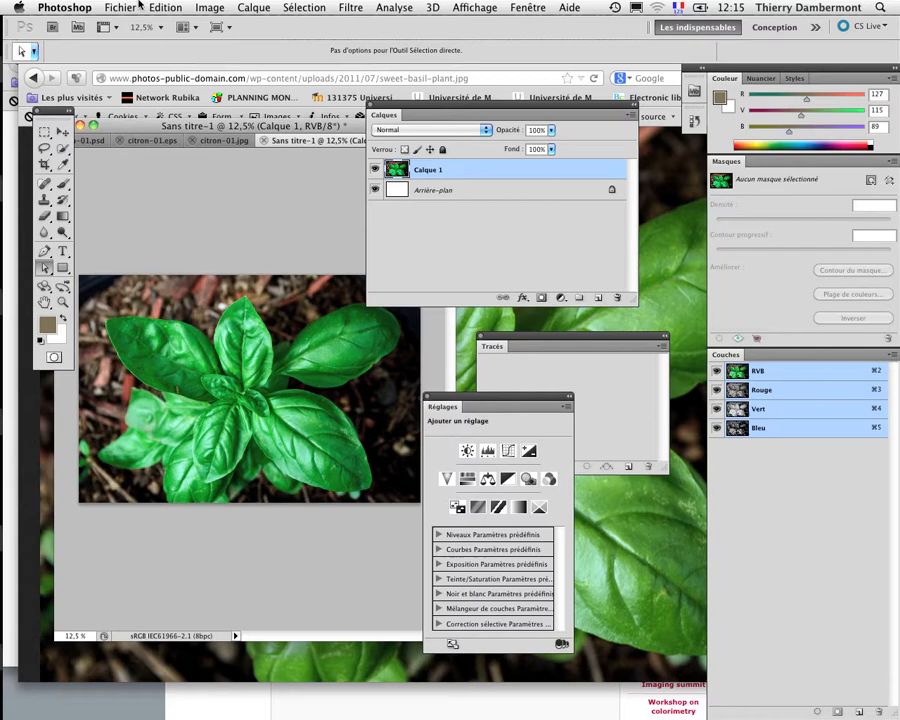
click(137, 6)
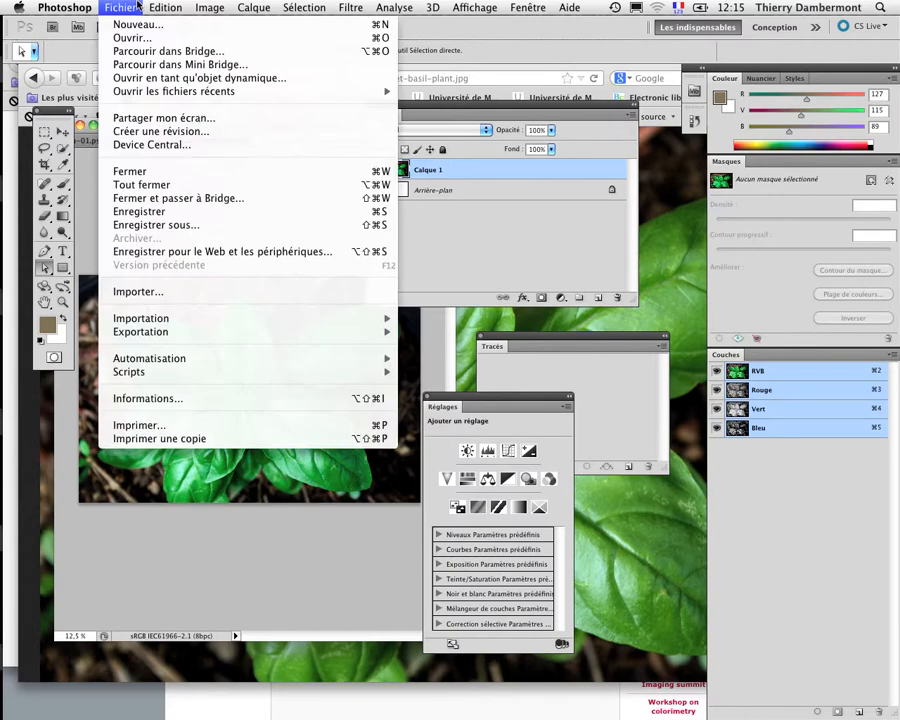
click(196, 225)
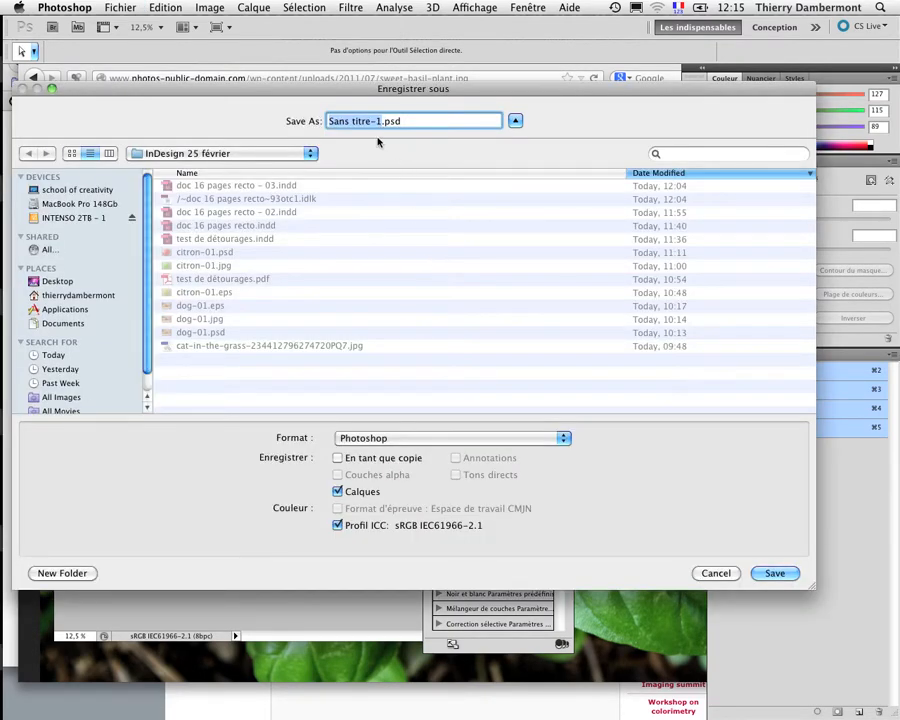
key(super+v)
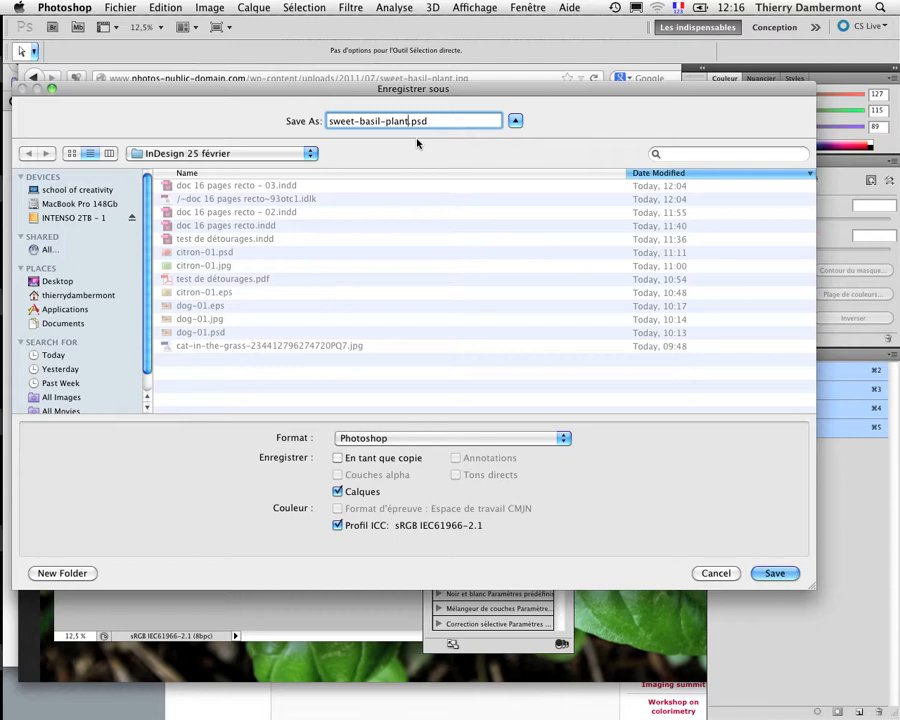
click(783, 574)
click(645, 320)
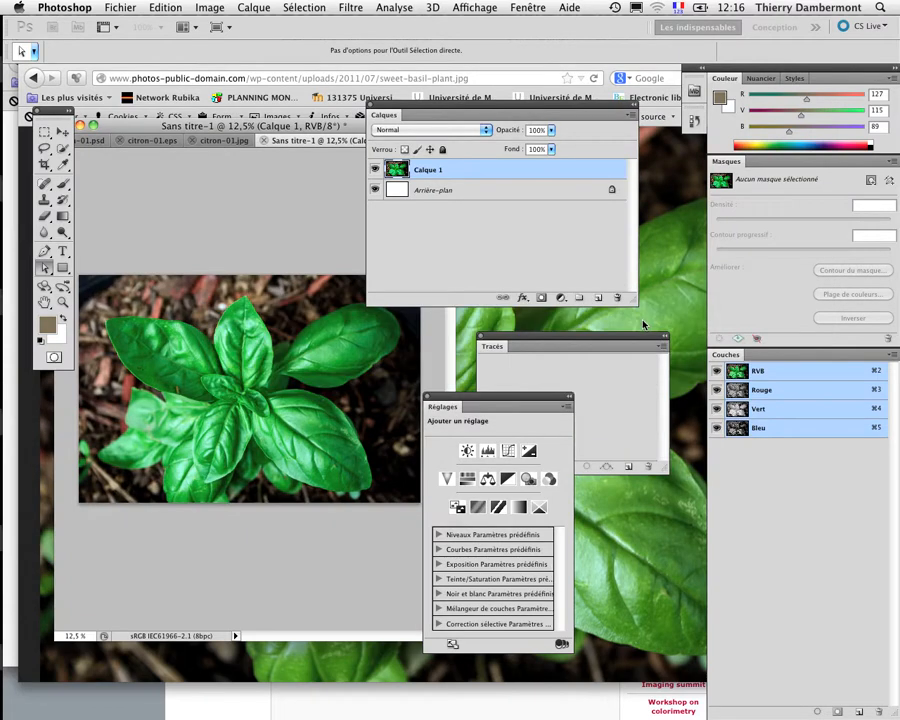
Copy the full-size wheat-seed.jpg image from its Firefox tab and return to Photoshop
key(super+Tab)
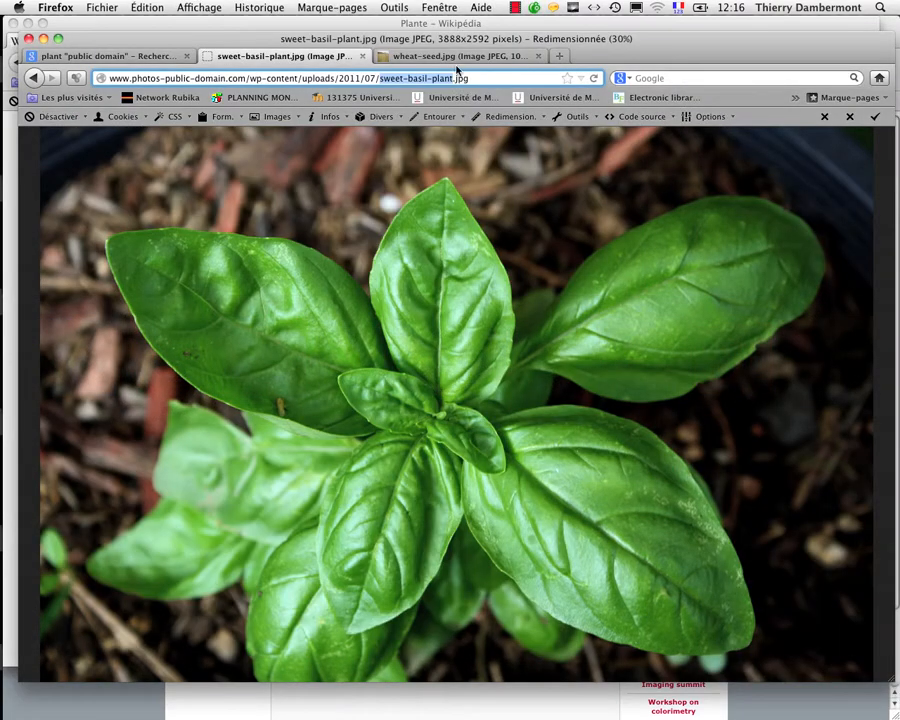
click(457, 58)
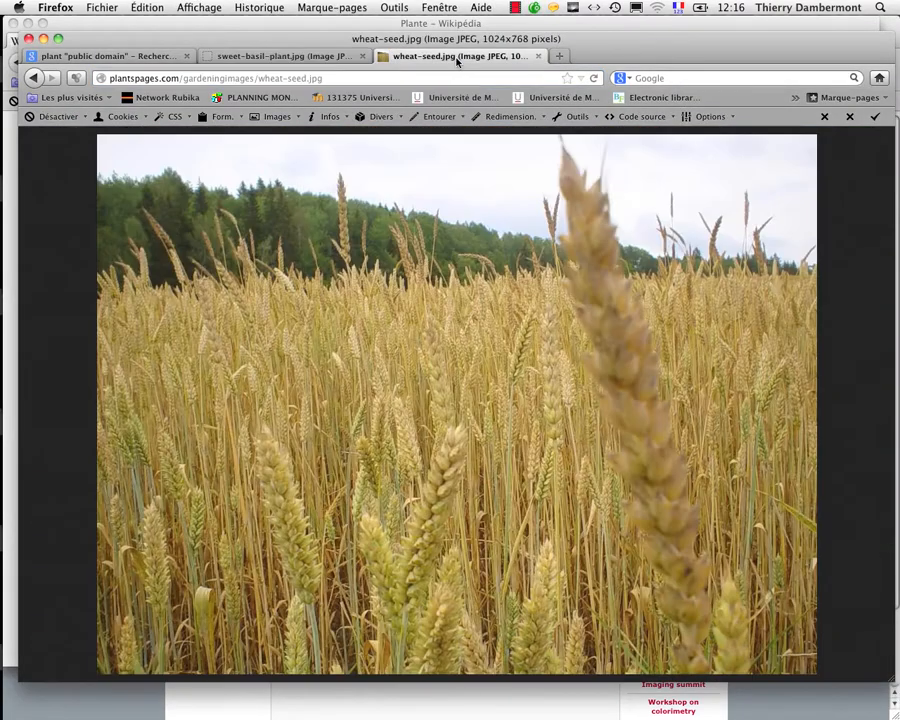
right_click(420, 358)
click(430, 364)
key(super+Tab)
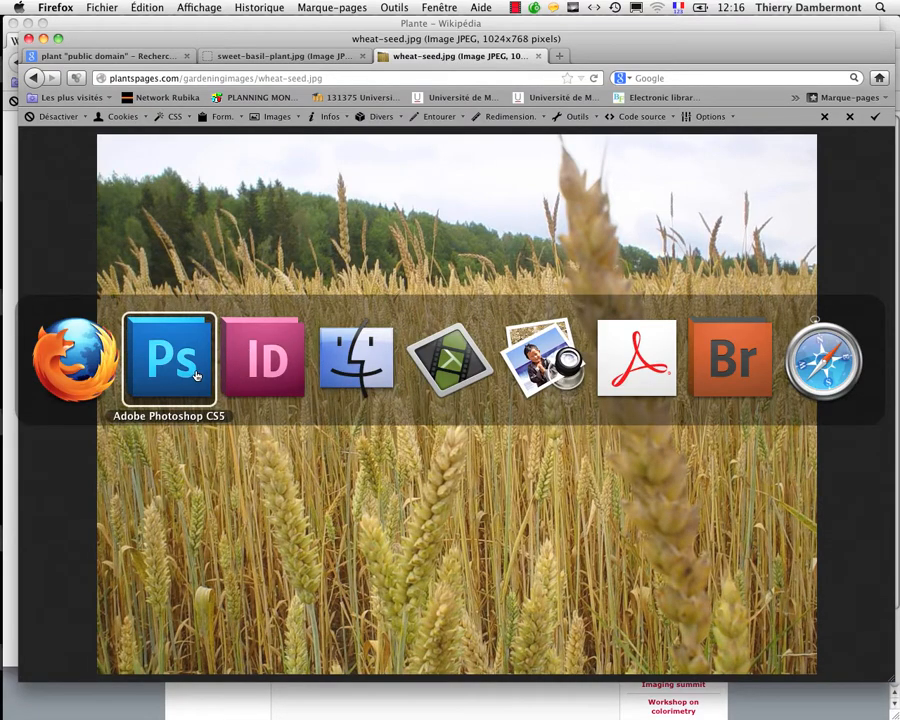
click(197, 375)
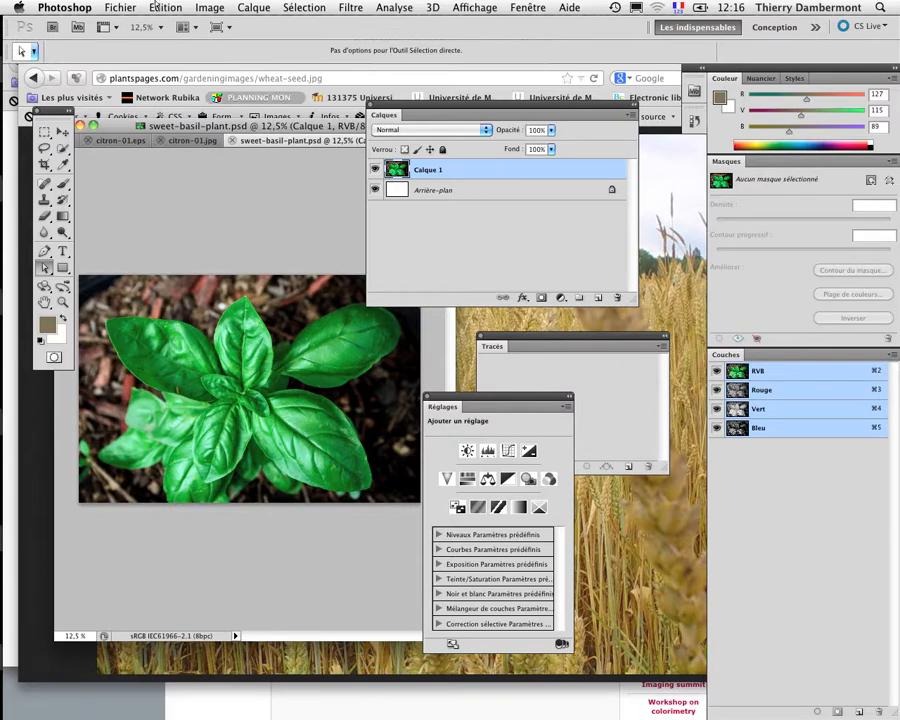
Create a 1024 × 768 pixel RGB document without colour management and paste the wheat field photo into it
click(131, 9)
click(138, 24)
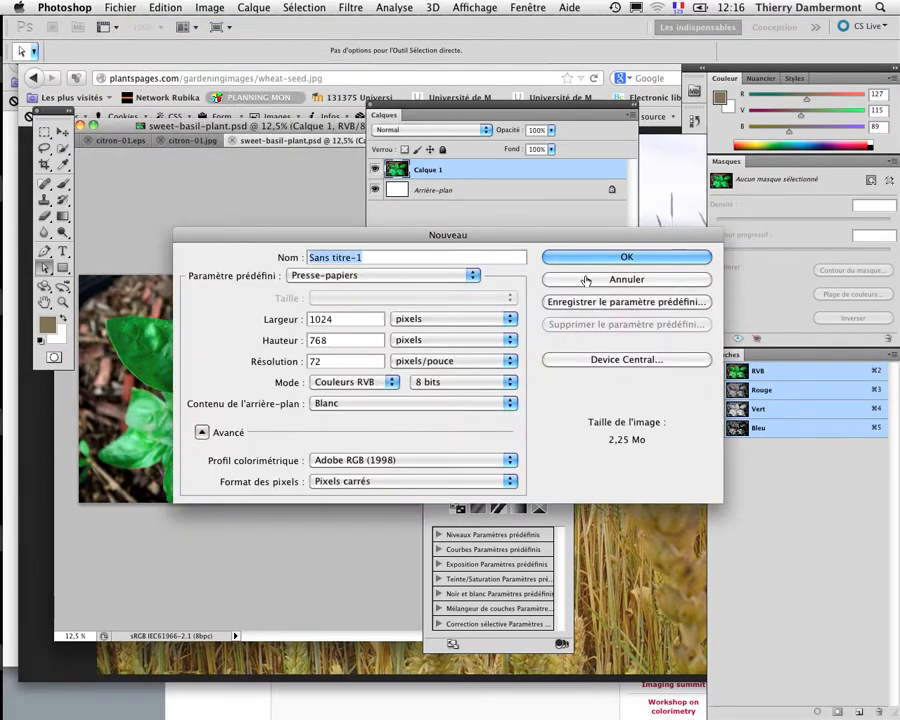
click(342, 460)
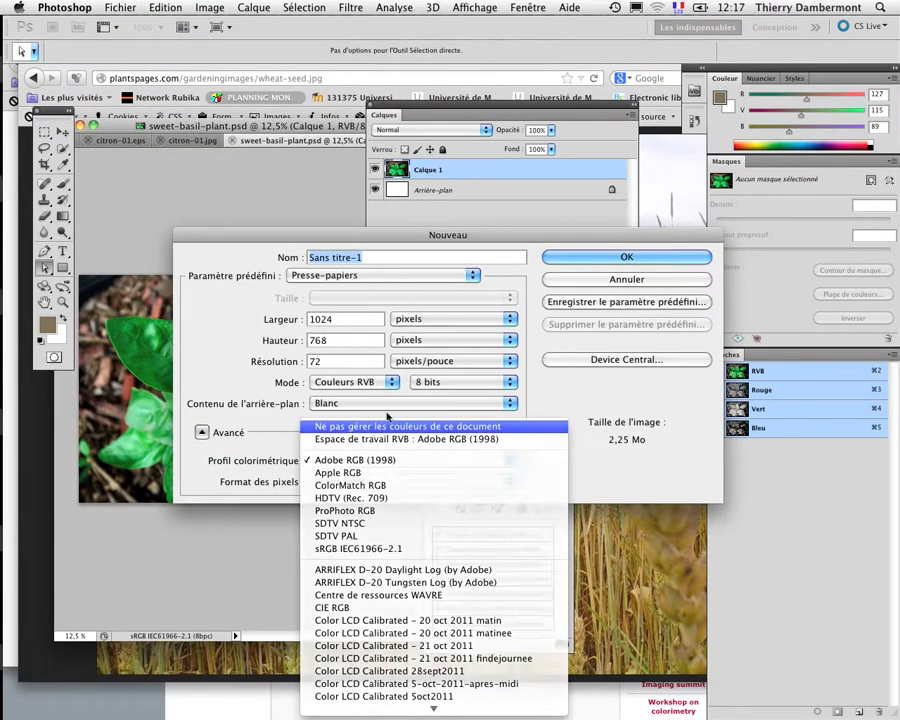
click(402, 313)
click(589, 260)
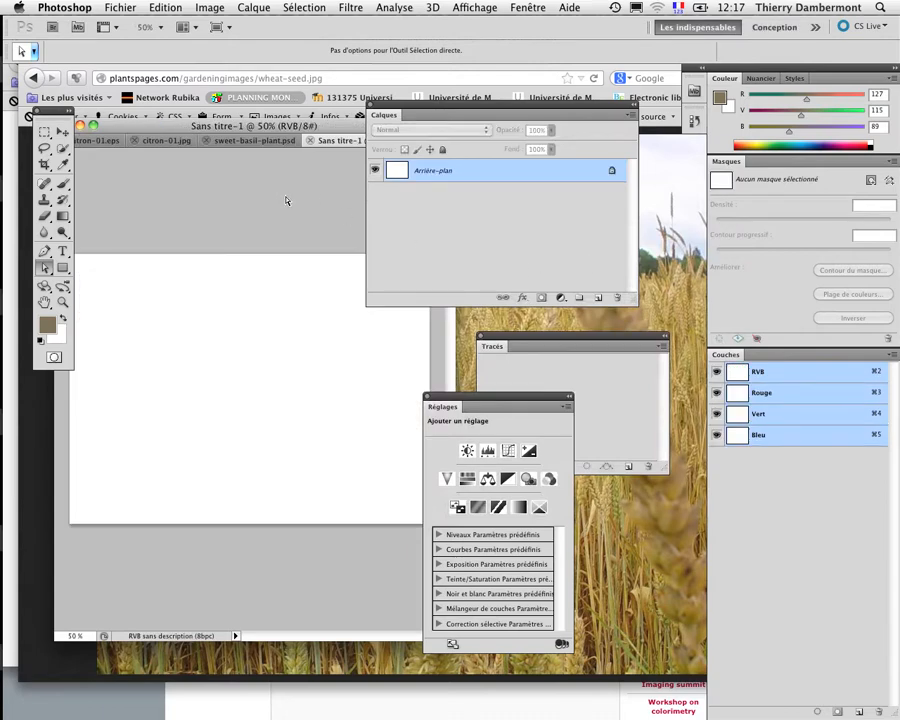
key(super+v)
Assign the sRGB IEC61966-2.1 profile to the wheat field document
click(178, 7)
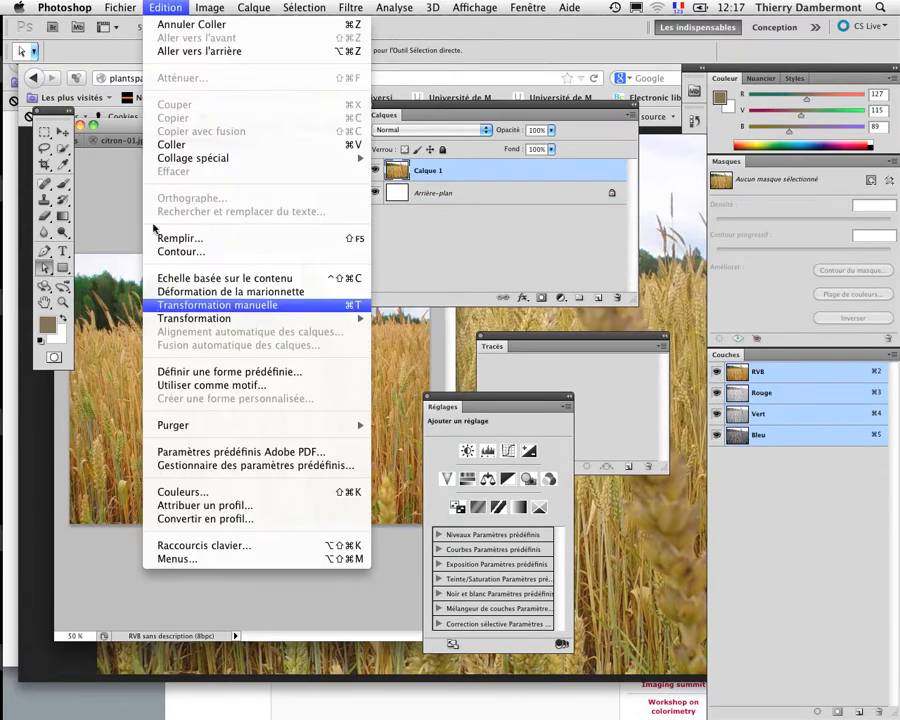
click(182, 504)
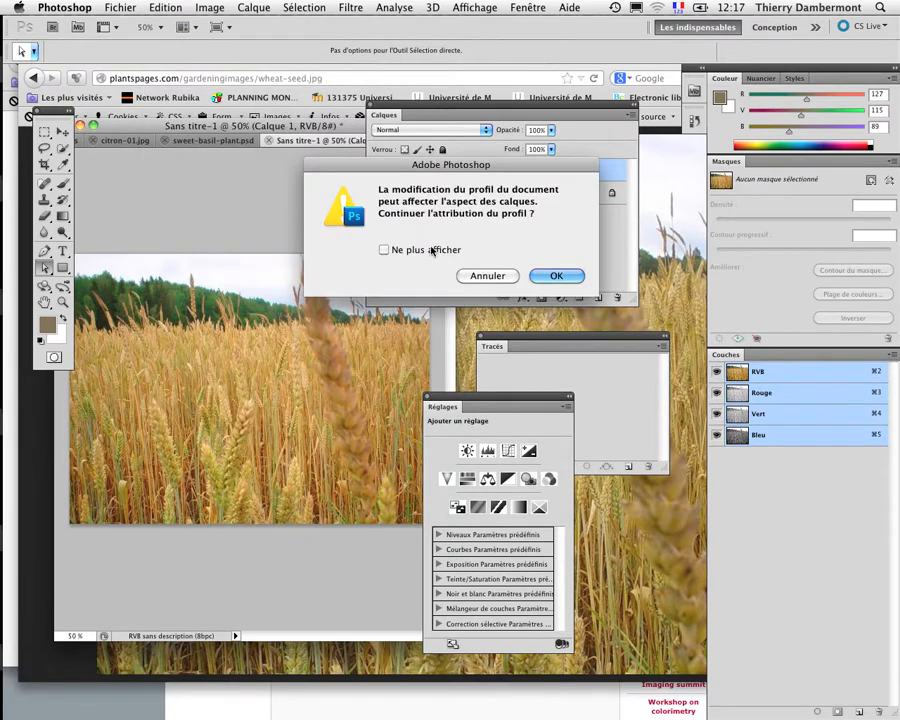
click(555, 276)
click(525, 306)
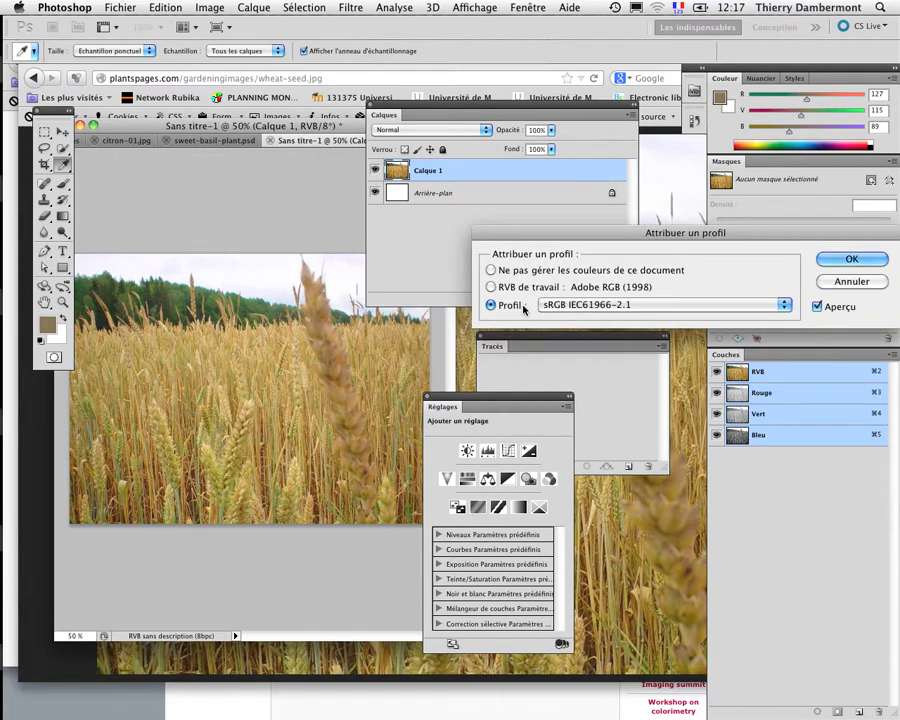
click(851, 258)
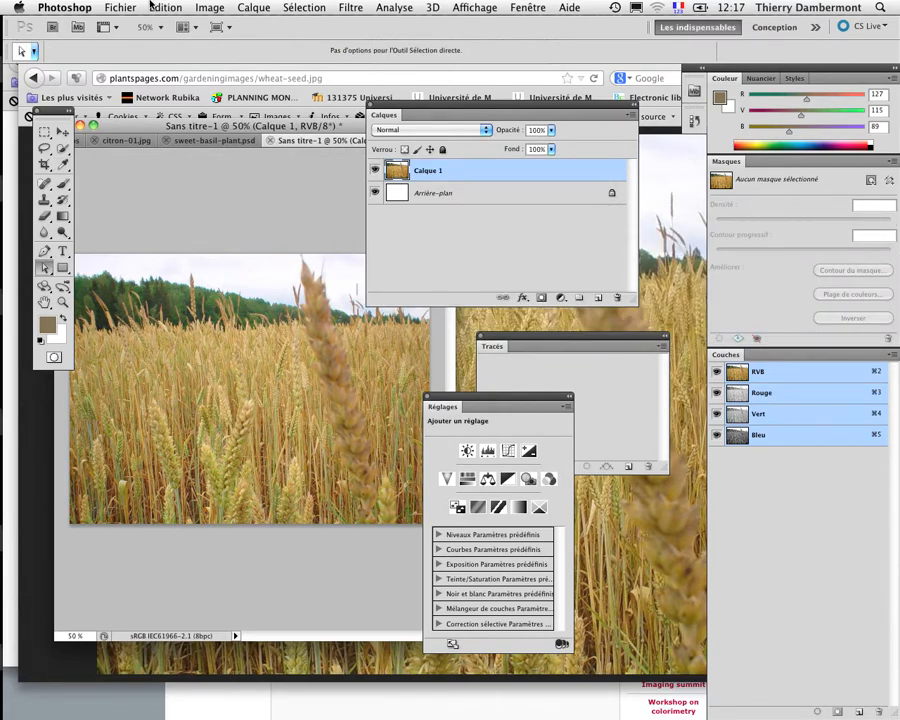
Switch to Firefox, copy the name wheat-seed from the image's web address, and return to Photoshop
key(super+Tab)
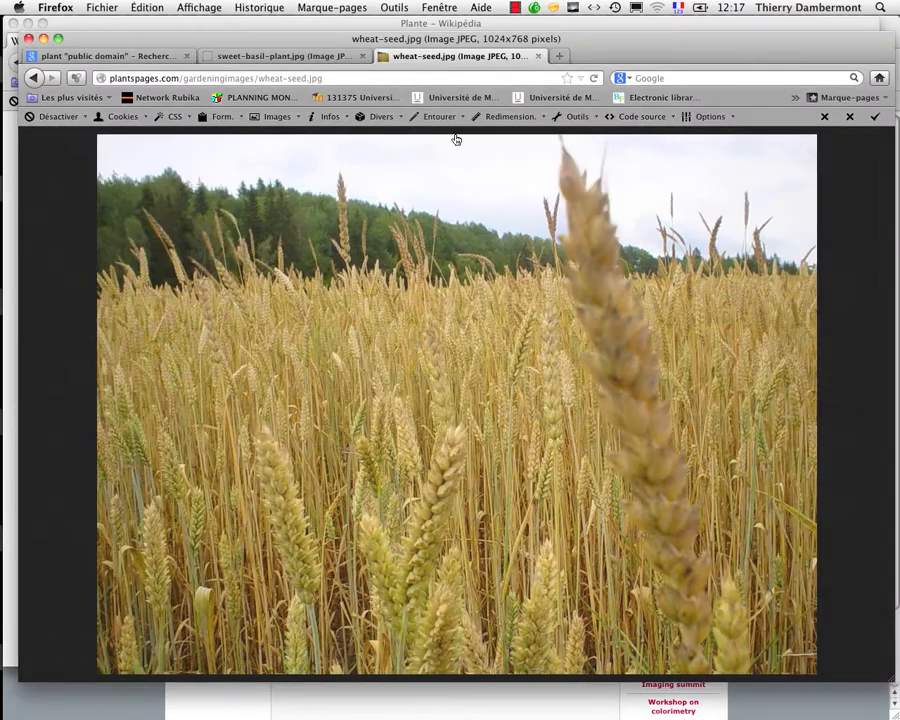
click(261, 79)
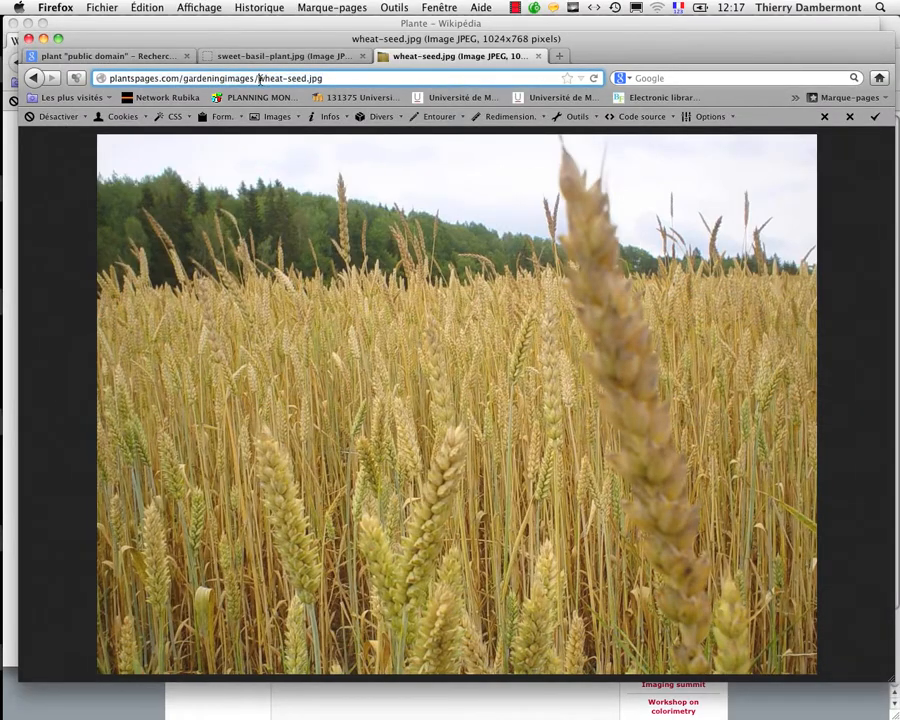
drag(259, 79, 297, 84)
key(super+c)
key(super+Tab)
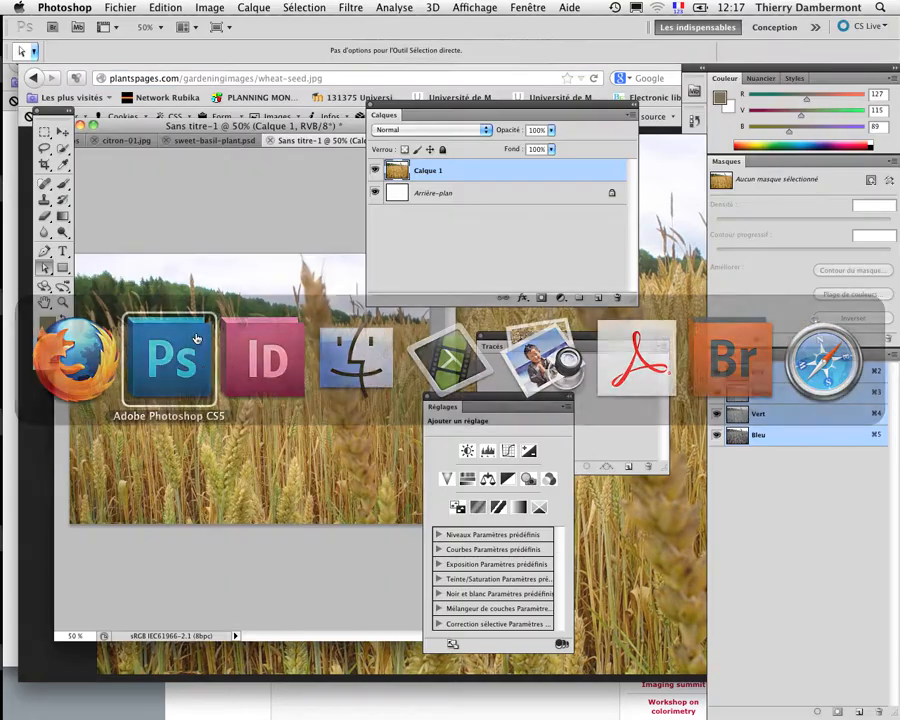
Save the wheat field document as wheat-seed.psd in the InDesign 25 février folder, keeping its layers and ICC profile
click(120, 7)
click(180, 224)
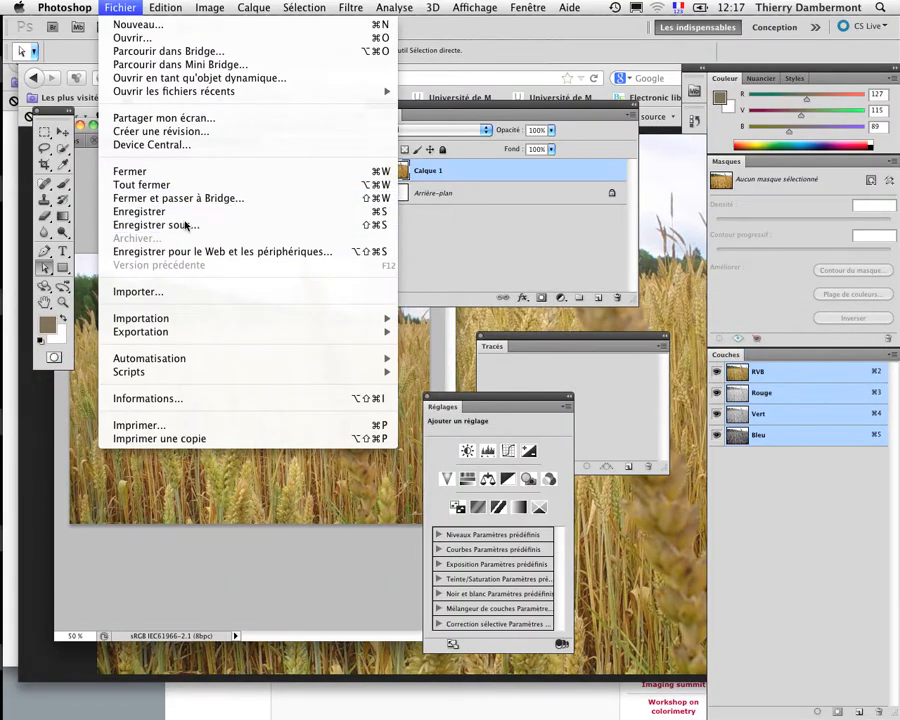
key(super+v)
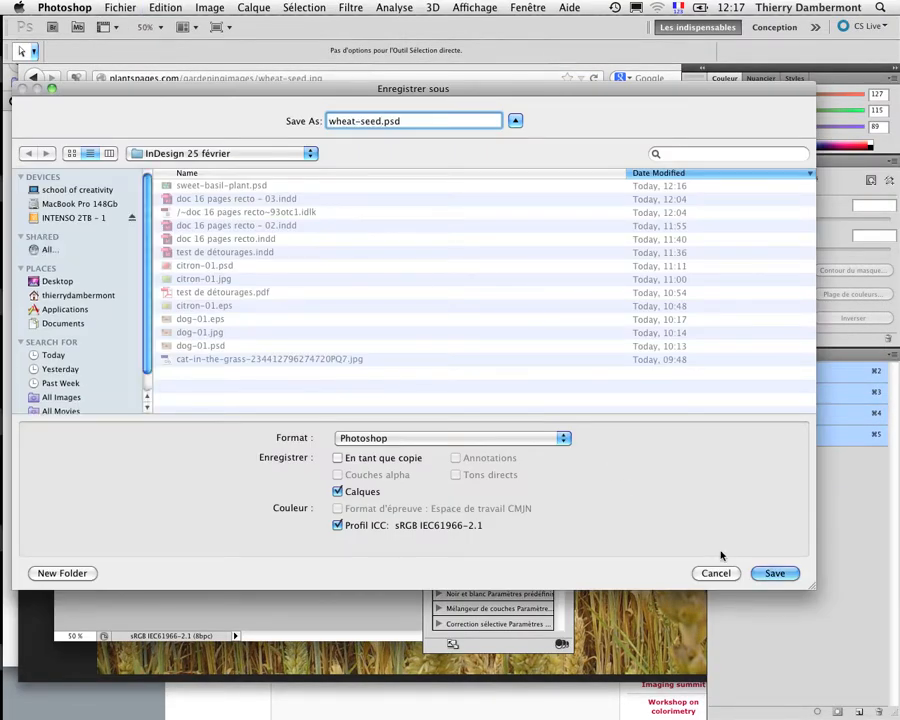
click(775, 573)
click(645, 320)
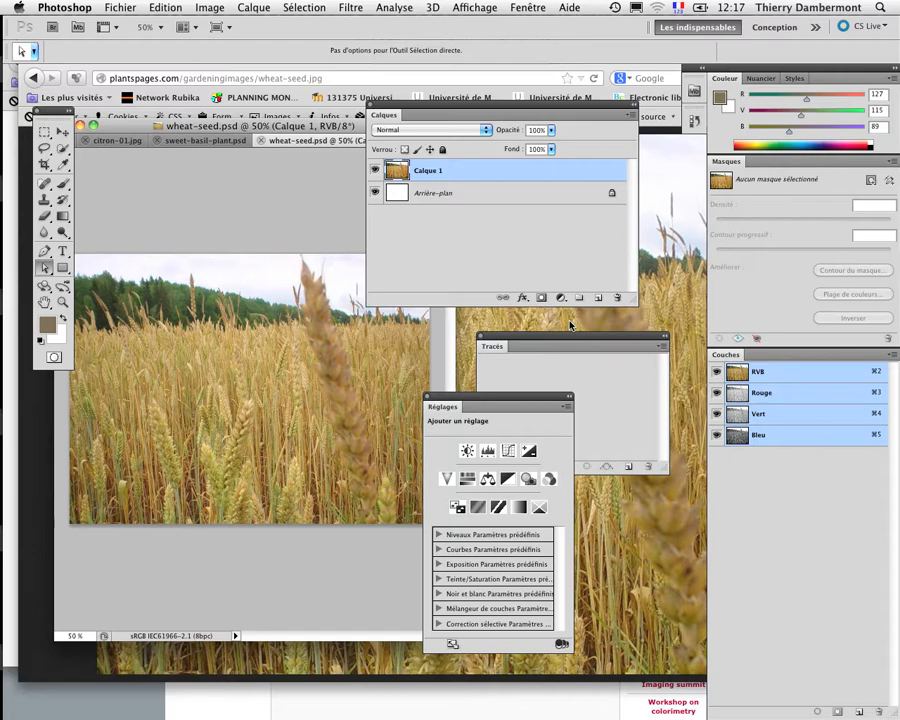
Hide the other applications and check the wheat-seed.psd image's pixel dimensions, document size and resolution without changing them
key(super+alt+h)
click(209, 7)
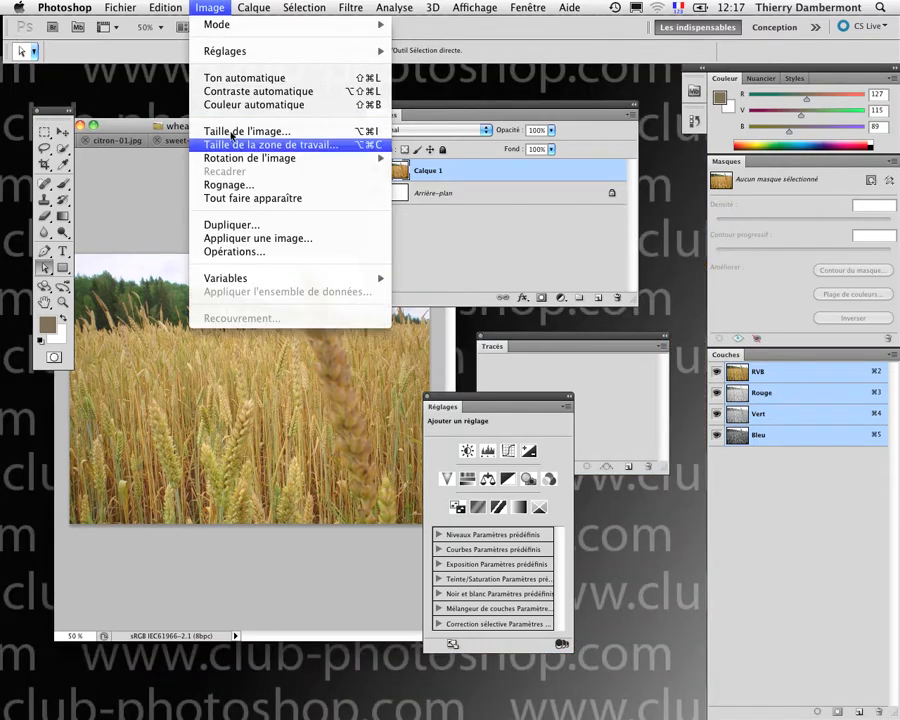
click(239, 131)
key(alt)
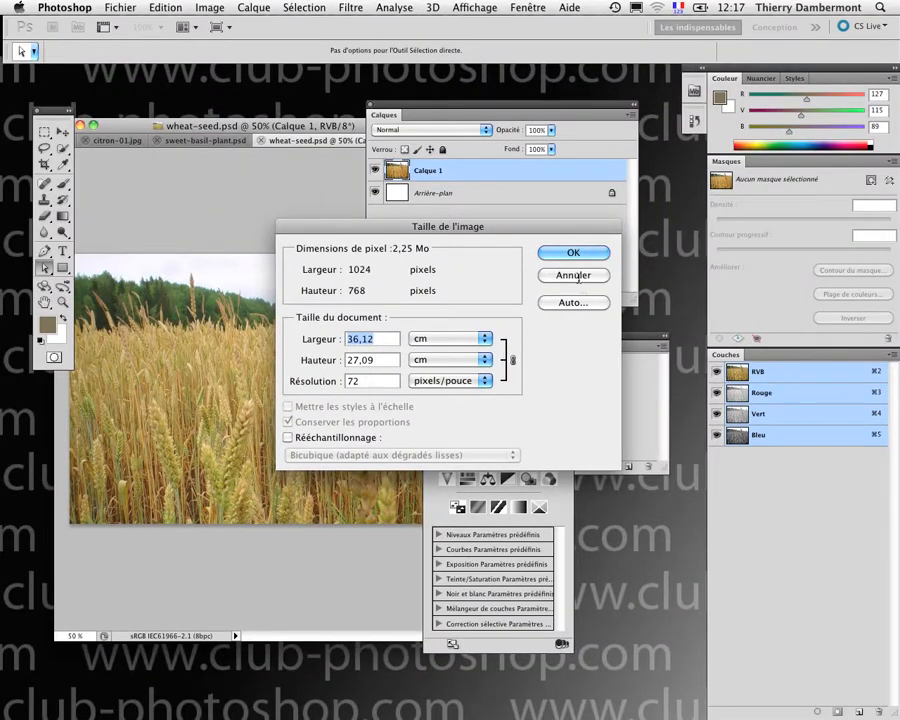
click(574, 276)
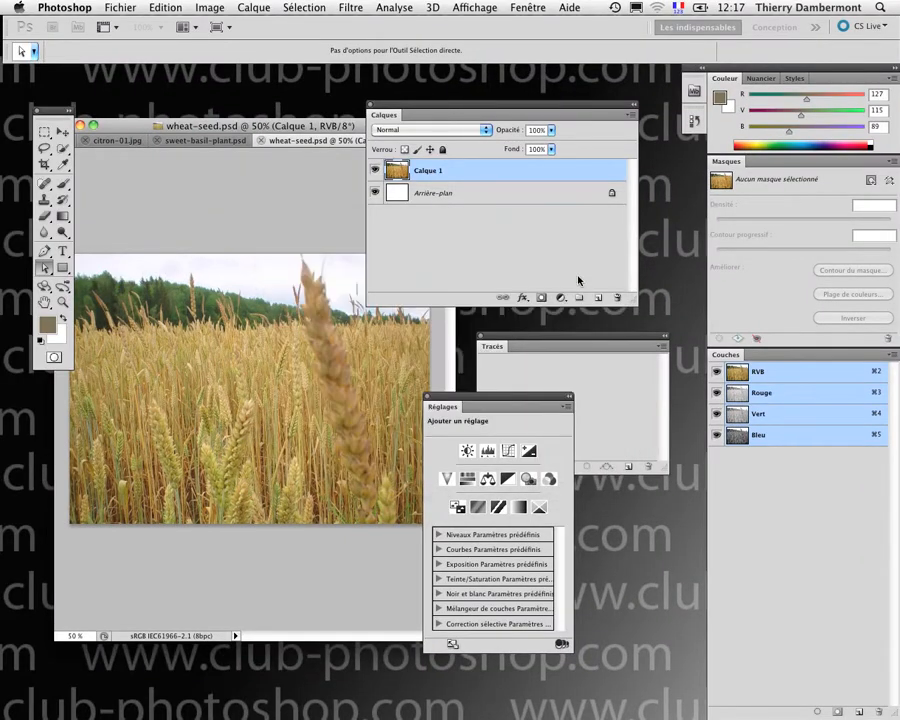
Switch to InDesign, move the Layers panel off the page area, and select wheat-seed.psd and sweet-basil-plant.psd for import
key(super+Tab)
key(super+shift+Tab)
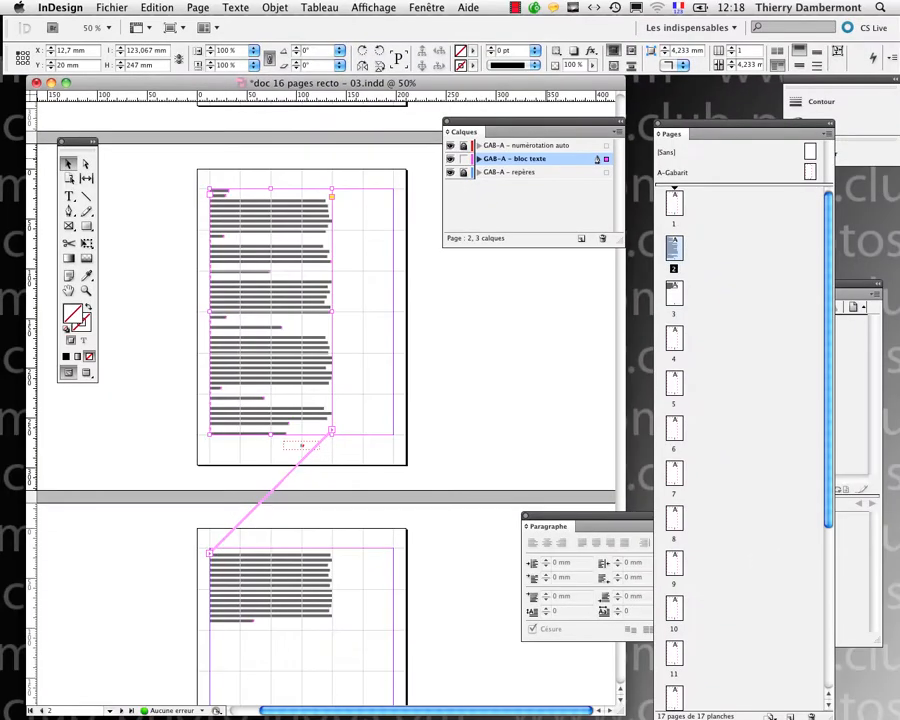
drag(523, 125, 635, 92)
click(111, 7)
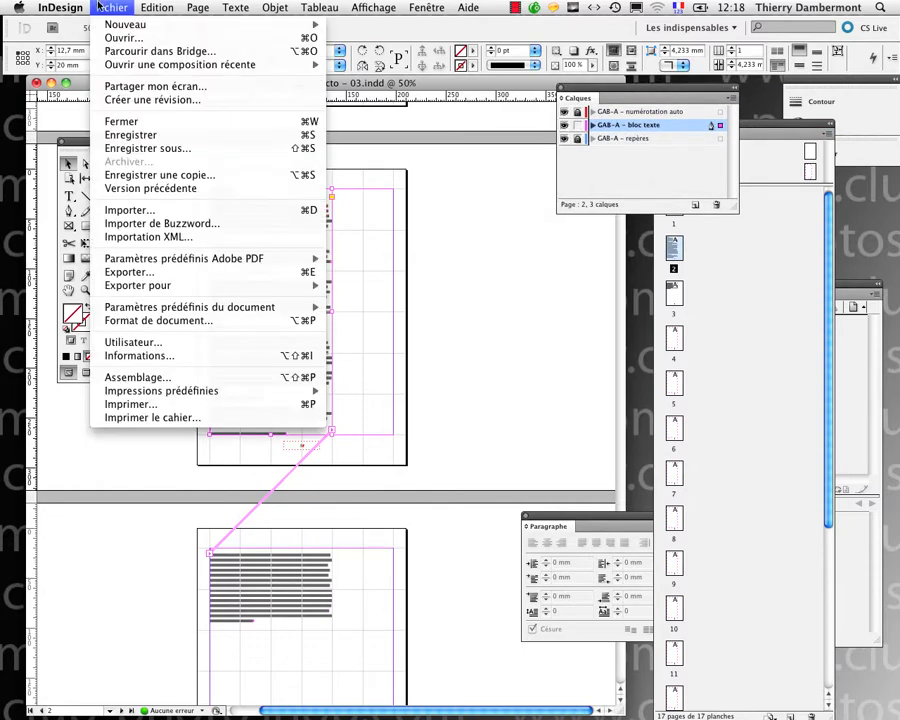
click(157, 207)
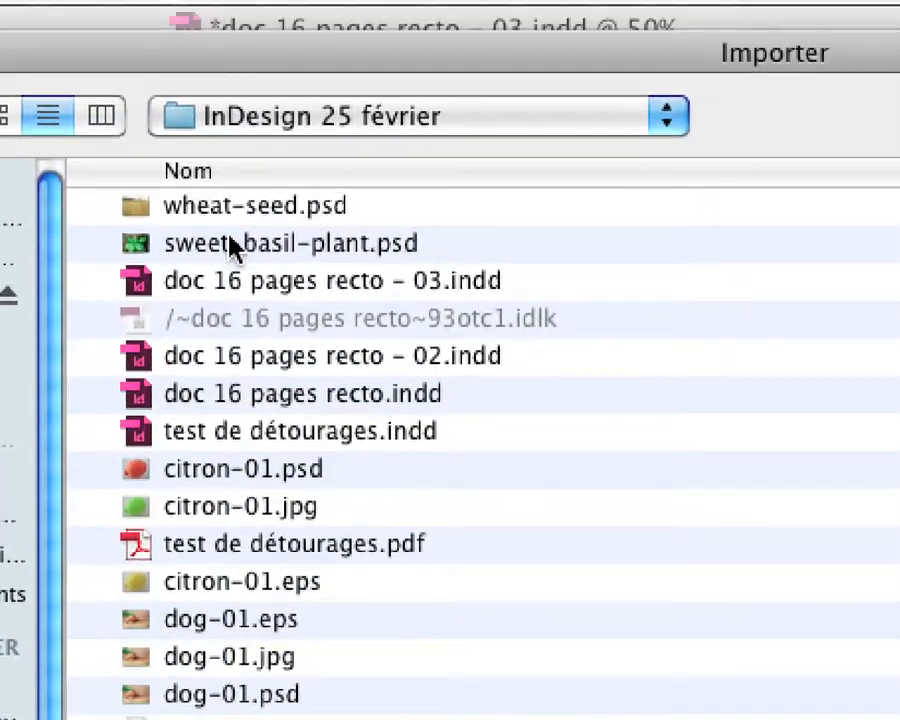
click(232, 207)
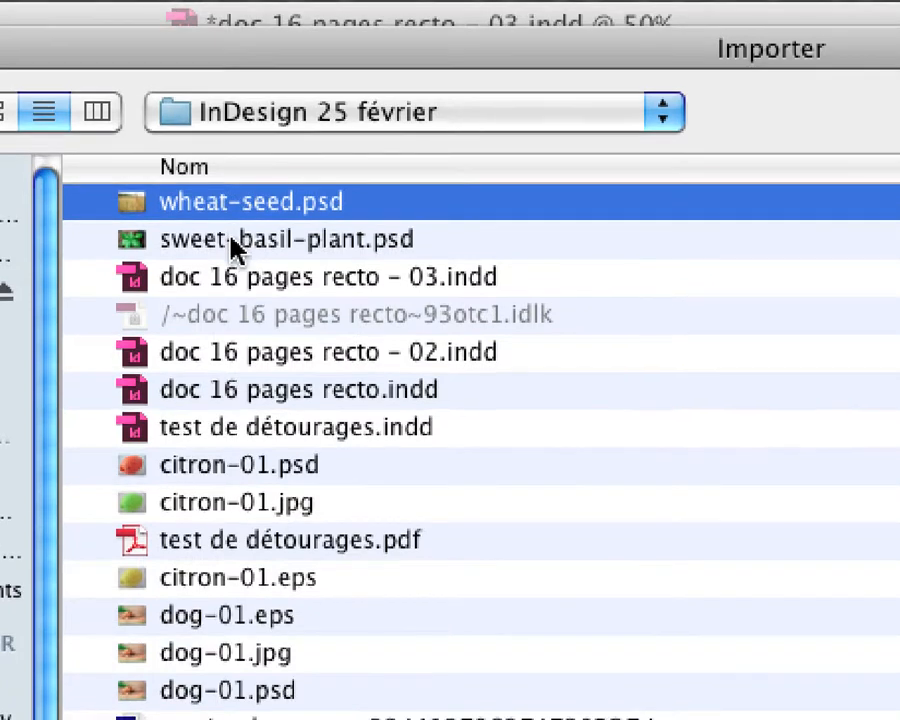
shift+click(232, 240)
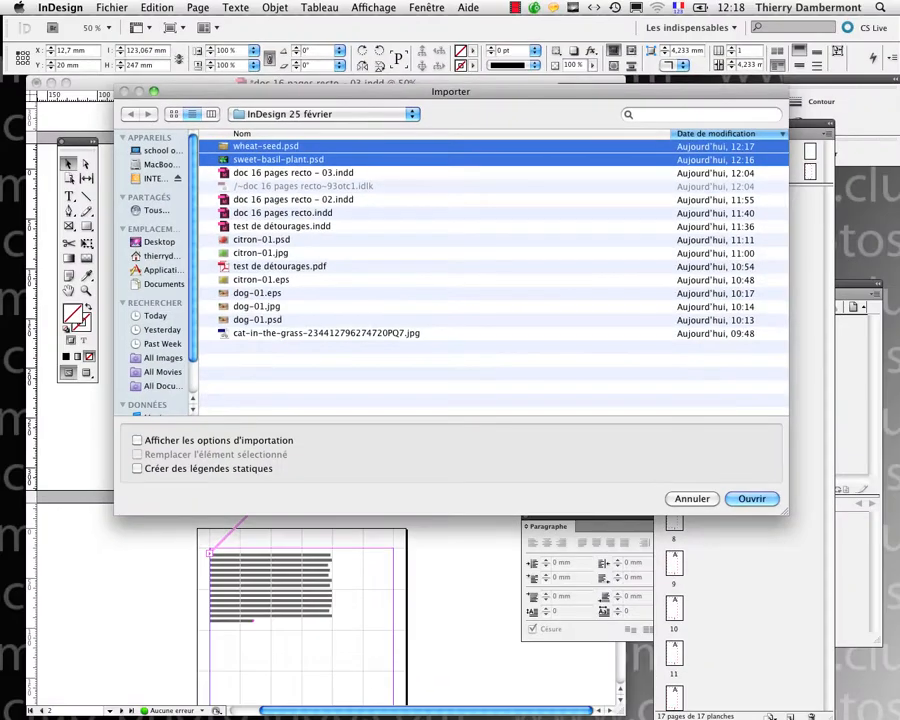
Compare the import folder's files sorted by name and by modification date, and shown as thumbnails and as a list
drag(665, 134, 440, 134)
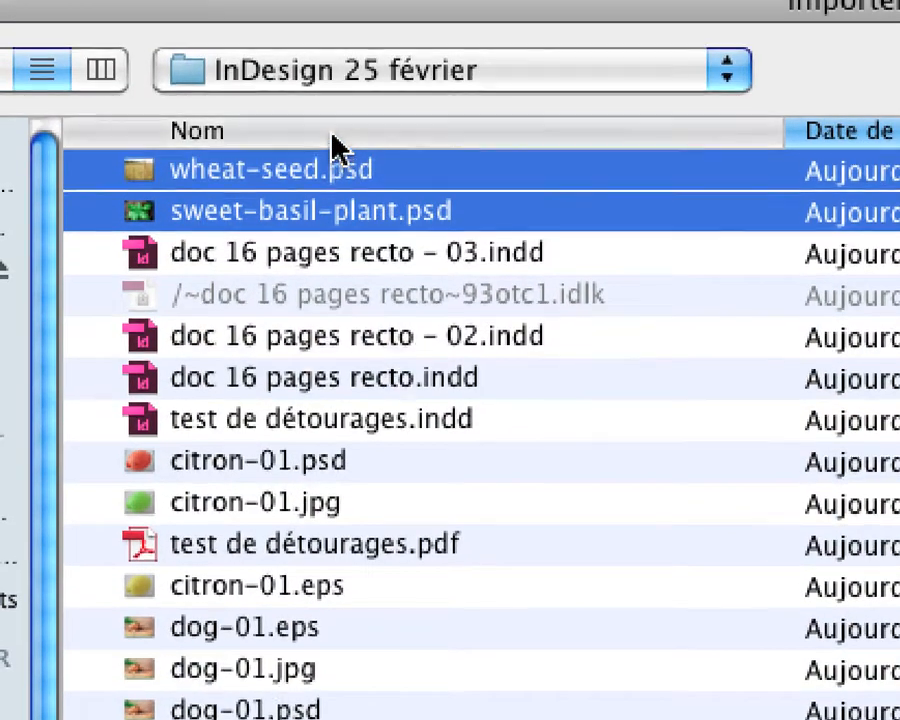
click(262, 74)
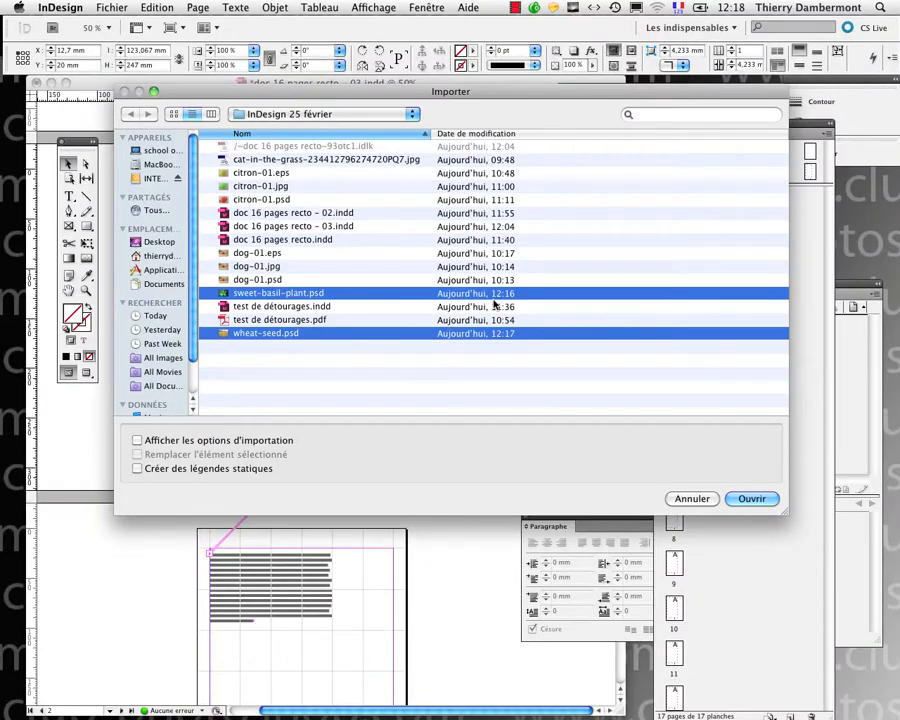
click(515, 134)
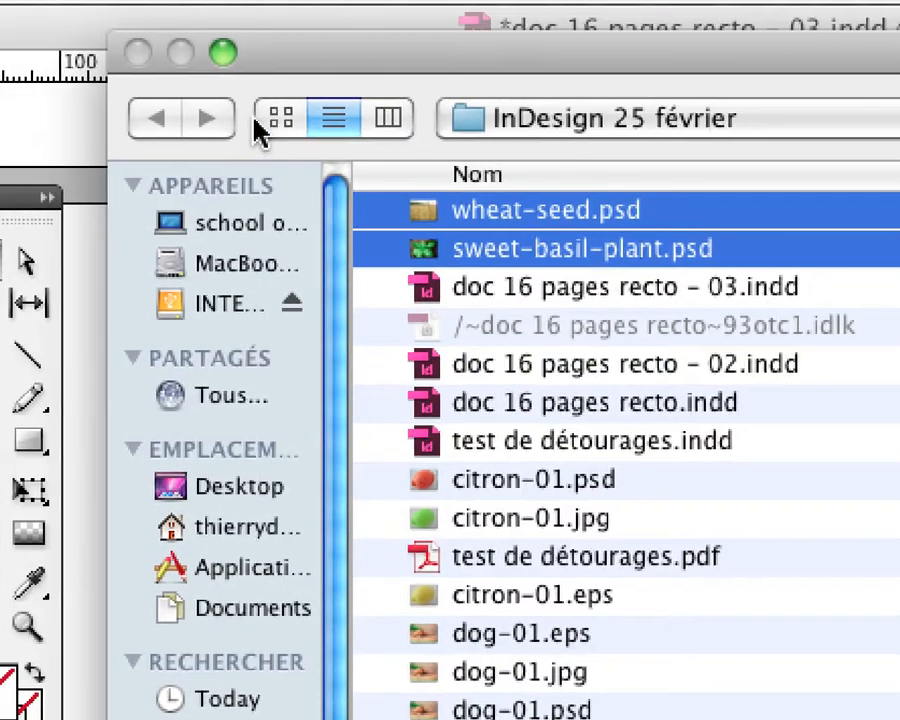
click(205, 108)
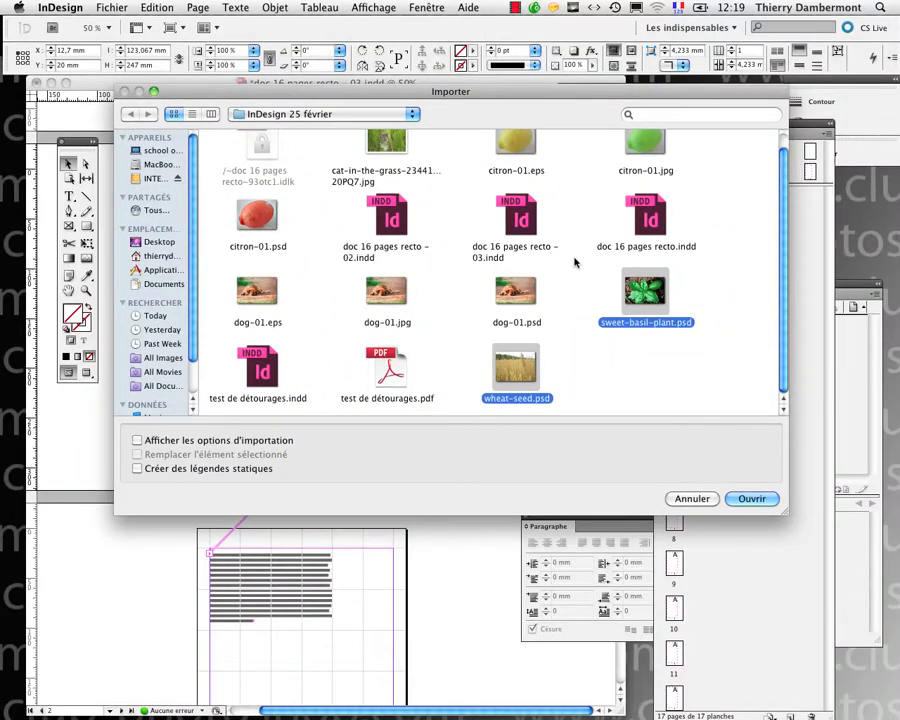
scroll(575, 262, up, 1)
scroll(575, 262, down, 1)
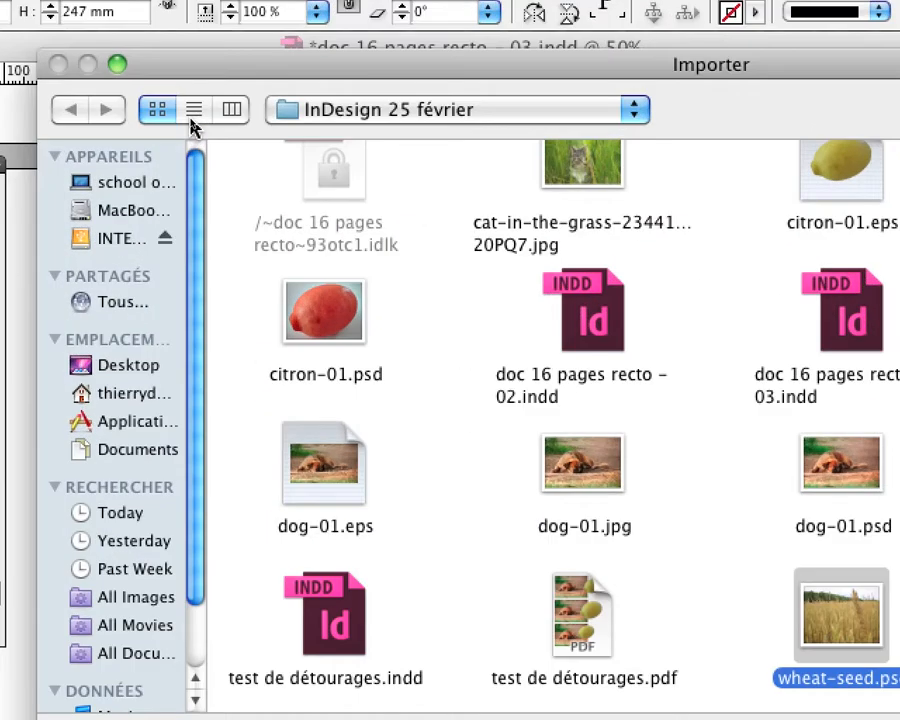
click(191, 116)
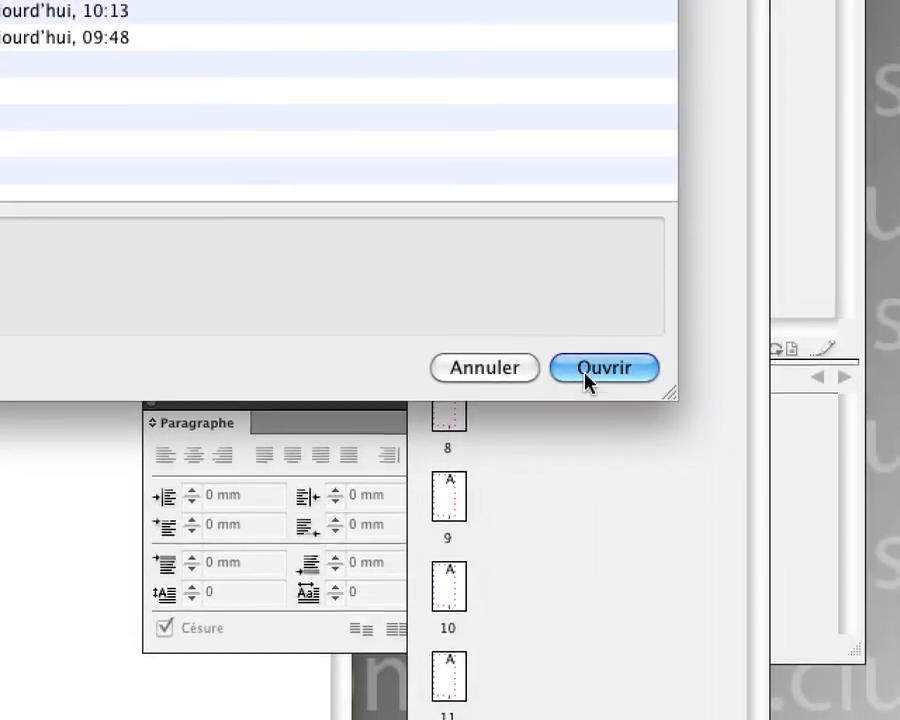
Import both images onto the pasteboard beside page 2, basil at about 5 % scale and wheat about 72 × 54 mm below it
click(720, 374)
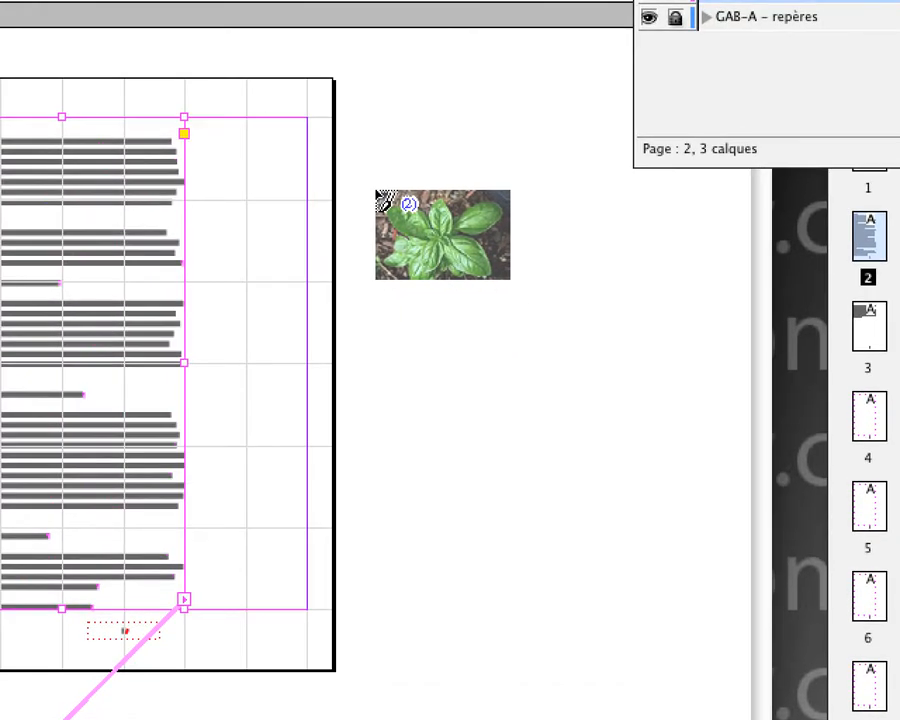
drag(375, 190, 522, 284)
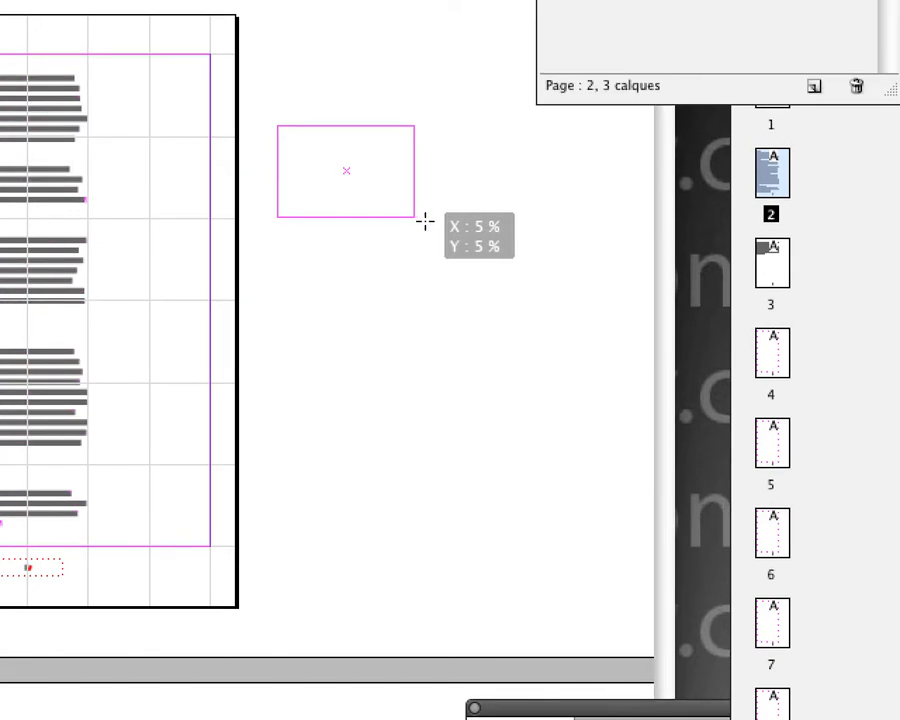
drag(425, 221, 426, 222)
drag(258, 249, 388, 347)
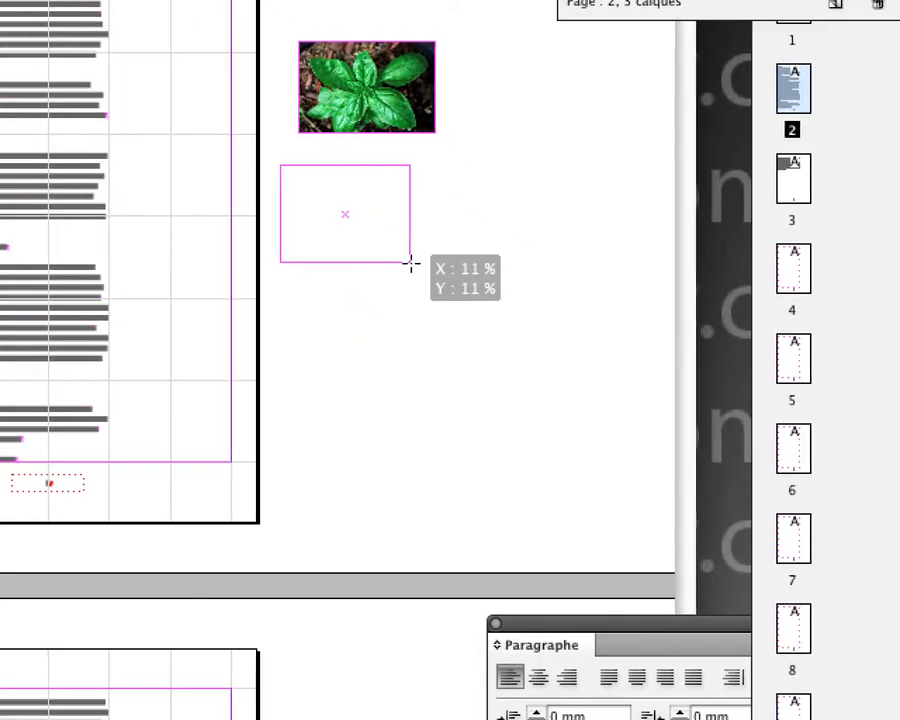
drag(410, 263, 421, 267)
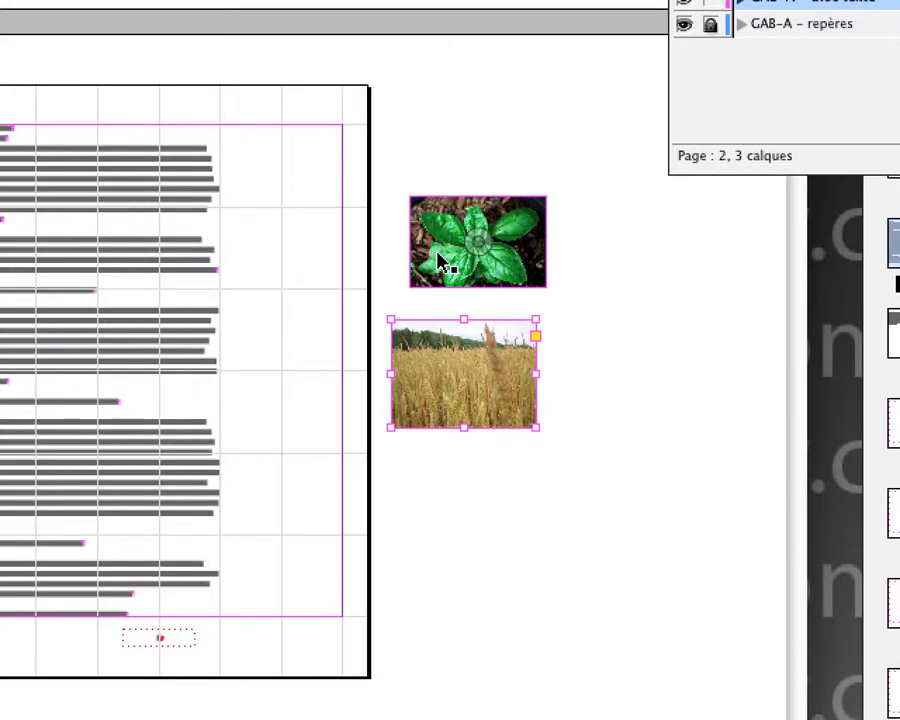
Cut the basil photo from the pasteboard and paste it inline into the empty paragraph after "connue." on page 2
click(444, 256)
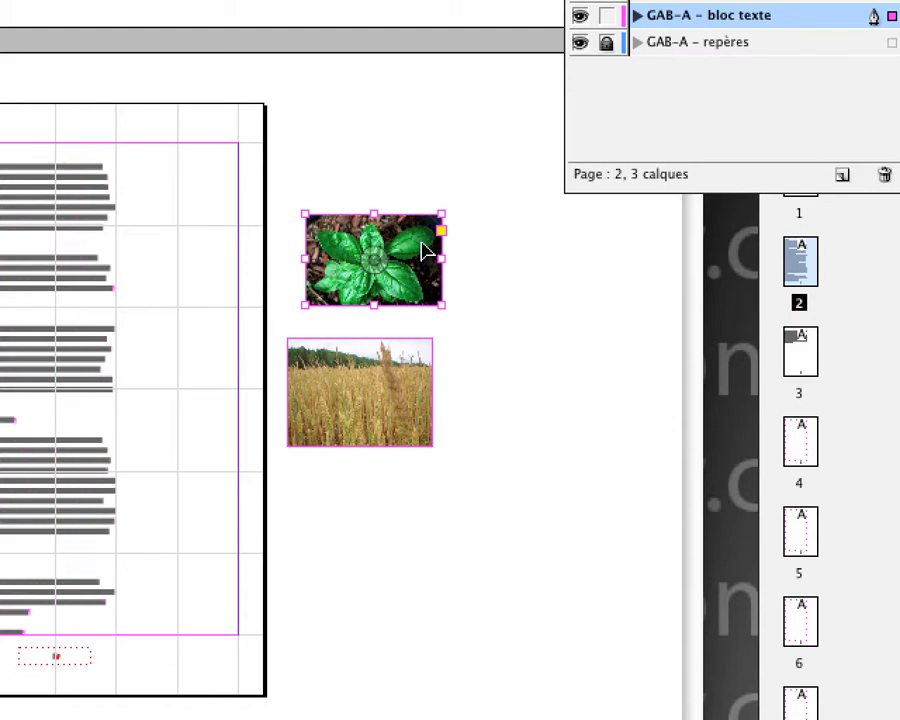
key(Delete)
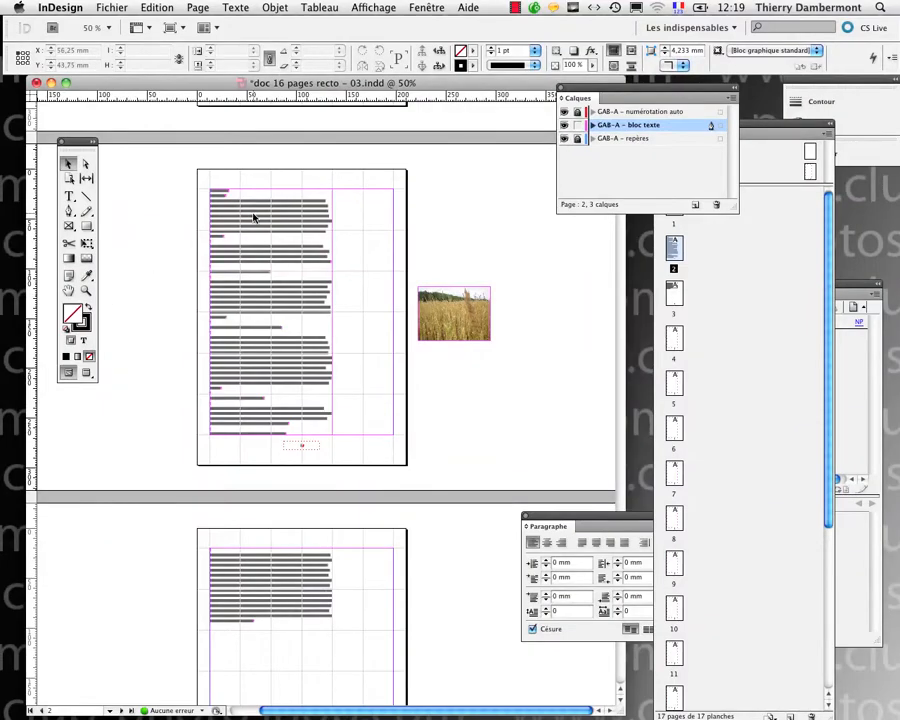
scroll(233, 227, up, 3)
click(229, 272)
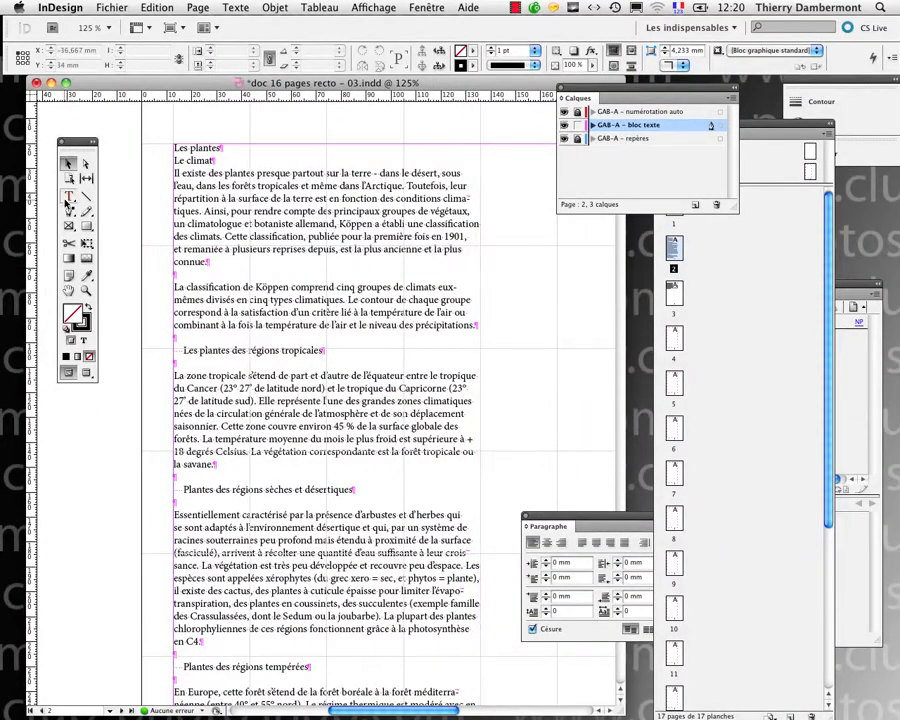
click(68, 197)
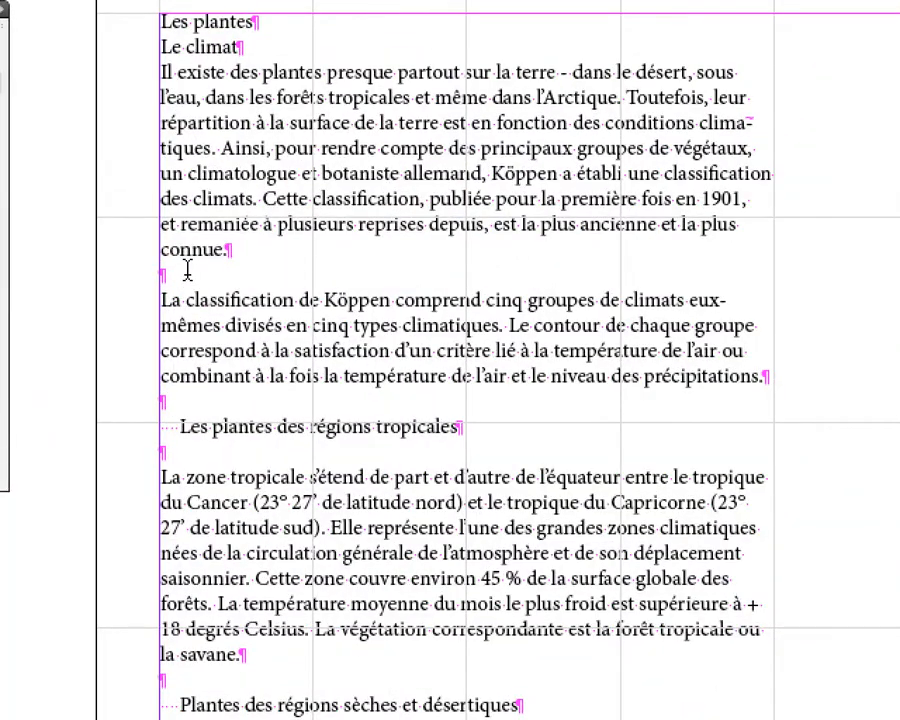
click(187, 270)
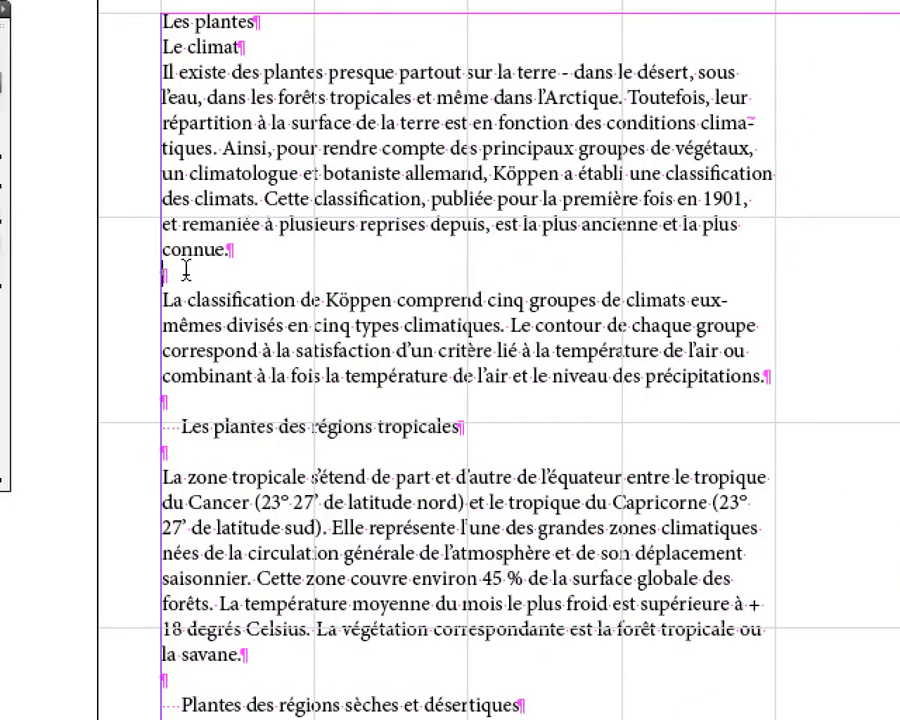
key(ctrl+equal)
key(ctrl+equal)
key(ctrl+equal)
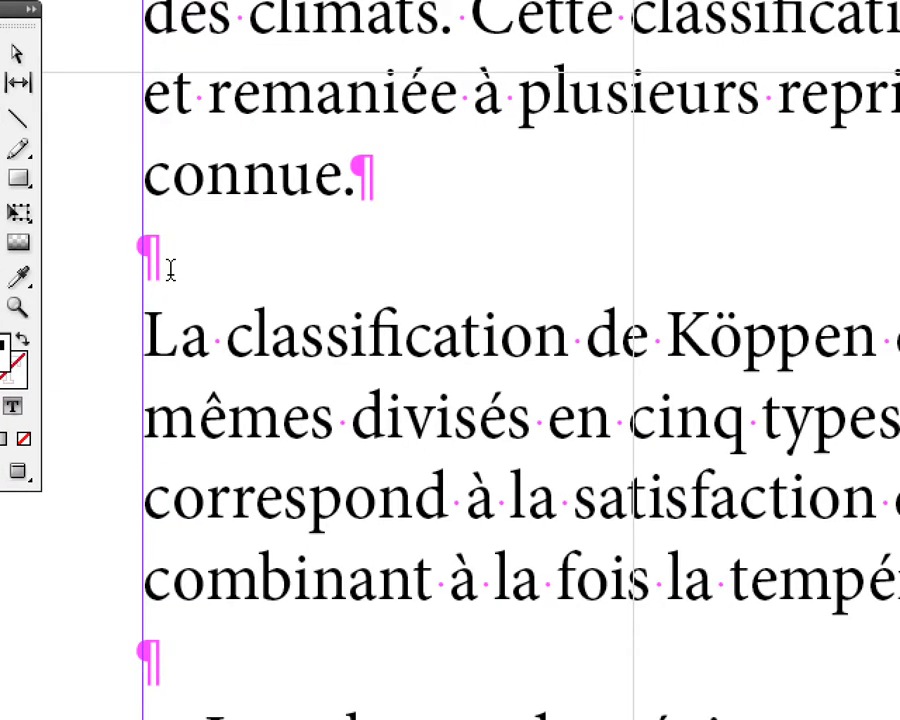
key(ctrl+0)
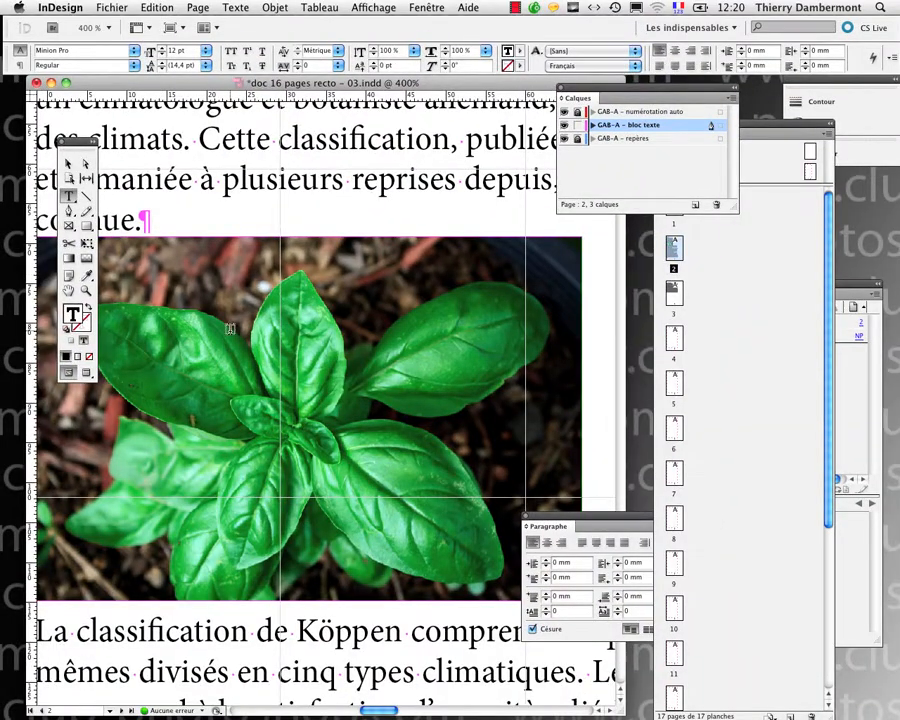
Cut the wheat photo from the pasteboard and paste it inline into the empty paragraph below "Les plantes des régions tropicales" on page 2
ctrl+alt+click(230, 329)
ctrl+alt+click(230, 329)
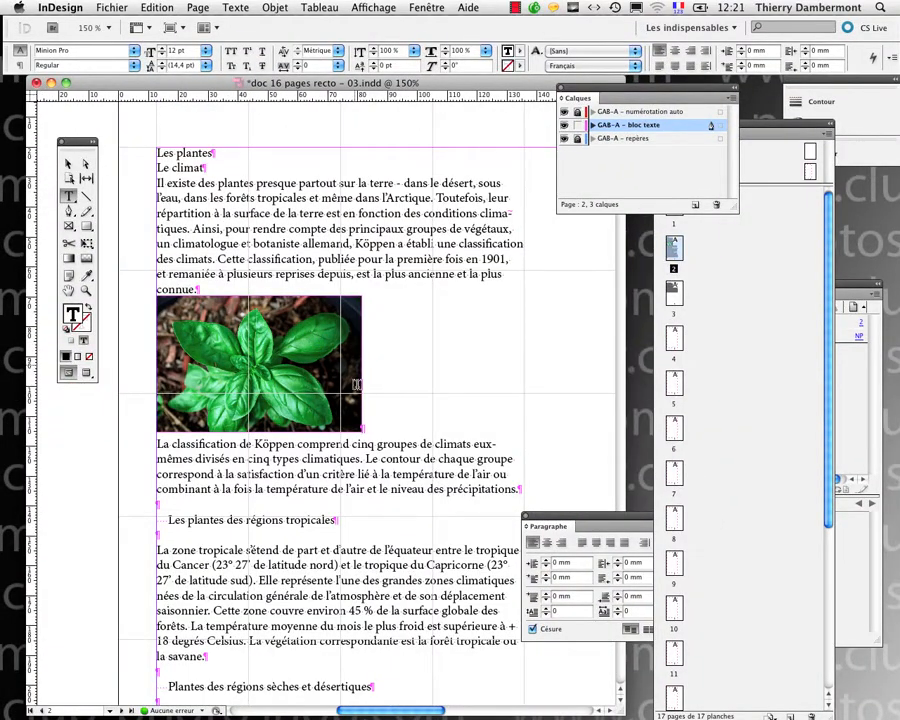
ctrl+alt+click(355, 405)
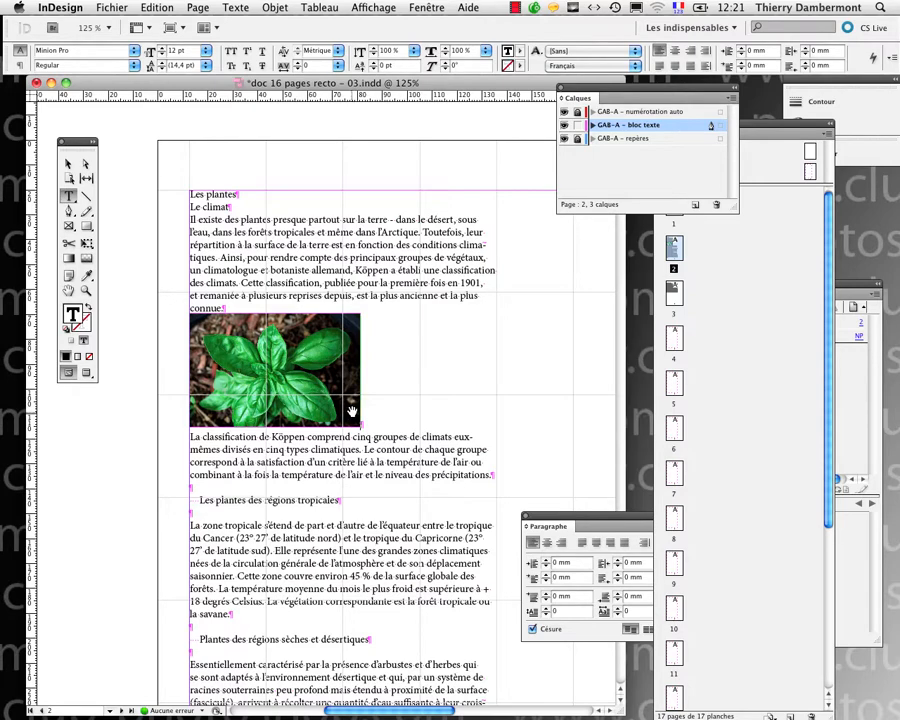
ctrl+alt+click(352, 411)
ctrl+alt+click(352, 411)
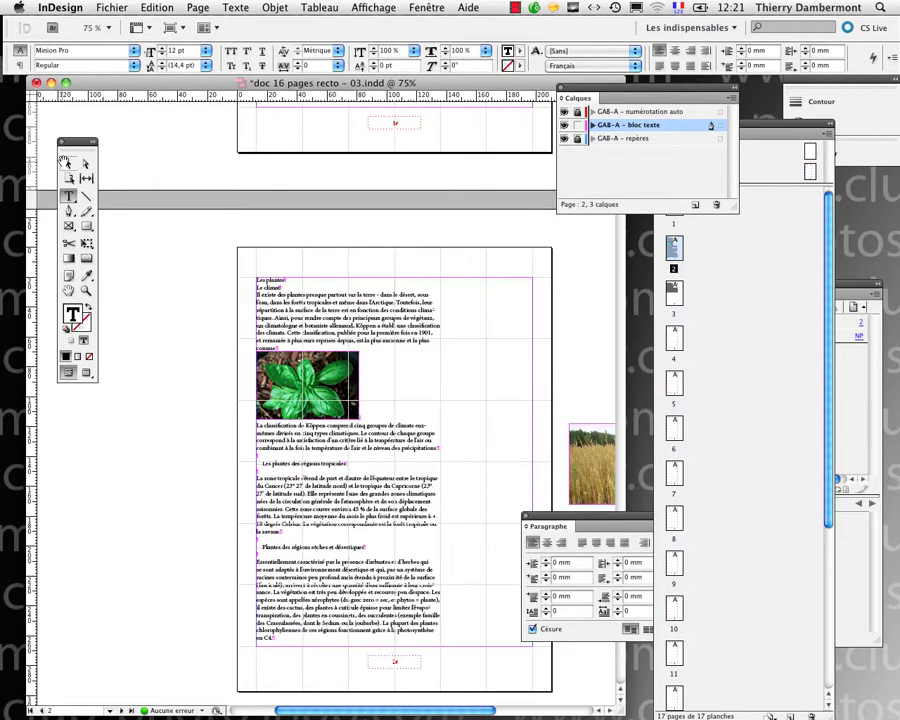
click(66, 163)
click(594, 478)
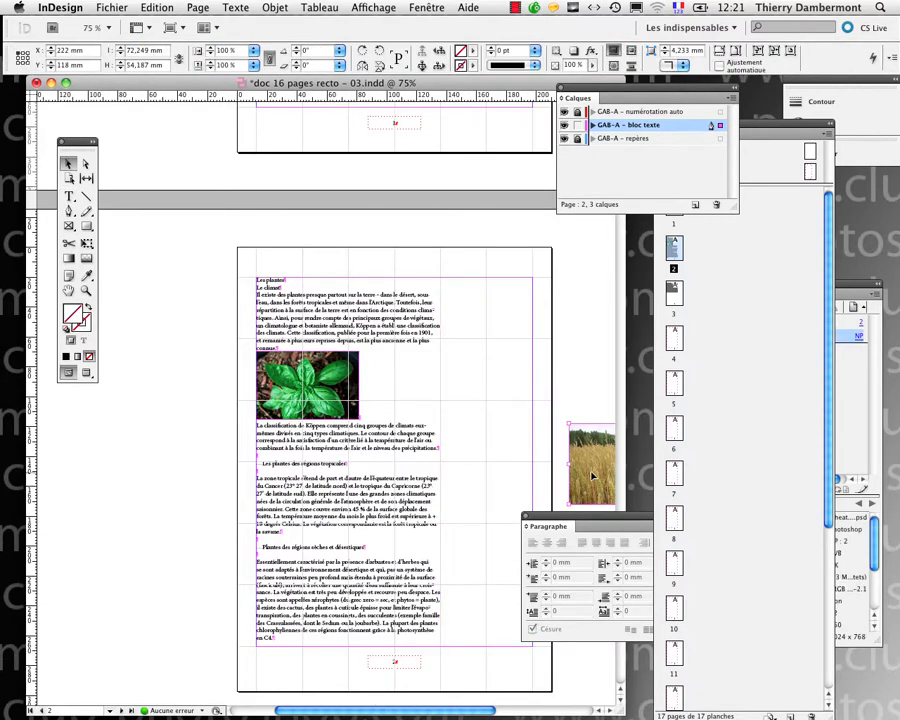
ctrl+click(246, 470)
ctrl+click(246, 470)
ctrl+click(246, 470)
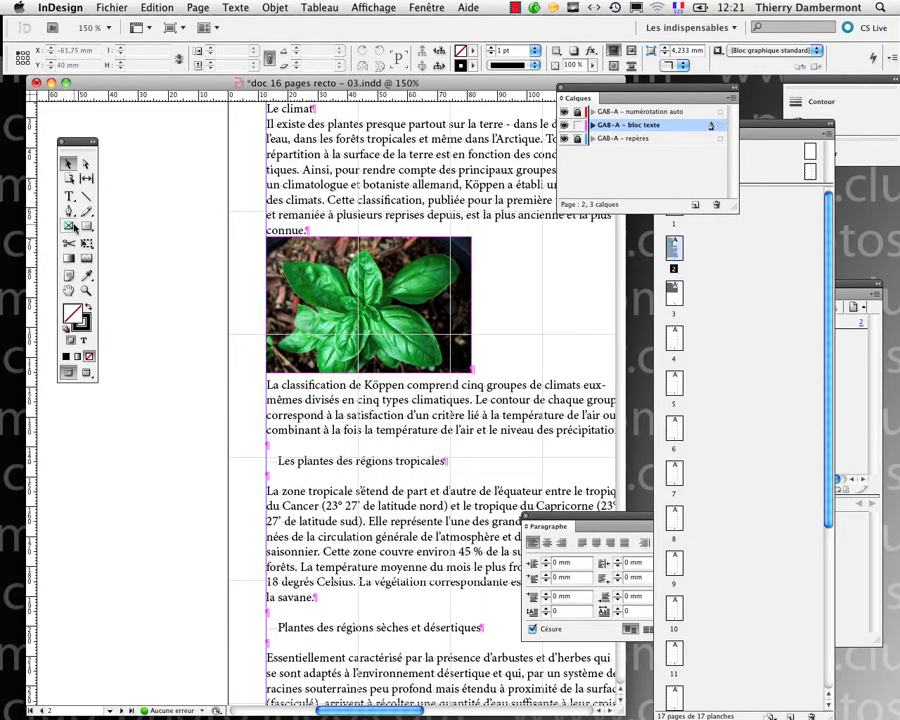
click(69, 197)
click(282, 478)
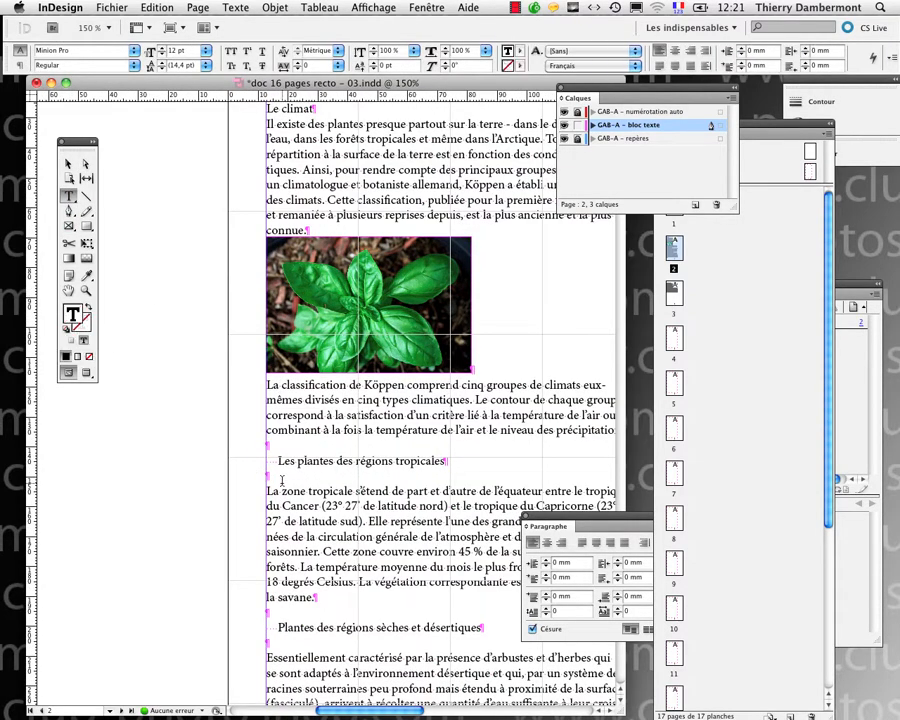
key(ctrl+v)
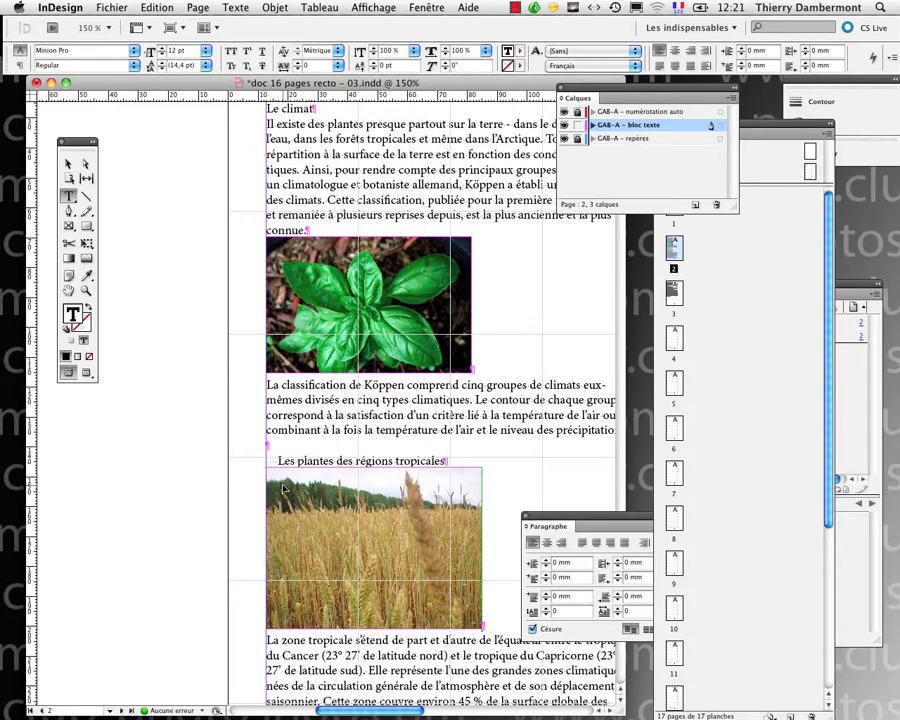
scroll(383, 481, down, 3)
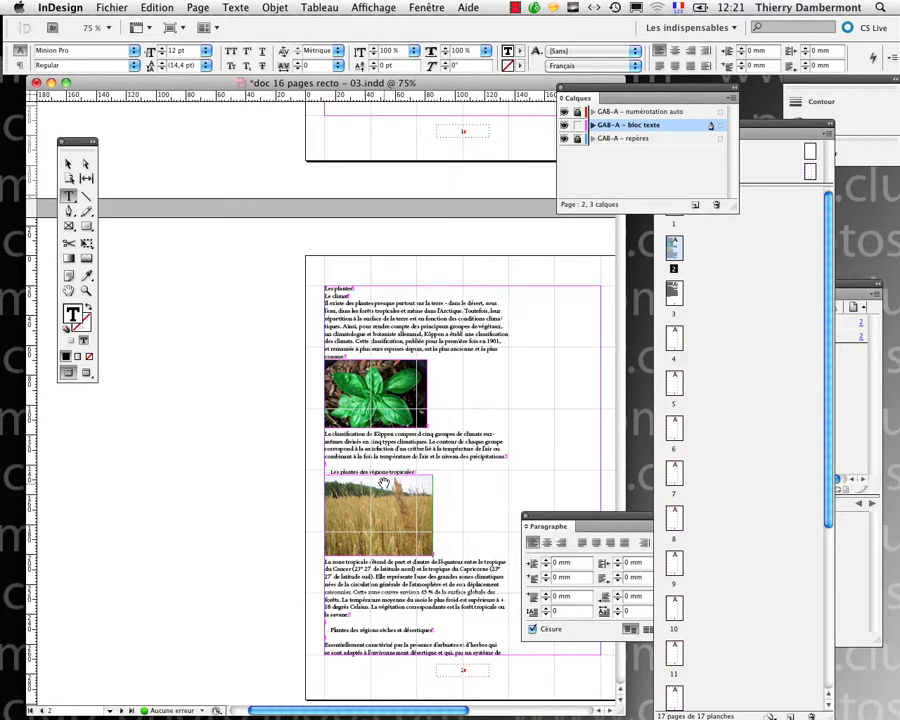
drag(227, 365, 110, 291)
scroll(310, 452, up, 1)
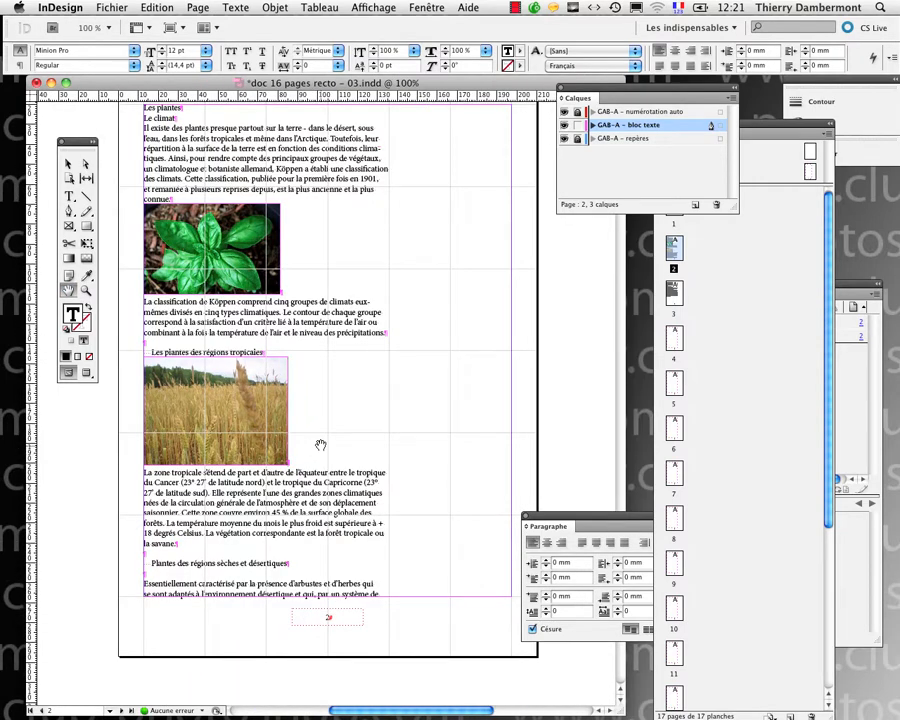
scroll(318, 443, up, 1)
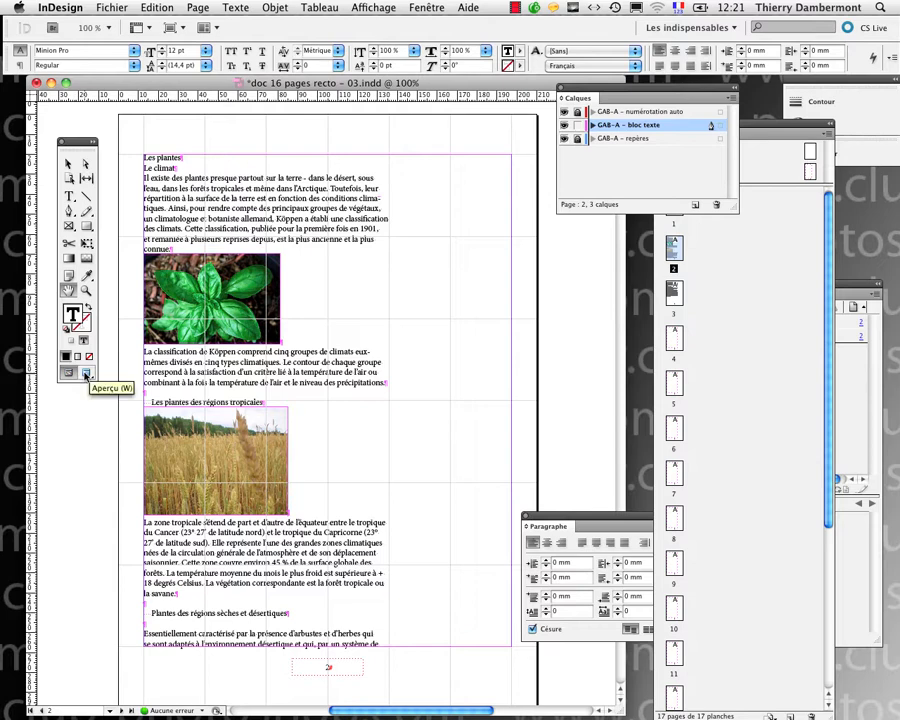
Switch to Firefox, minimize the image search window, and copy the "Types biologiques" text with its list from the Wikipédia Plante article
key(super+Tab)
key(super+Tab)
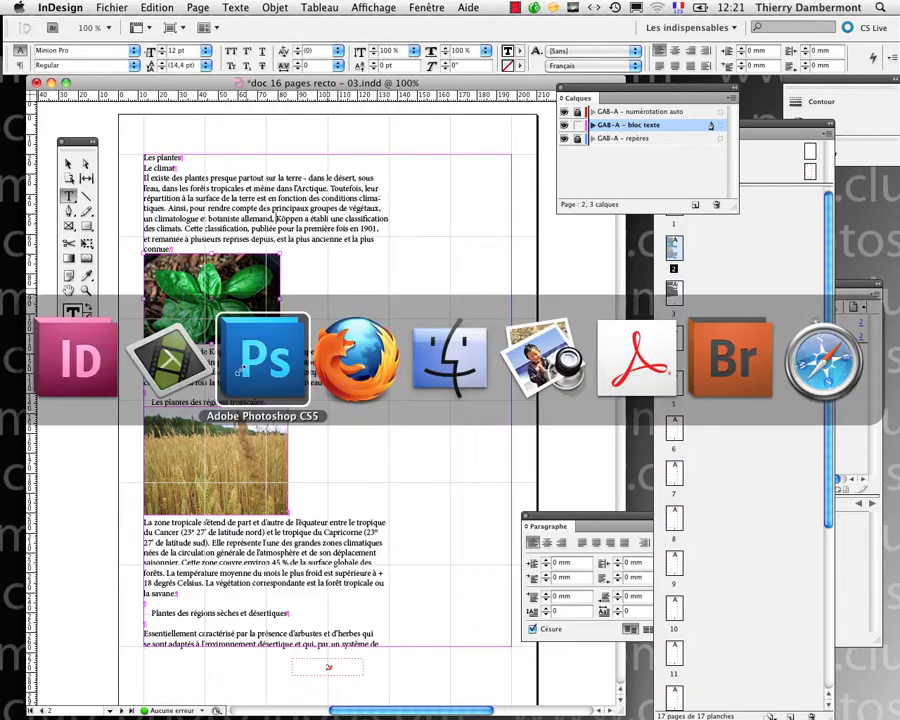
key(super+Tab)
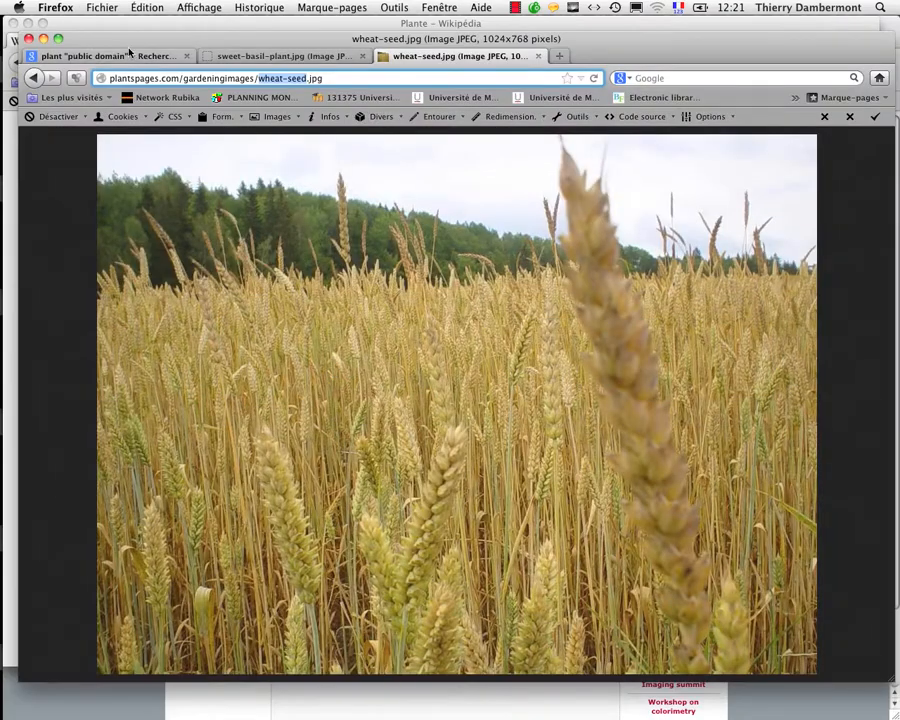
click(128, 55)
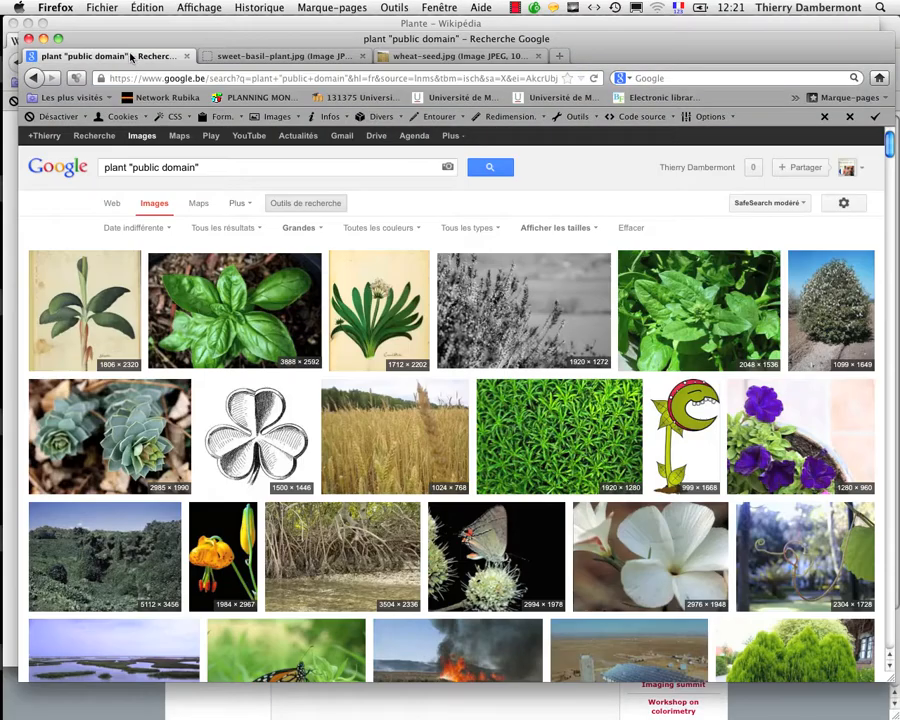
click(43, 38)
scroll(529, 361, down, 8)
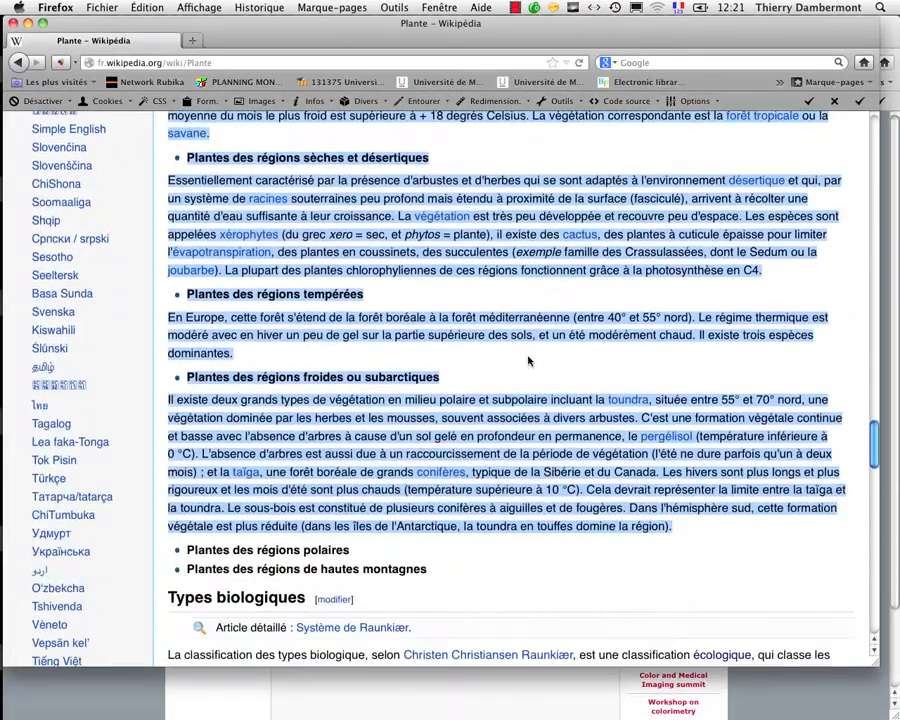
scroll(529, 361, down, 8)
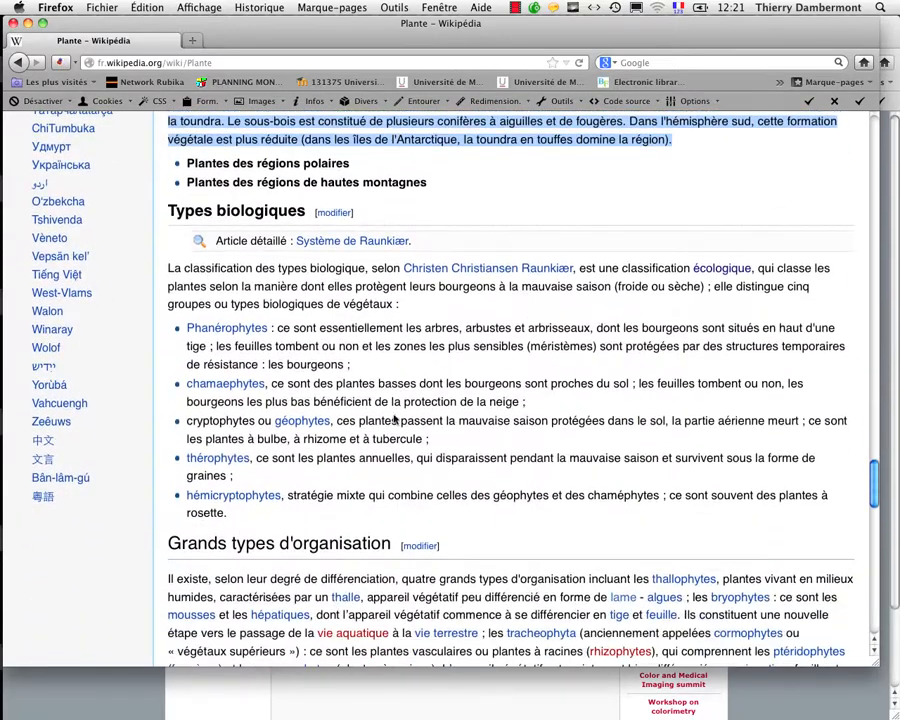
drag(234, 512, 160, 266)
key(super+c)
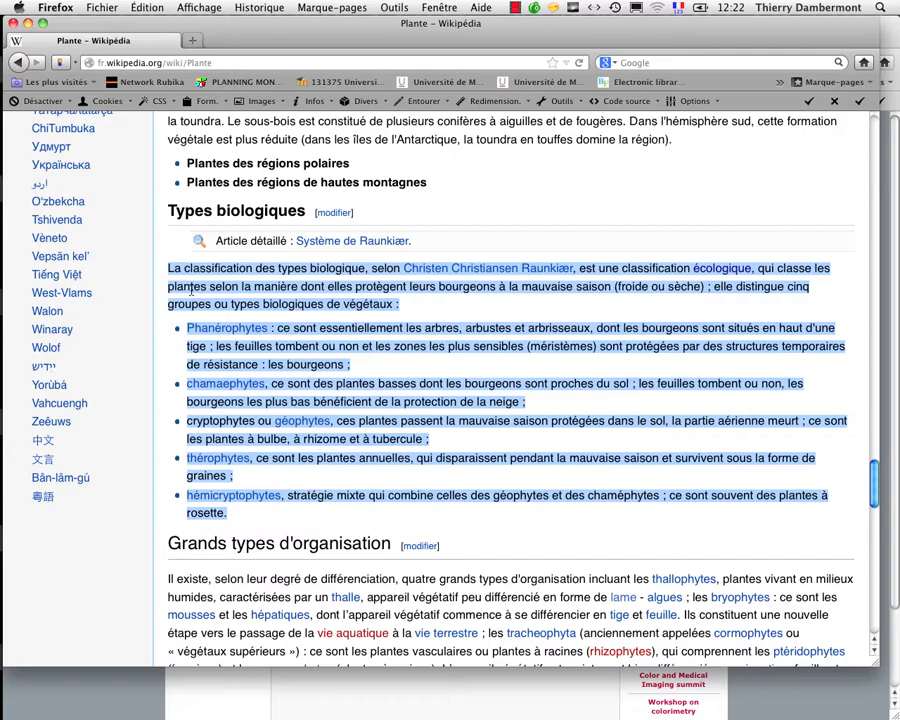
Switch to InDesign, add an empty paragraph after "Le climat" on page 2, and paste the copied biological types text there
key(super+Tab)
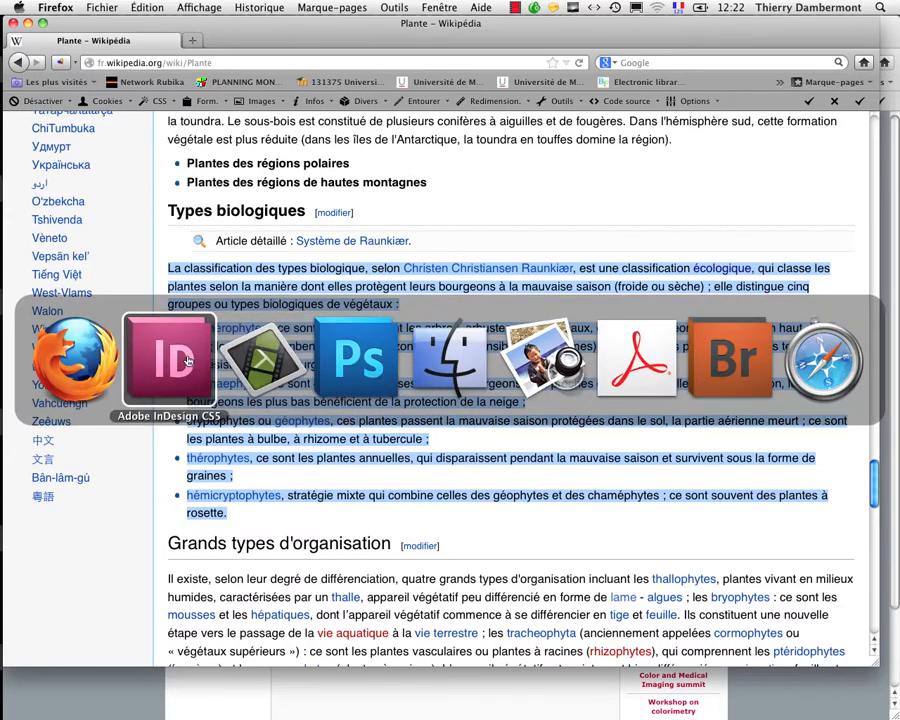
key(super+equal)
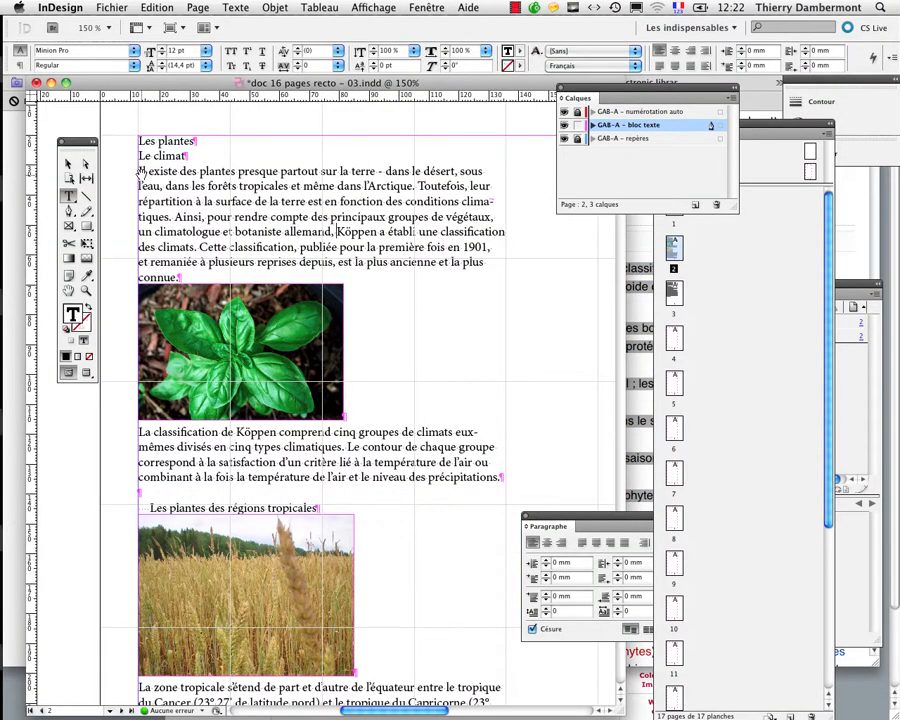
key(super+equal)
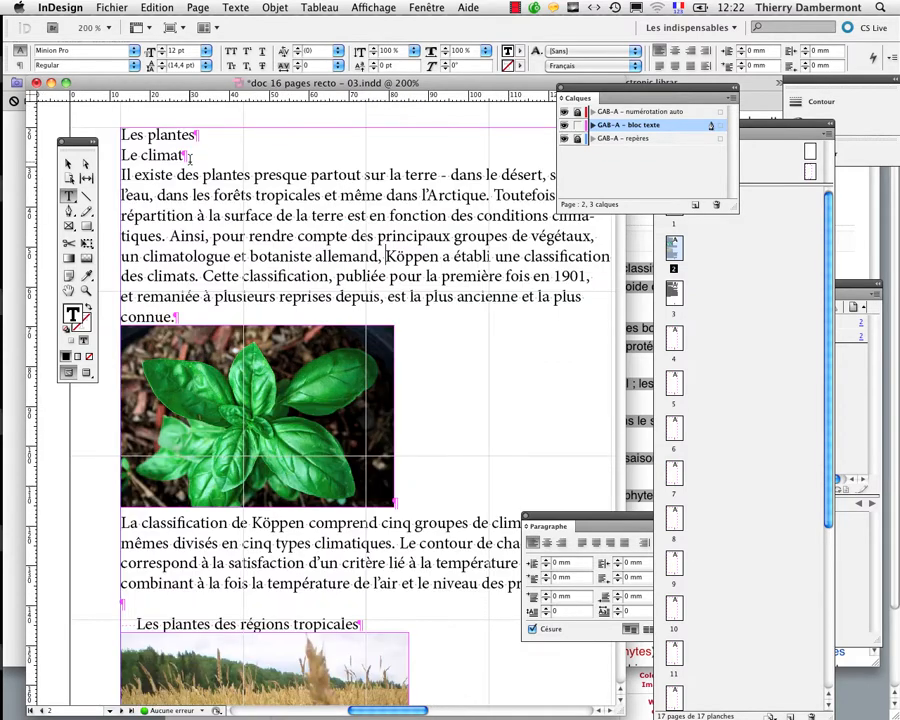
scroll(231, 228, up, 2)
scroll(231, 228, left, 3)
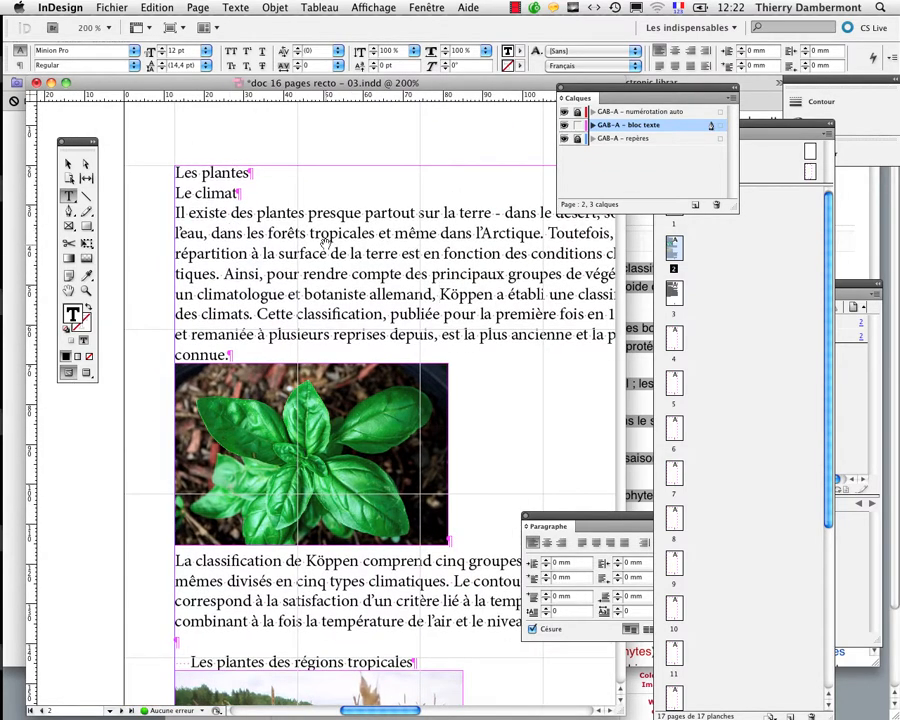
key(super+equal)
key(super+equal)
key(super+equal)
key(super+equal)
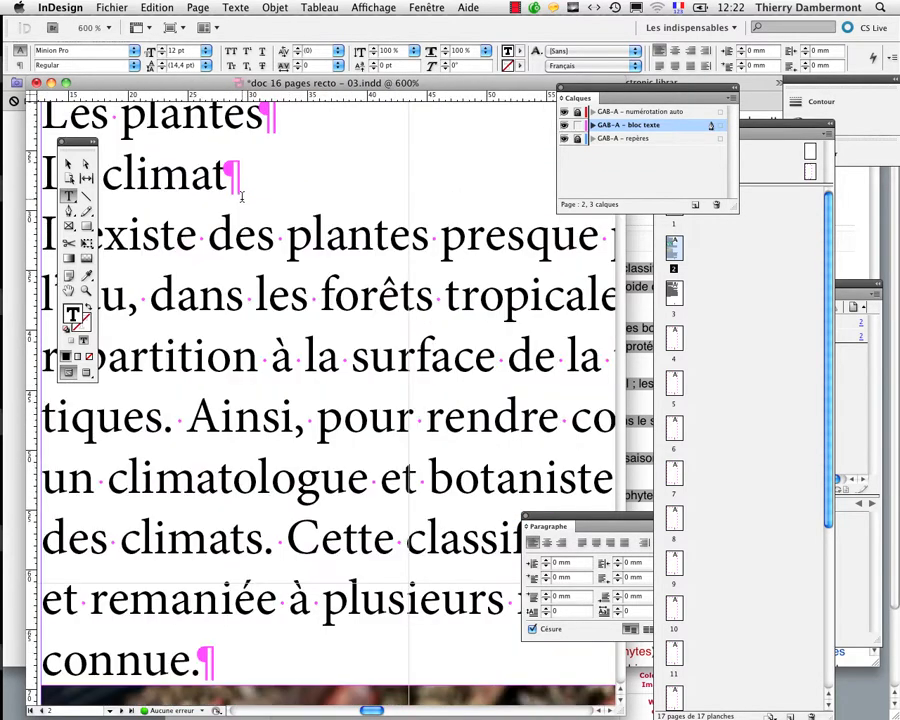
click(241, 186)
key(Return)
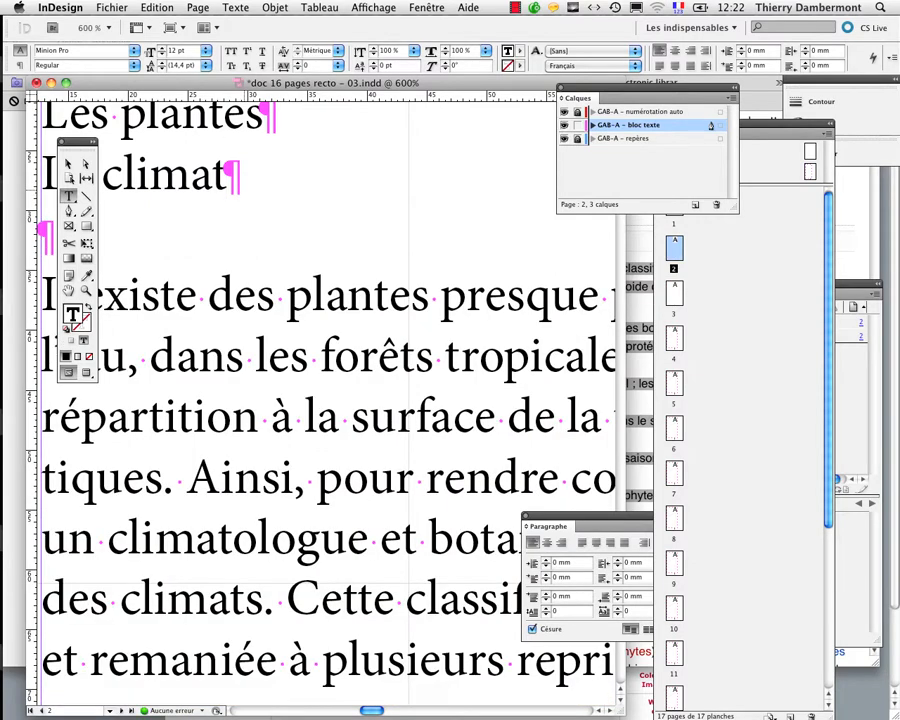
scroll(147, 285, left, 5)
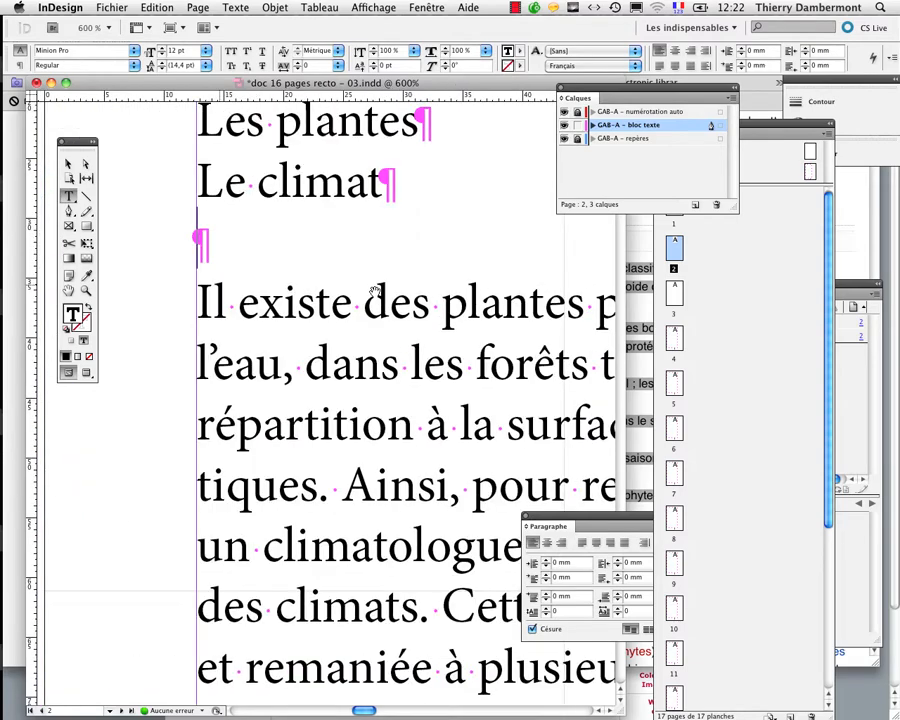
key(super+v)
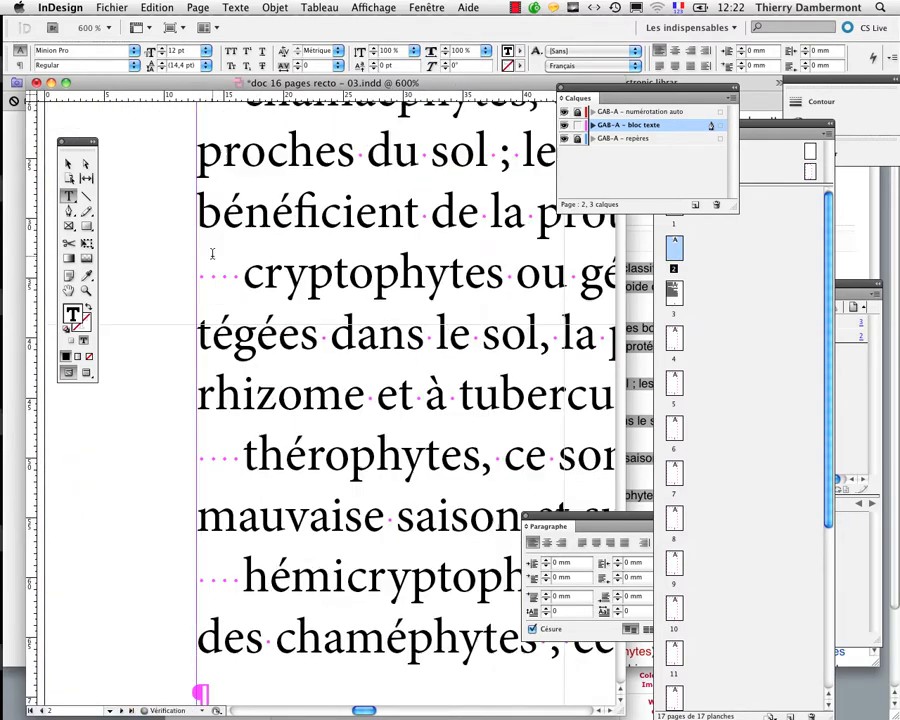
Examine the text flow and anchored basil photo on page 2, and select the text frame to show its threading
scroll(211, 254, down, 4)
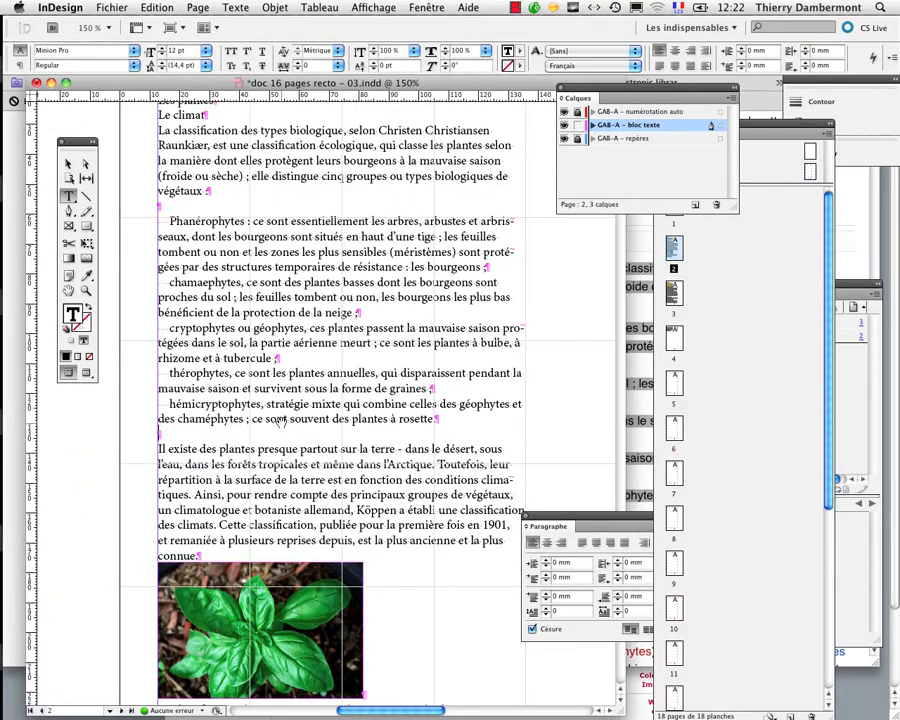
scroll(197, 297, down, 2)
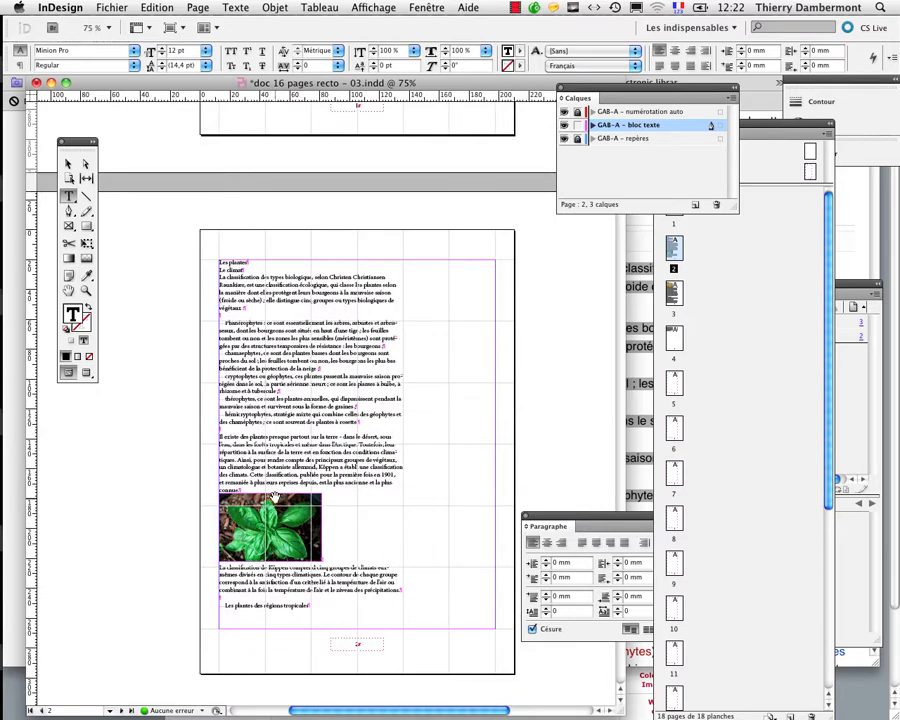
scroll(275, 497, down, 10)
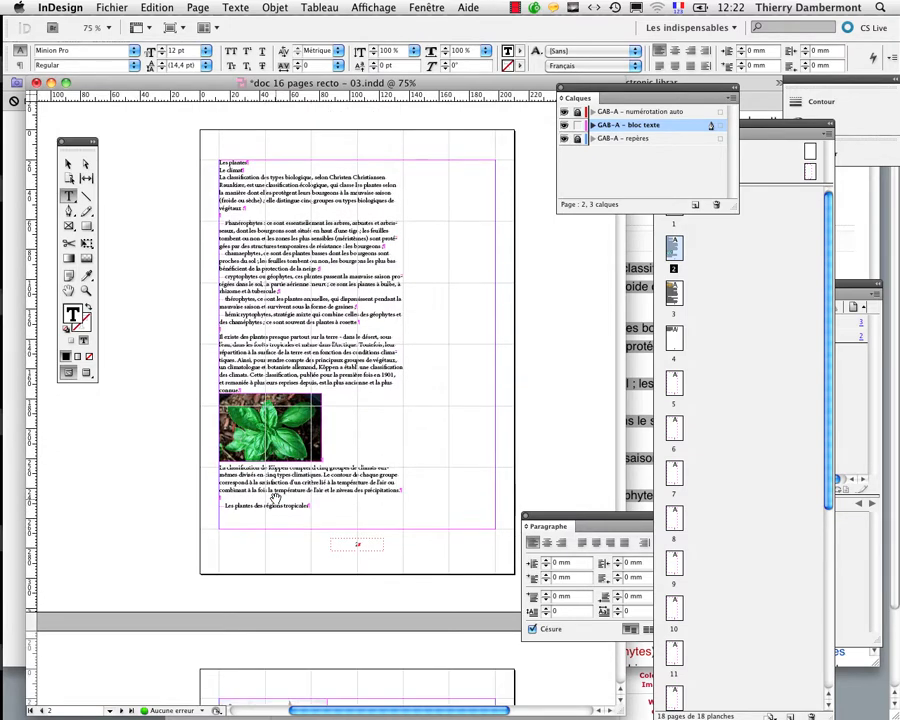
key(Escape)
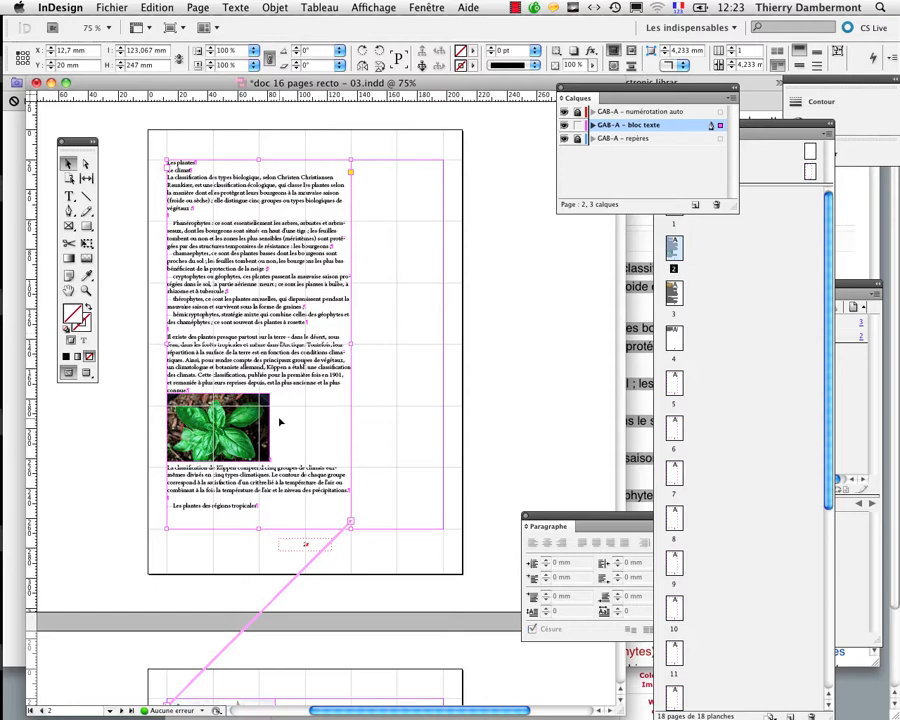
Select the inline basil photo below "connue." on page 2 as a text character using the Type tool
key(super+equal)
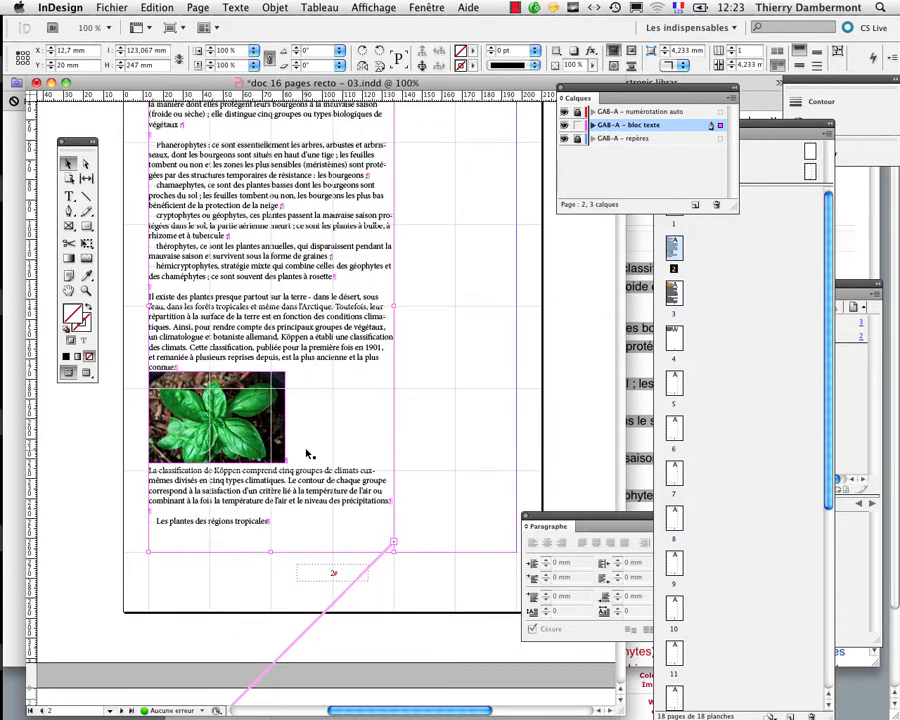
key(super+equal)
click(68, 290)
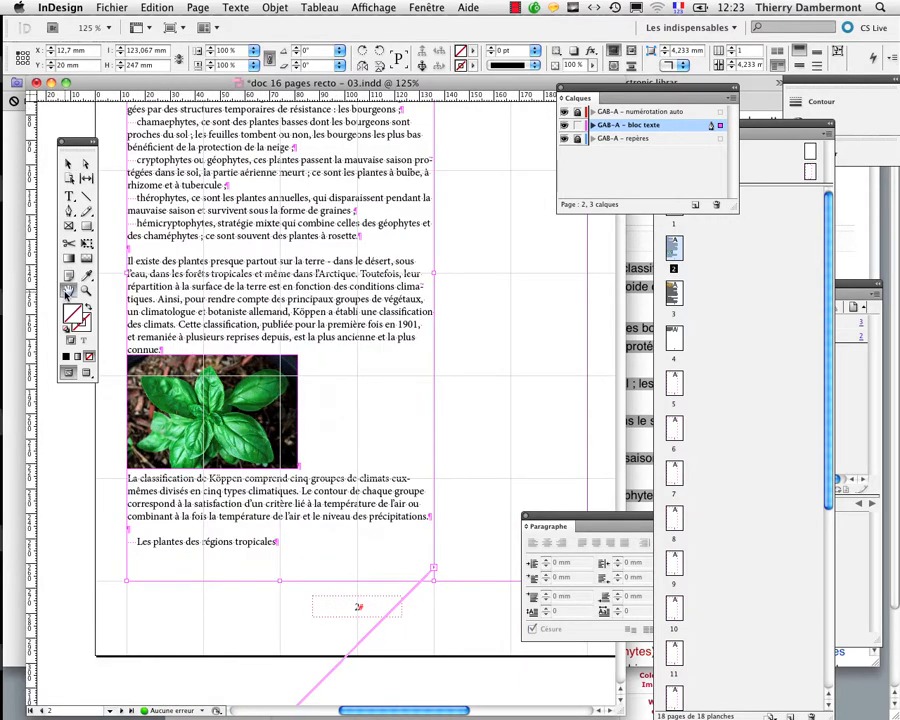
drag(176, 318, 226, 264)
key(super+equal)
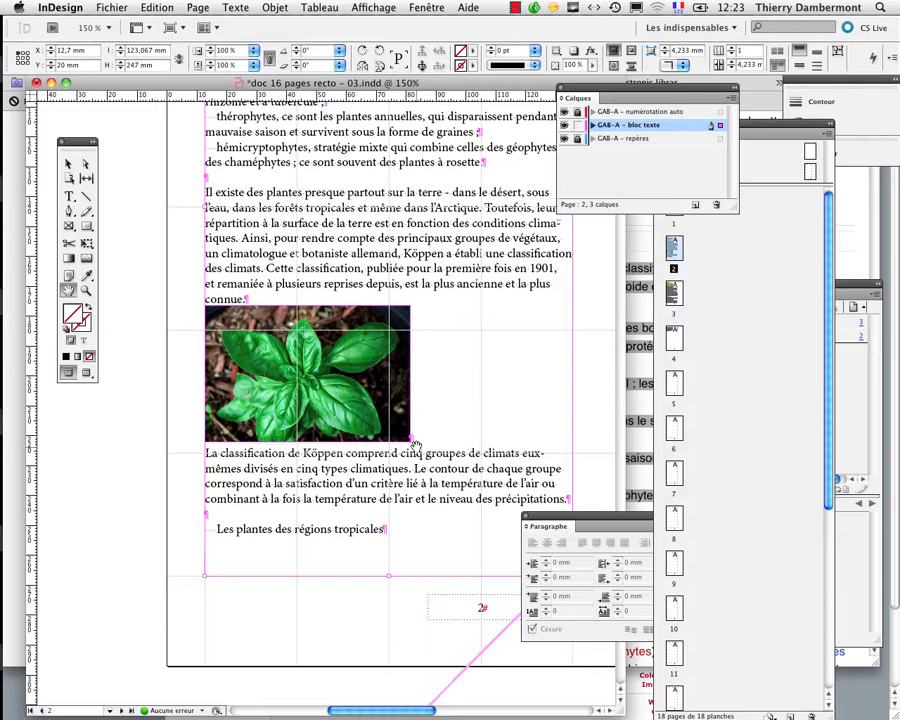
click(69, 196)
drag(418, 372, 254, 366)
click(420, 395)
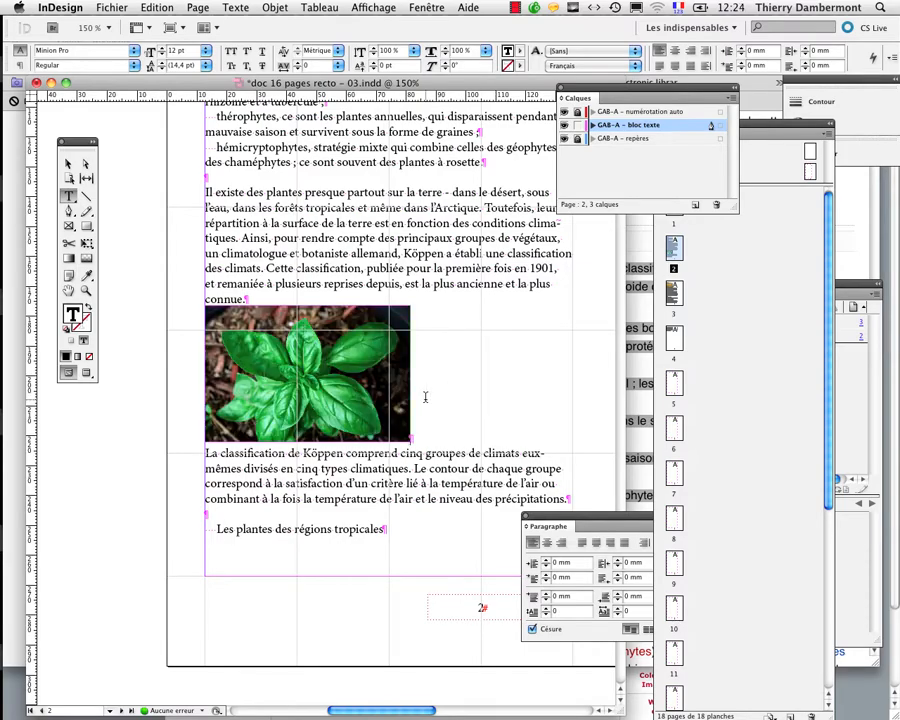
drag(420, 395, 267, 391)
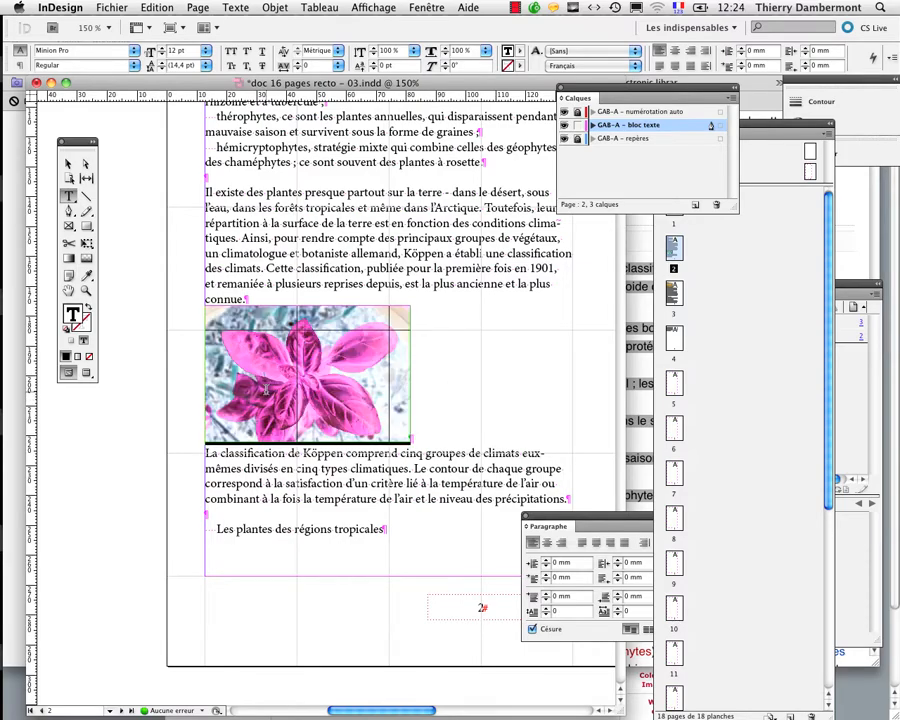
click(449, 406)
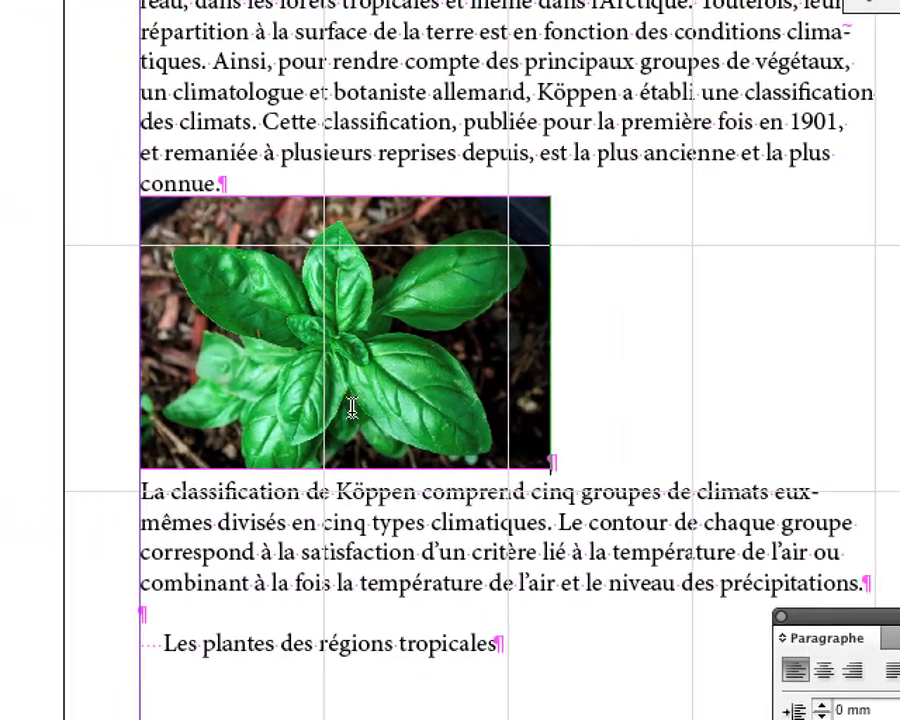
drag(352, 408, 313, 401)
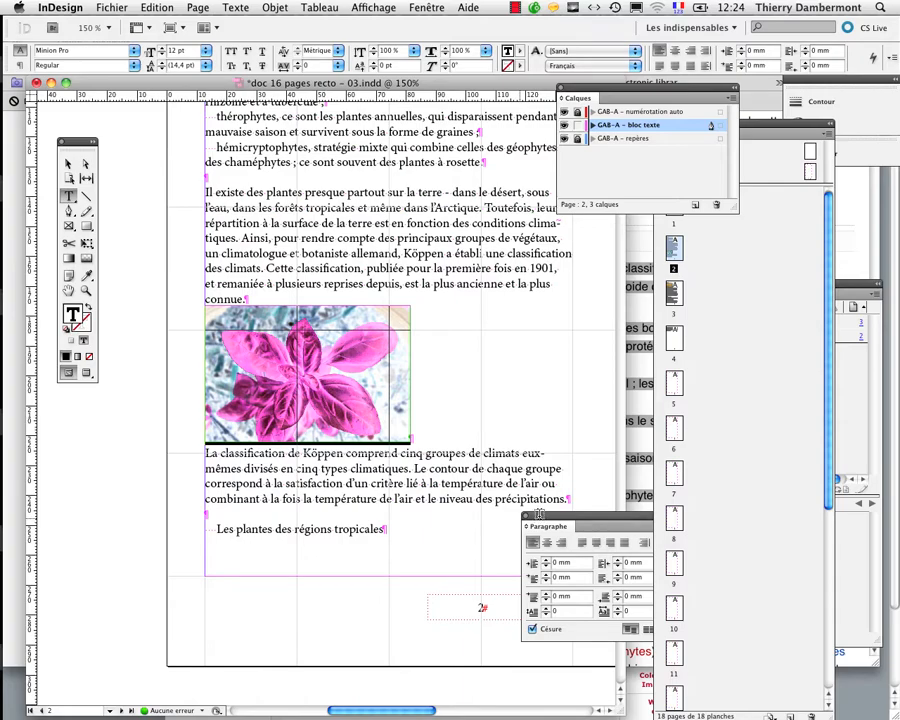
Set the left indent of the inline basil photo's paragraph on page 2 to 14 mm
drag(540, 521, 474, 319)
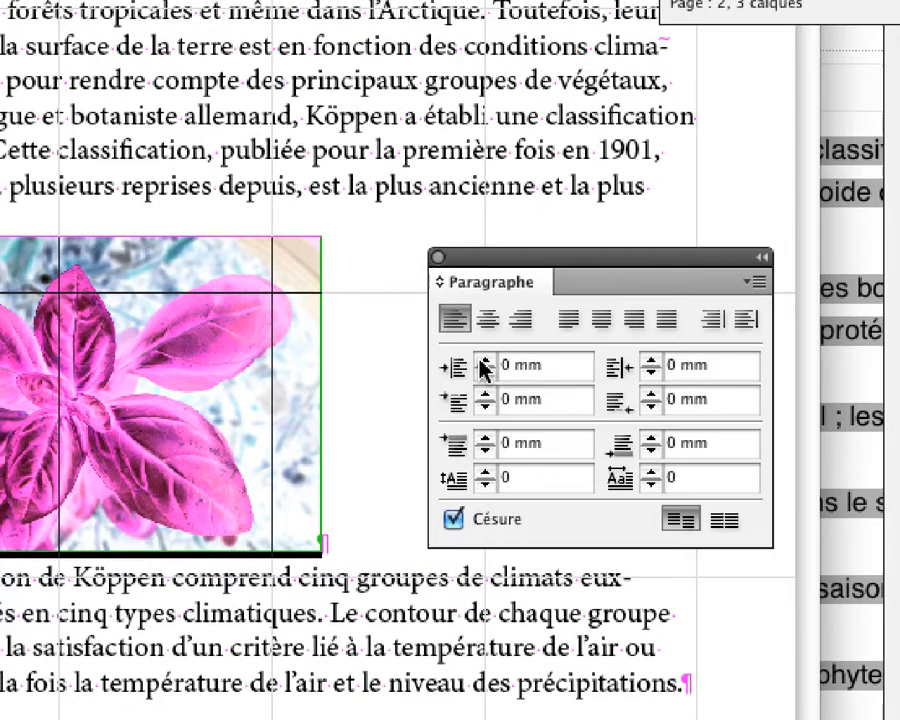
click(481, 362)
click(481, 362)
click(481, 362)
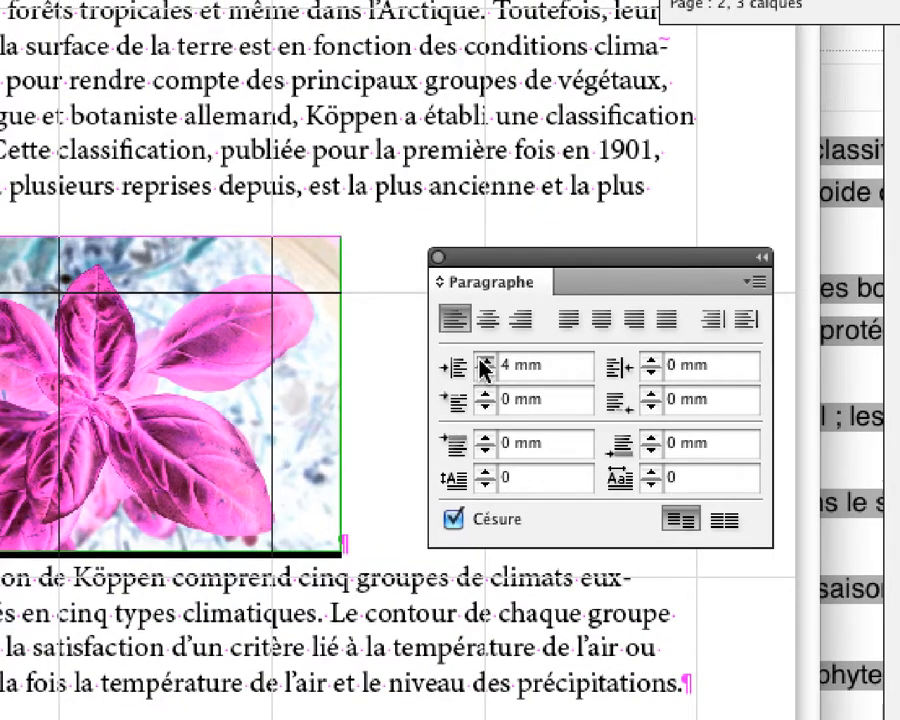
click(481, 362)
click(481, 362)
click(481, 362)
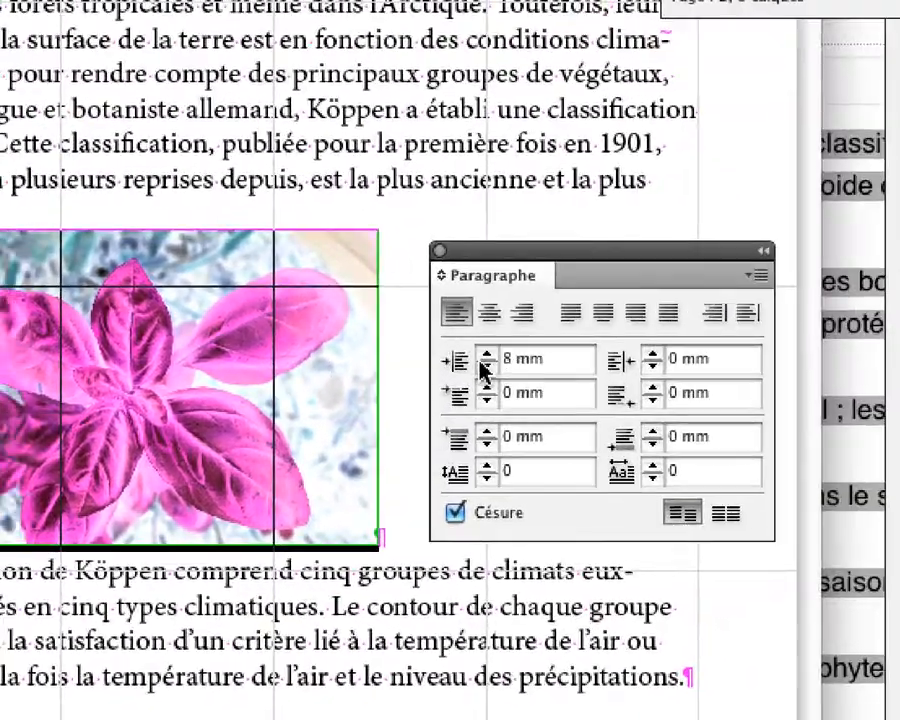
click(481, 362)
click(481, 362)
click(483, 363)
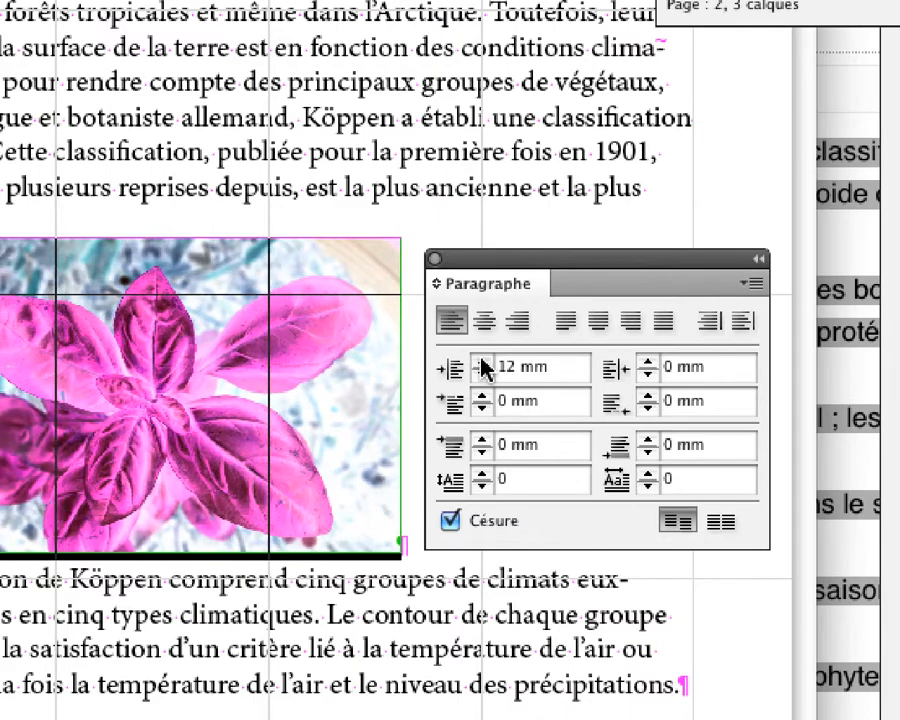
click(483, 363)
click(483, 363)
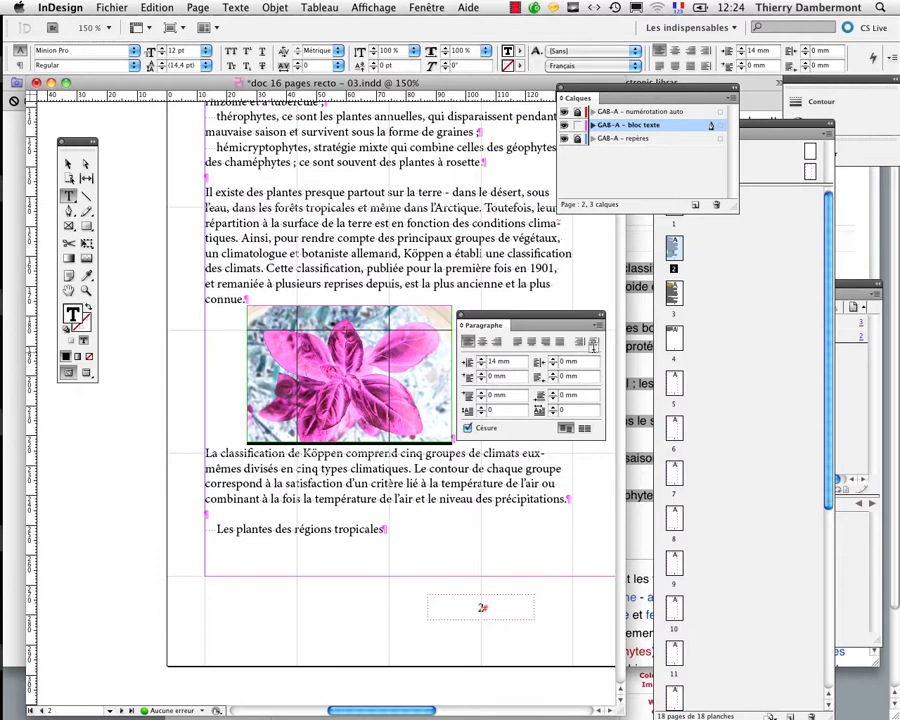
Set the space before and the space after the inline basil photo's paragraph to 10 mm each
drag(544, 320, 578, 307)
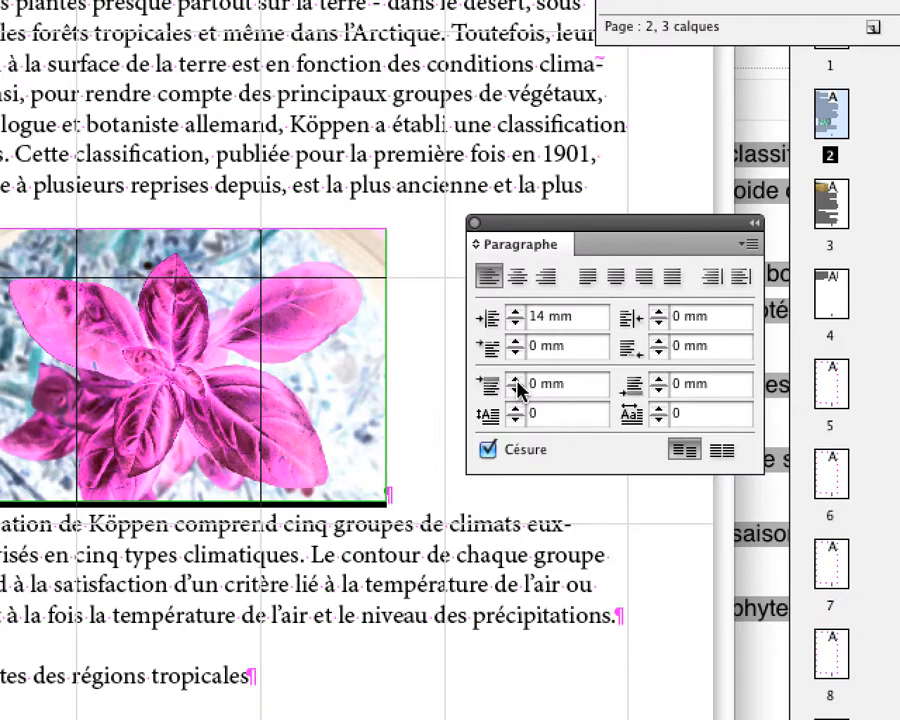
click(516, 379)
click(516, 379)
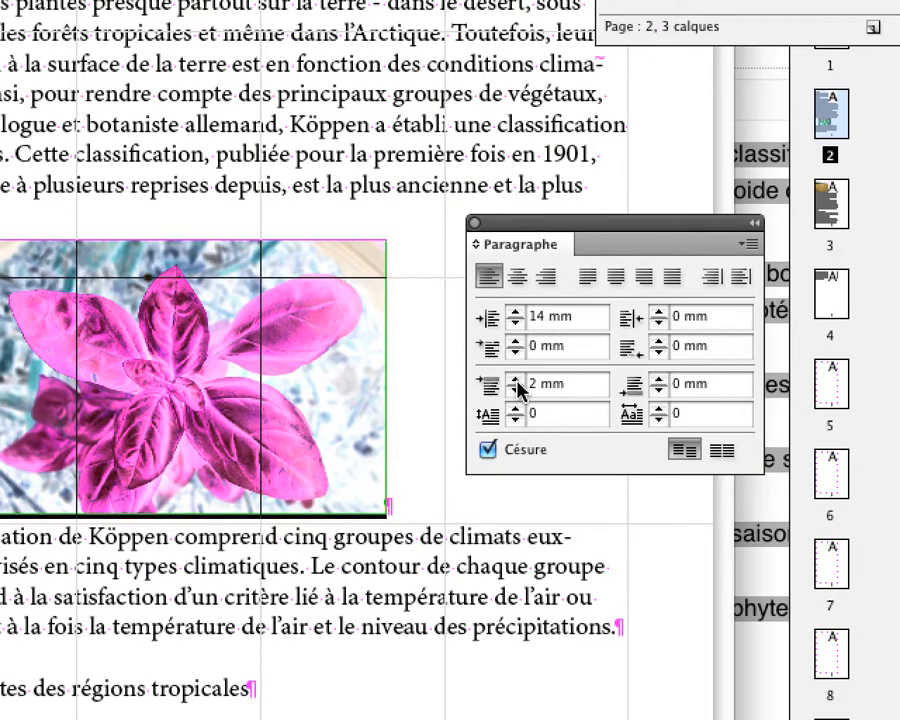
click(516, 379)
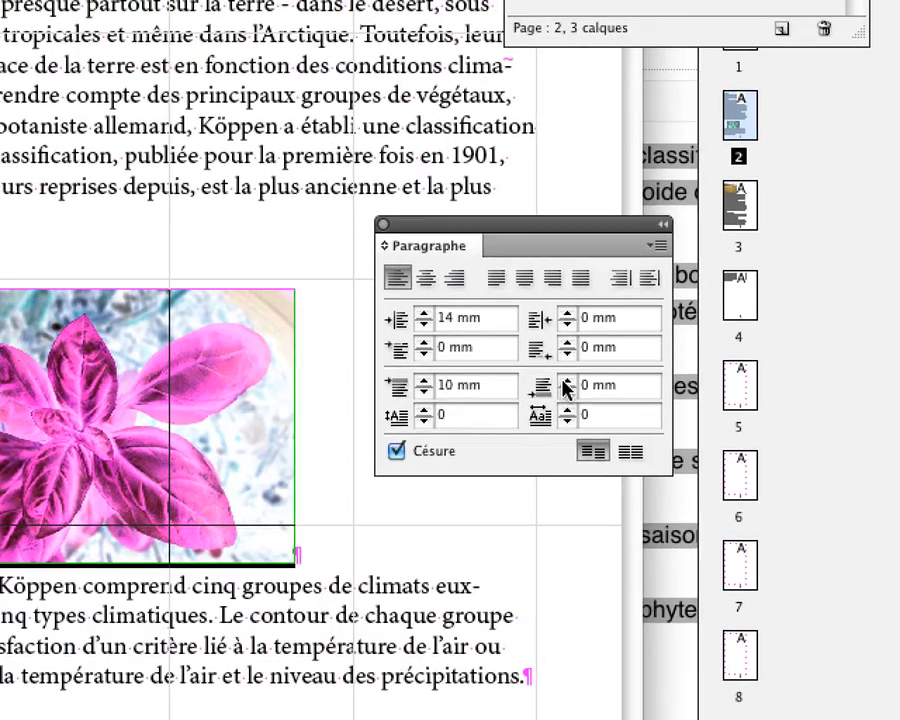
click(608, 377)
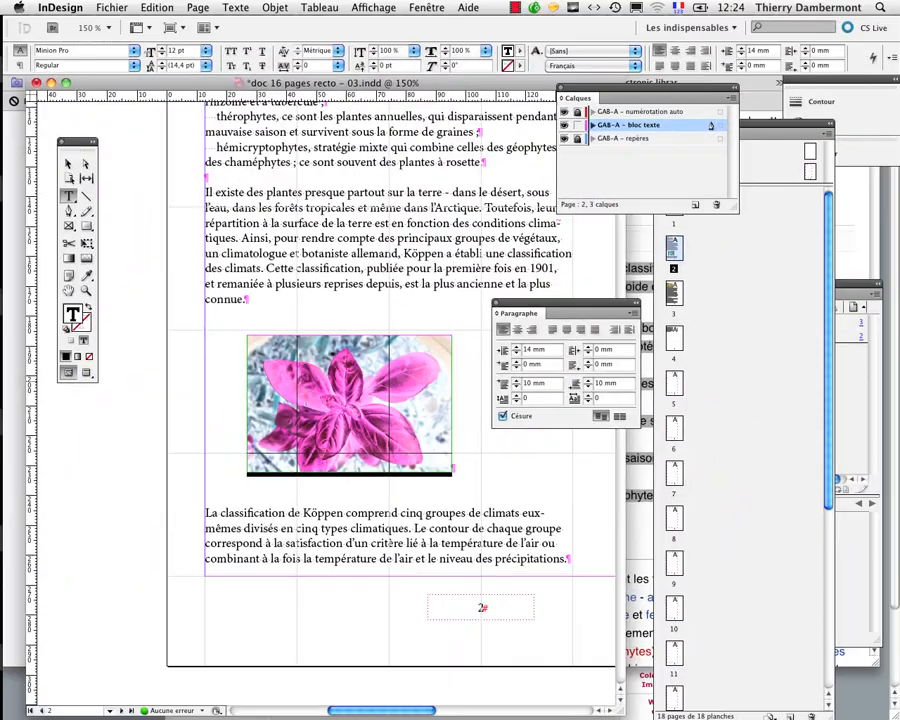
drag(512, 305, 561, 272)
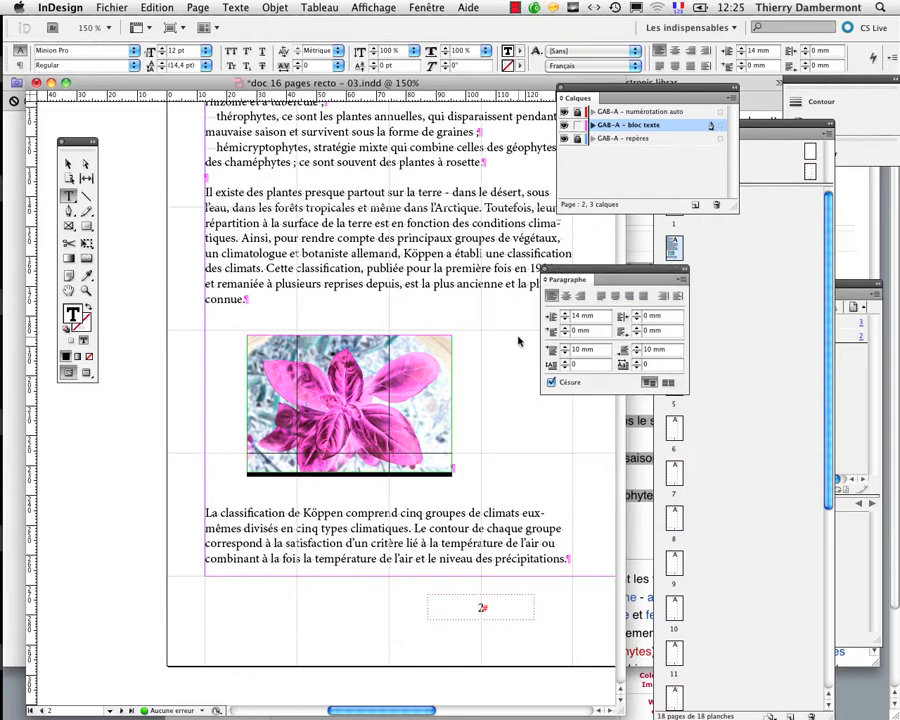
drag(564, 268, 609, 240)
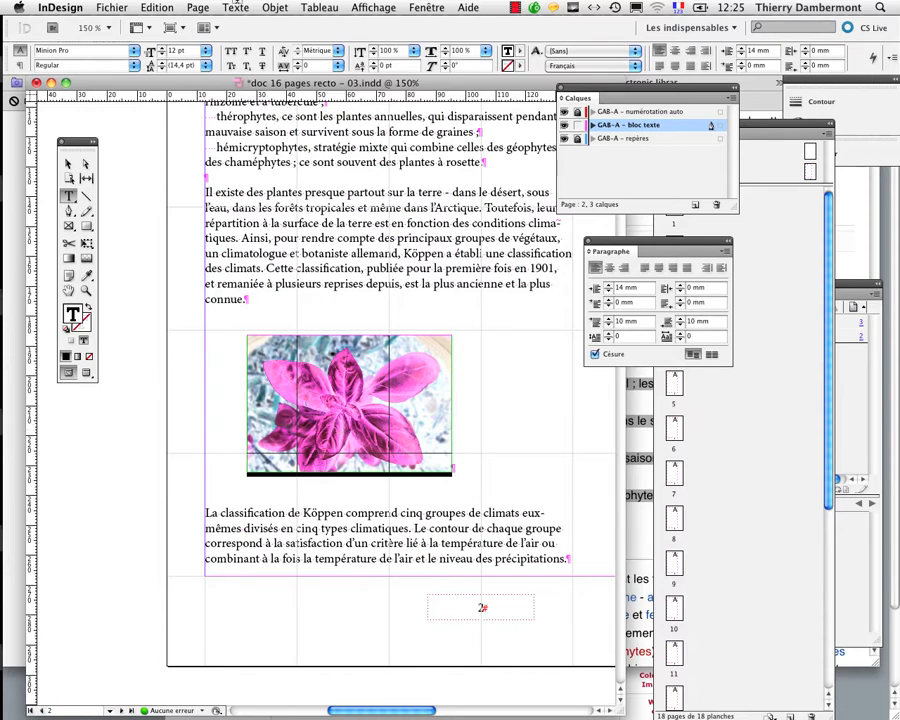
Display the paragraph styles list, place it over the page and widen it to show full style names
click(236, 7)
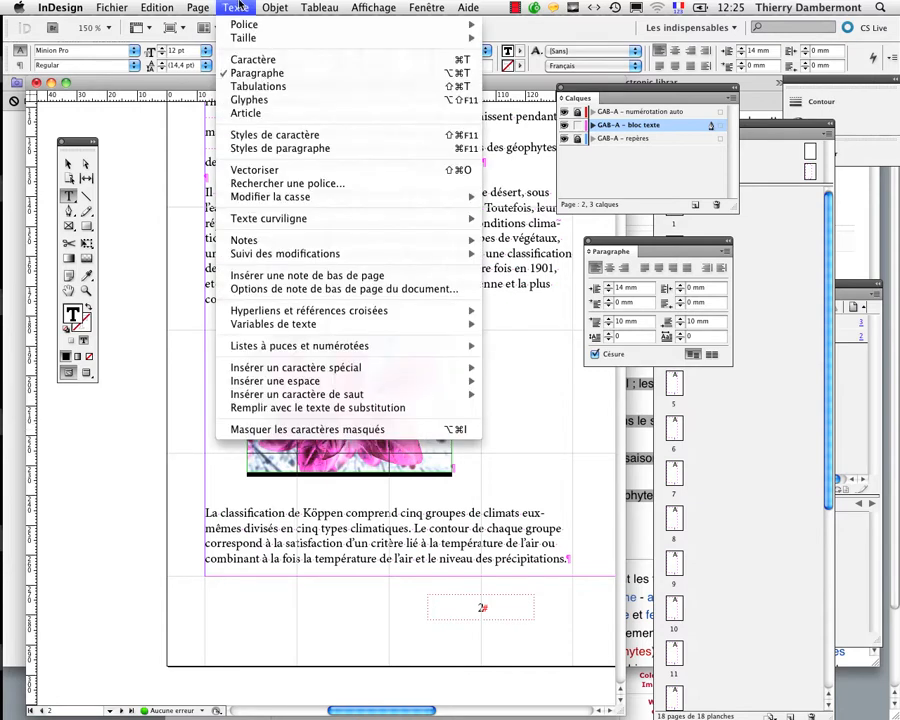
click(285, 147)
drag(448, 328, 337, 91)
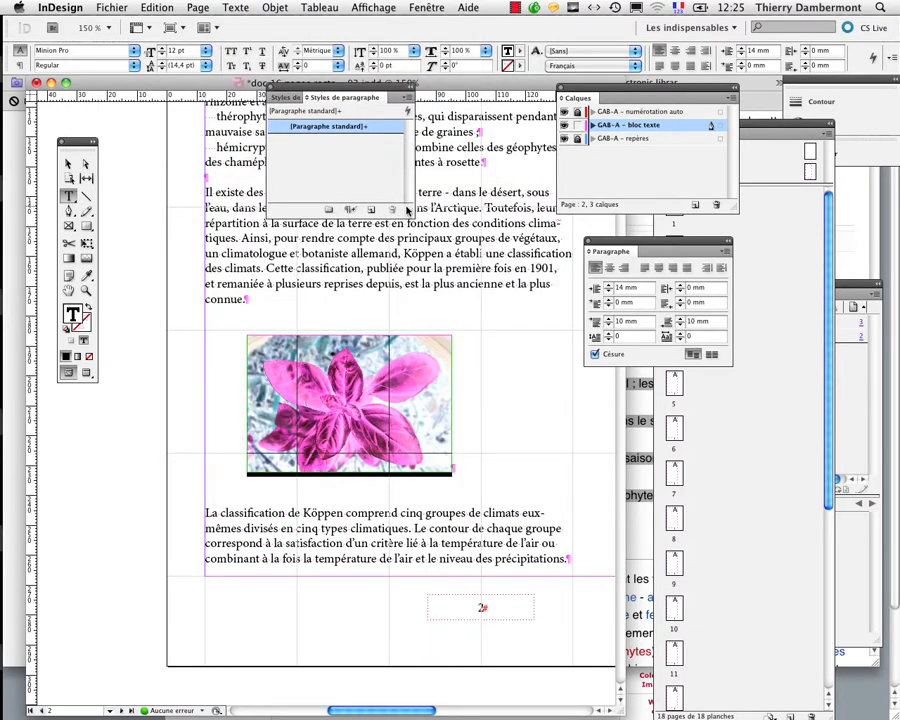
drag(407, 209, 503, 200)
drag(420, 94, 418, 117)
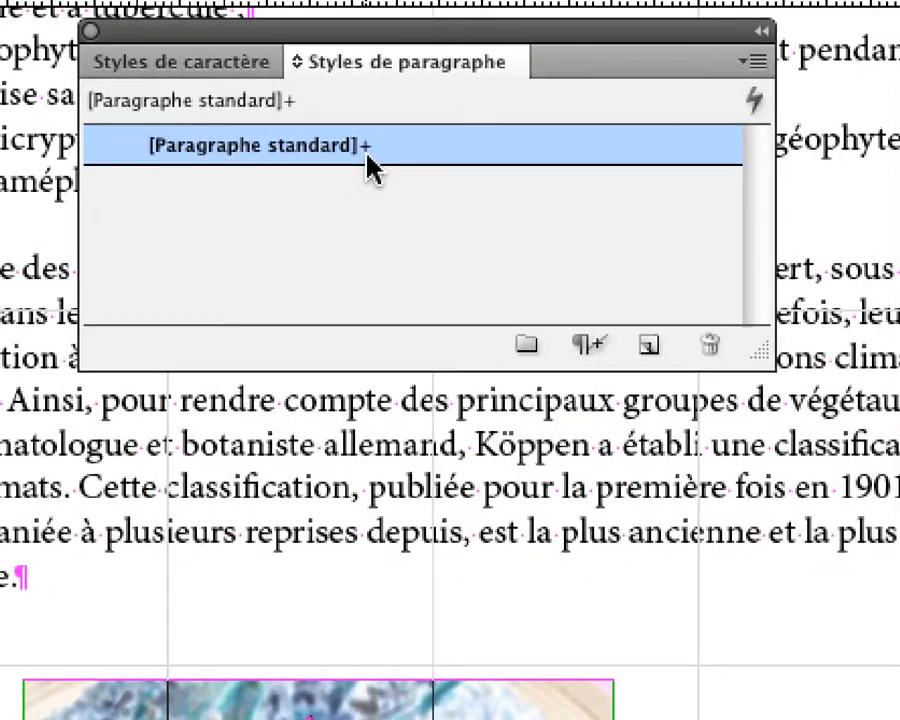
Create a paragraph style named "images dans le flux du texte" from the basil photo's paragraph formatting and apply it to the selection
mouse_move(431, 158)
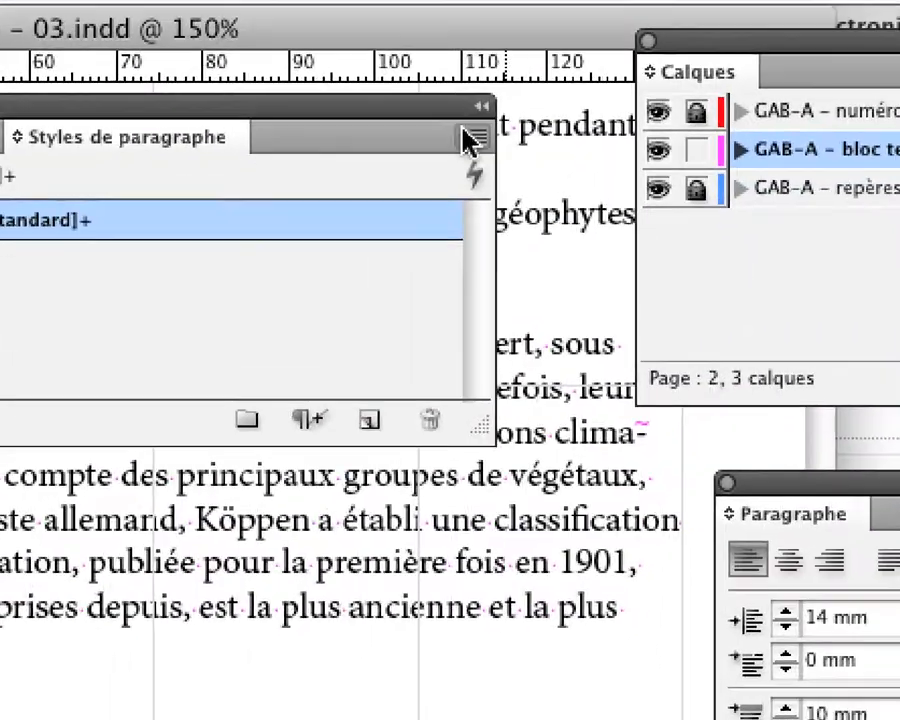
click(472, 140)
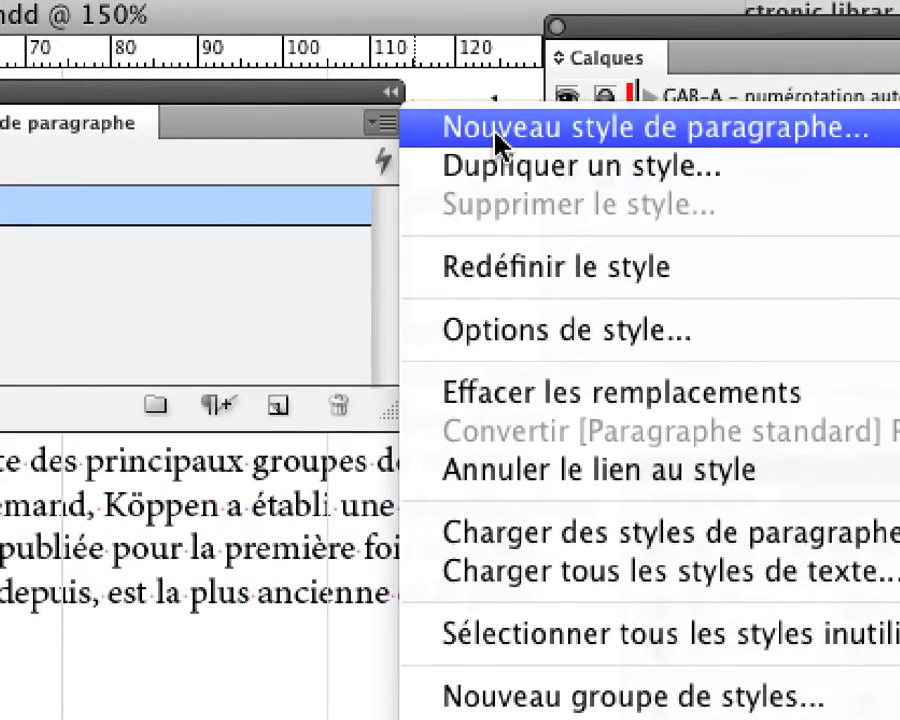
click(497, 143)
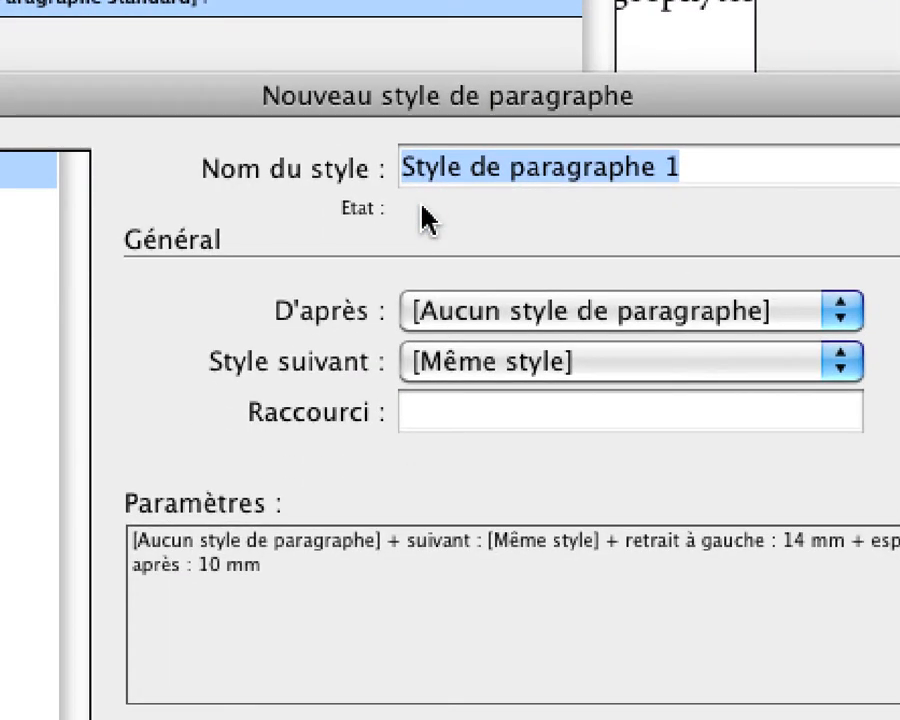
text(images dans le)
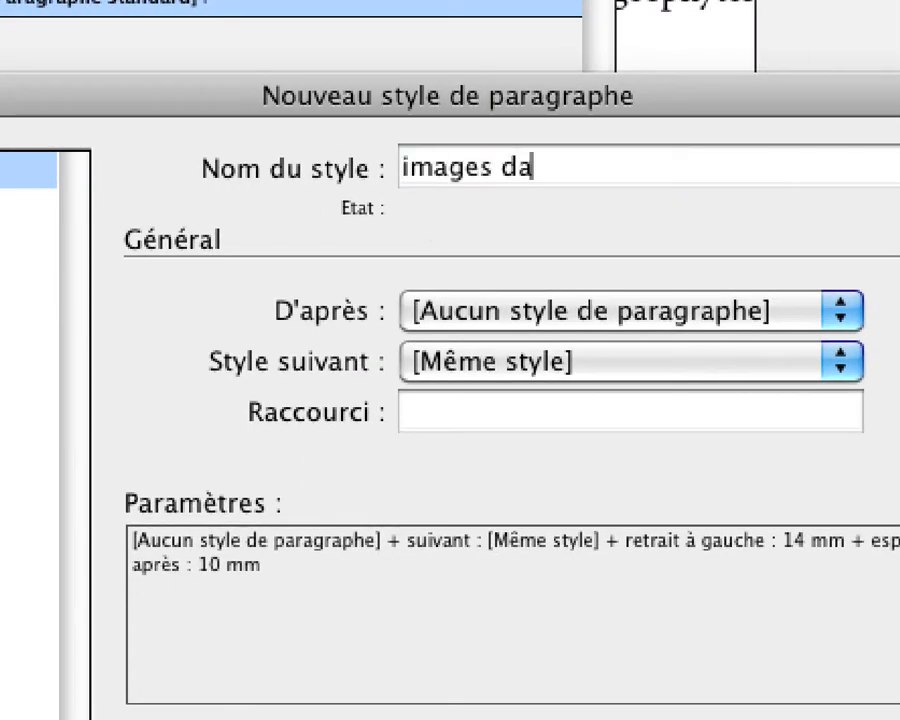
text( flux du texte)
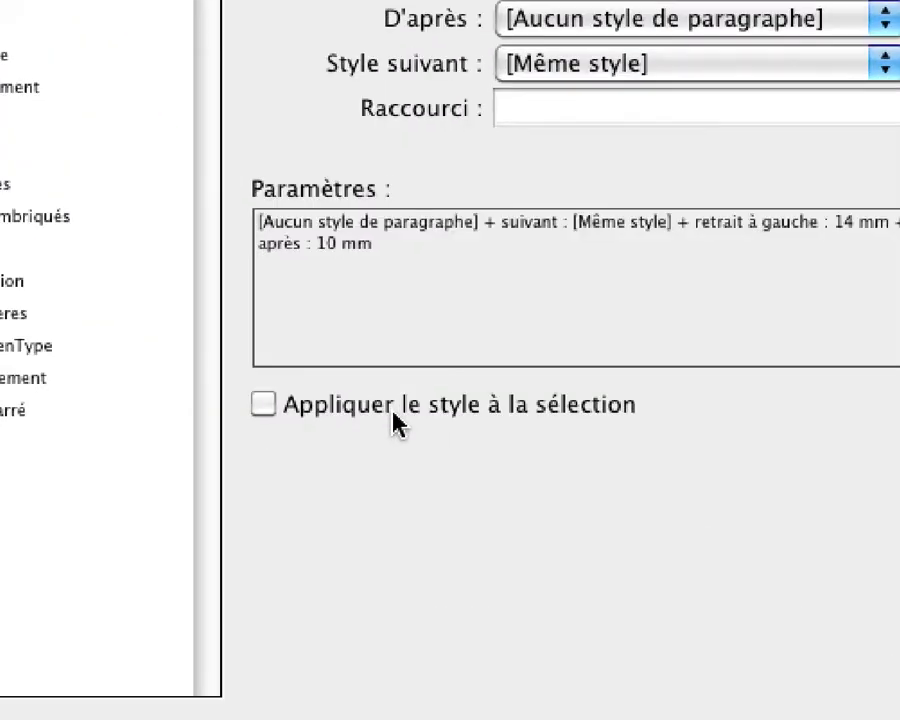
click(488, 415)
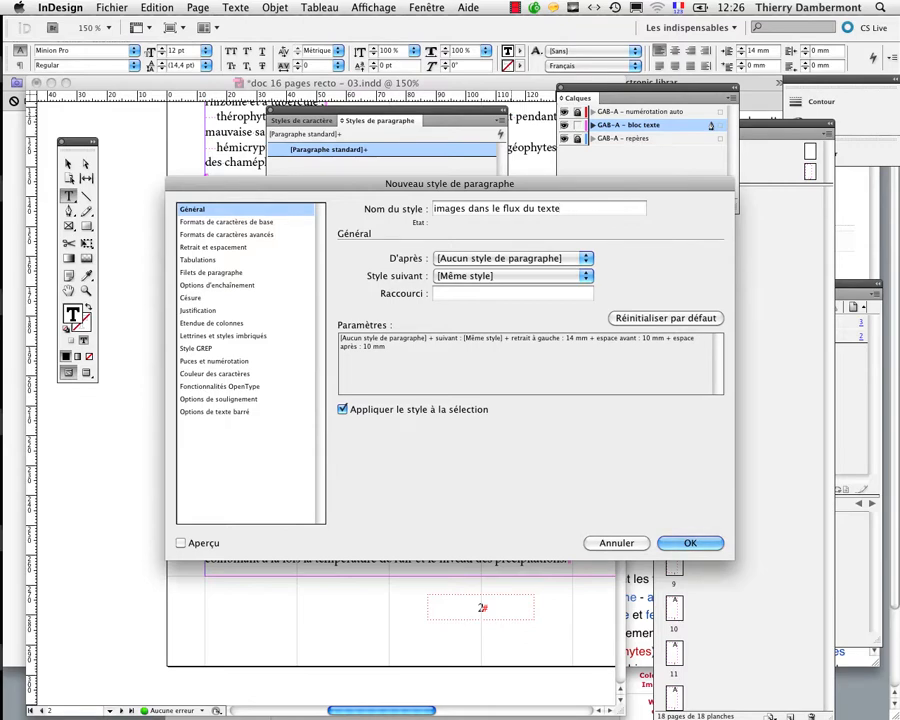
key(Return)
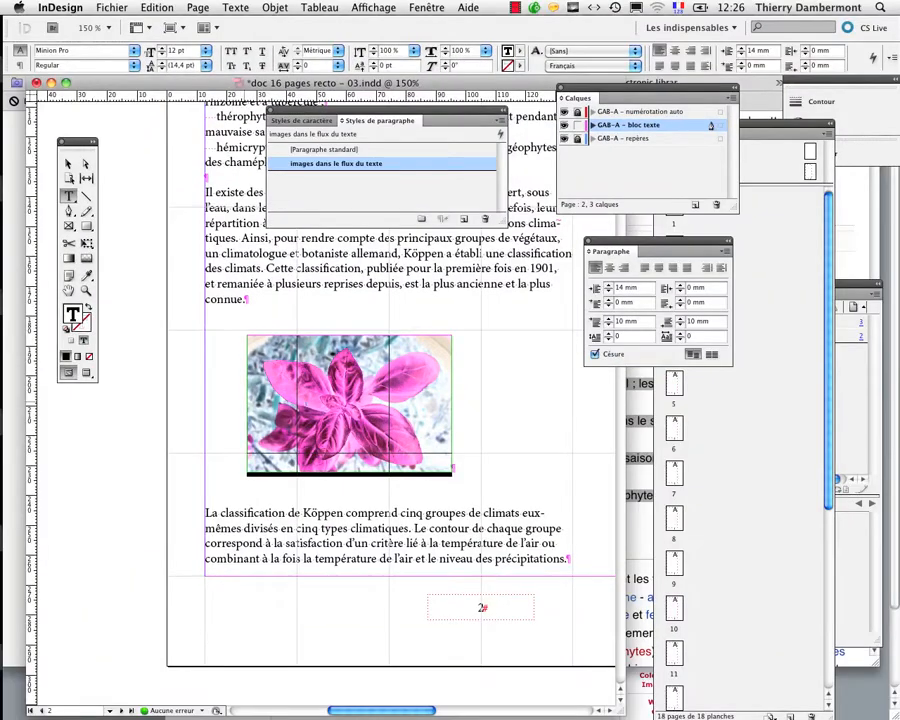
Apply the "images dans le flux du texte" paragraph style to the inline wheat field photo on page 3
key(super+minus)
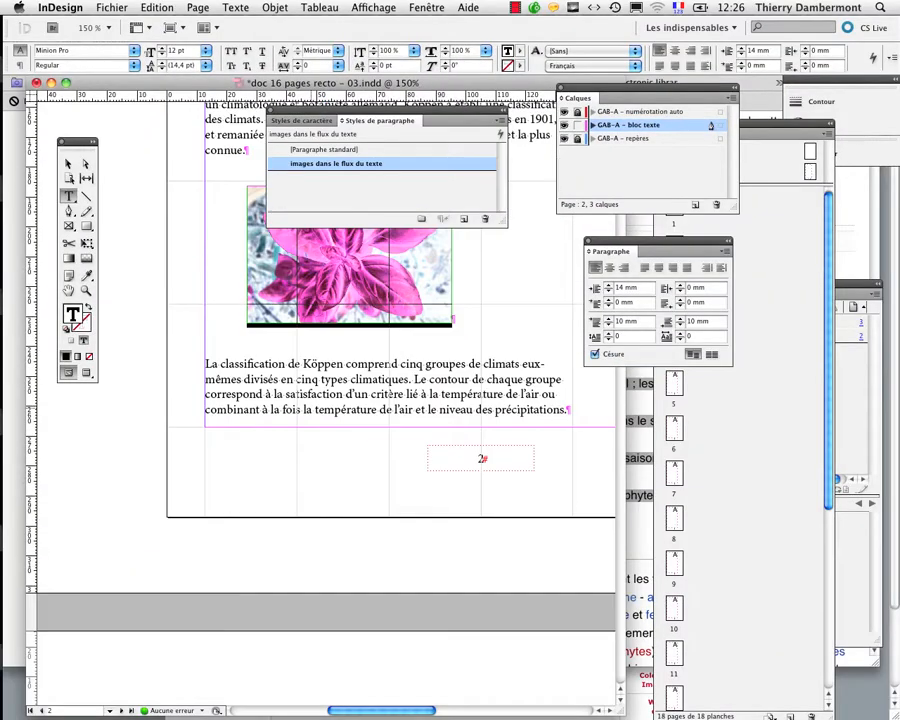
scroll(392, 364, down, 10)
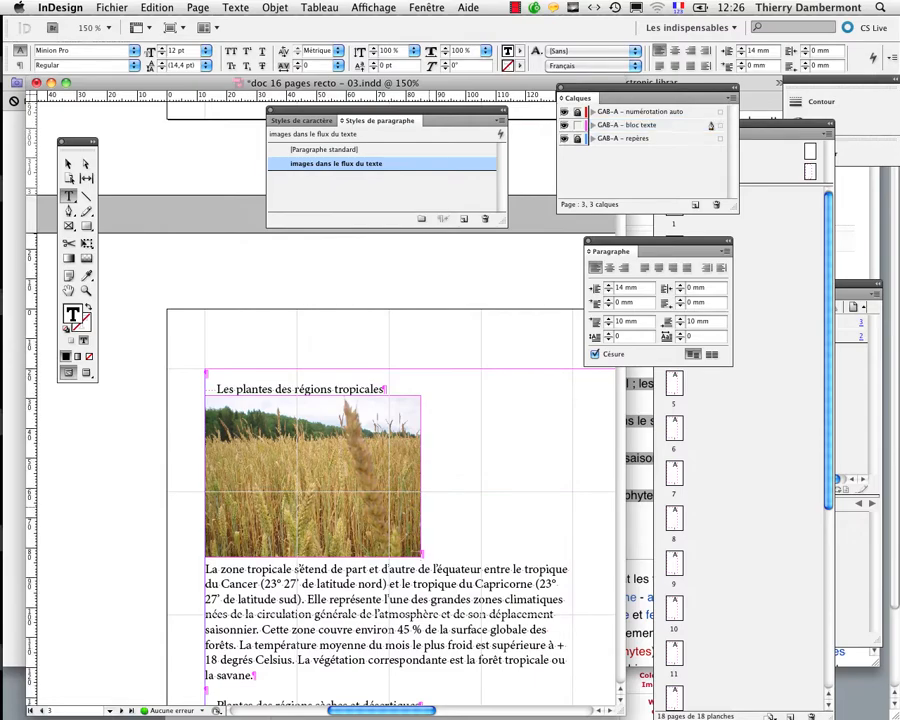
click(422, 547)
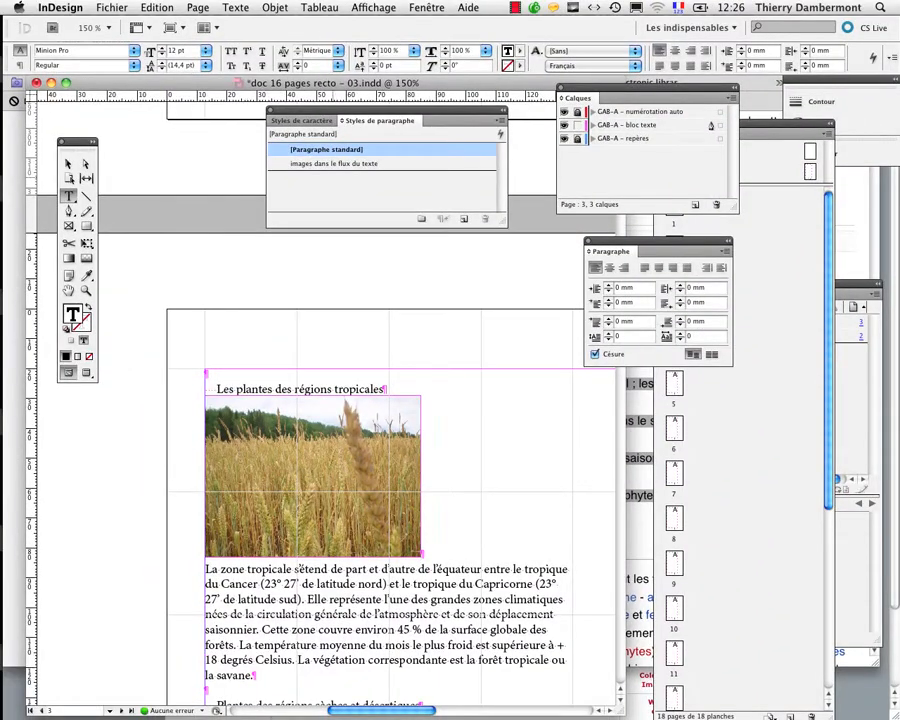
click(335, 163)
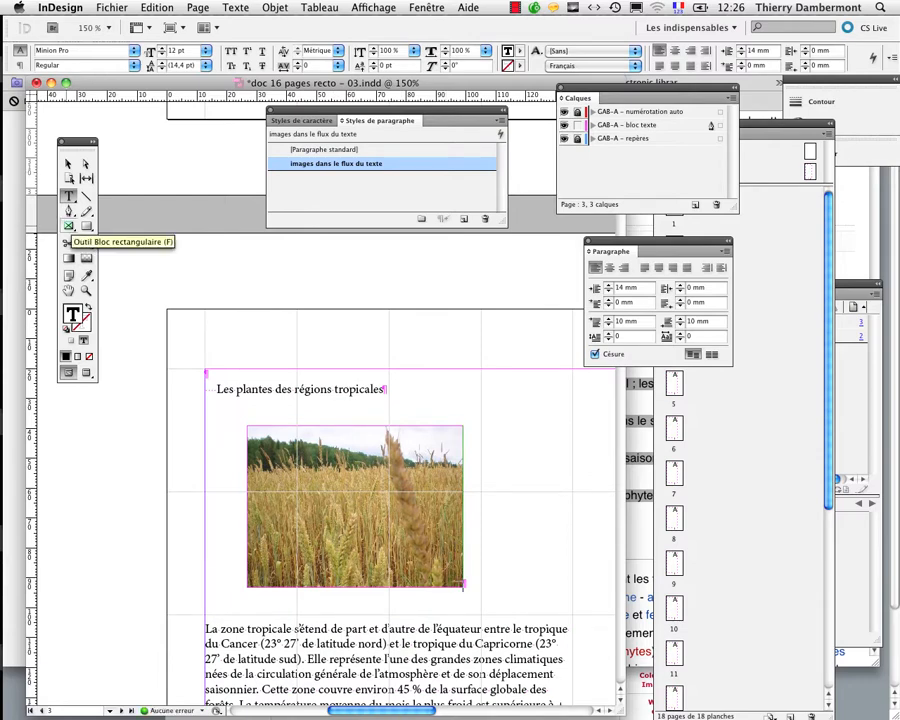
Move the paragraph styles list clear of the pages and examine the placement of the inline images on pages 2 and 3
key(super+minus)
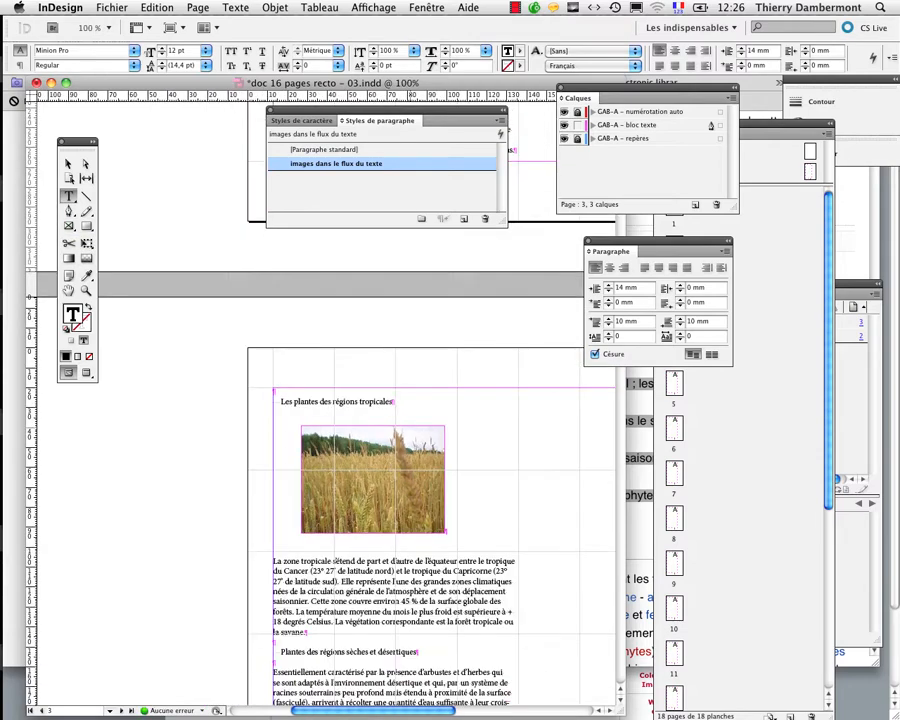
key(super+minus)
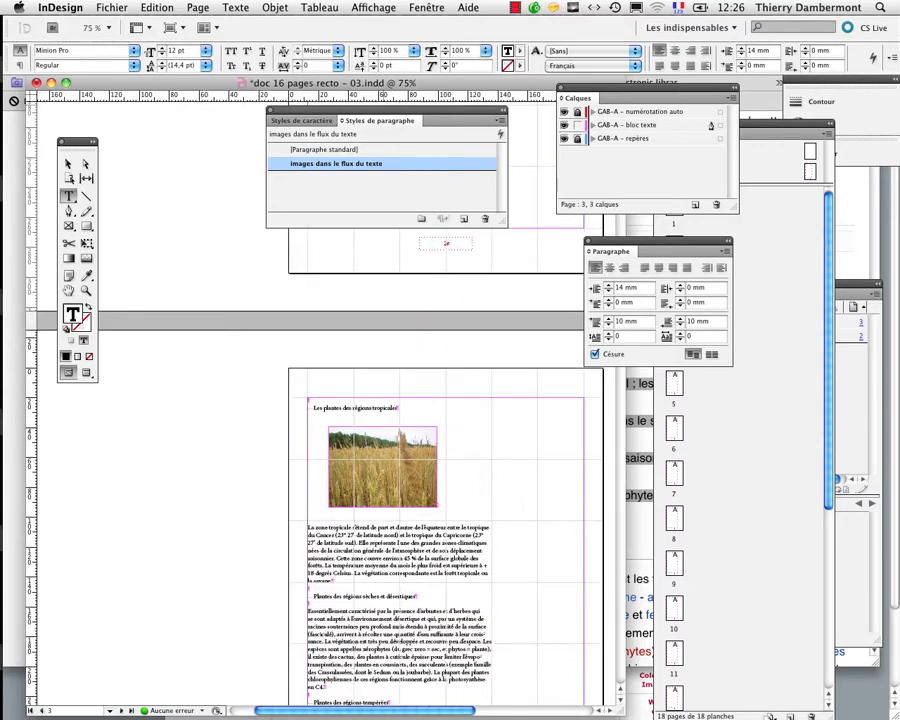
drag(450, 120, 204, 538)
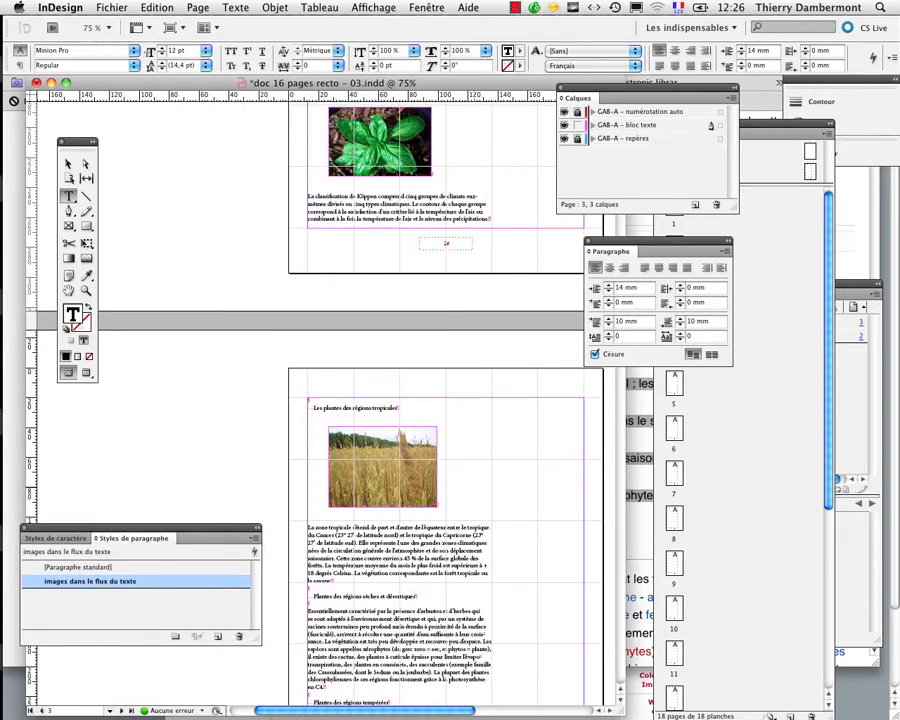
click(87, 371)
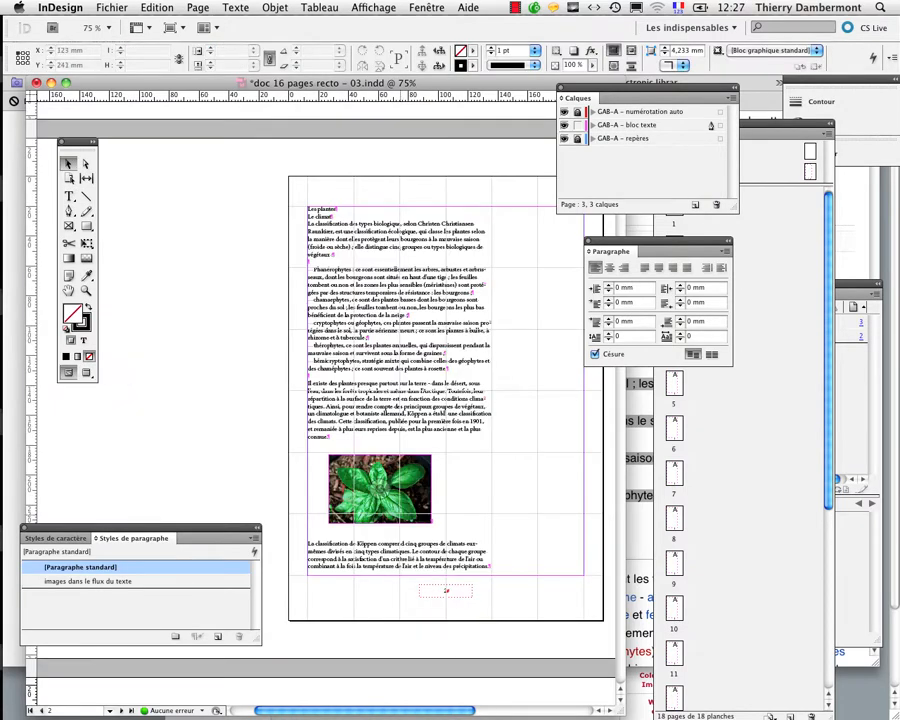
key(super+equal)
key(super+equal)
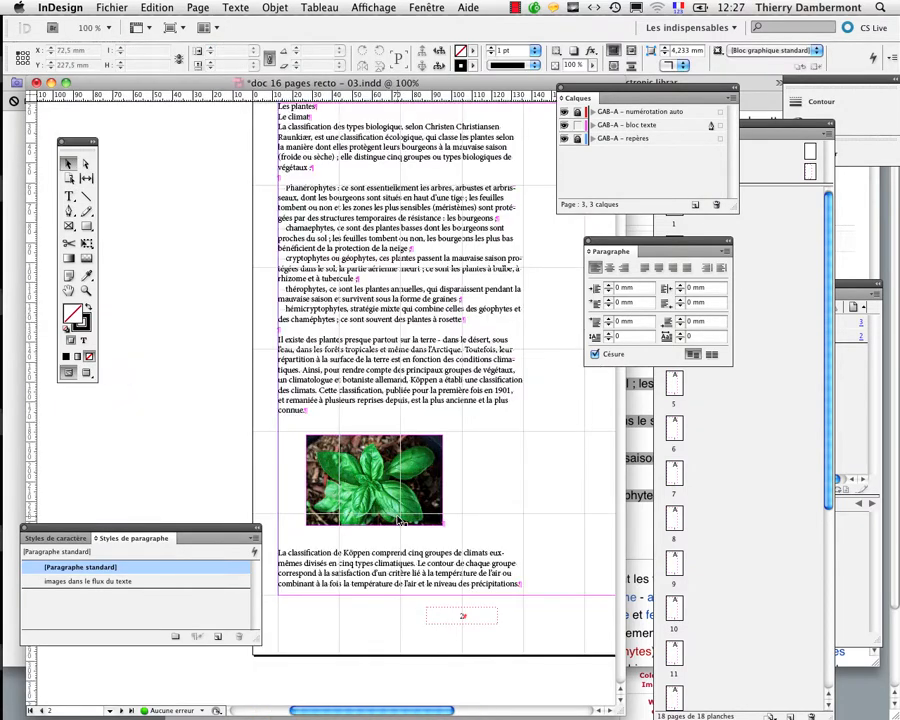
drag(228, 548, 204, 588)
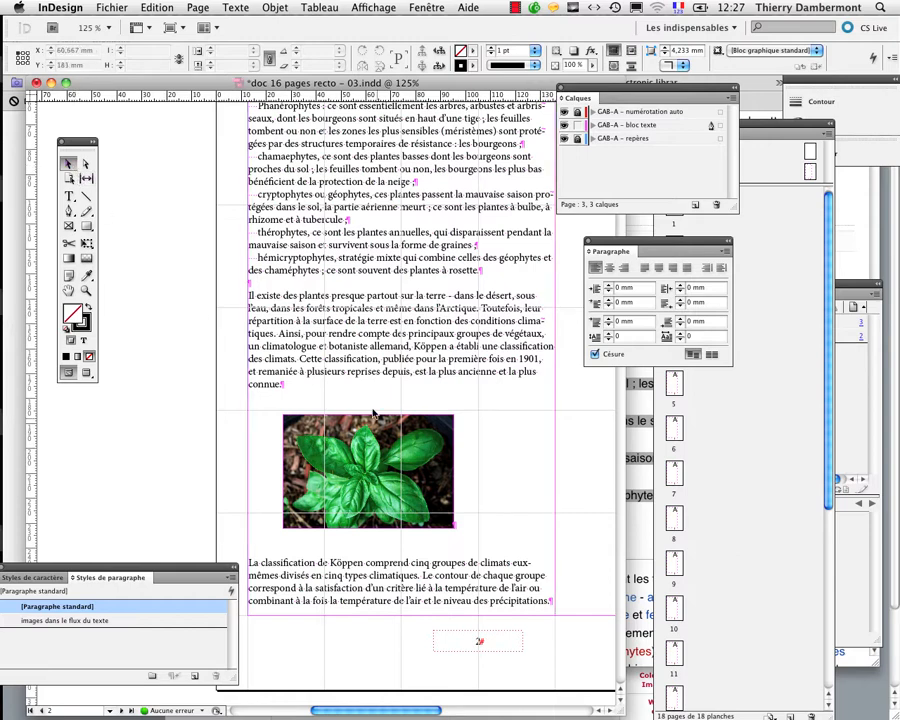
Scale the inline basil photo on page 2 with the Free Transform tool to about 84.5 by 56.3 mm
click(380, 440)
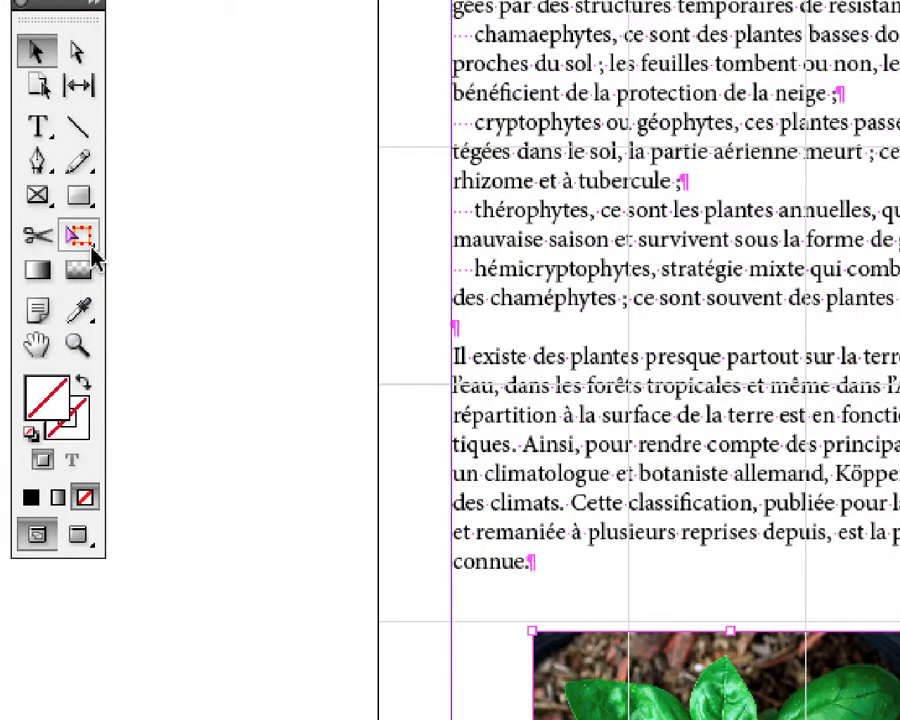
click(91, 250)
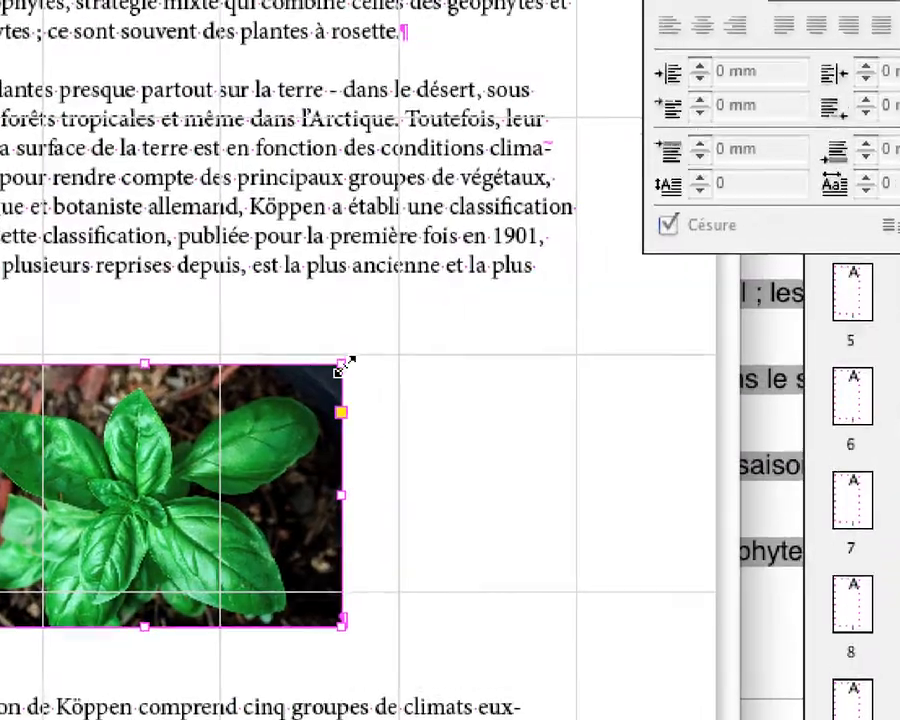
drag(368, 354, 140, 393)
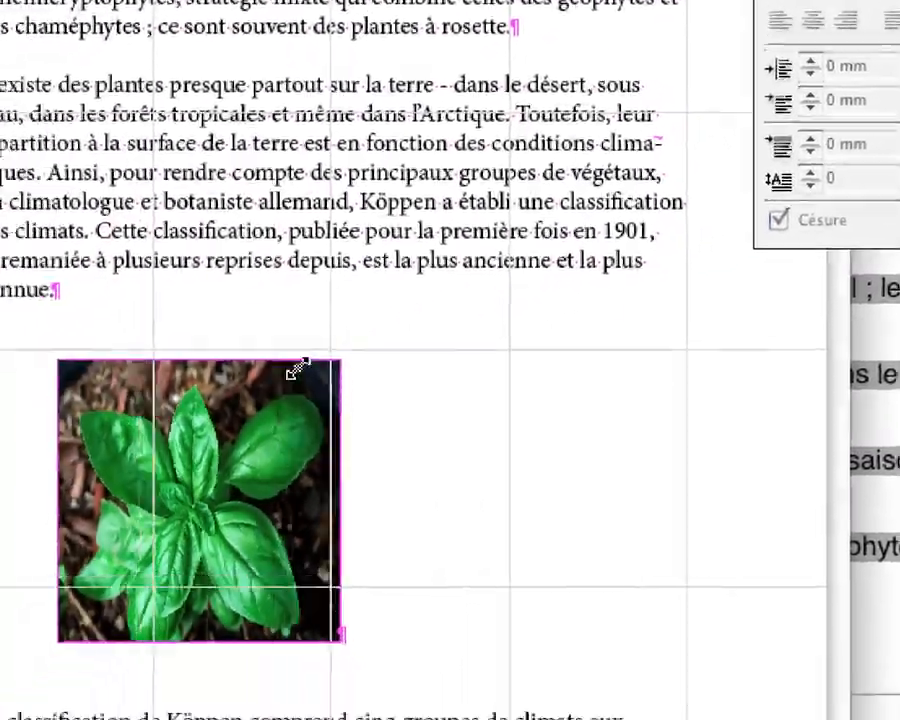
drag(297, 370, 535, 346)
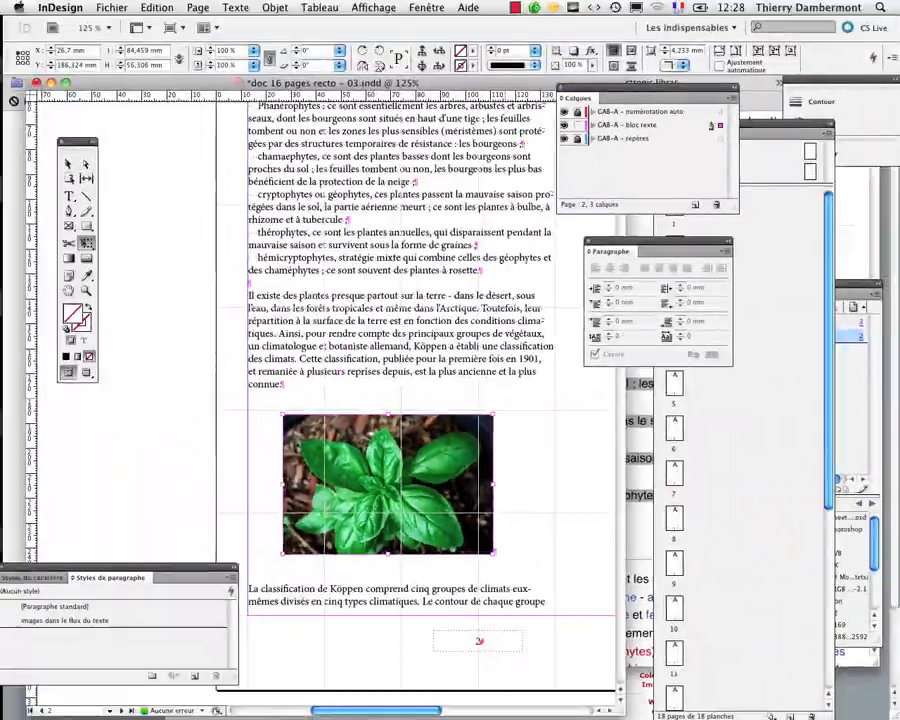
Enlarge the inline basil photo with the Free Transform tool to about 134 by 89 mm
drag(492, 553, 587, 567)
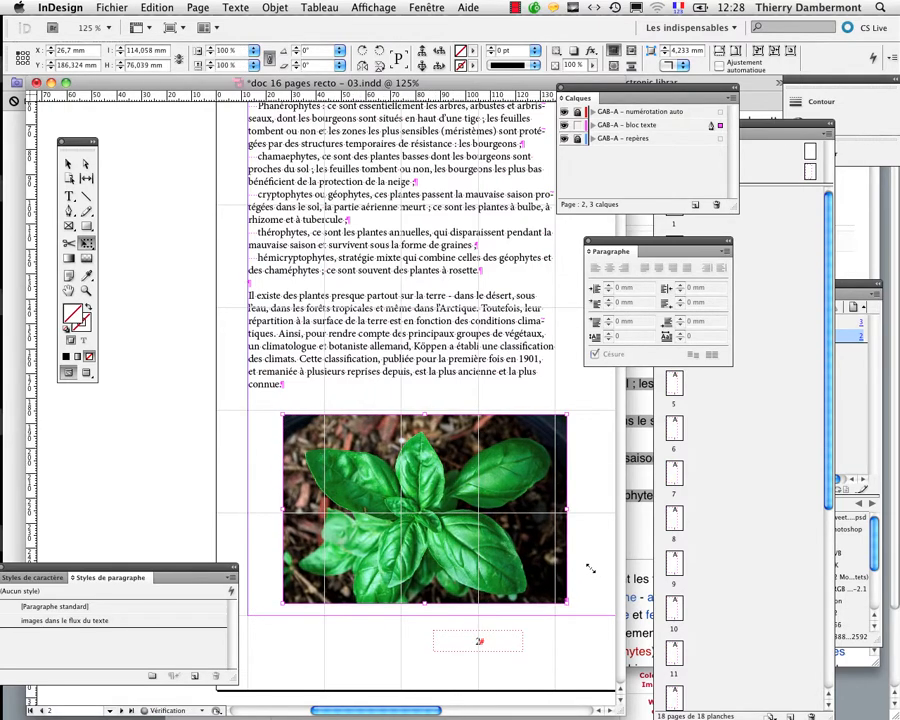
scroll(527, 519, down, 2)
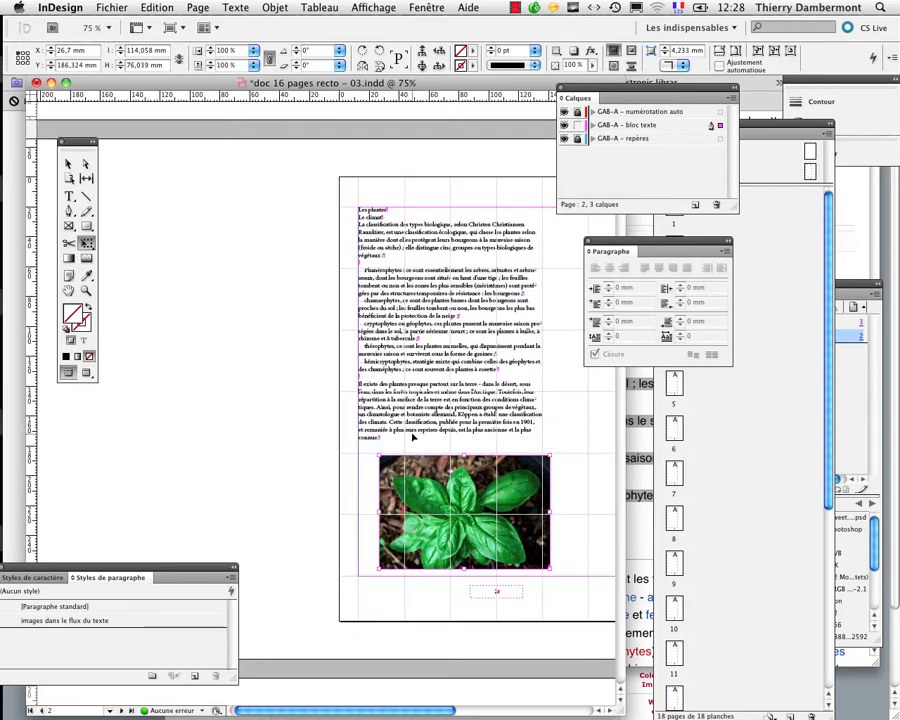
drag(549, 456, 555, 520)
scroll(555, 520, down, 3)
scroll(555, 520, down, 4)
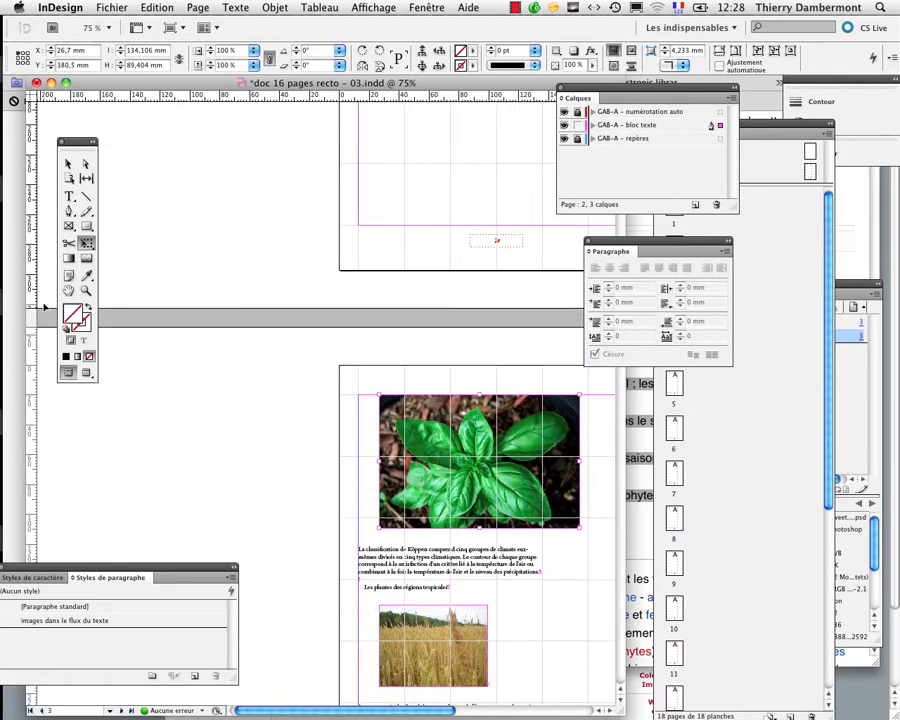
scroll(289, 346, right, 3)
scroll(289, 346, down, 2)
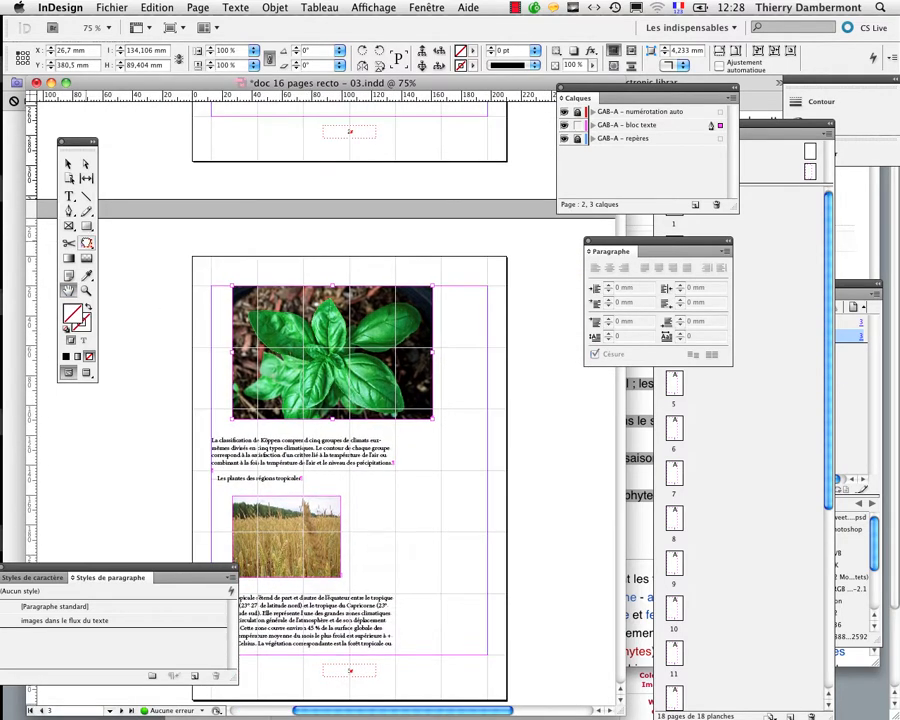
Scale the inline basil photo down to about 93 by 62 mm so it fits back on page 2
drag(433, 421, 538, 489)
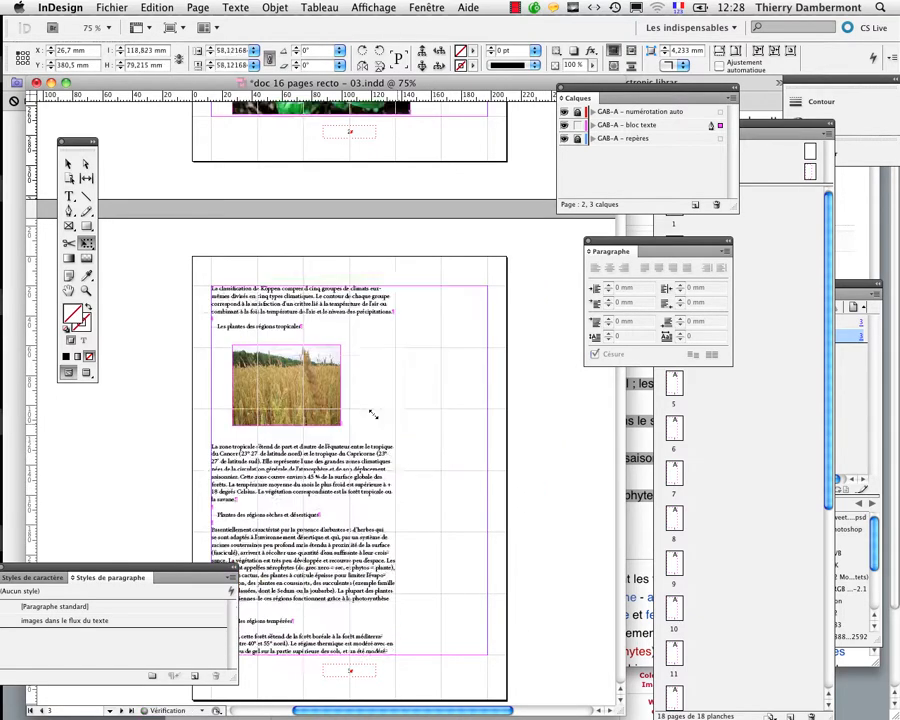
scroll(382, 386, up, 5)
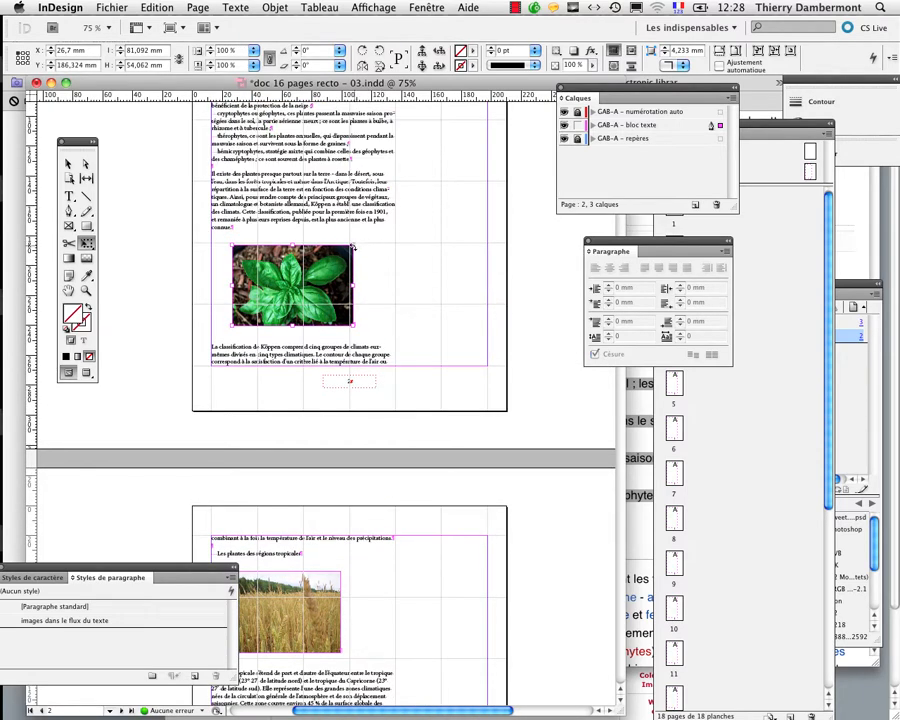
drag(353, 247, 380, 226)
key(ctrl+equal)
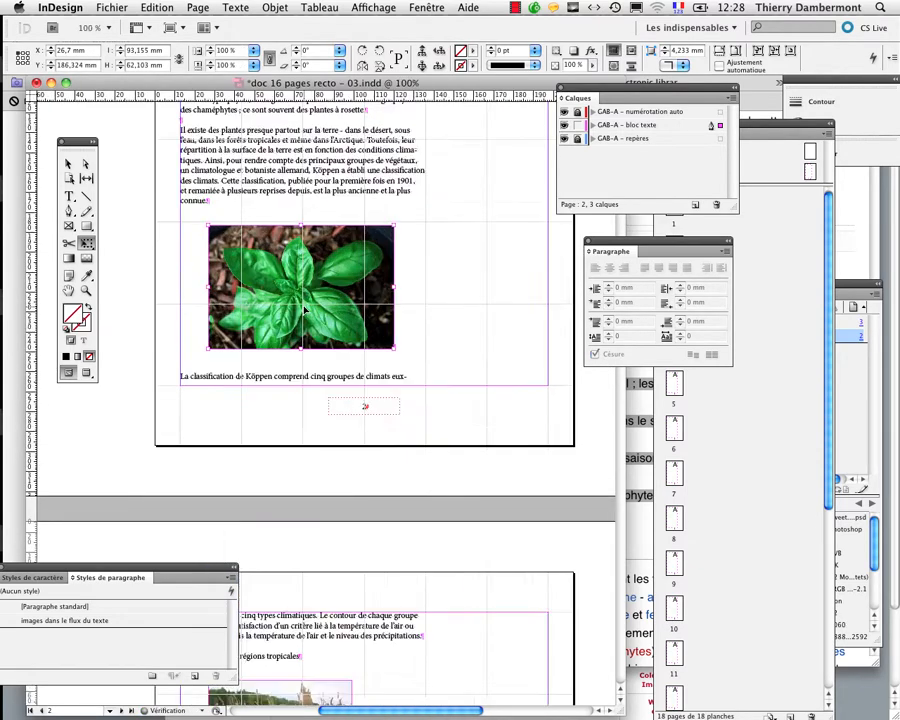
key(ctrl+equal)
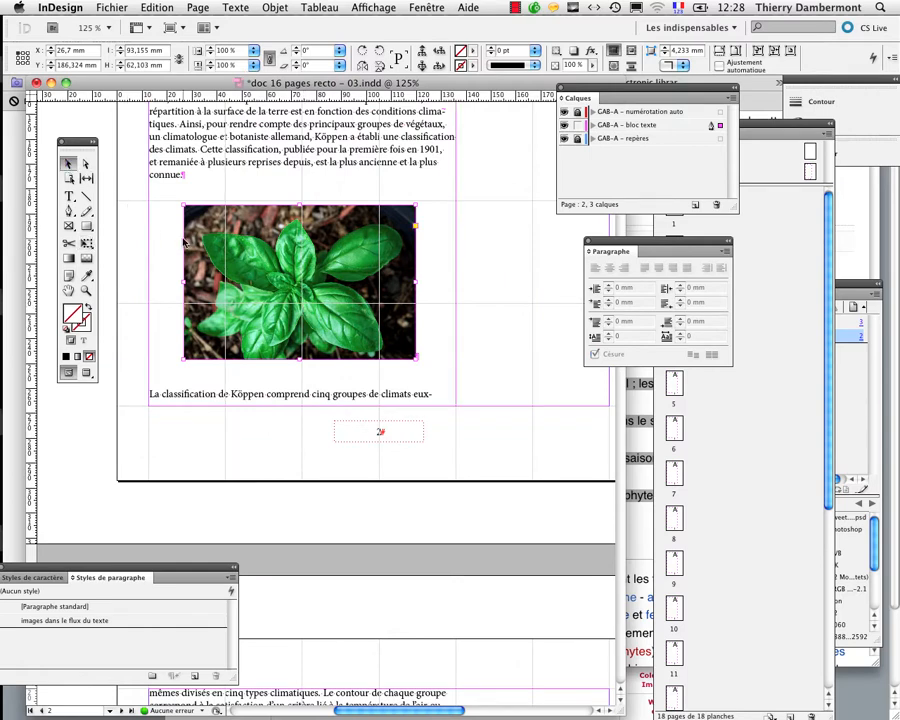
Crop the basil photo's frame on its sides with the Selection tool, and scale frame and image to about 87 by 59 mm
drag(202, 288, 221, 286)
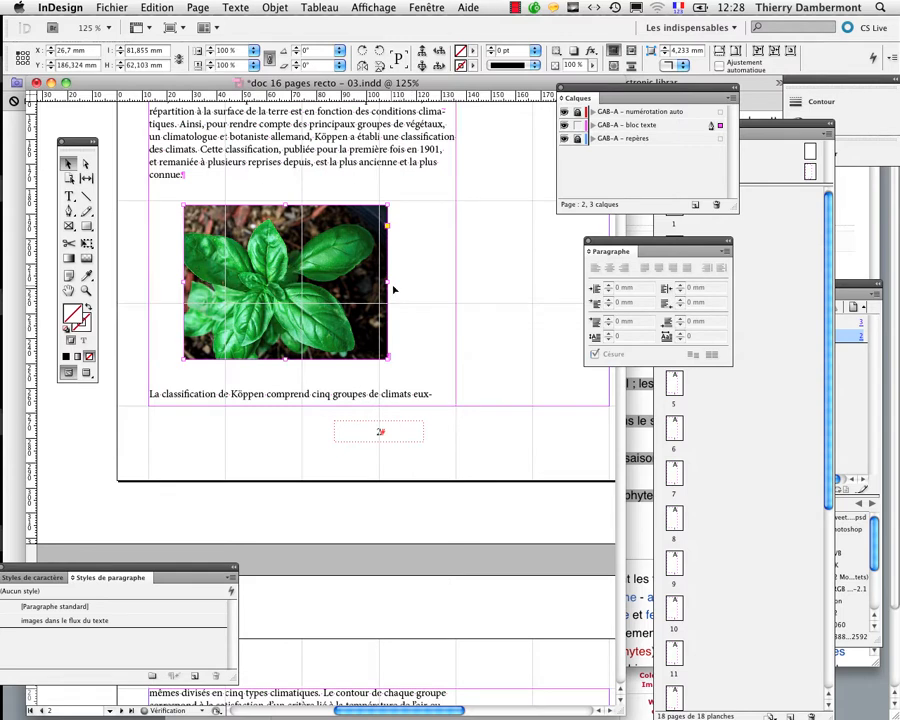
drag(388, 287, 352, 286)
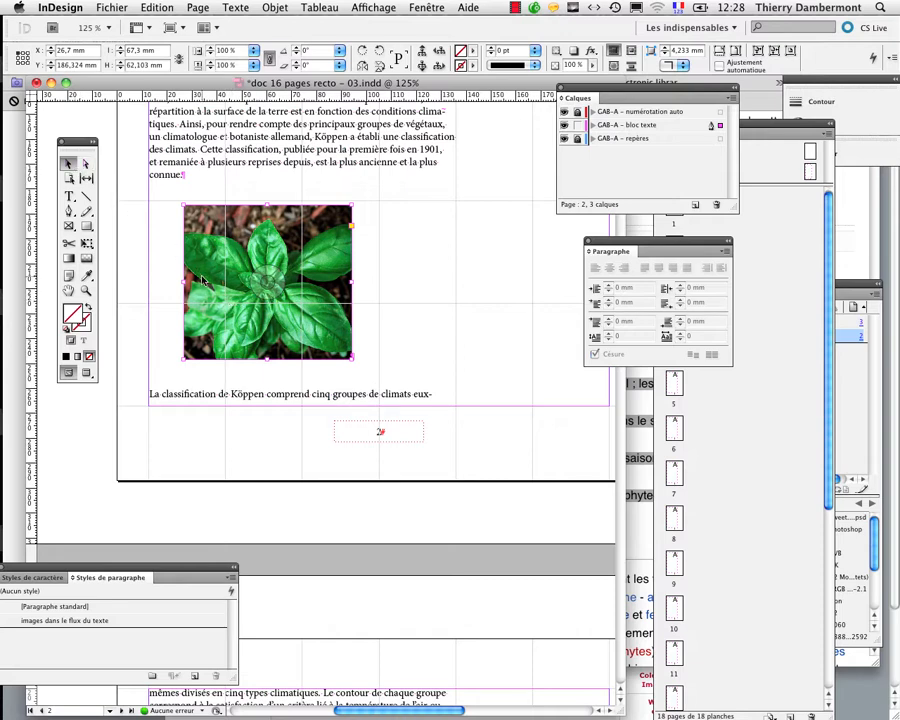
drag(277, 206, 277, 229)
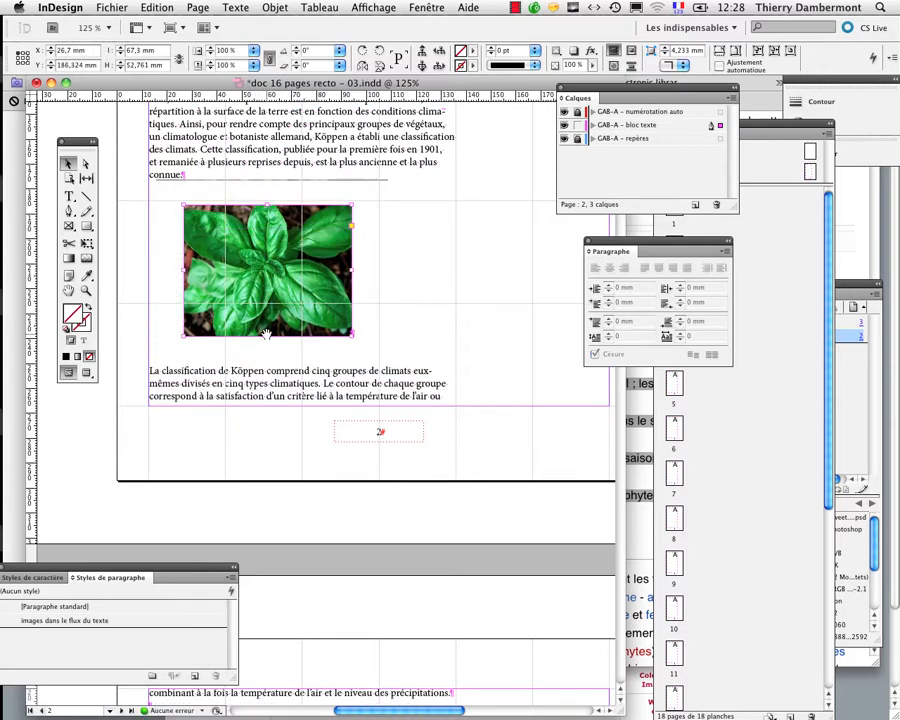
mouse_move(268, 335)
mouse_down()
mouse_move(270, 295)
mouse_move(270, 318)
mouse_up()
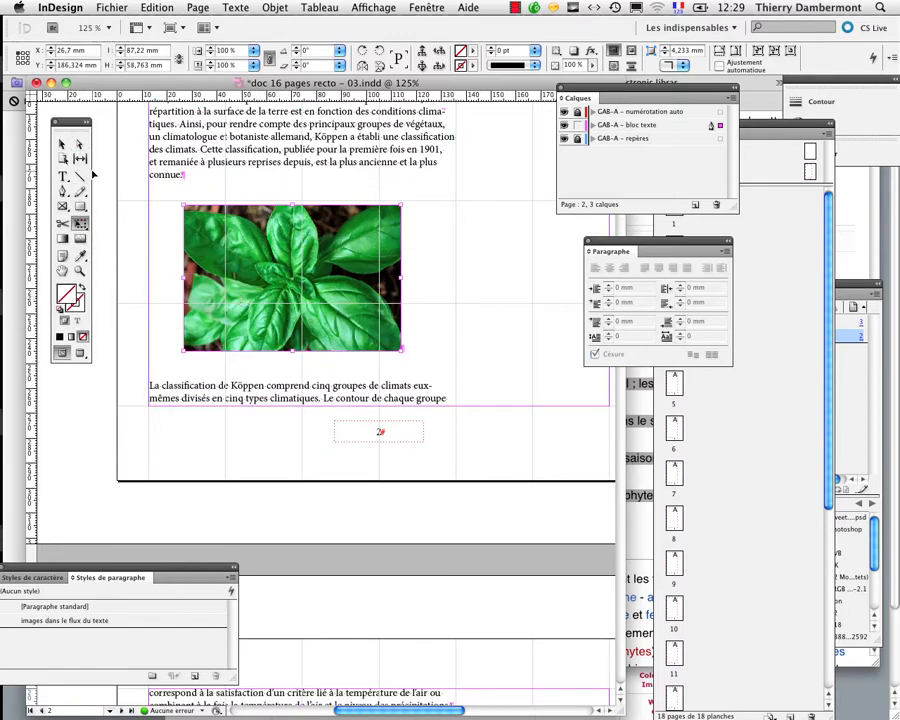
Reposition the basil image inside its frame and scale only the image to about 88.6 by 59.1 mm
double_click(235, 250)
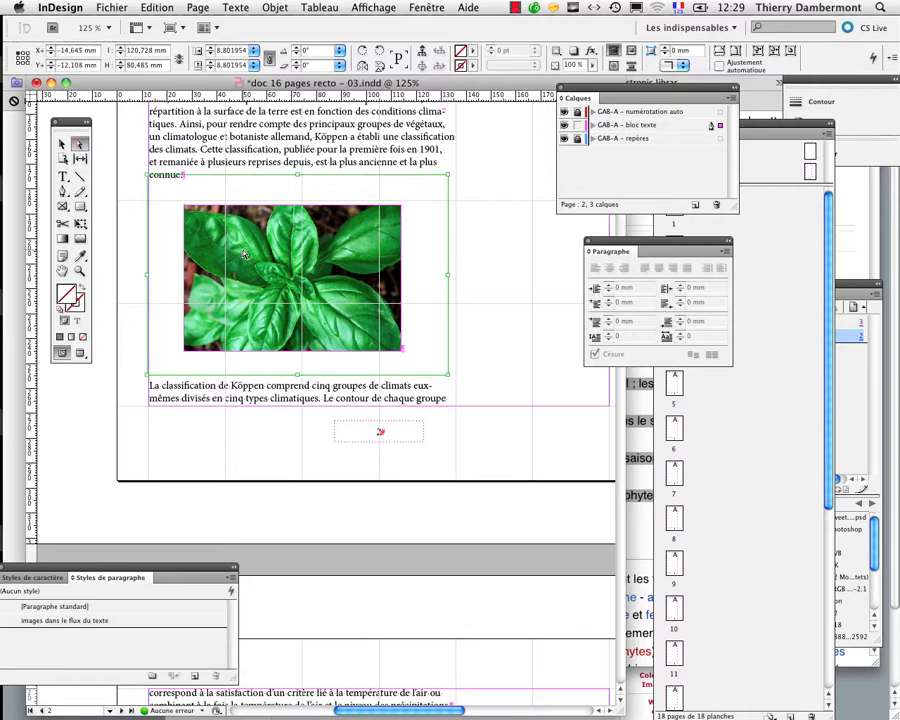
drag(236, 250, 280, 290)
click(81, 224)
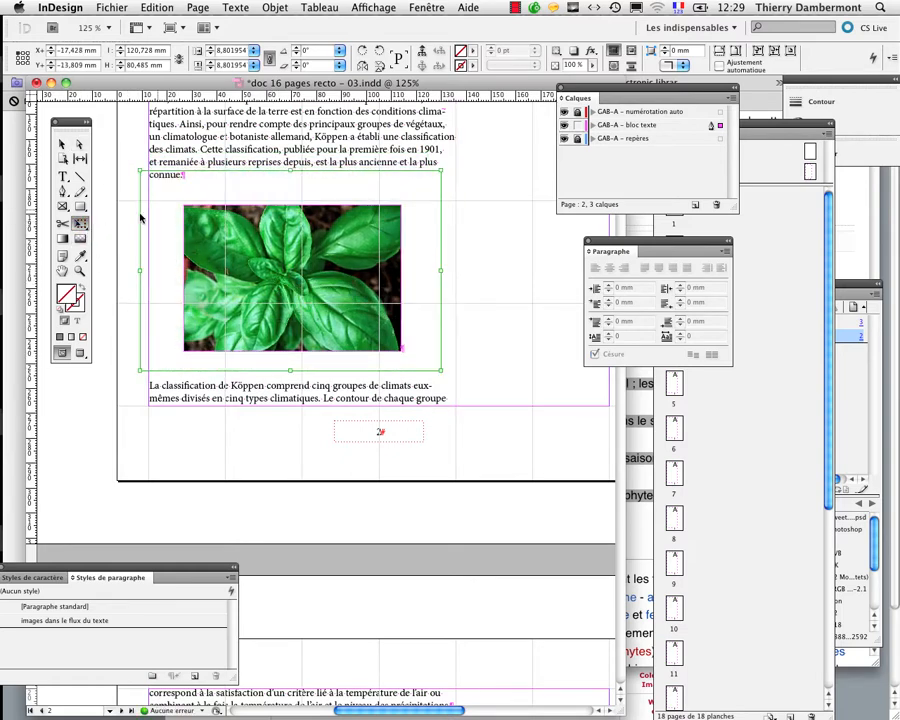
drag(141, 173, 219, 222)
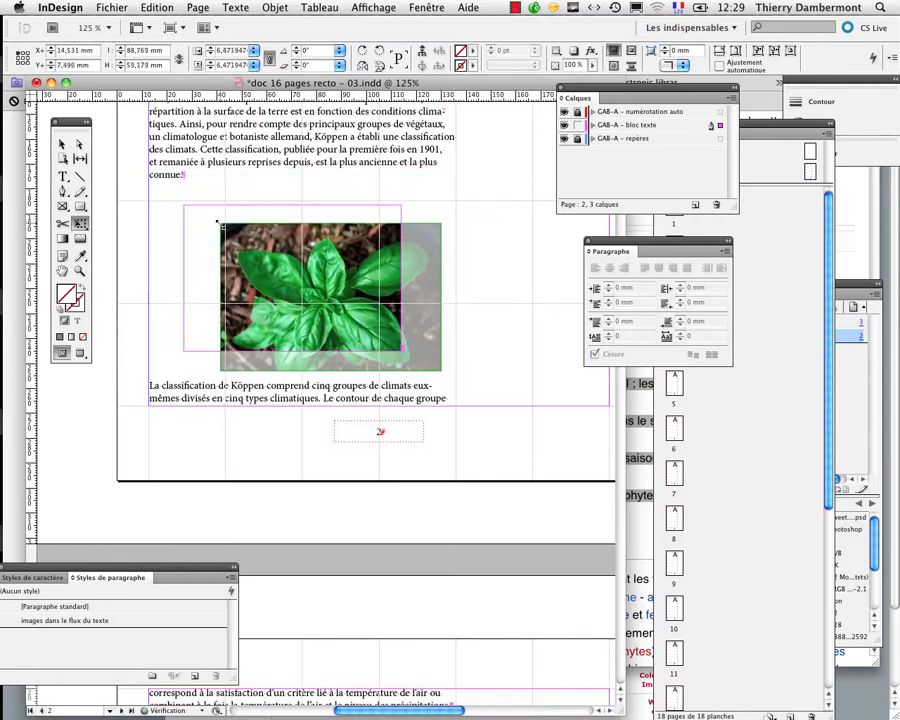
click(80, 143)
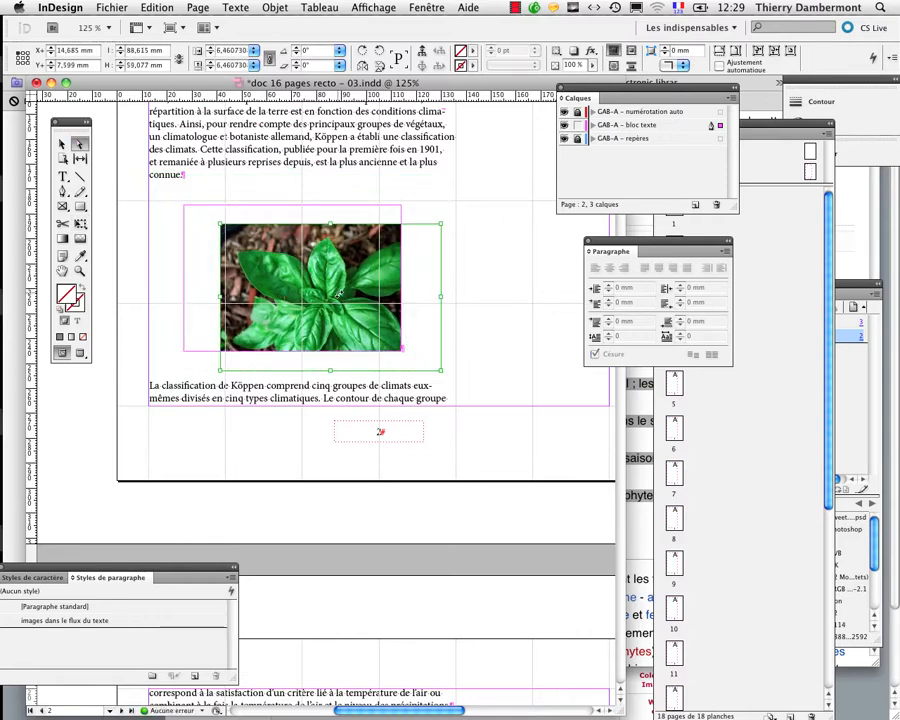
mouse_move(302, 276)
mouse_down()
mouse_move(289, 256)
mouse_move(297, 270)
mouse_up()
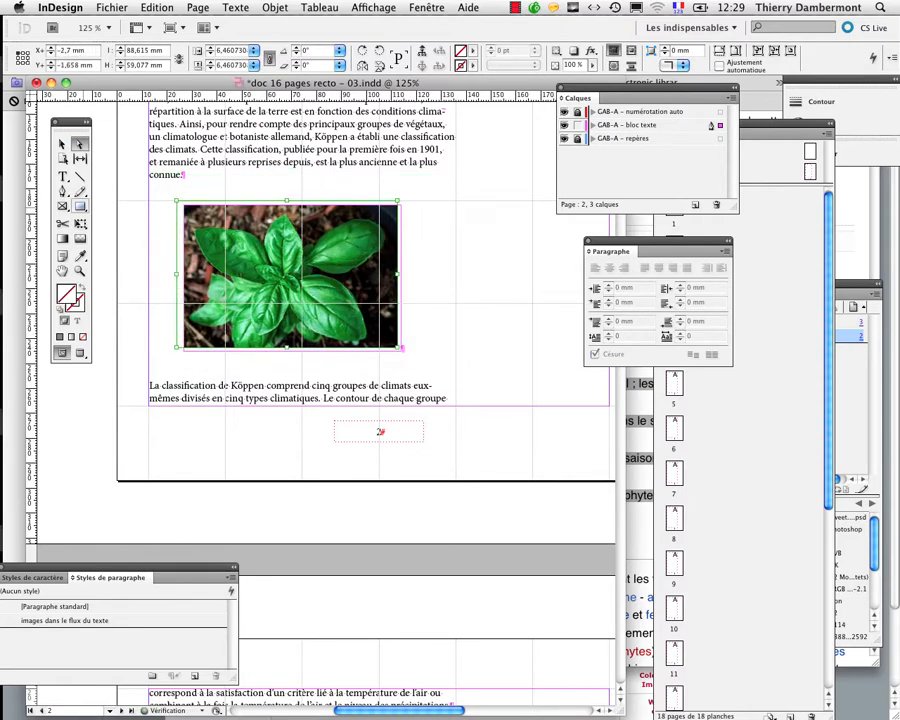
Enlarge the basil image inside its frame to about 139 by 93 mm and rotate it to 13.5°
key(e)
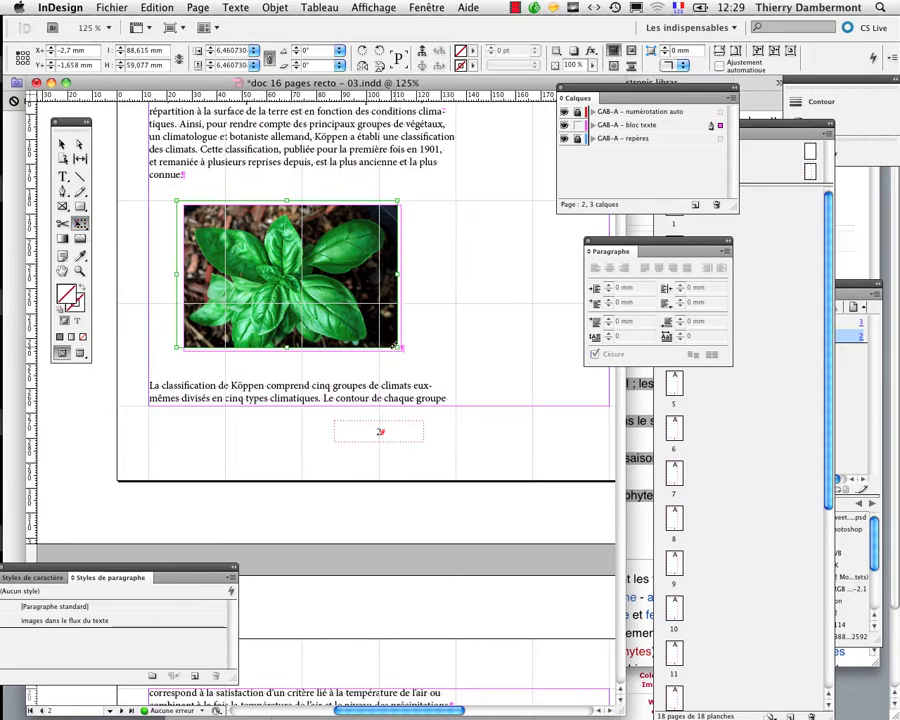
drag(399, 348, 433, 373)
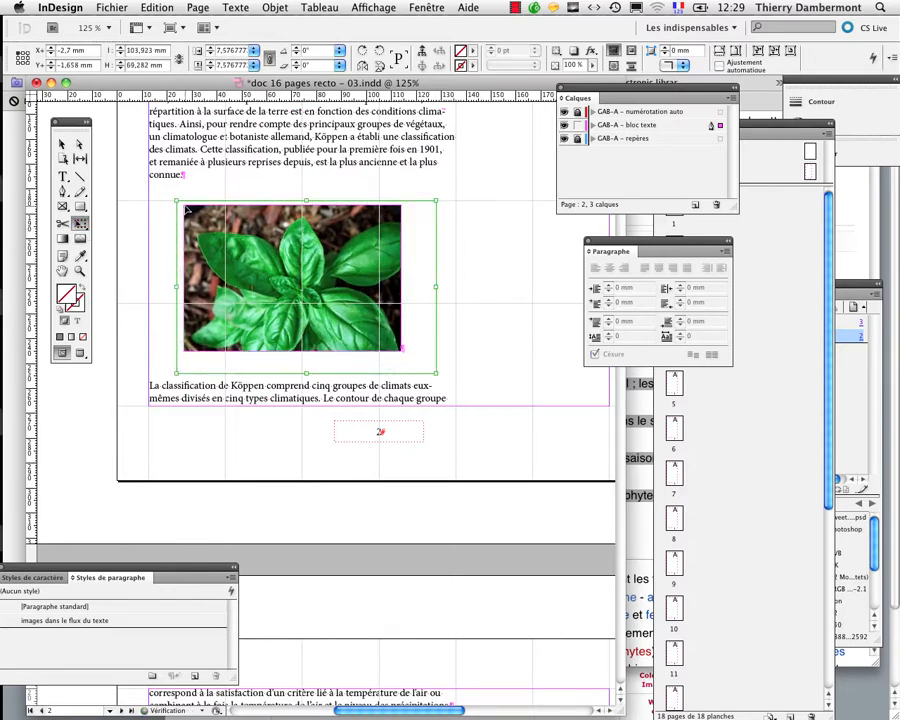
drag(179, 201, 431, 291)
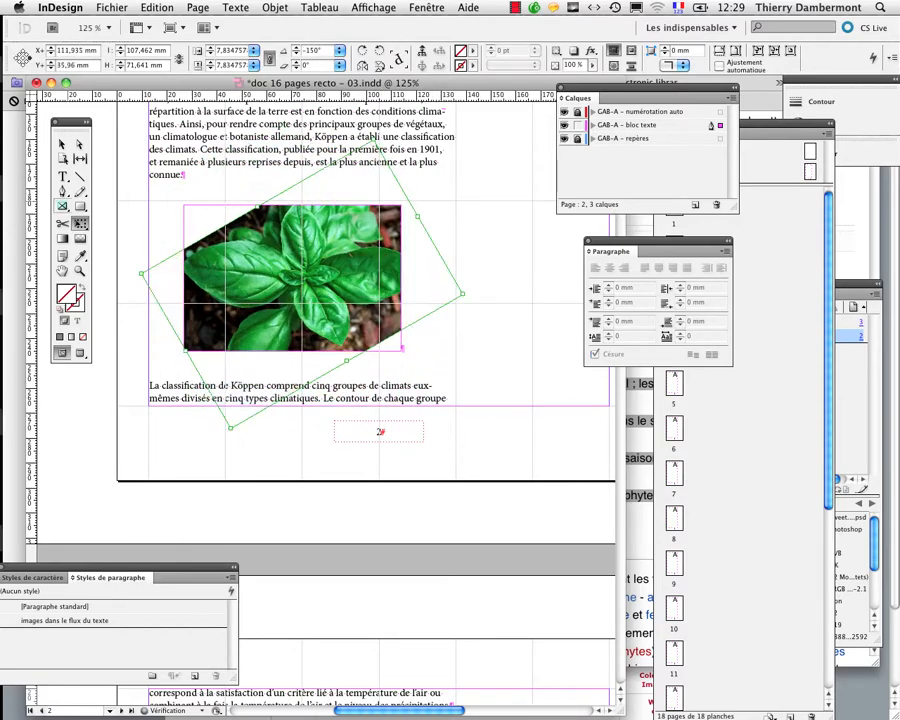
drag(140, 272, 107, 271)
Select the basil photo's frame and scale it together with its rotated image to about 51.7 by 34.8 mm using Free Transform
key(super+minus)
key(super+minus)
key(super+minus)
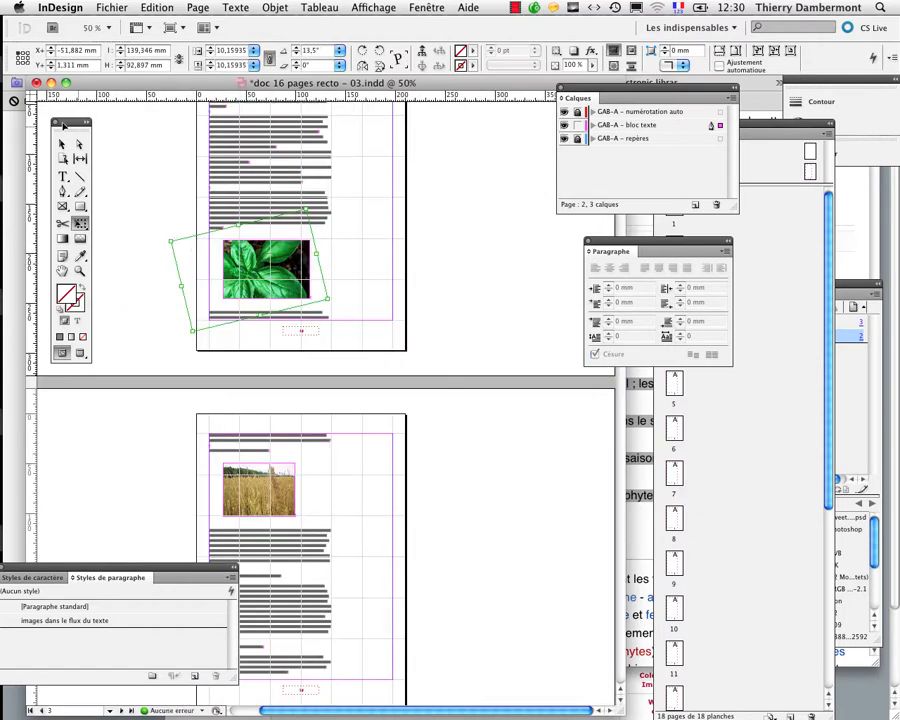
click(124, 184)
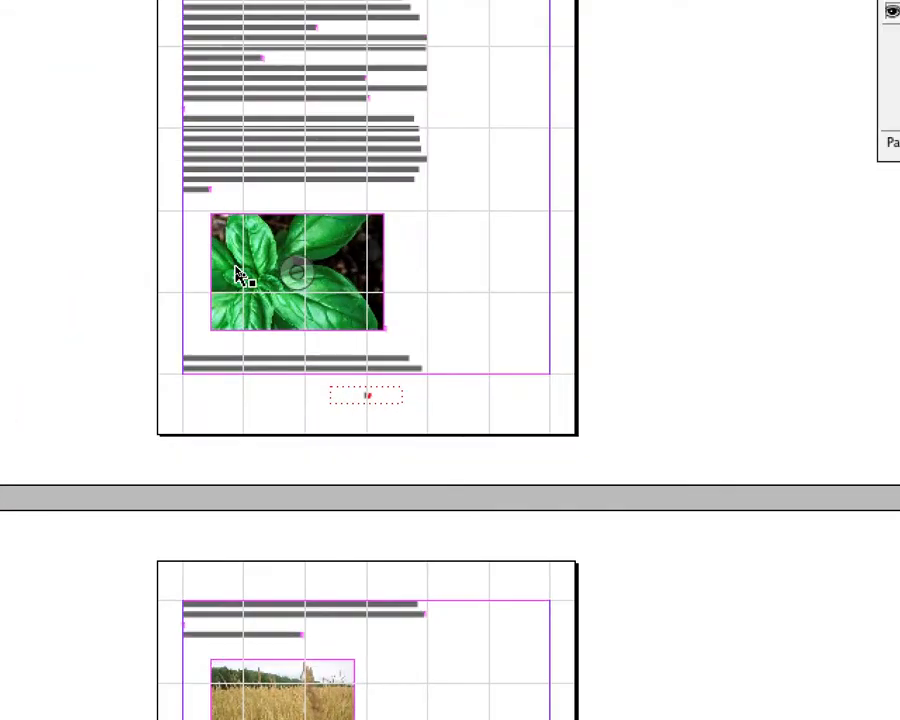
click(240, 276)
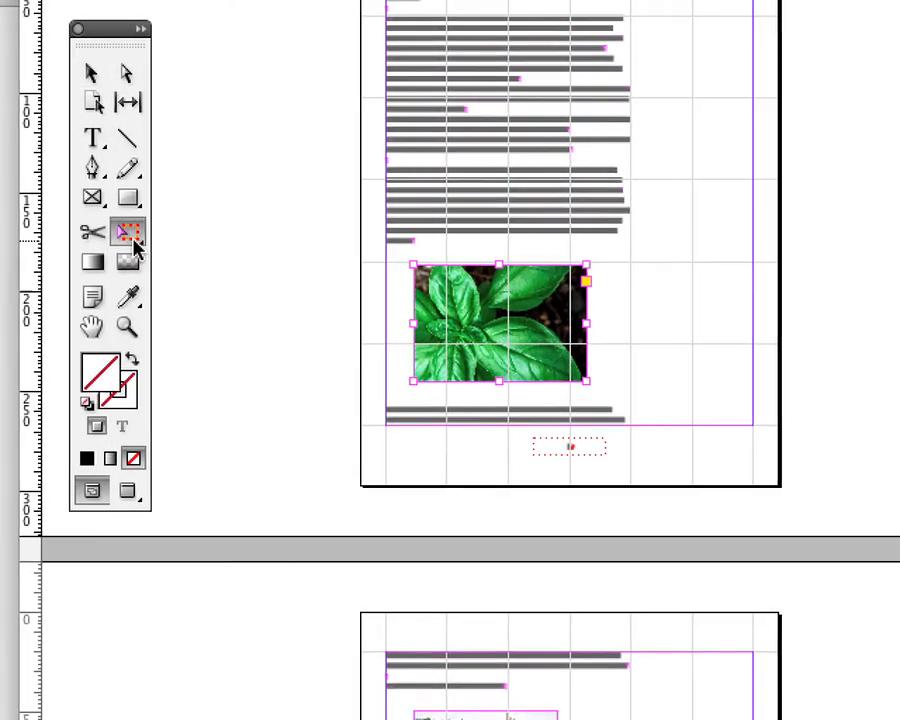
click(133, 250)
drag(587, 266, 603, 254)
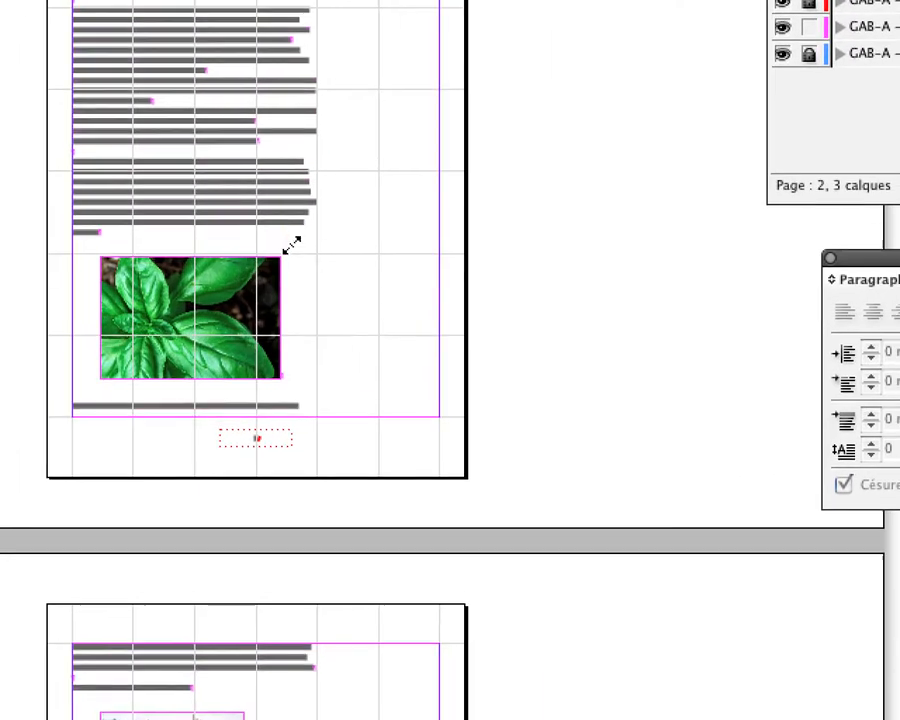
drag(291, 245, 197, 273)
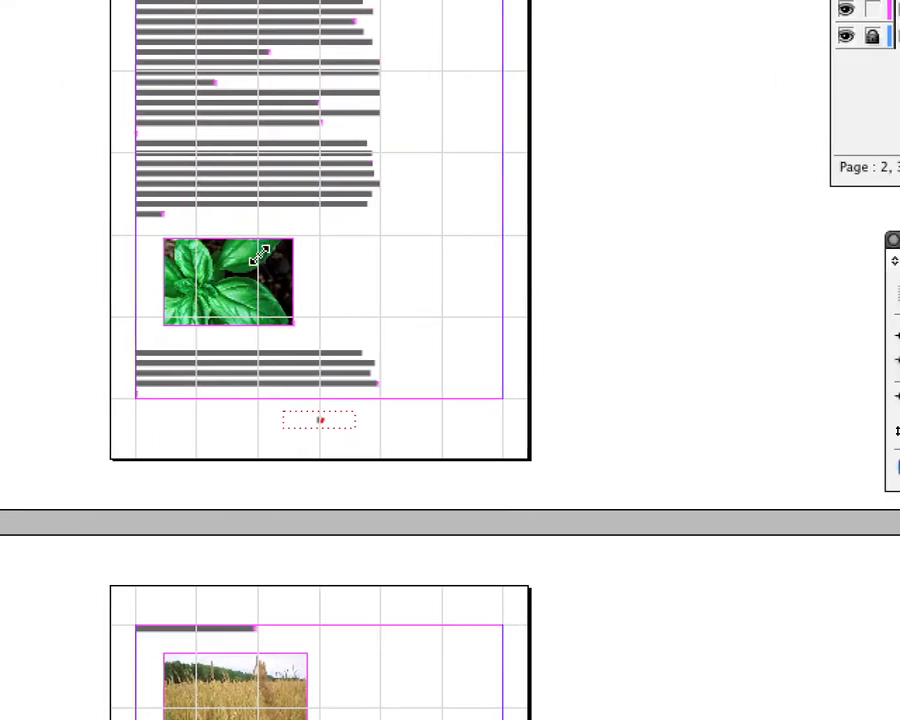
drag(260, 255, 254, 258)
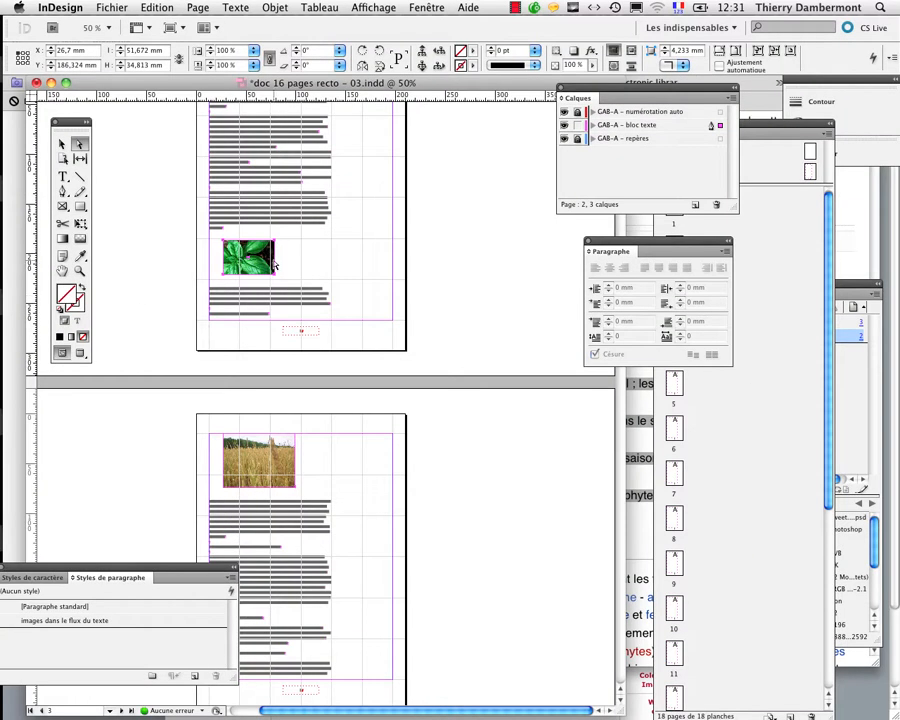
Select the basil image inside its frame with the Direct Selection tool and examine its scale percentages
key(super+equal)
key(super+equal)
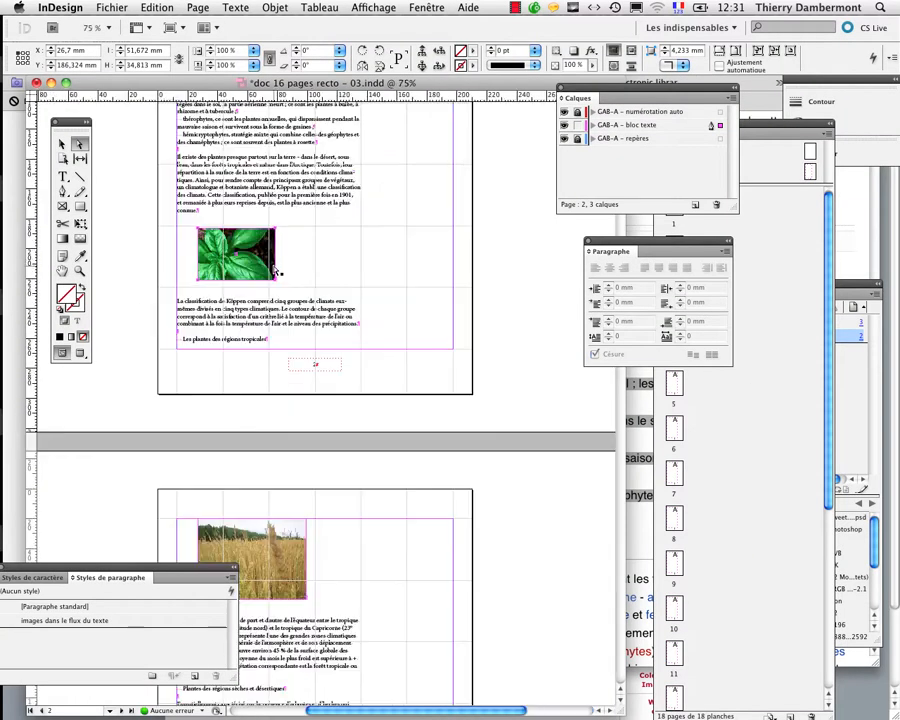
key(super+equal)
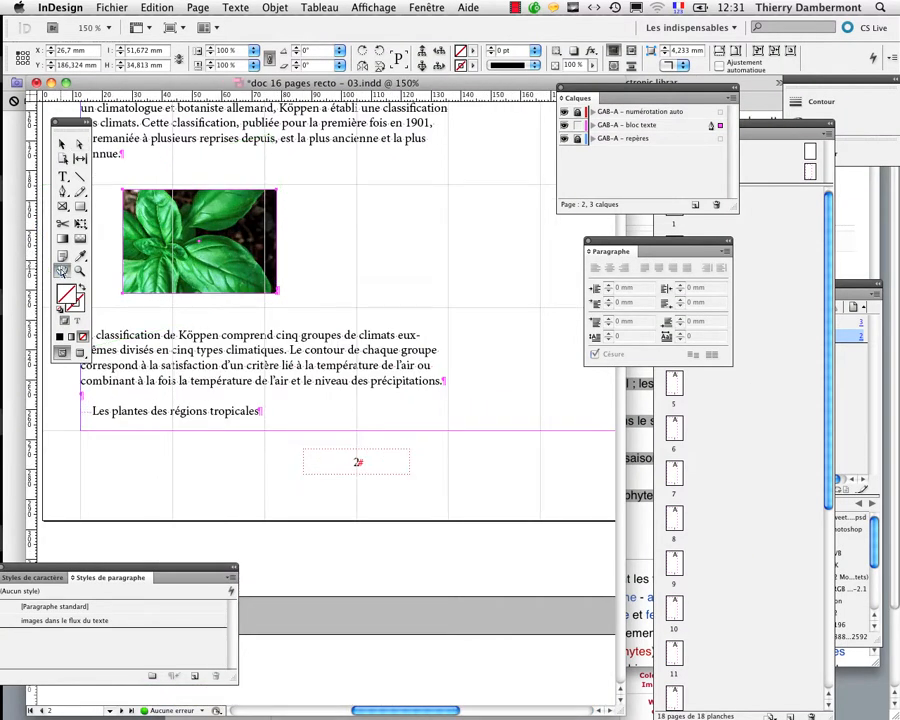
key(super+equal)
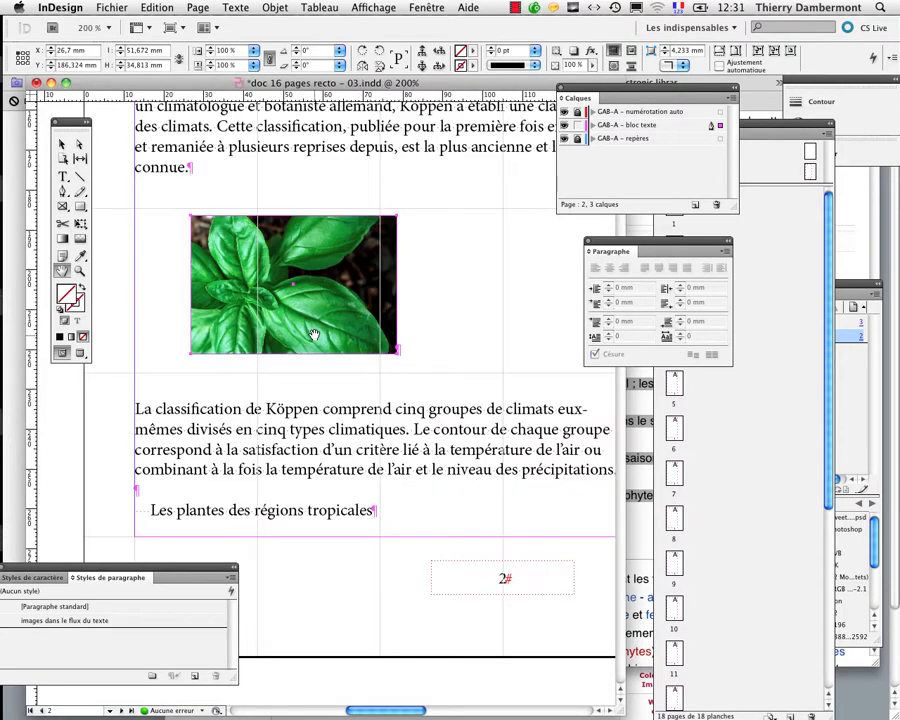
click(79, 144)
click(288, 272)
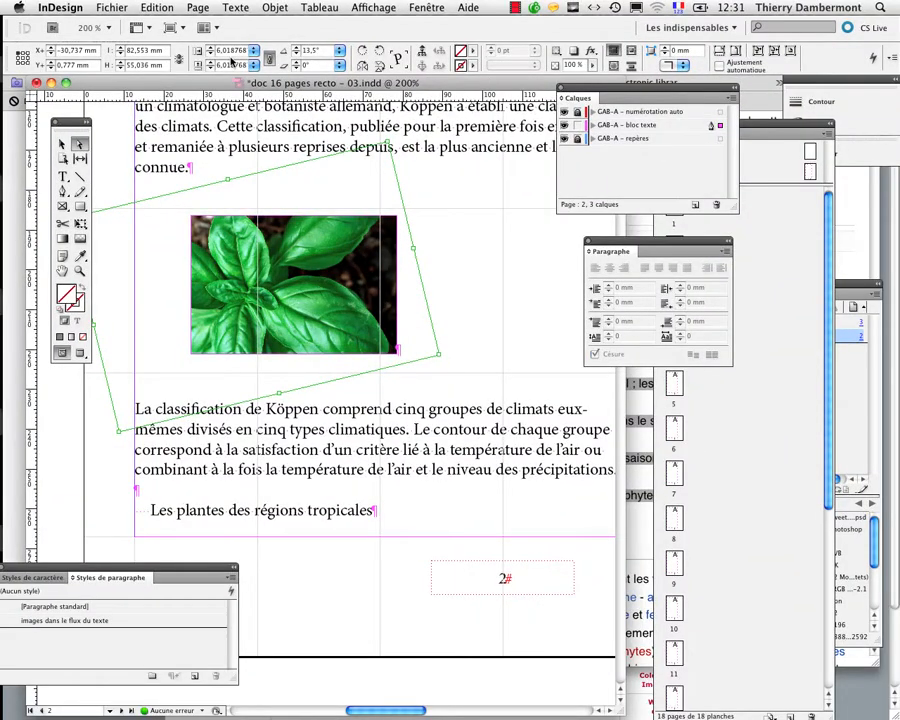
Switch to Photoshop and examine the dimensions and resolution of sweet-basil-plant.psd in the Image Size dialog
key(super+Tab)
key(super+Tab)
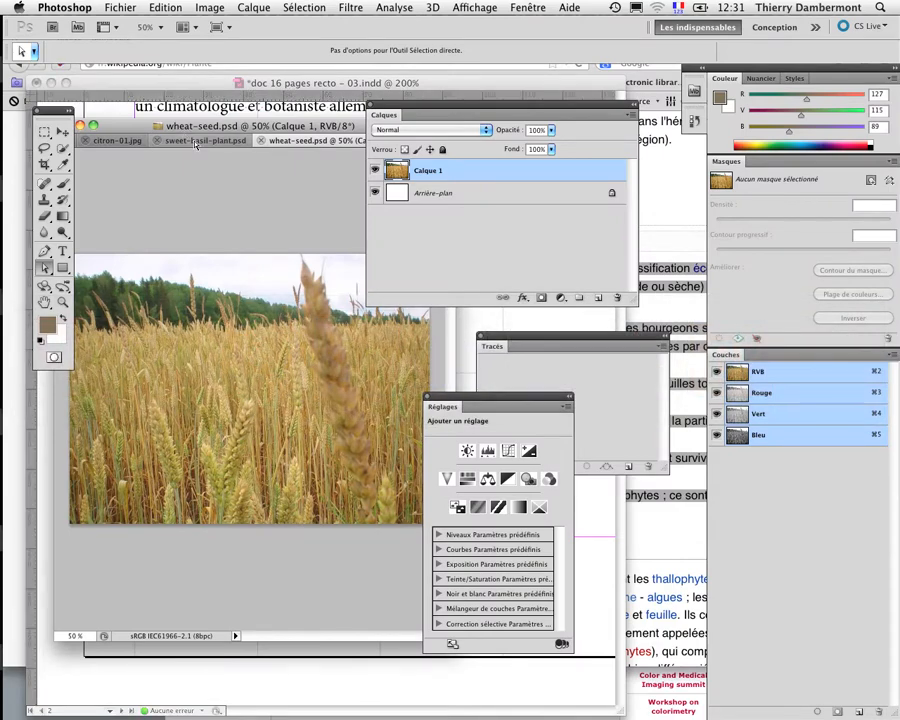
click(186, 137)
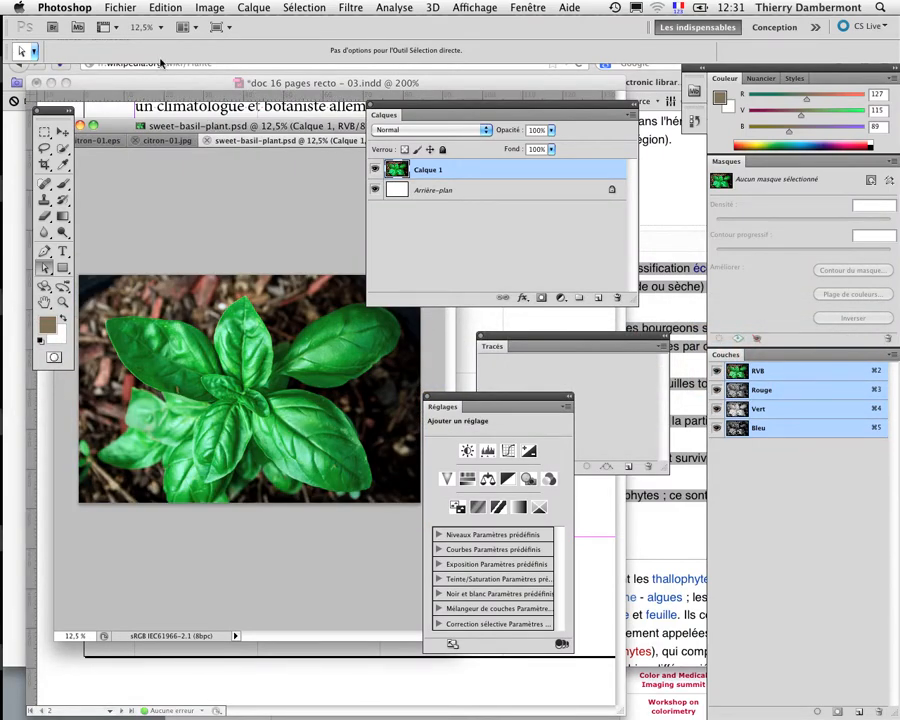
click(224, 7)
click(268, 124)
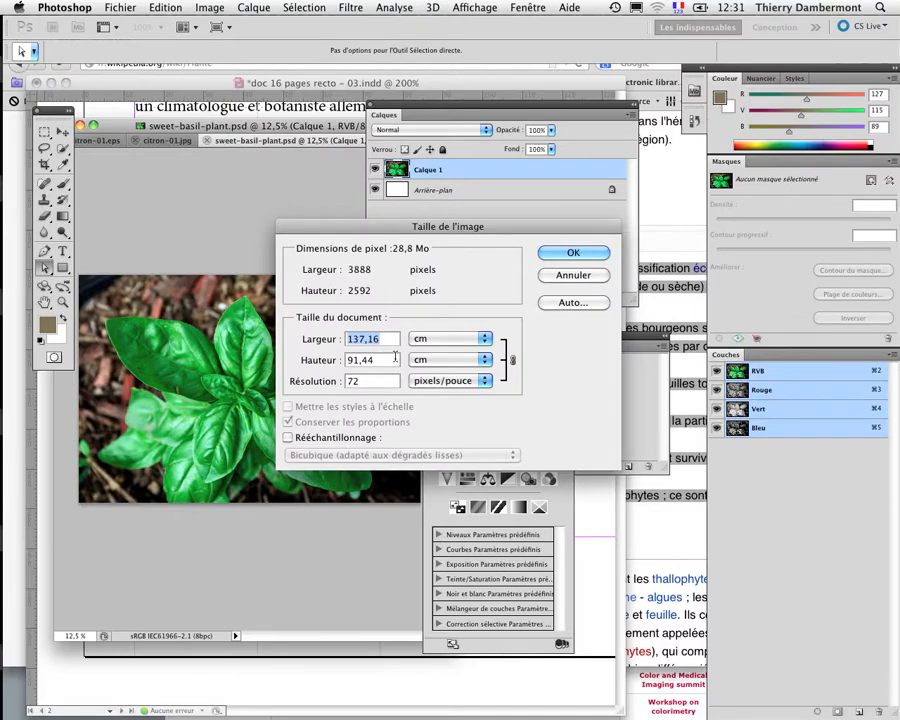
key(alt)
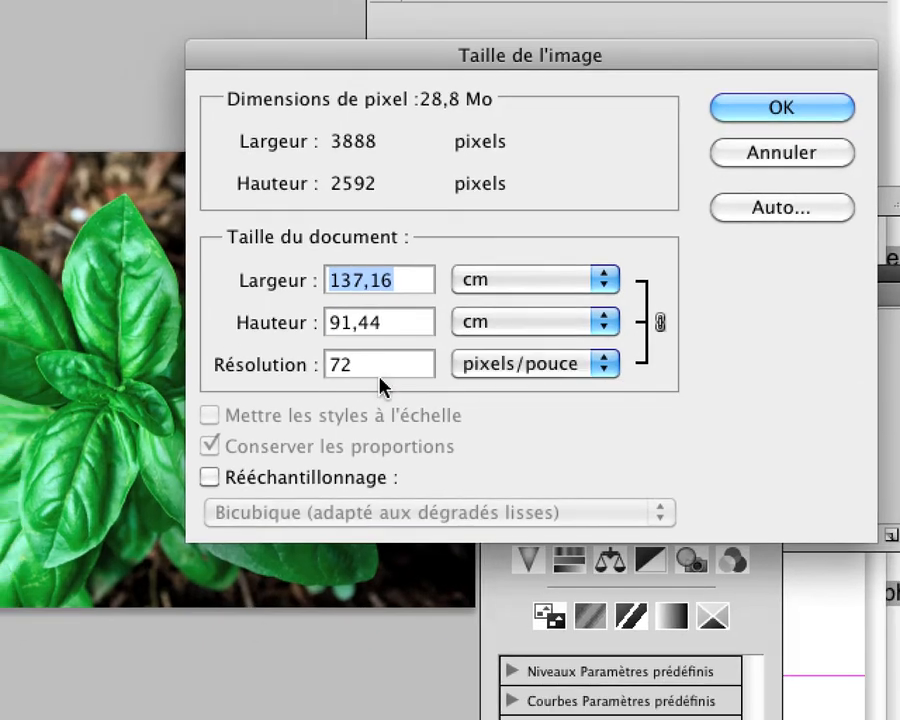
key(alt)
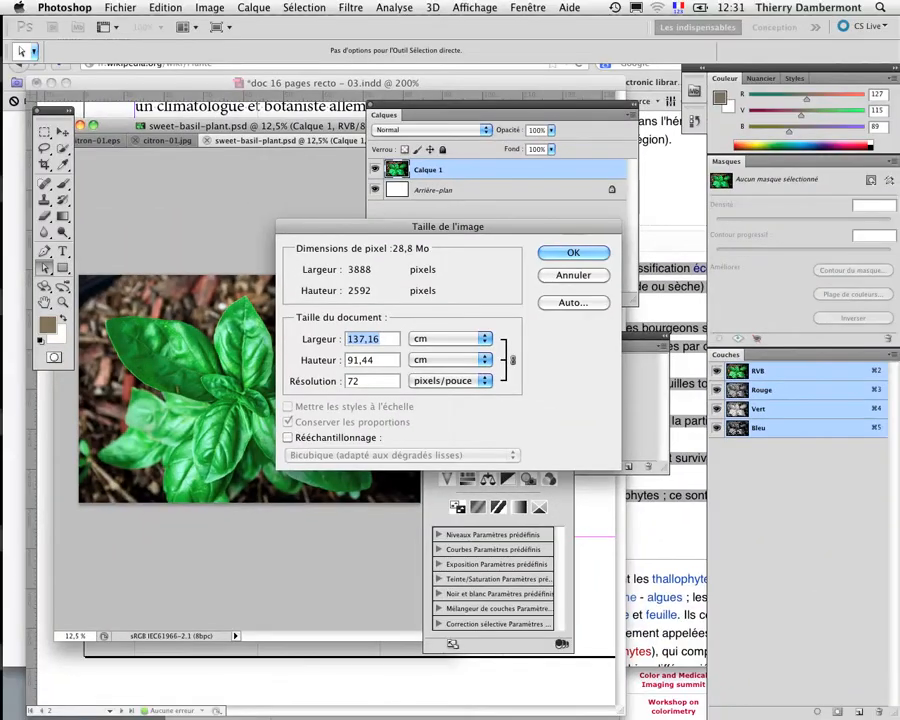
Cancel the Image Size dialog and return to page 2 of the InDesign document
click(545, 277)
key(super+Tab)
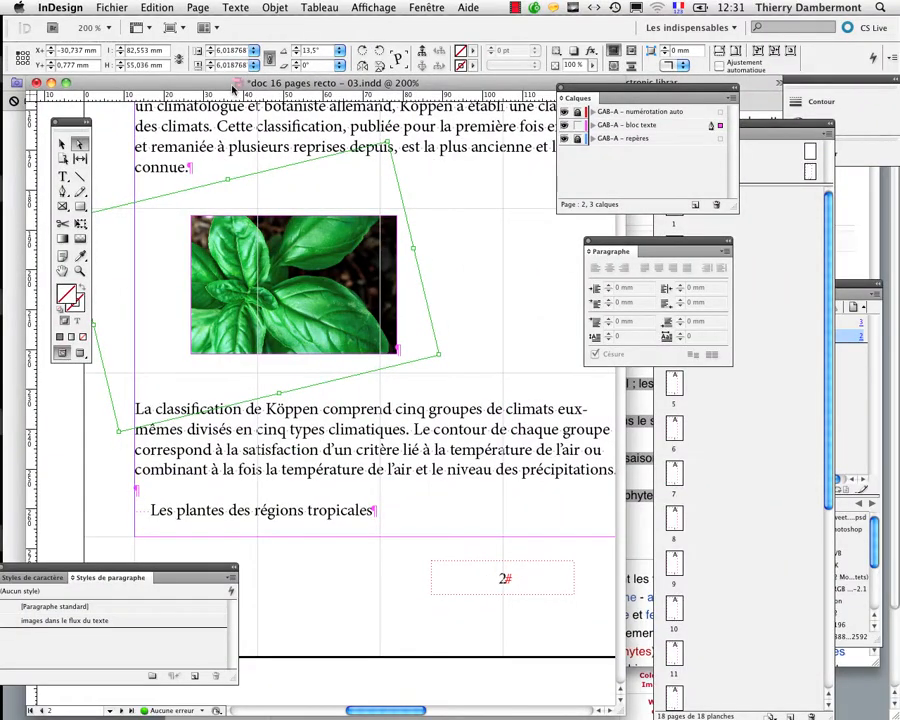
key(super+minus)
key(super+minus)
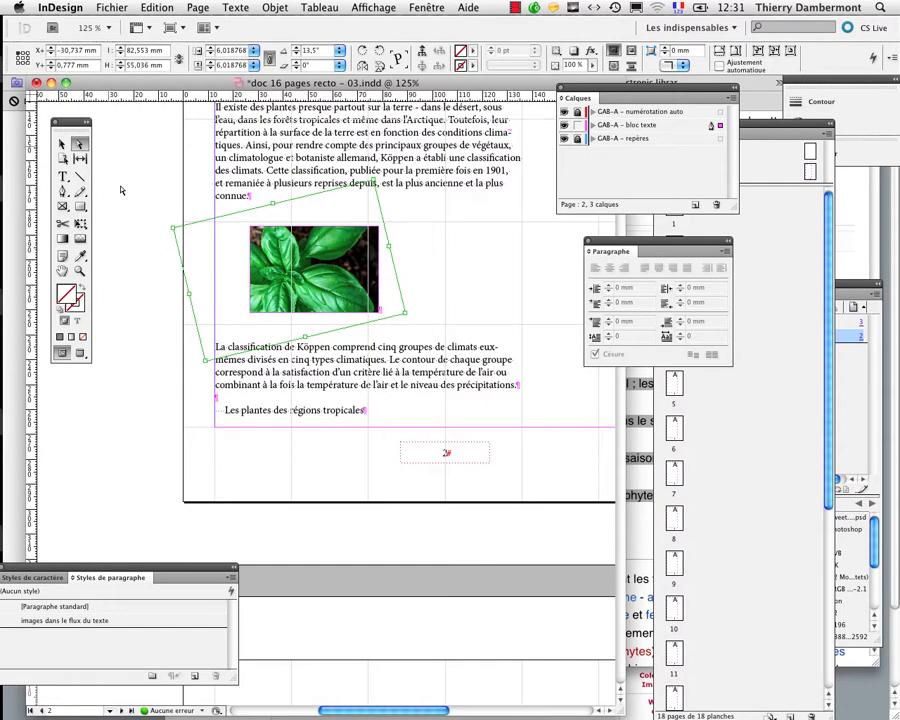
Open Calculator and divide the 72 ppi resolution by the image's scale factor, 0,0601
click(19, 8)
mouse_move(100, 121)
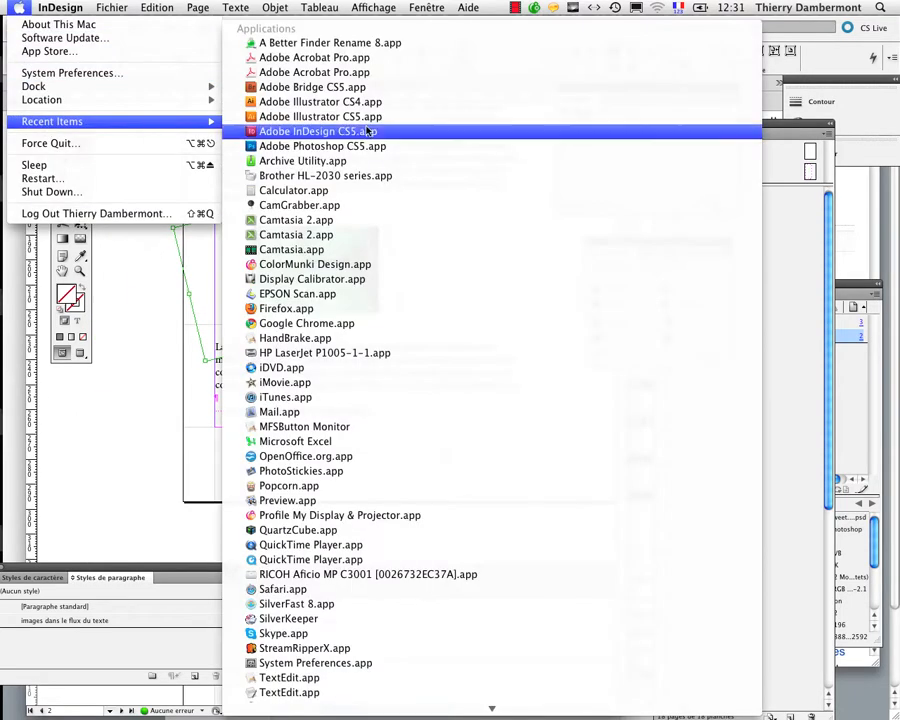
click(300, 191)
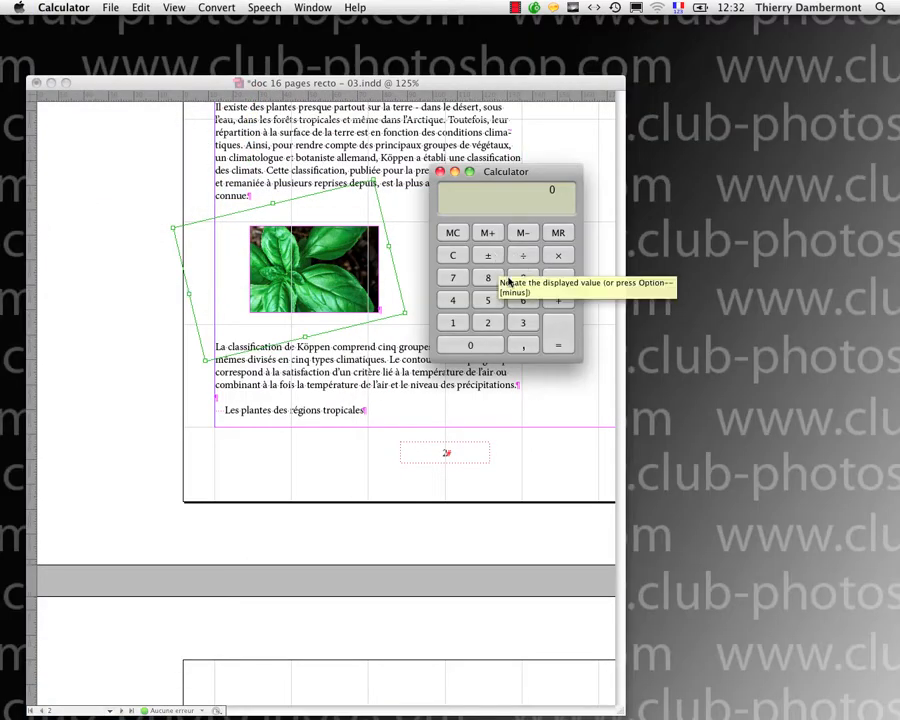
text(72)
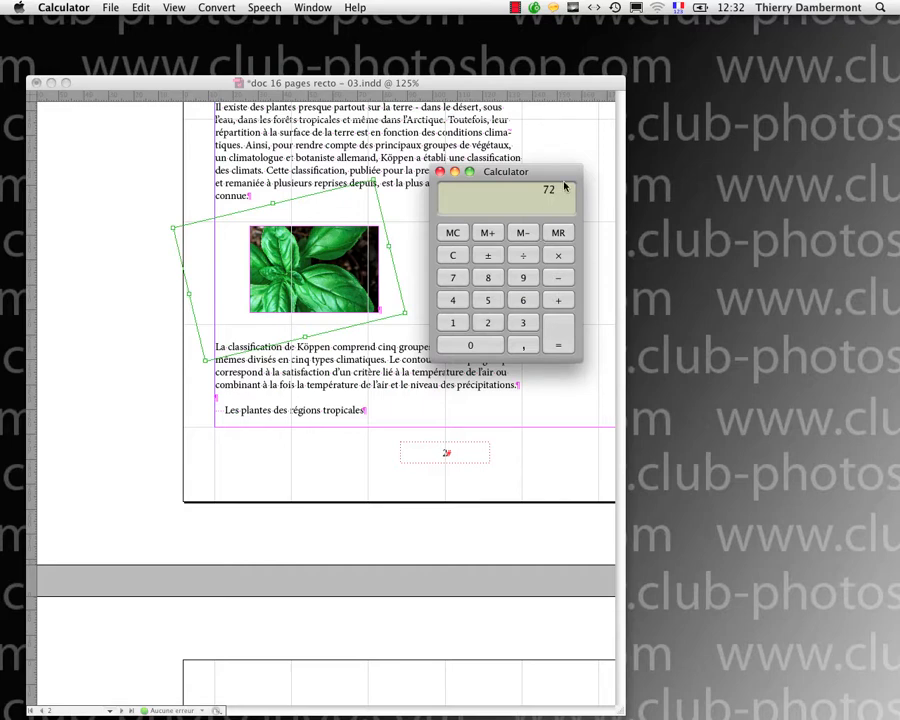
key(slash)
text(0,06)
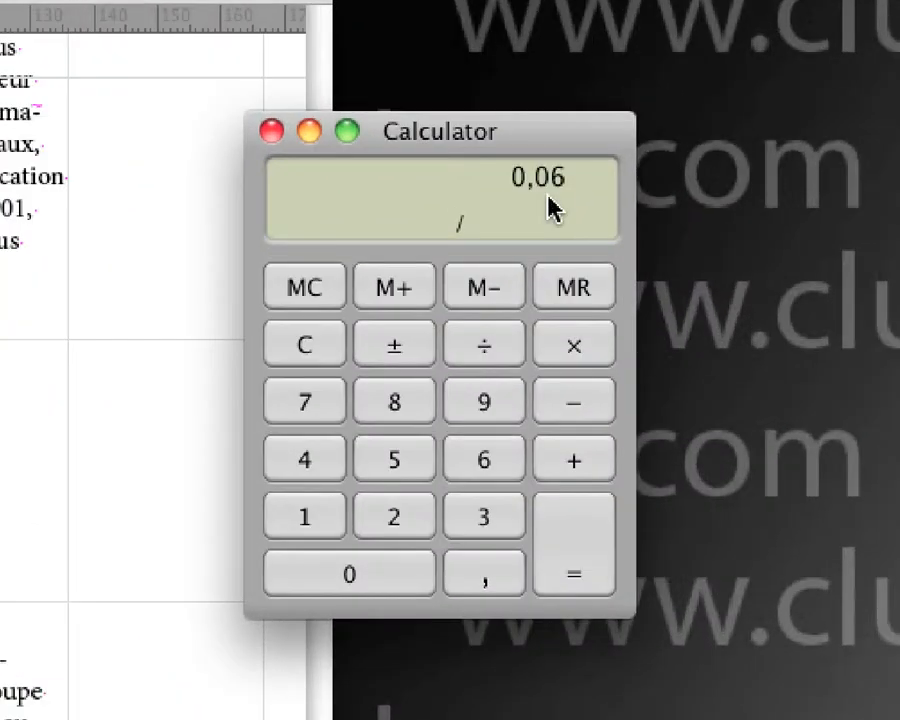
text(01)
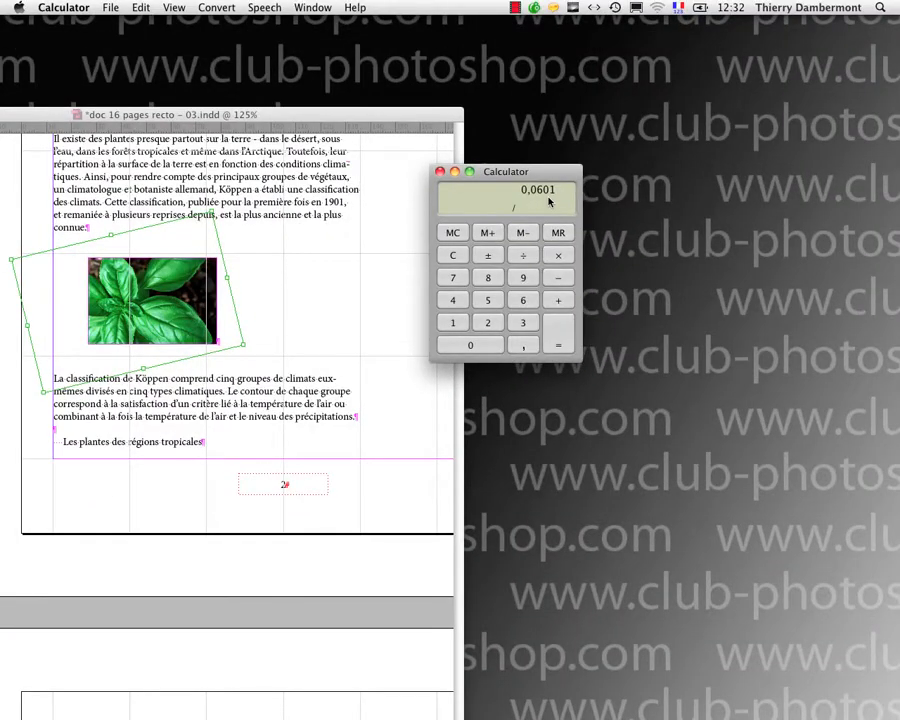
click(565, 333)
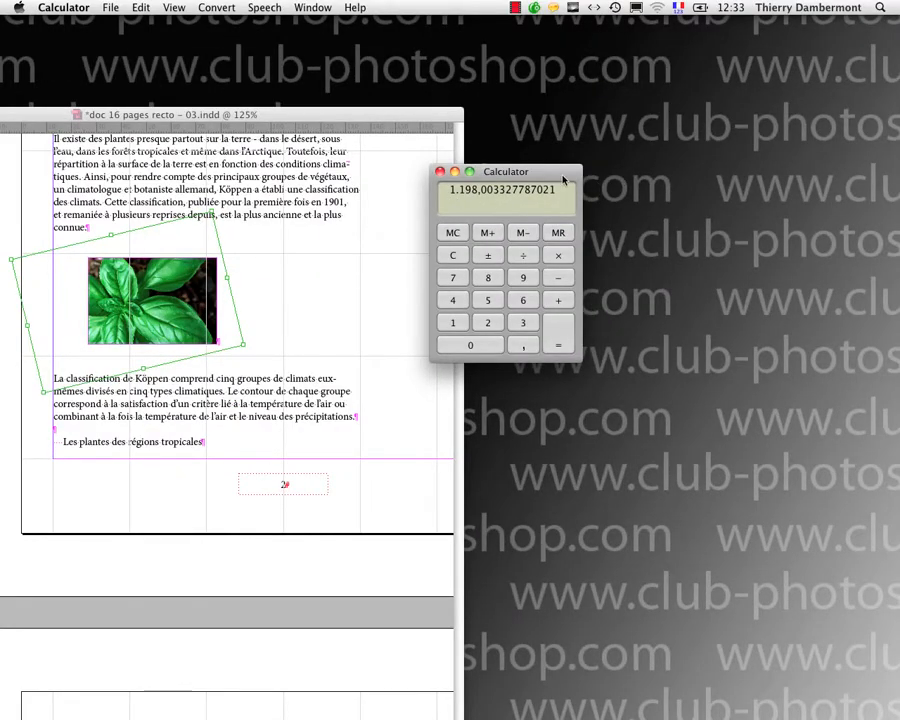
Move Calculator aside, return to InDesign and reposition the document window beside the tools
drag(564, 180, 780, 145)
click(424, 124)
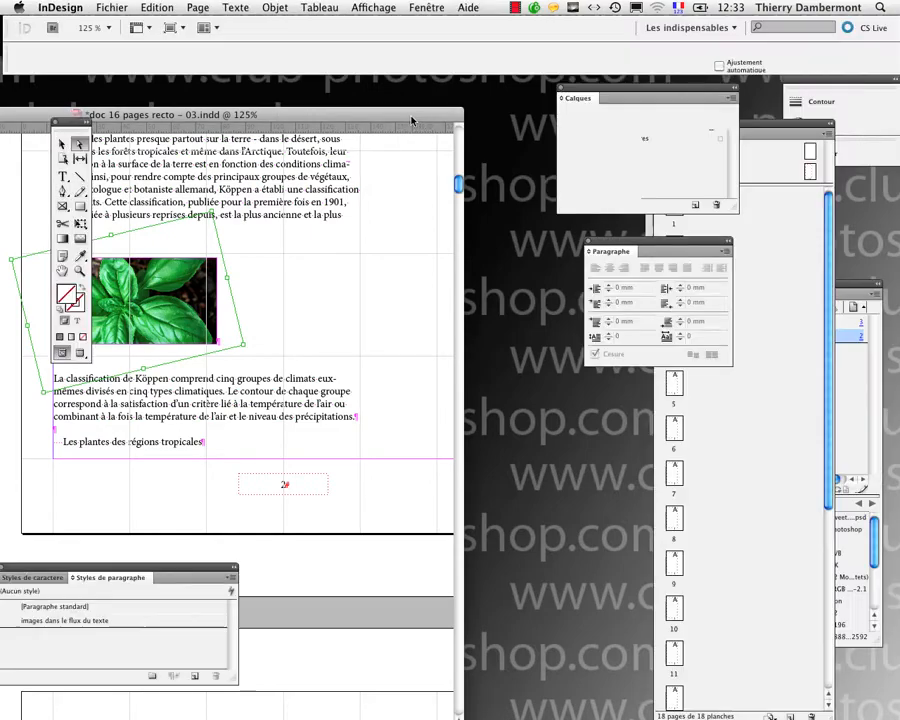
drag(409, 121, 548, 91)
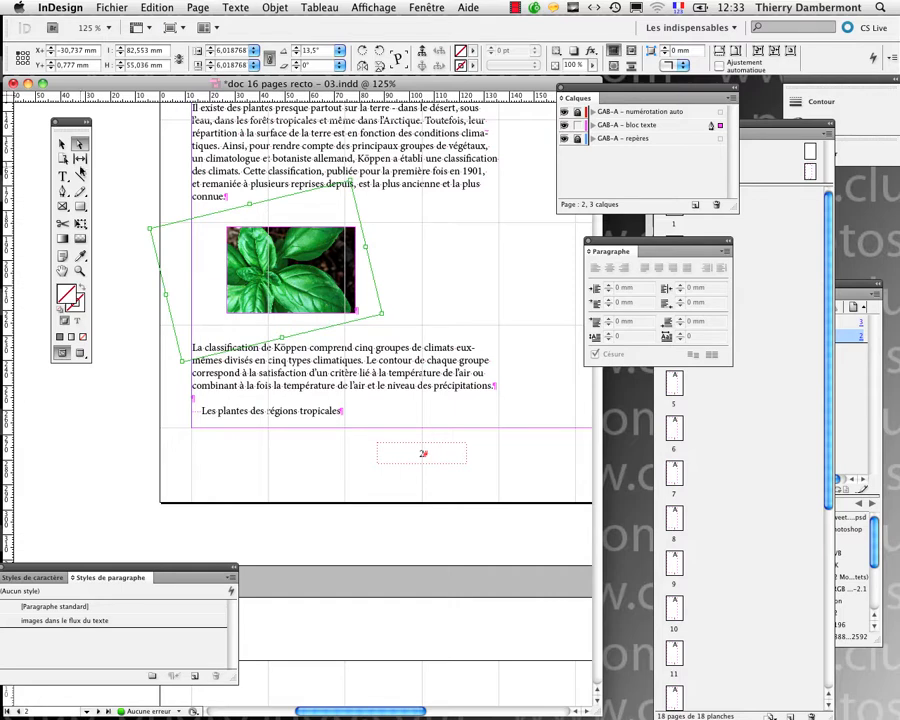
Deselect the basil image and examine the placement of the inline images on pages 2 and 3
key(super+z)
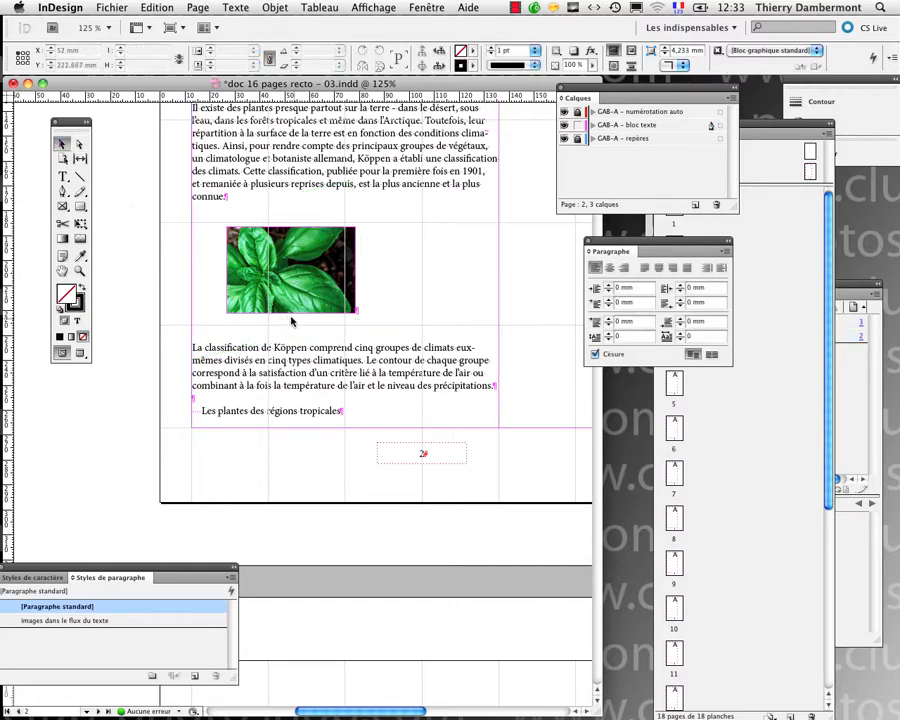
key(super+minus)
key(super+minus)
key(super+minus)
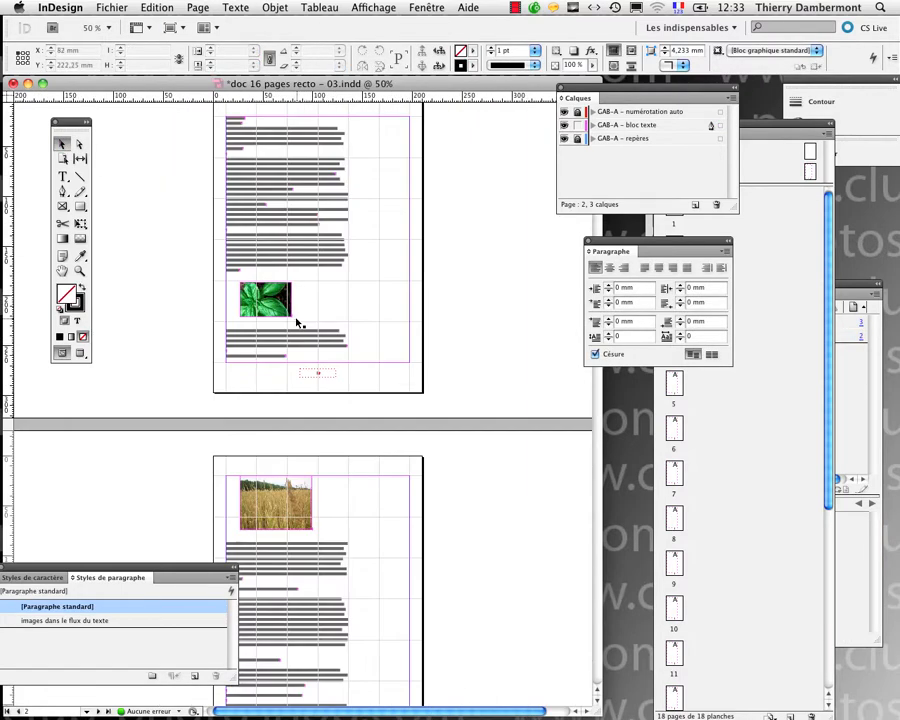
scroll(363, 330, down, 2)
scroll(363, 331, down, 2)
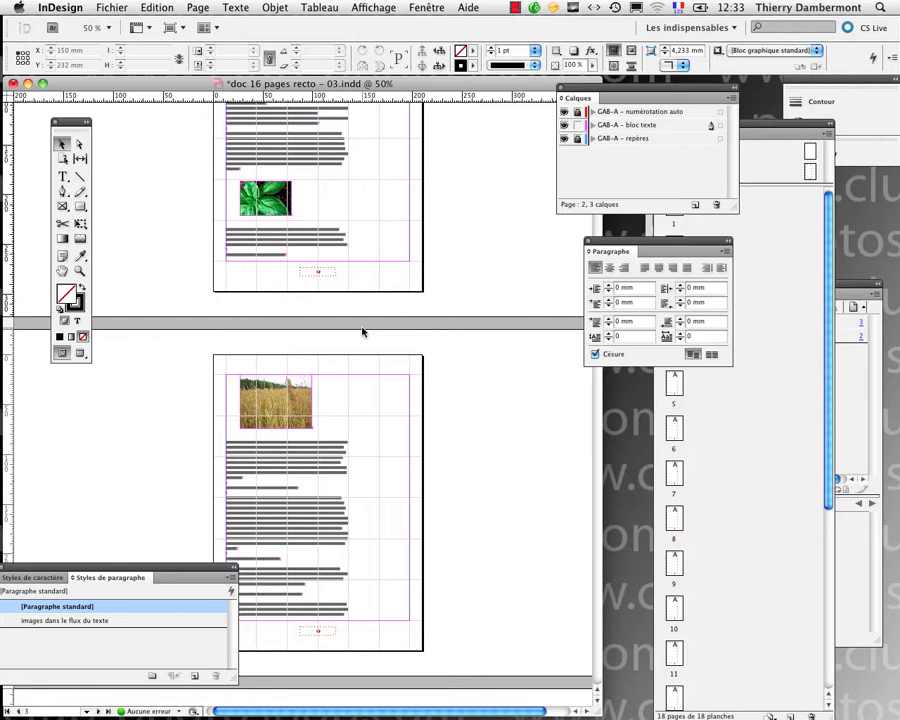
scroll(460, 322, up, 6)
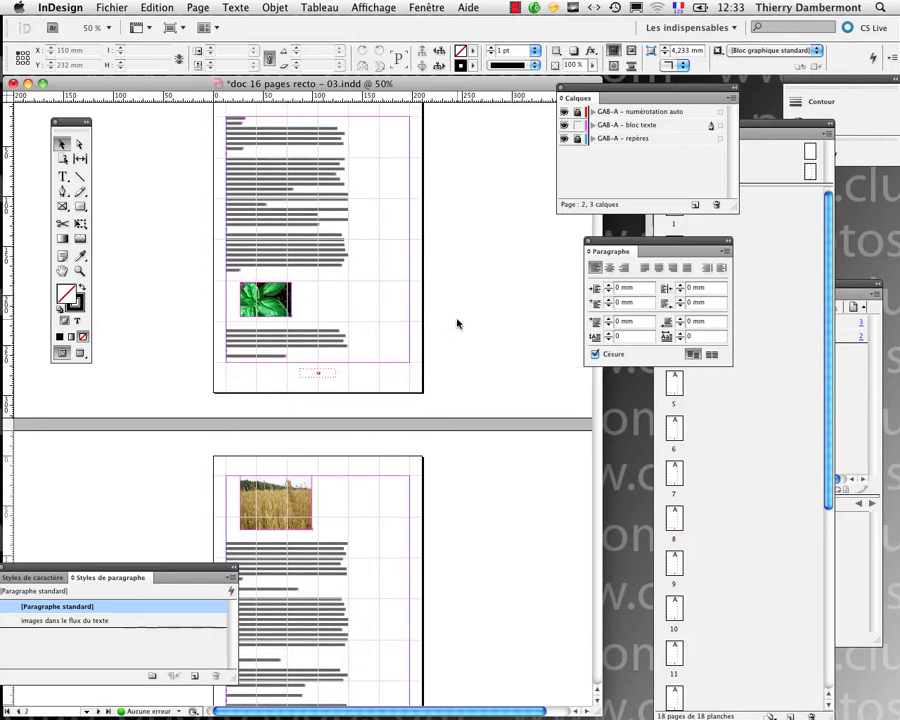
scroll(260, 208, up, 1)
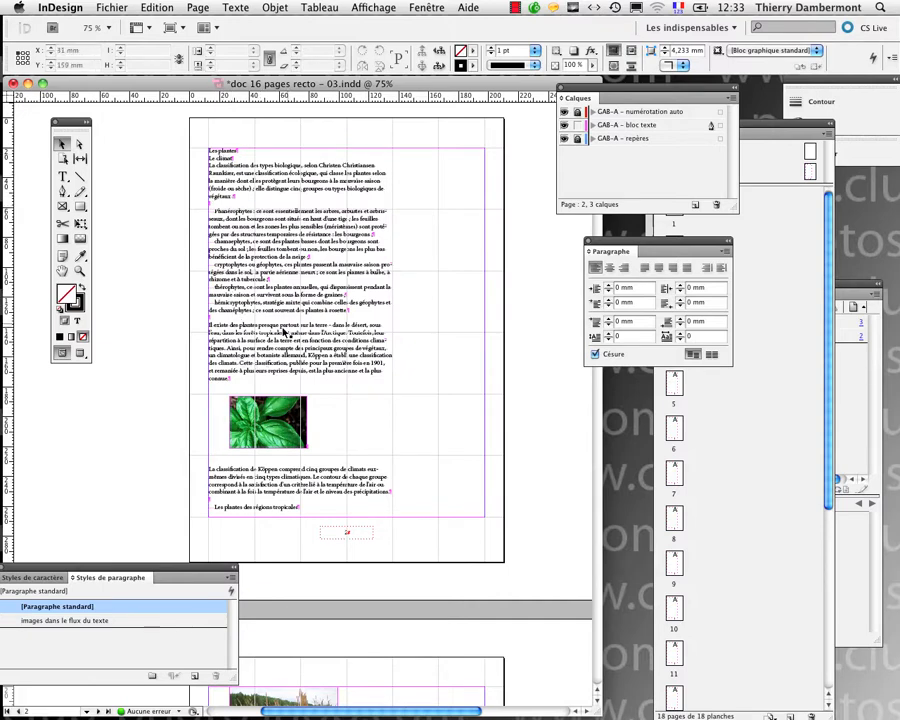
scroll(281, 318, up, 1)
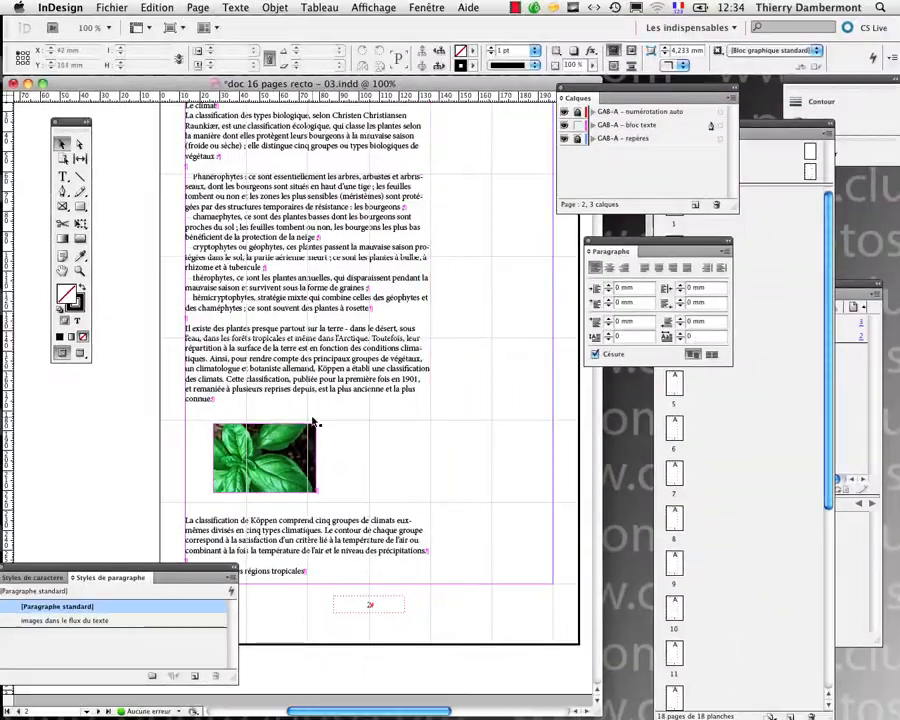
Copy the basil photo's frame and paste it into the first body paragraph on page 2, after "protègent"
click(308, 430)
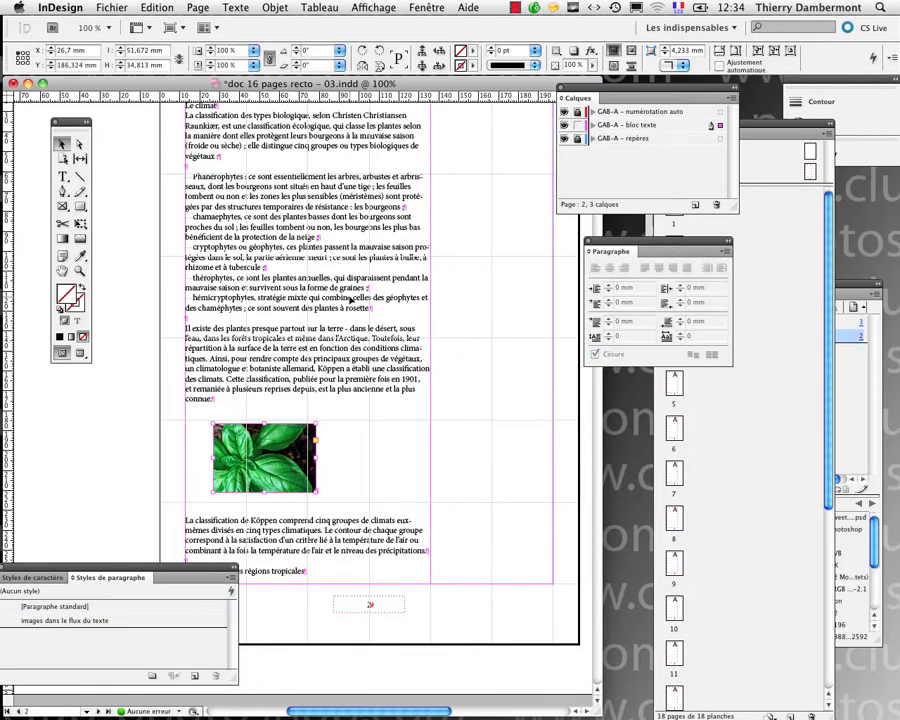
key(super+plus)
key(super+plus)
click(64, 178)
scroll(284, 297, up, 10)
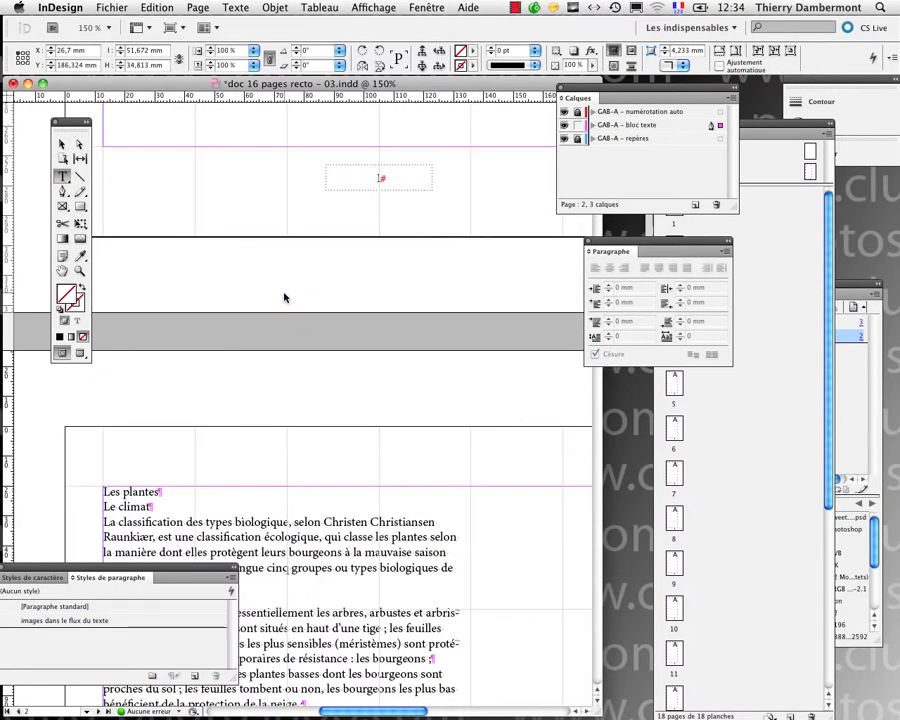
scroll(284, 297, down, 5)
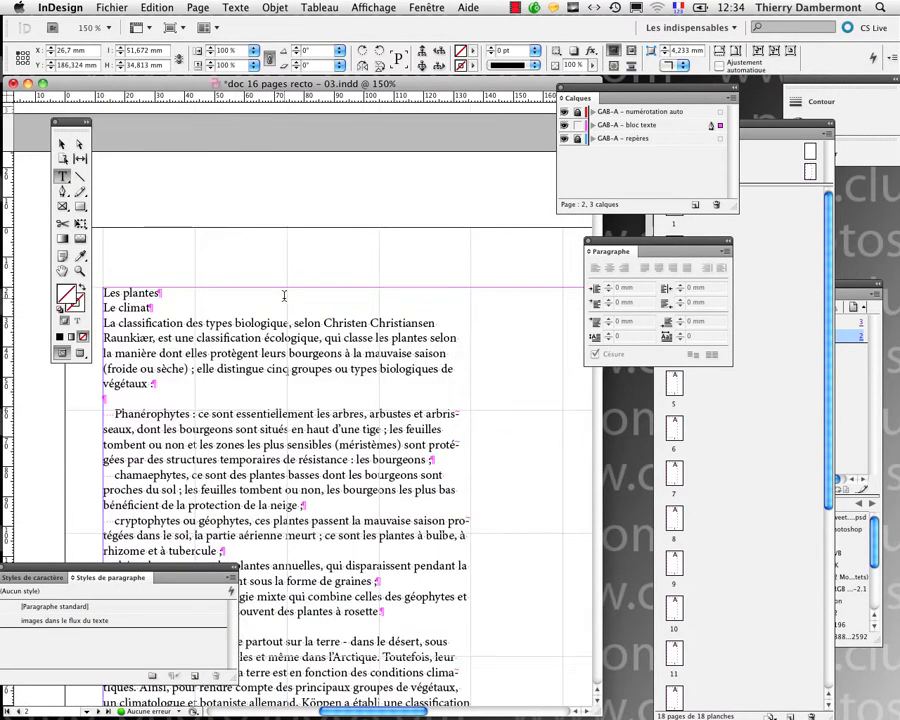
click(258, 353)
key(super+v)
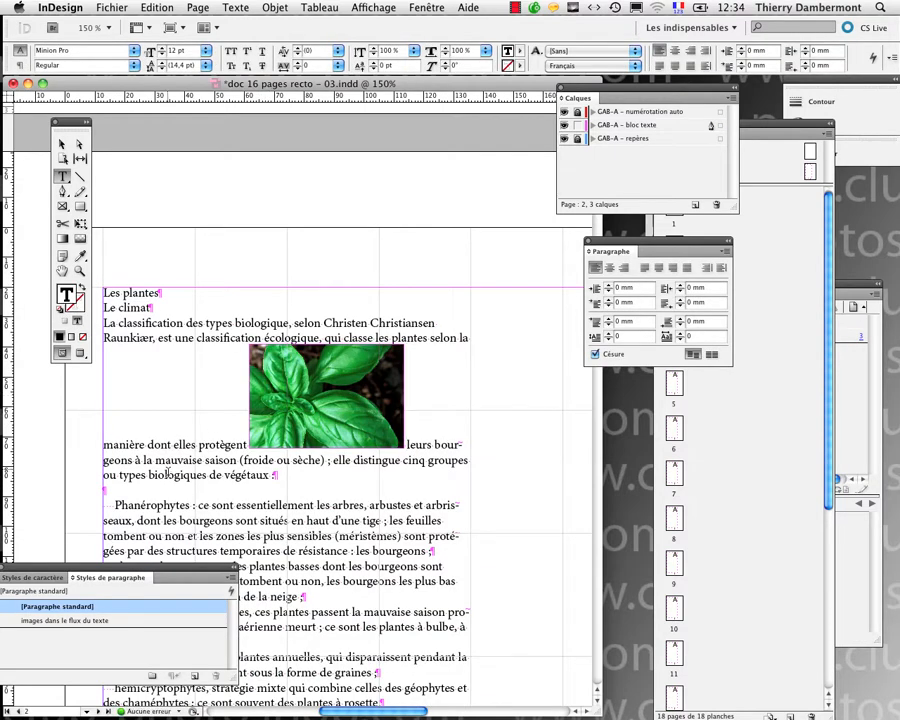
Scale the pasted basil photo with its frame to about 5.1 by 3.4 mm using Free Transform
key(Escape)
click(345, 417)
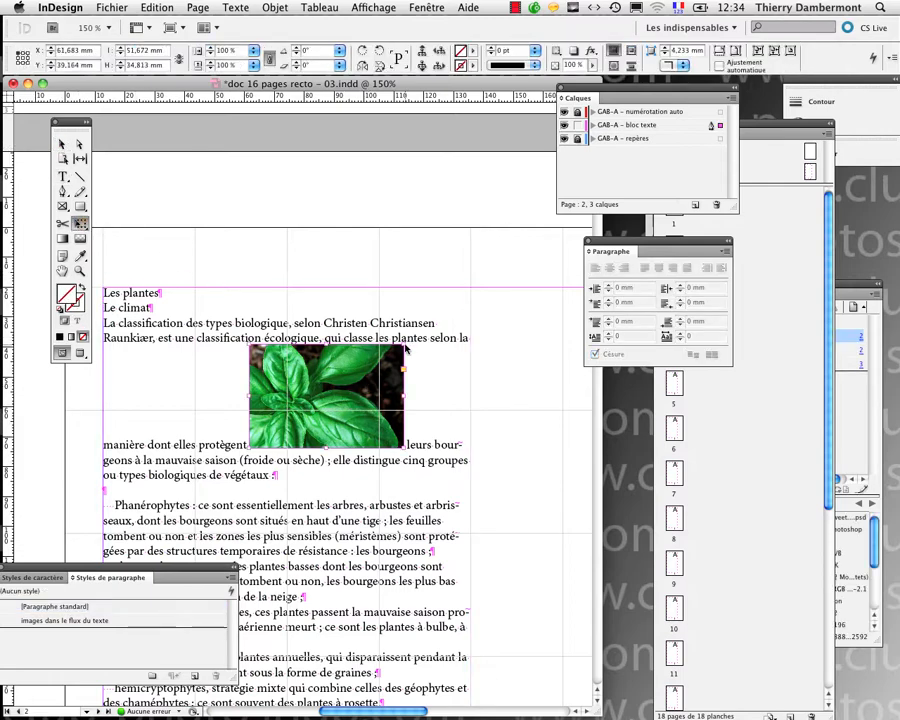
drag(403, 447, 227, 384)
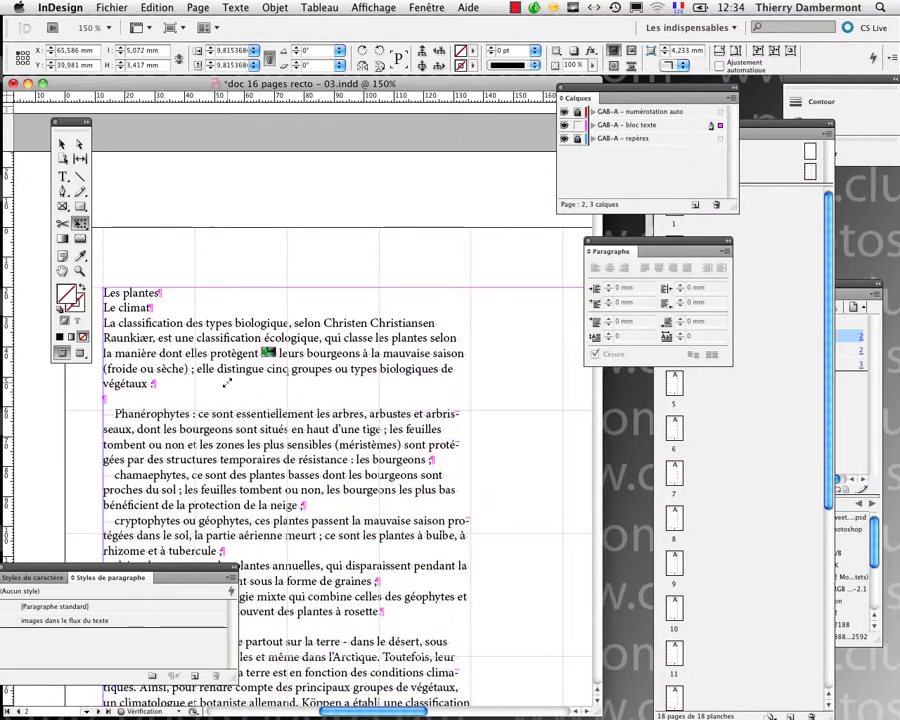
scroll(265, 380, up, 2)
scroll(265, 380, up, 1)
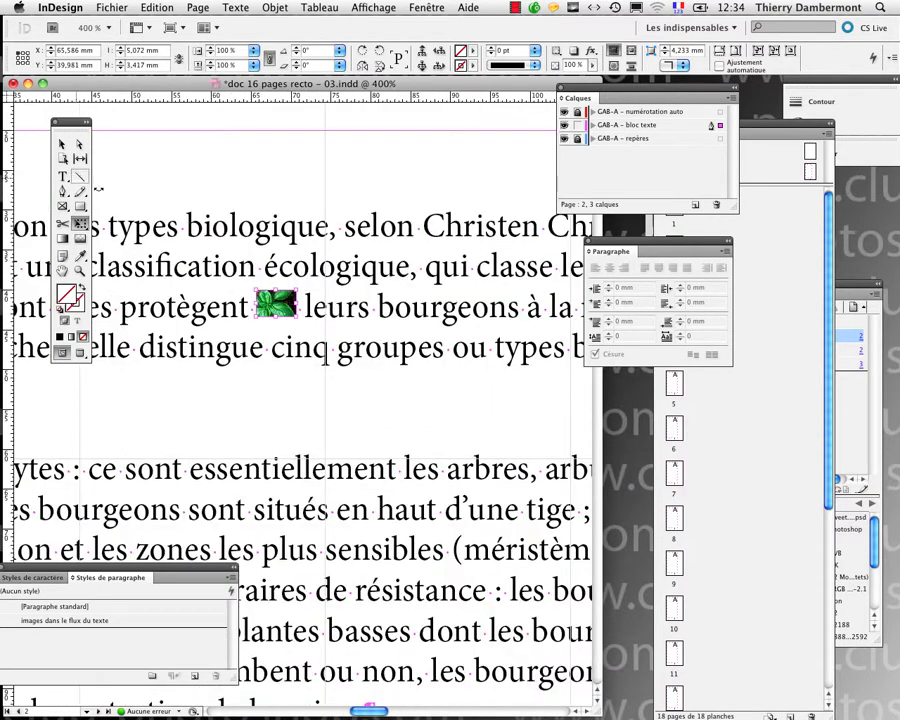
Delete the tiny inline basil photo and remove the extra space between "protègent" and "leurs"
click(62, 144)
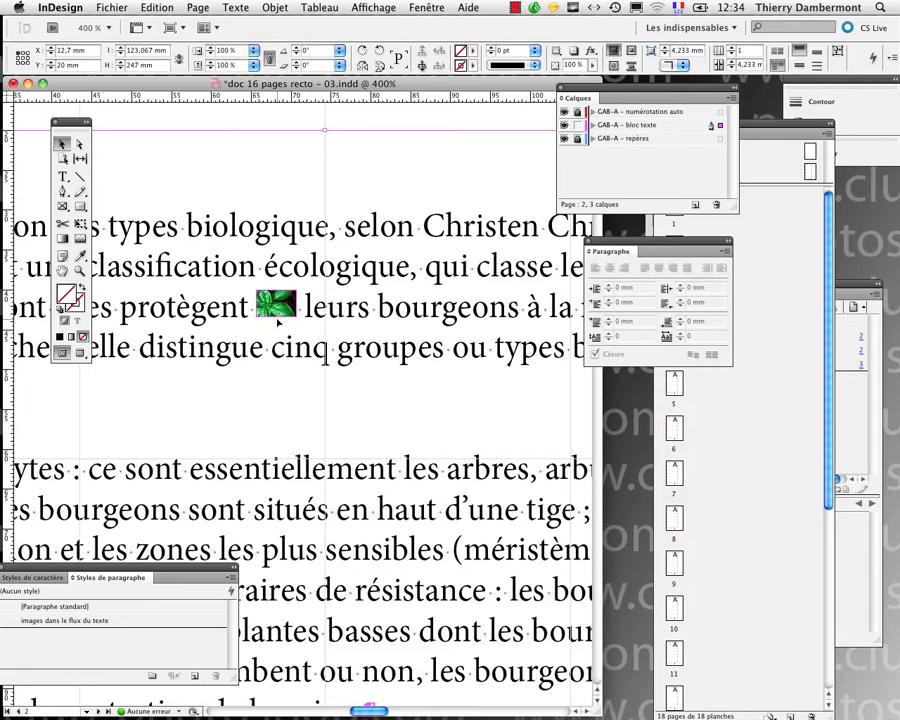
key(Delete)
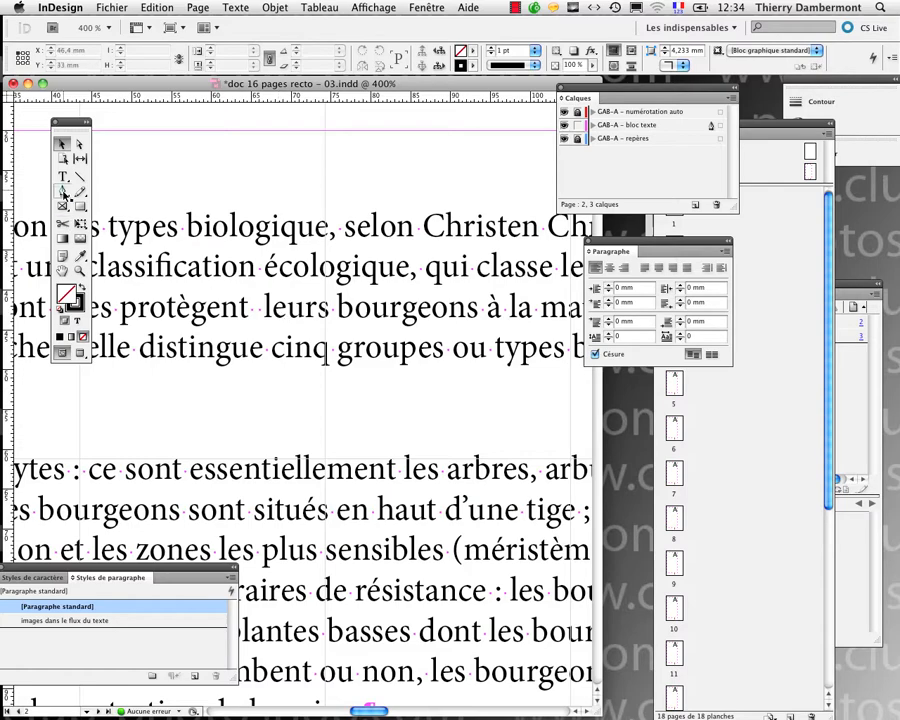
key(t)
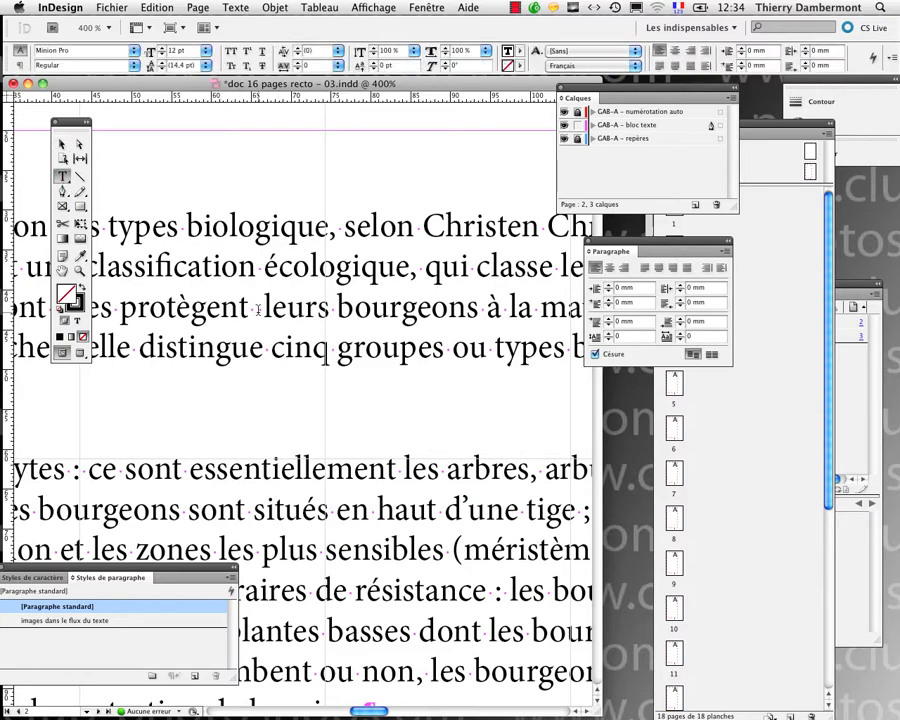
click(257, 316)
key(super+minus)
key(super+minus)
key(super+minus)
key(super+minus)
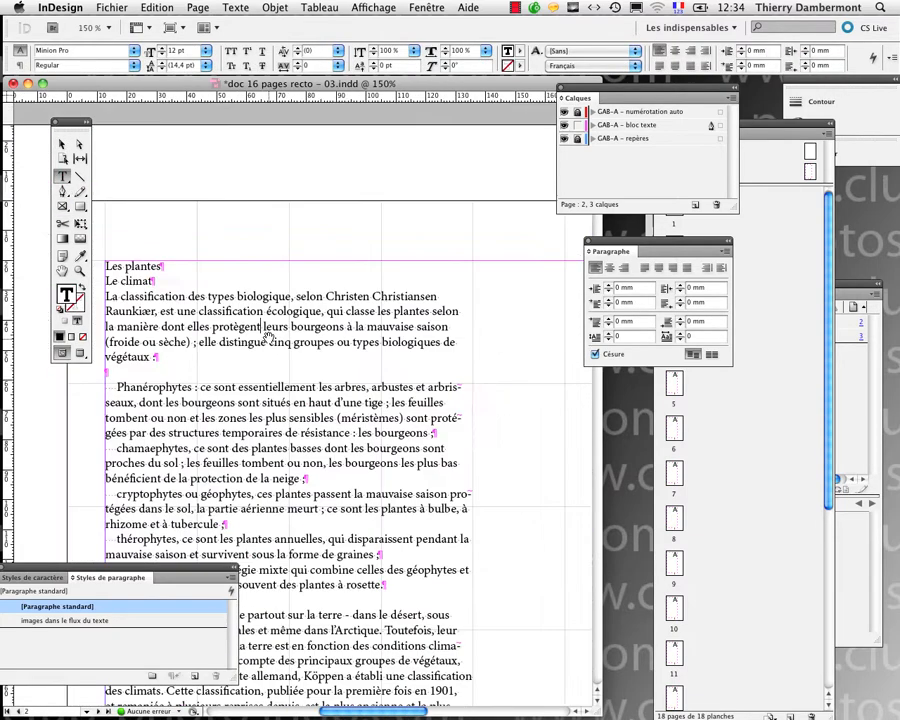
drag(224, 392, 293, 266)
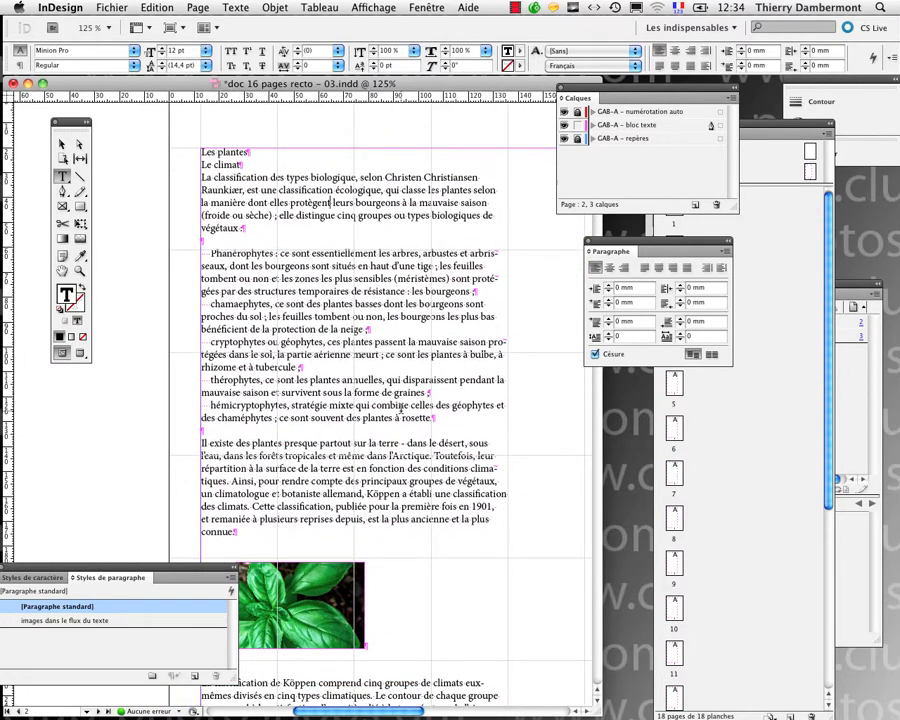
key(super+minus)
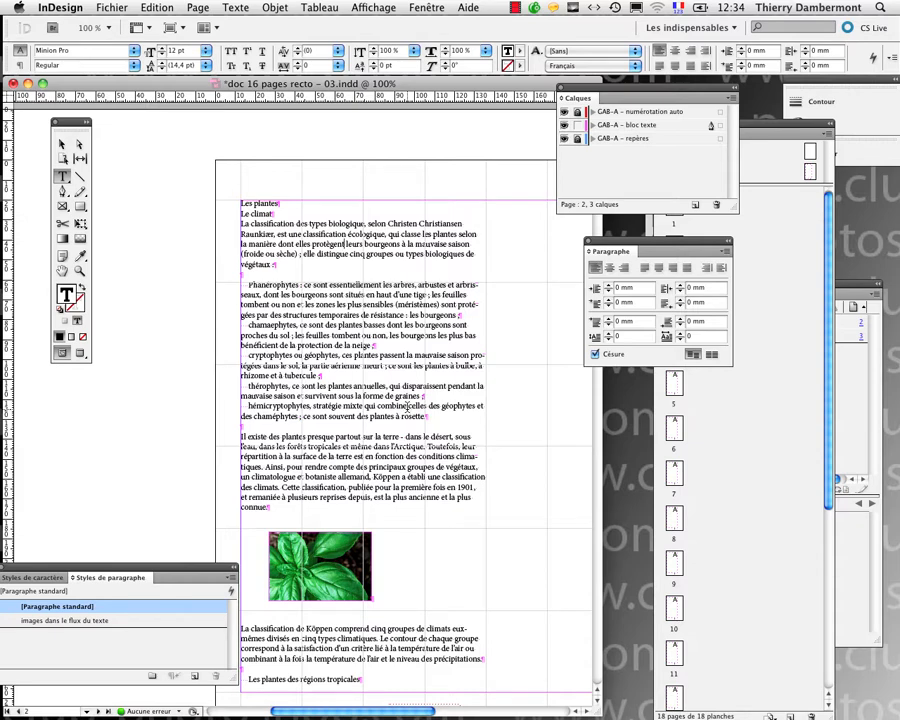
Open Find/Change and examine the GREP search and its special-character options, then close the dialog
click(157, 7)
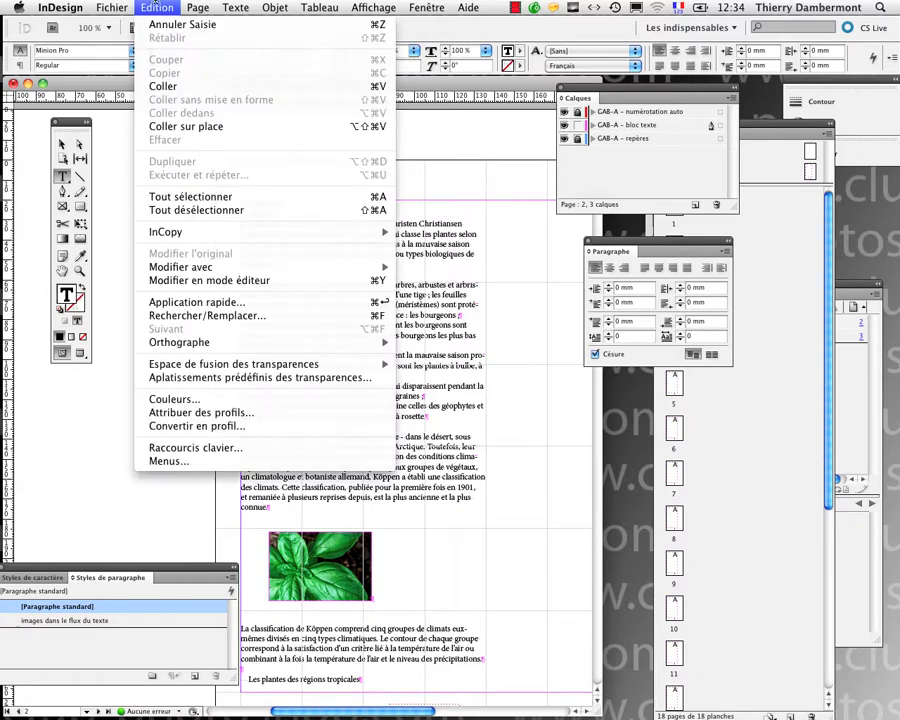
click(204, 316)
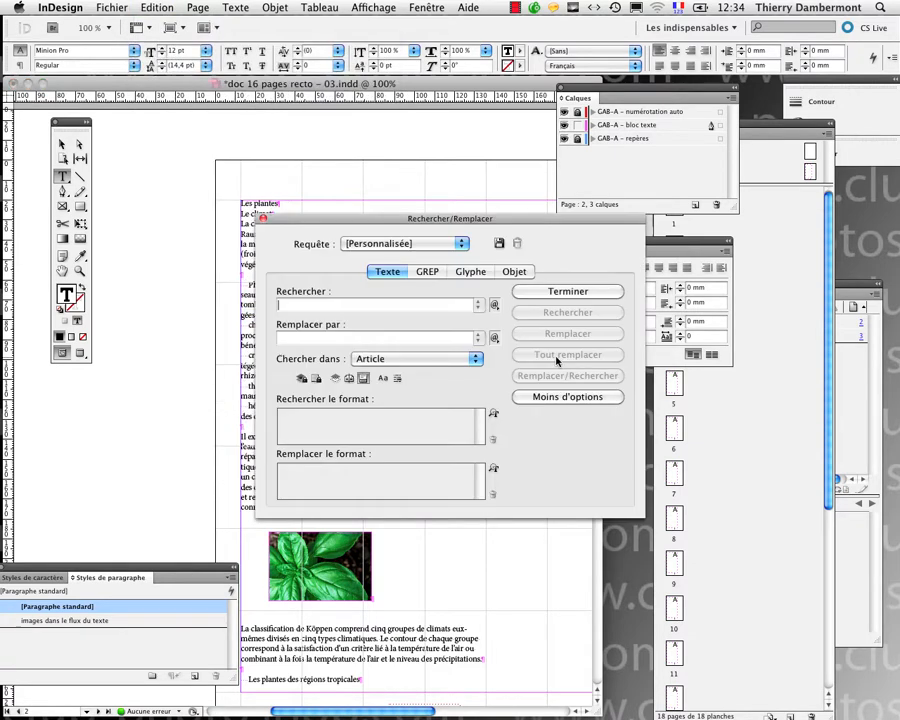
click(427, 272)
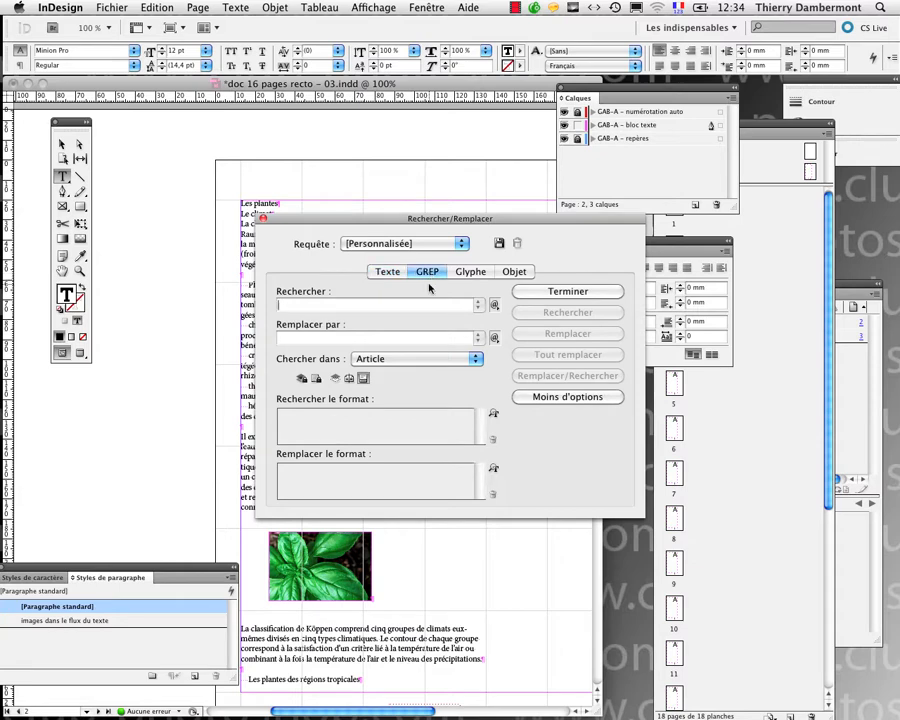
click(494, 338)
click(462, 381)
click(494, 305)
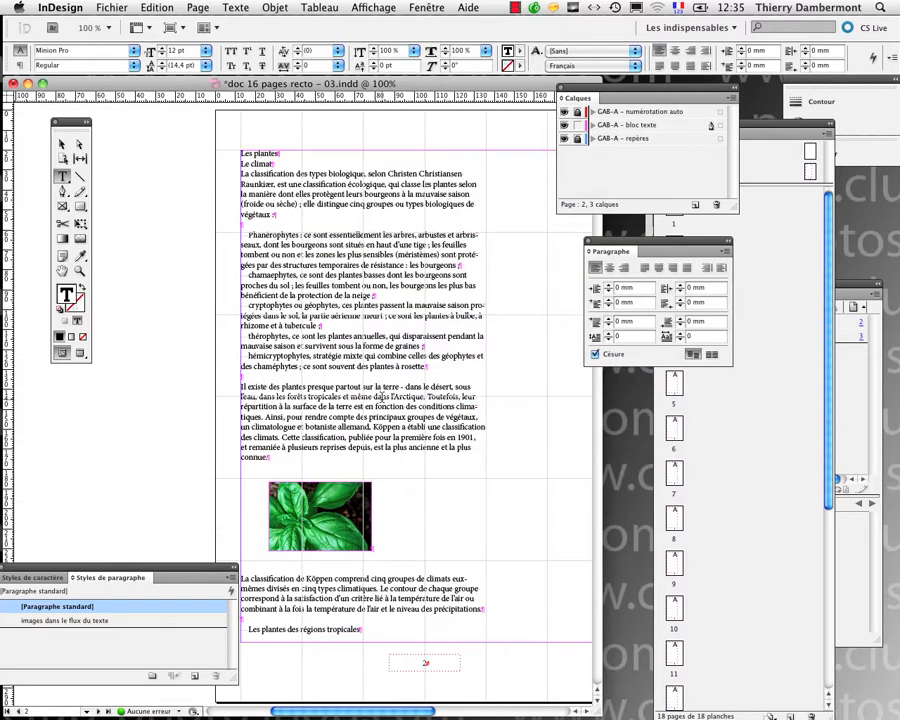
Display page 2 in Preview mode without guides, frame edges or hidden characters
key(super+minus)
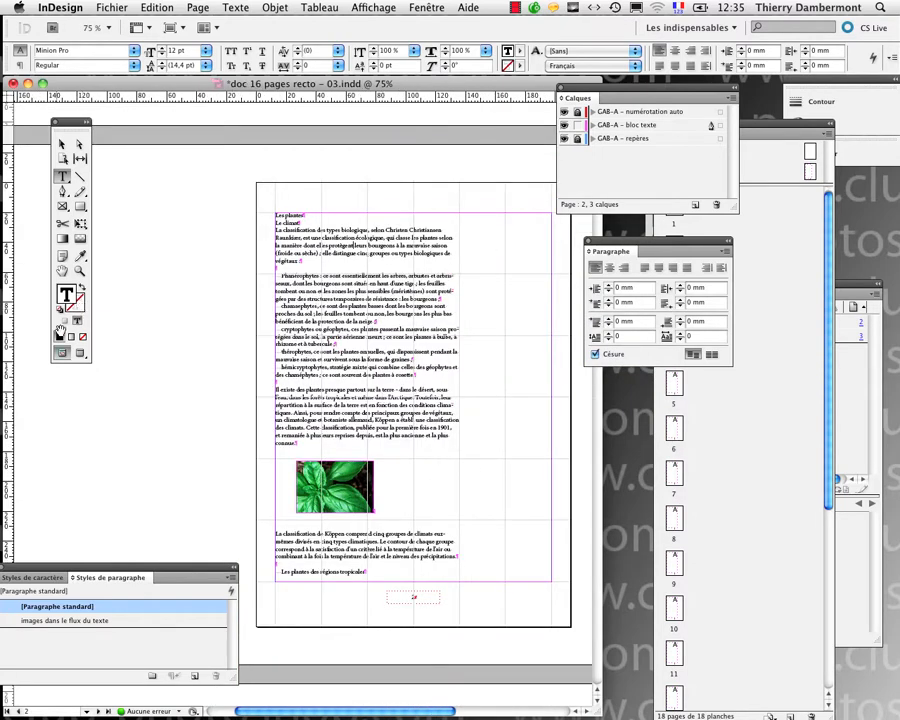
key(w)
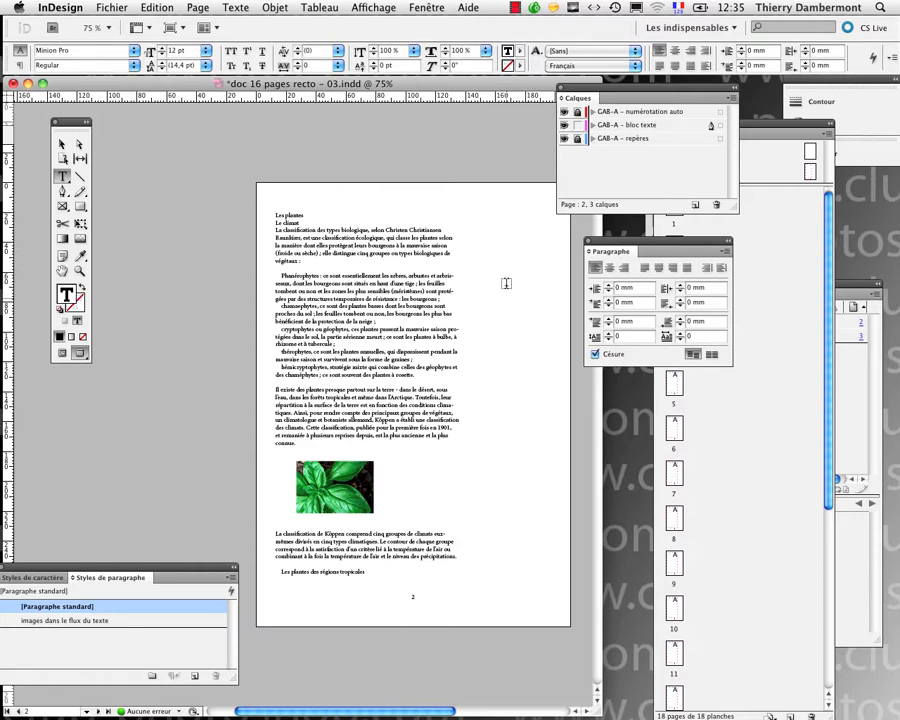
click(353, 245)
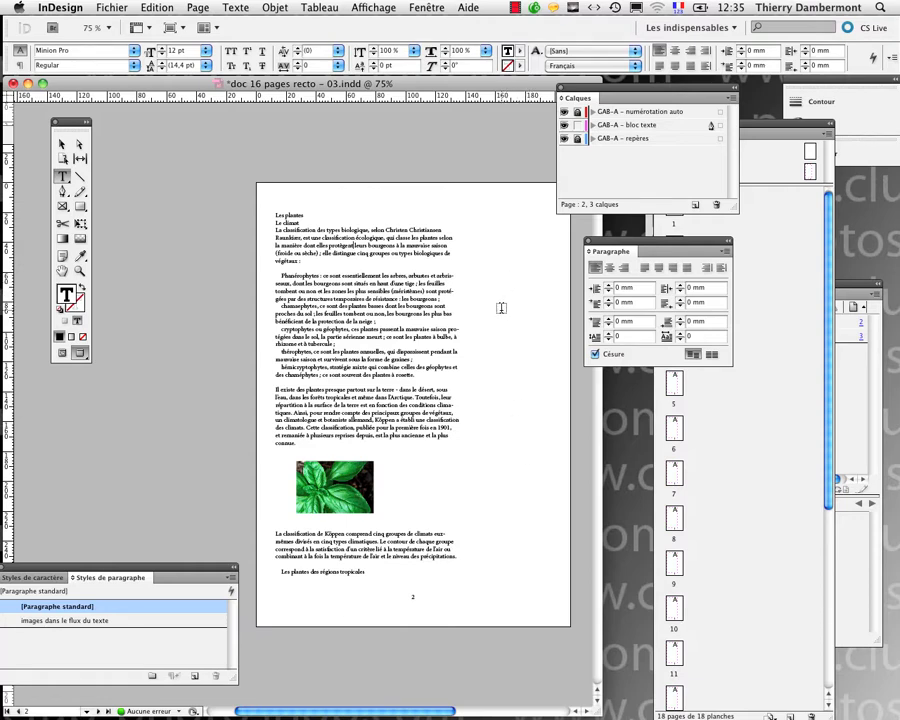